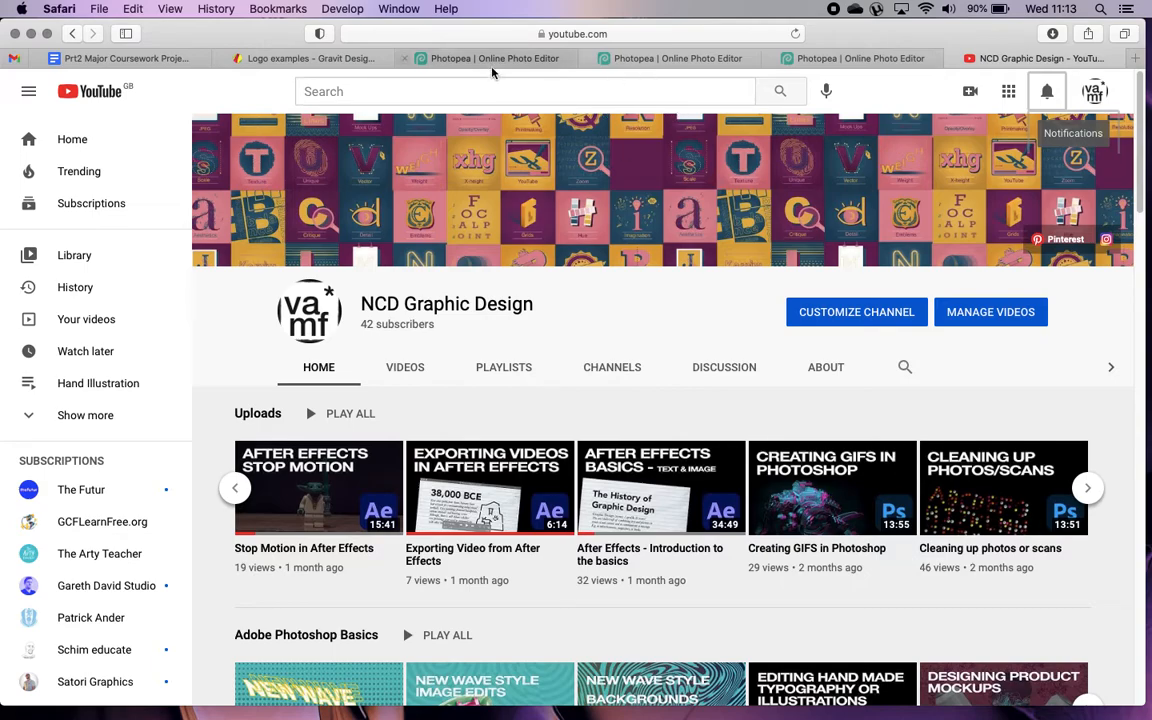
Switch to Gravit Designer and create a new design measuring 500 × 500 px.
left_click(310, 60)
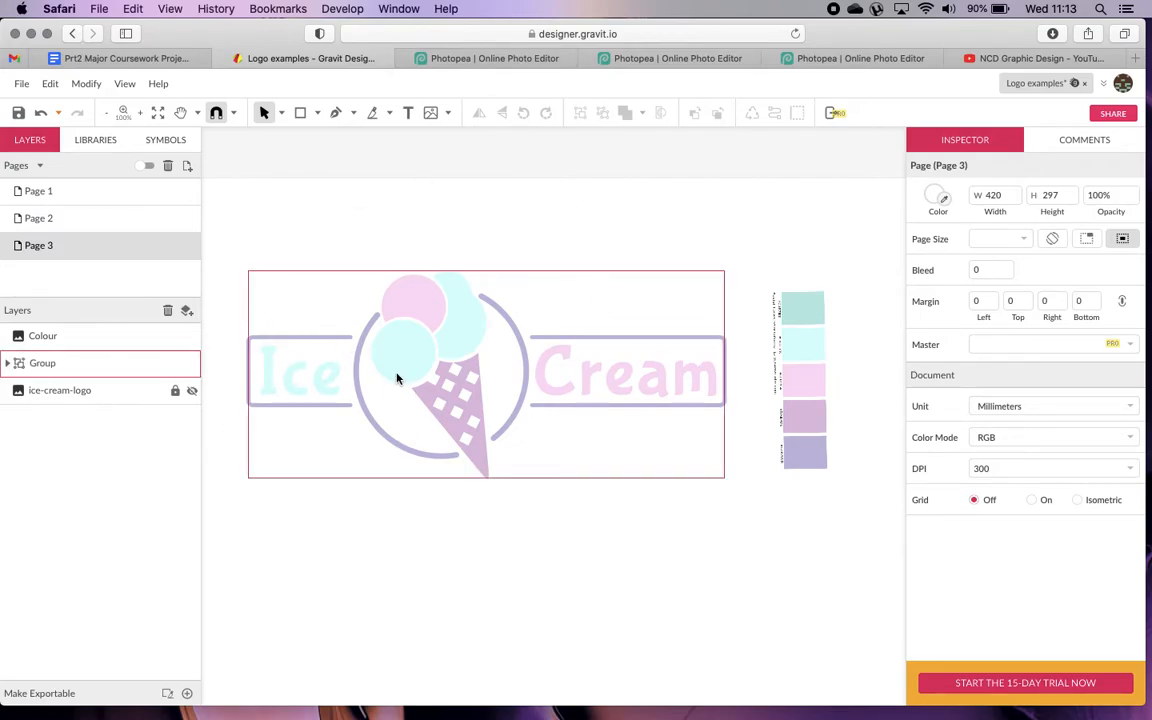
left_click(21, 83)
left_click(68, 109)
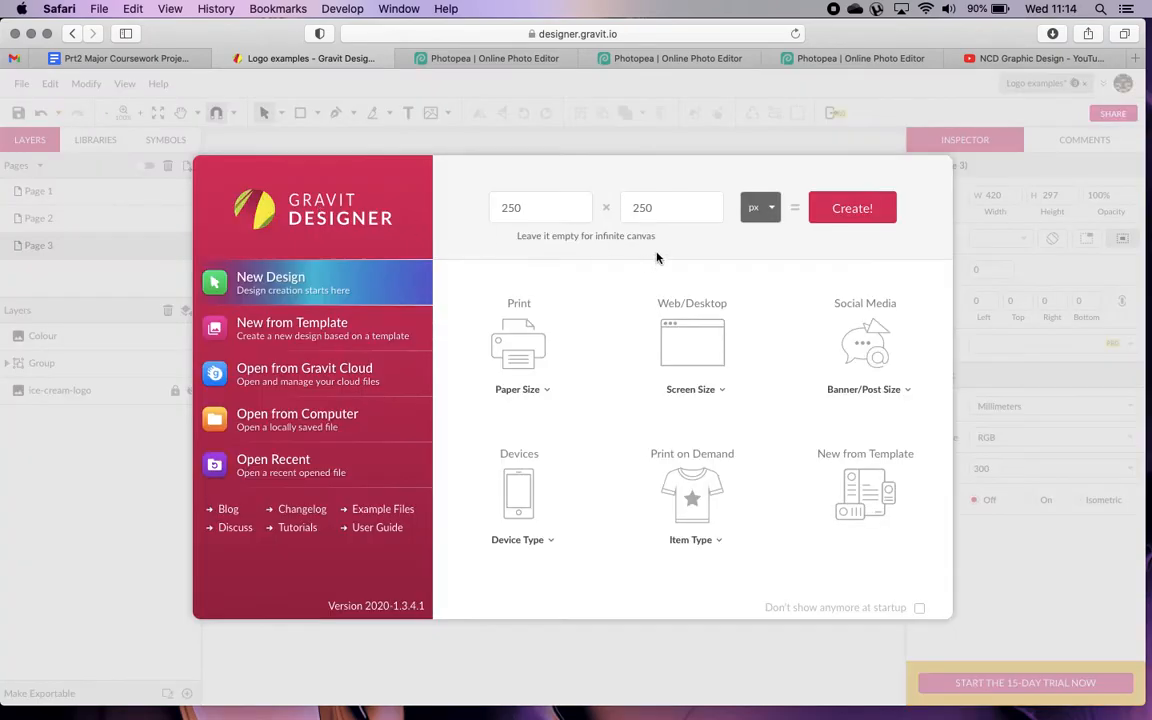
left_click(485, 207)
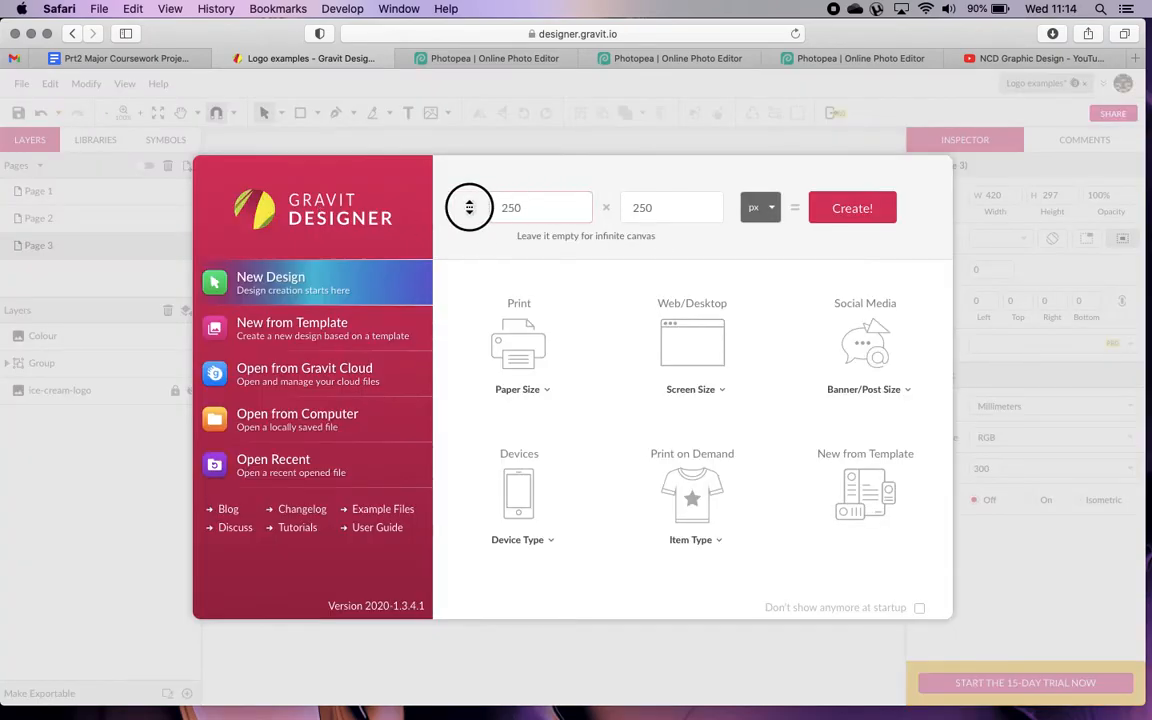
left_click(518, 207)
double_click(508, 207)
type("266")
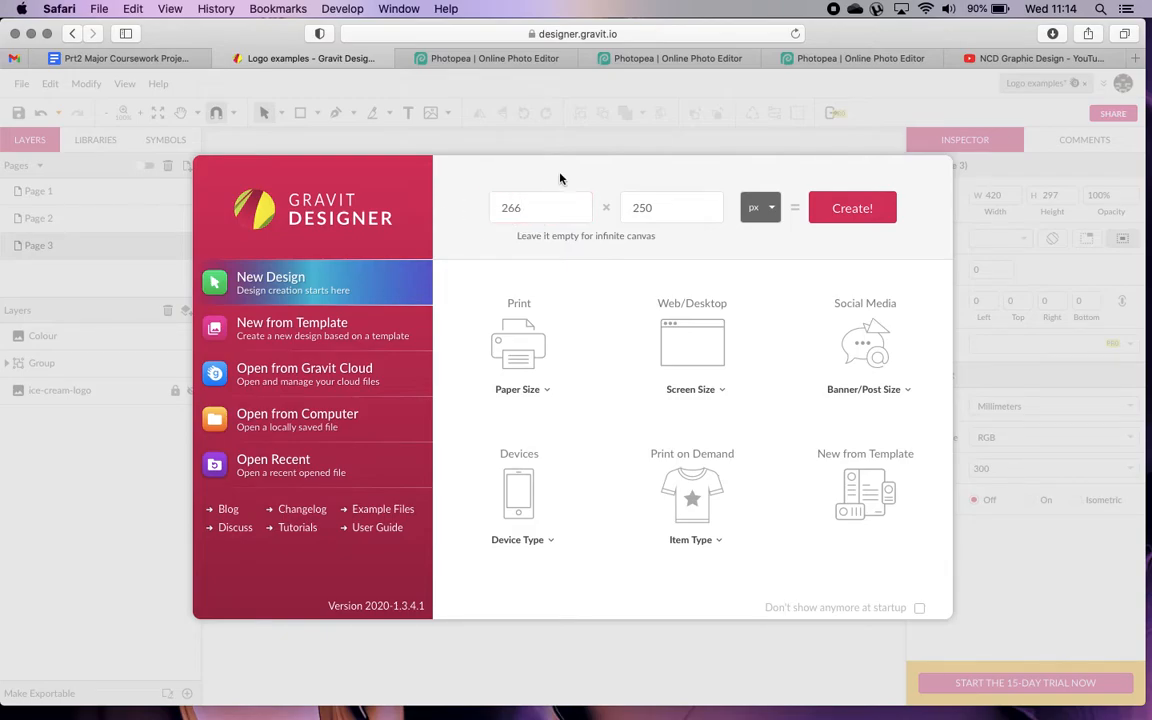
double_click(529, 208)
type("500")
double_click(662, 205)
type("500")
left_click(836, 207)
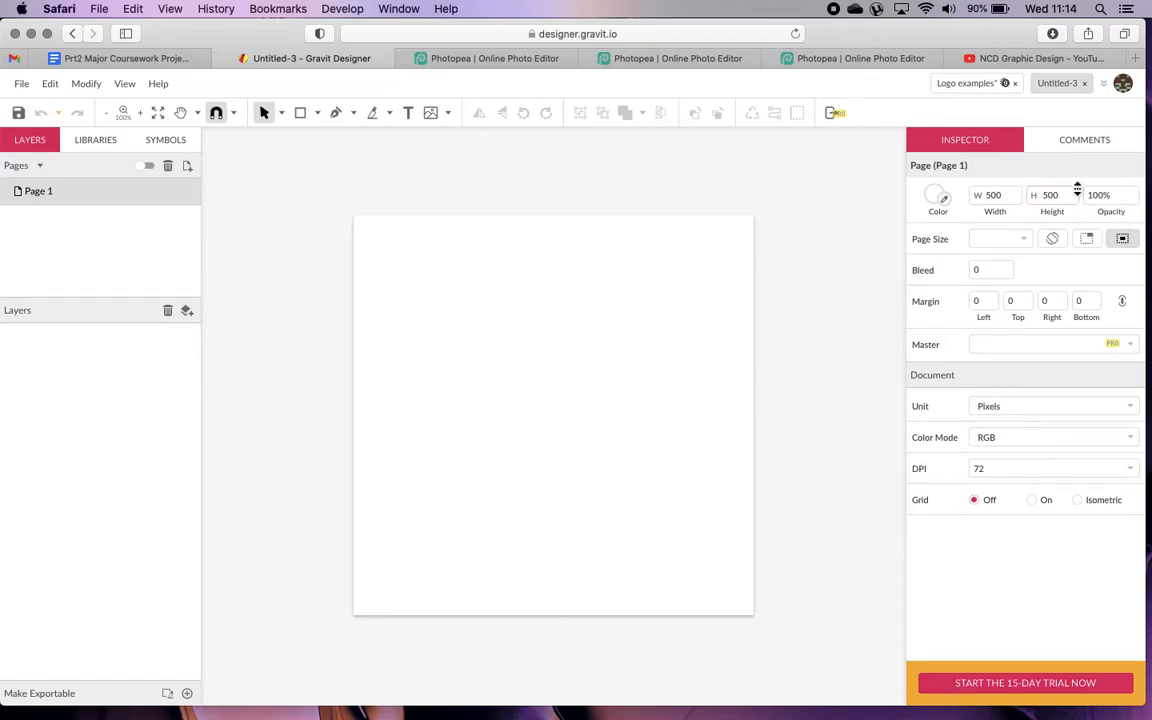
Make the page background transparent by setting the page opacity to 0%.
left_click_drag(1095, 196, 1093, 278)
left_click_drag(1095, 193, 1088, 378)
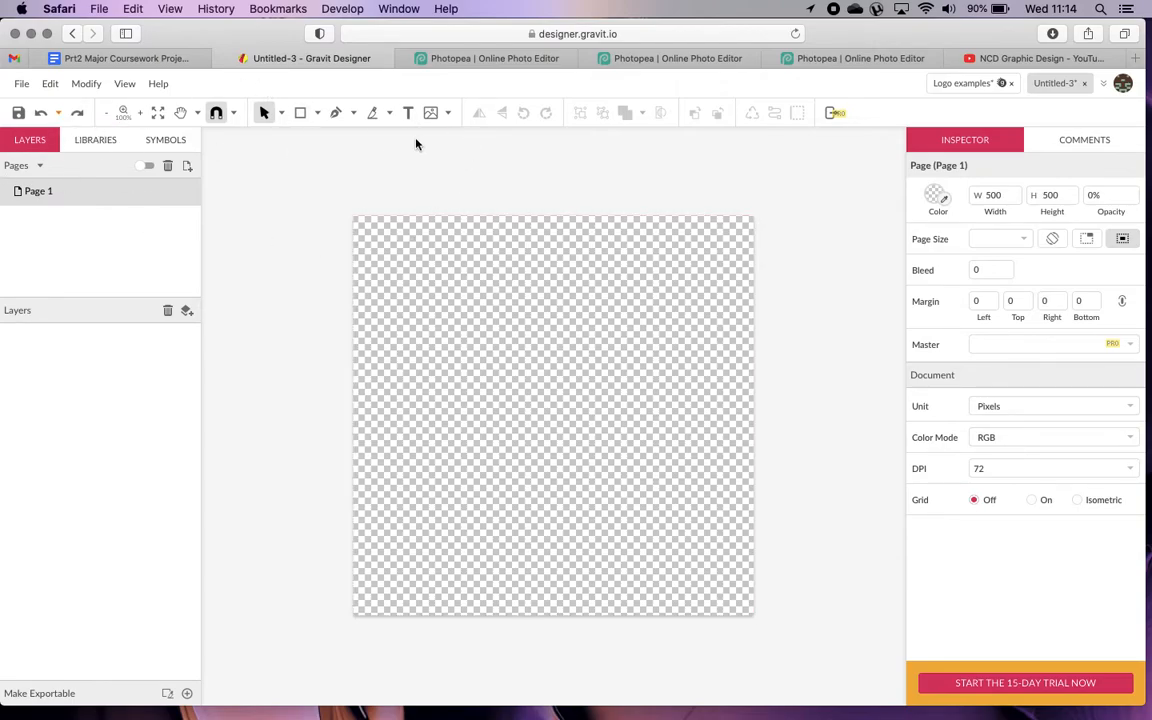
Copy the ice cream logo group from the Logo examples document and paste it into the new 500 × 500 px design.
left_click(968, 86)
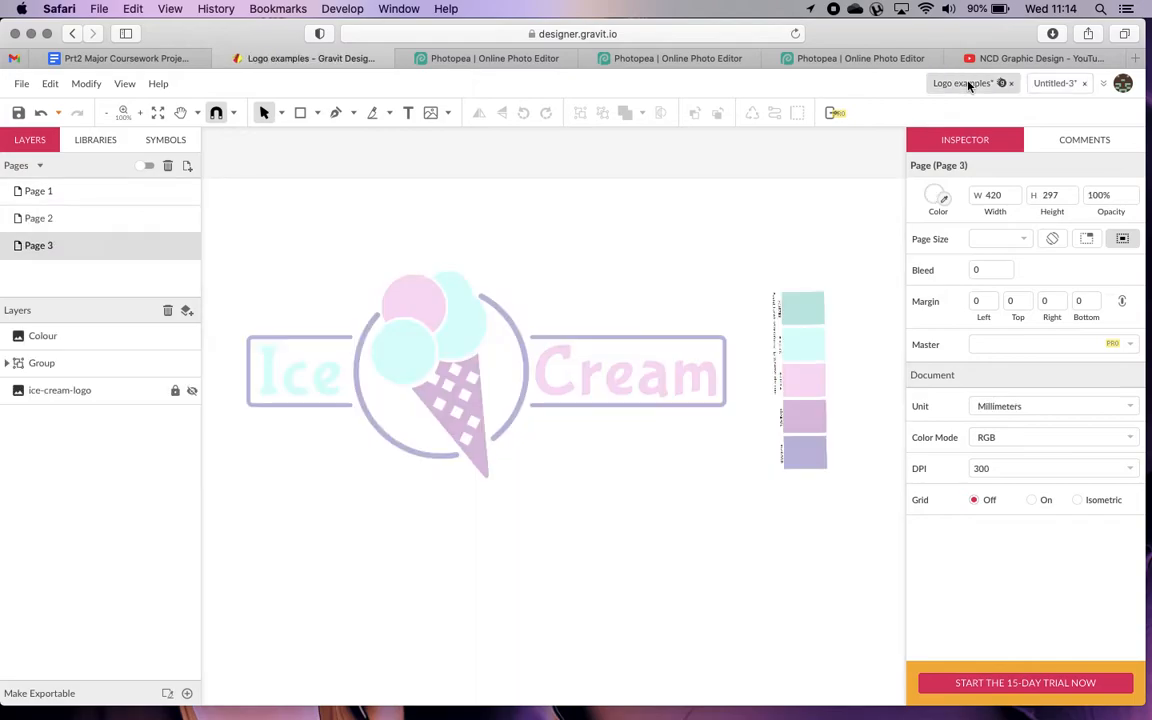
left_click(62, 368)
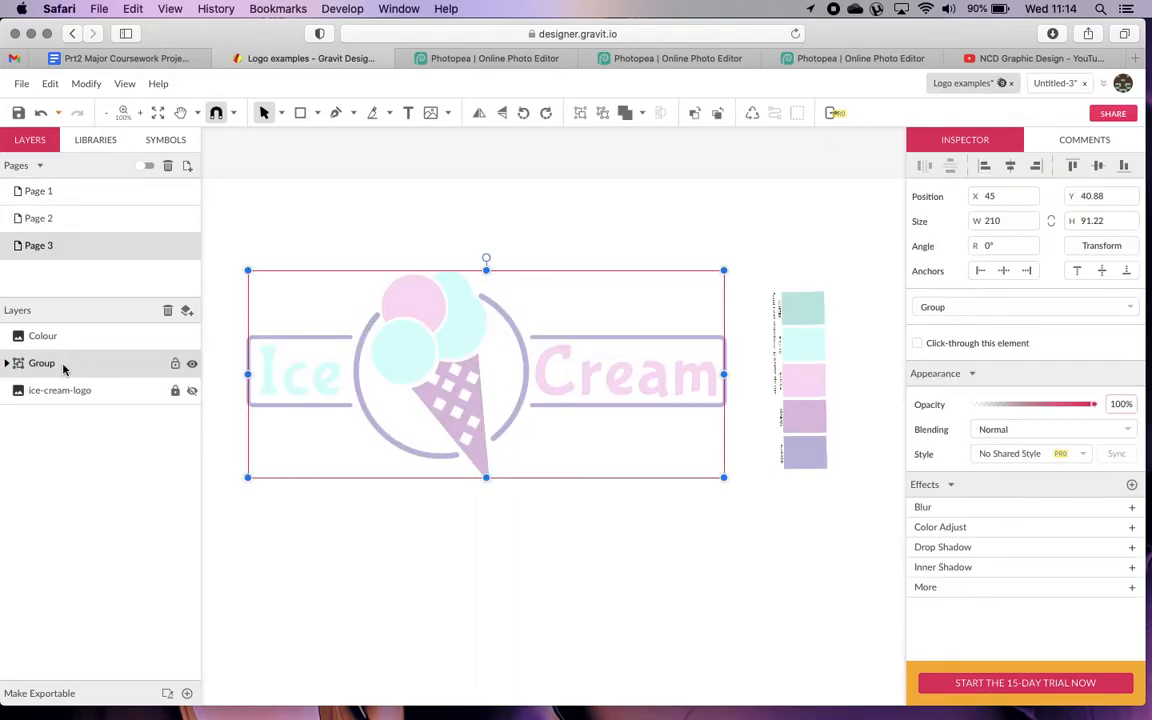
left_click(1054, 84)
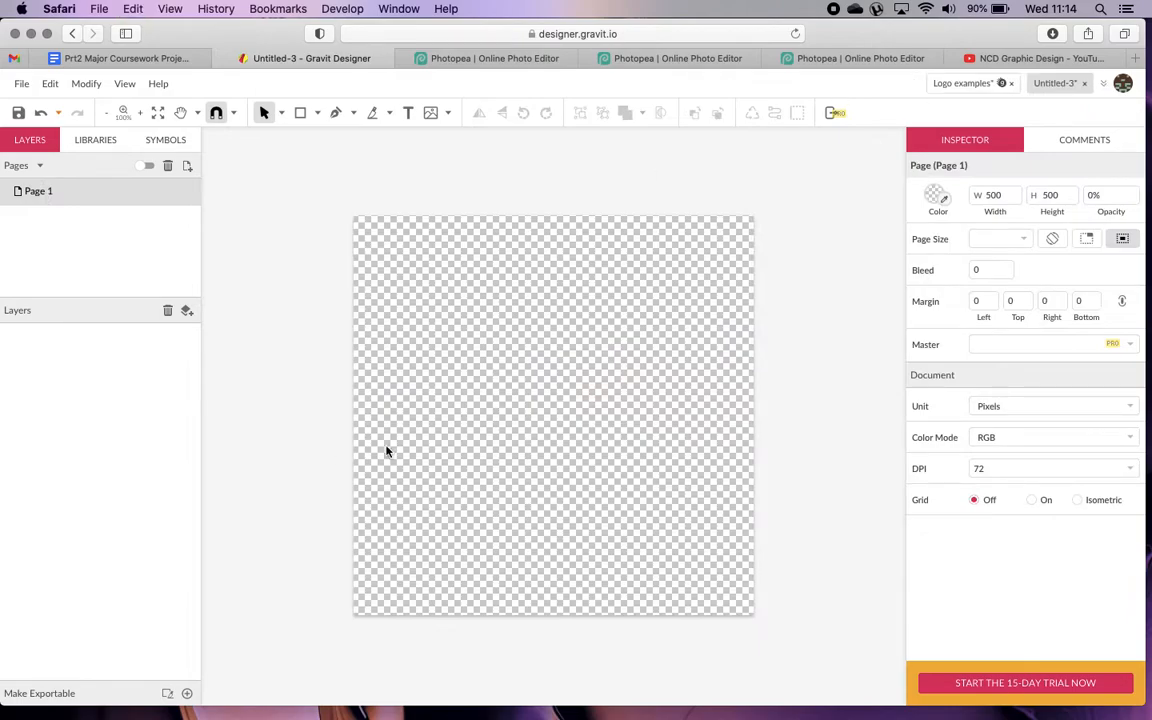
key("super+v")
scroll(550, 327, "down", 3)
scroll(548, 327, "up", 3)
Scale the logo group down proportionally to about 438 × 190 px and centre it on the transparent page.
left_click_drag(640, 357, 532, 350)
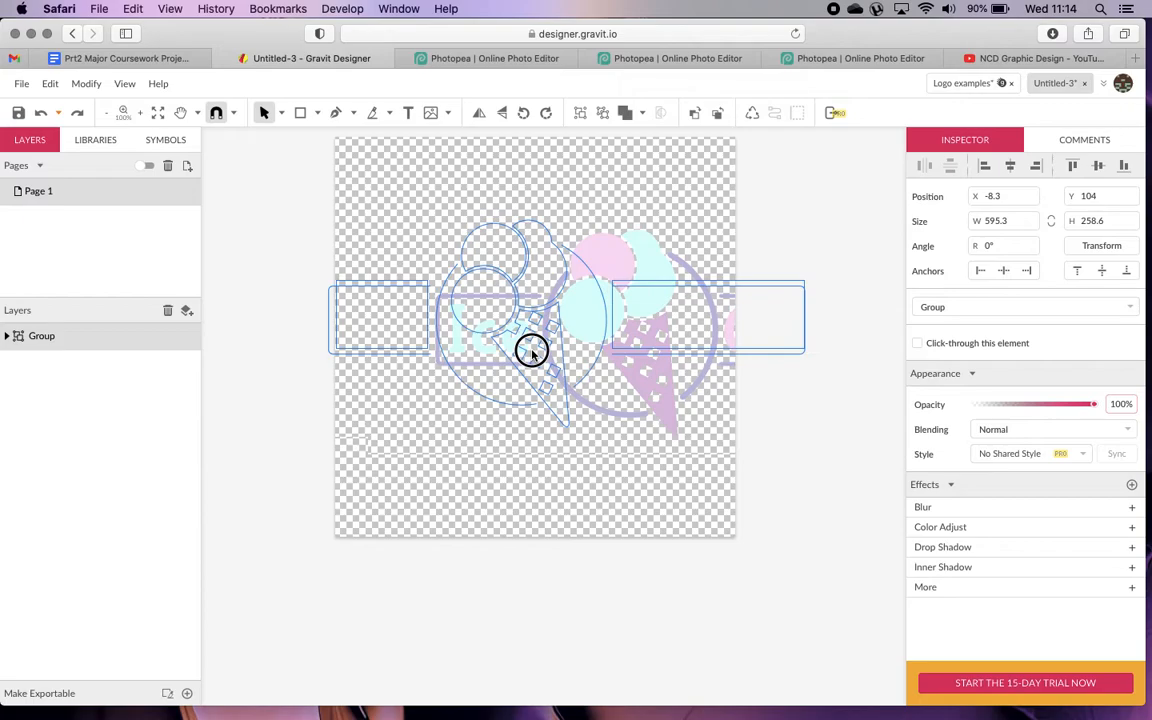
left_click_drag(821, 291, 821, 290)
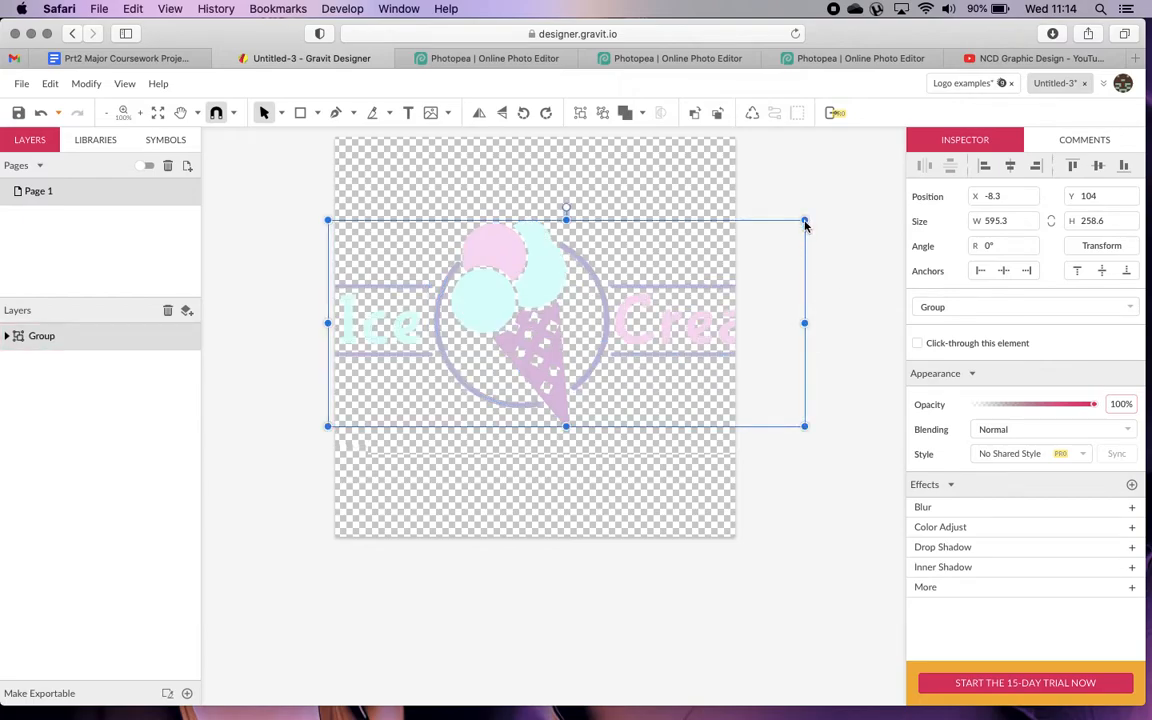
left_click(805, 222)
left_click_drag(805, 222, 680, 279)
left_click_drag(501, 352, 519, 343)
scroll(784, 437, "up", 1)
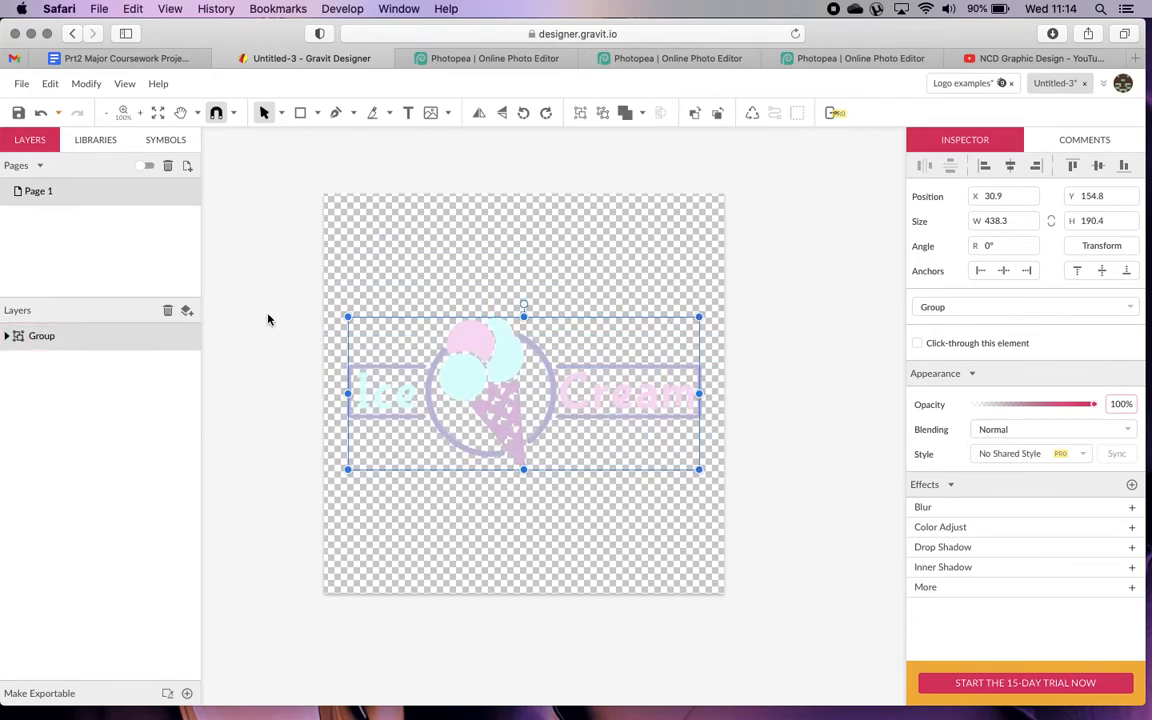
left_click(260, 272)
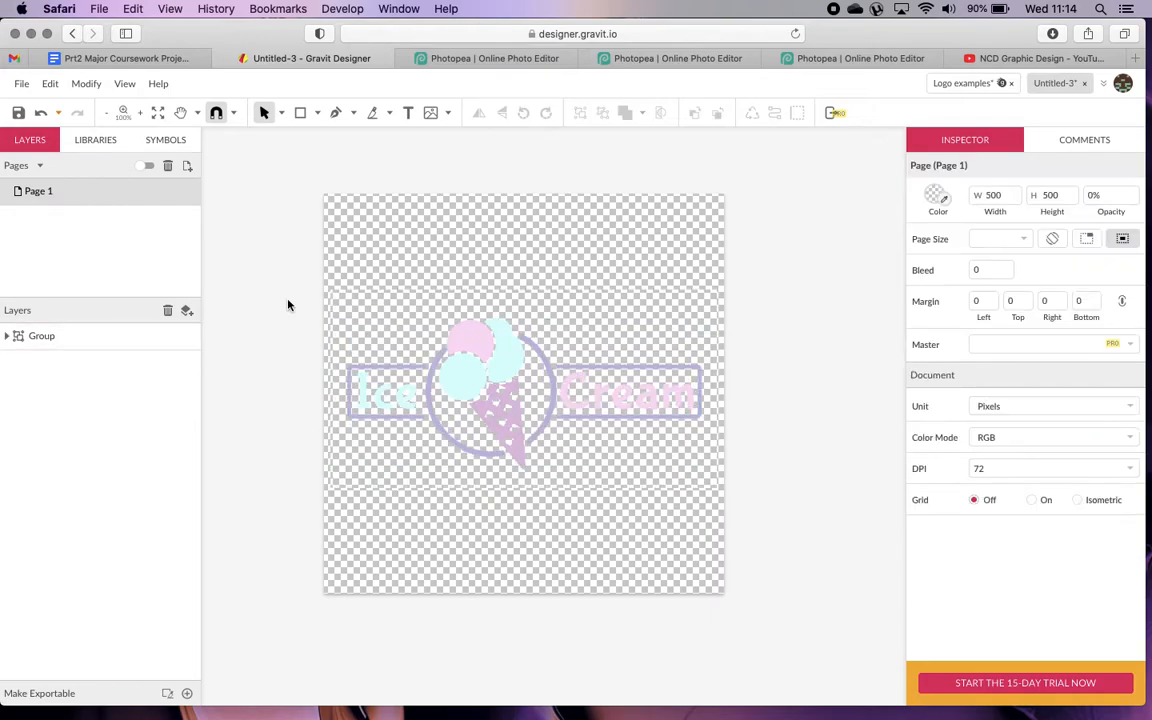
Export the transparent logo design as a PNG image.
left_click(26, 84)
mouse_move(100, 375)
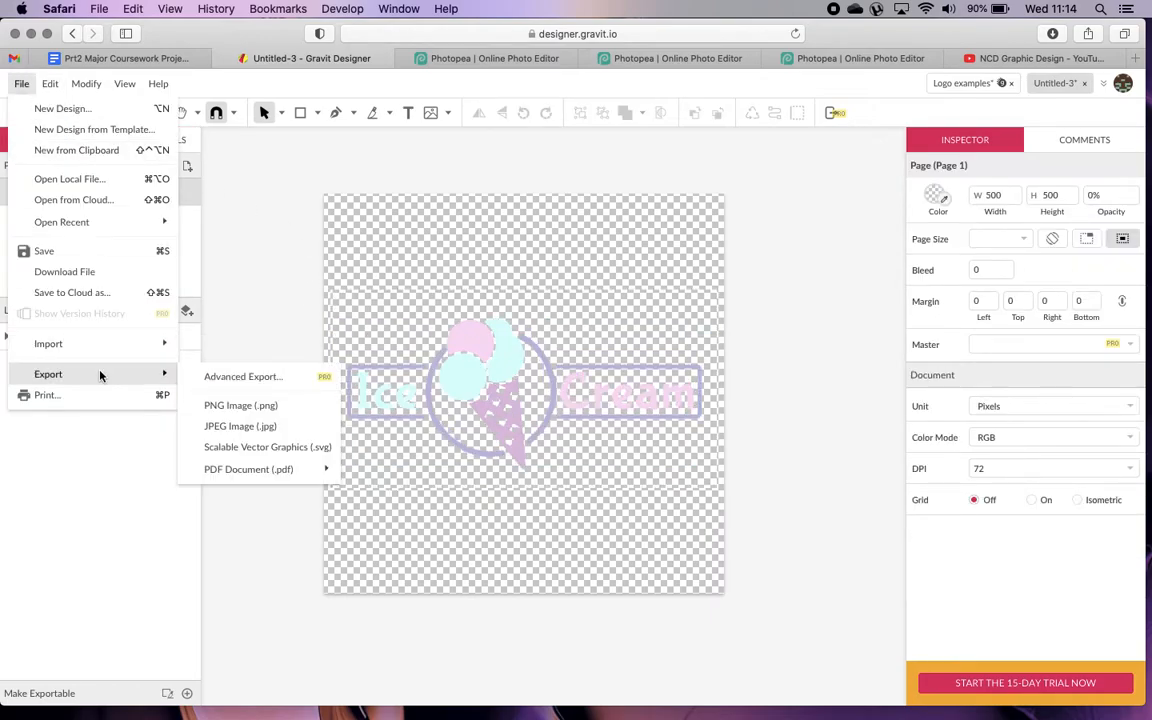
left_click(272, 407)
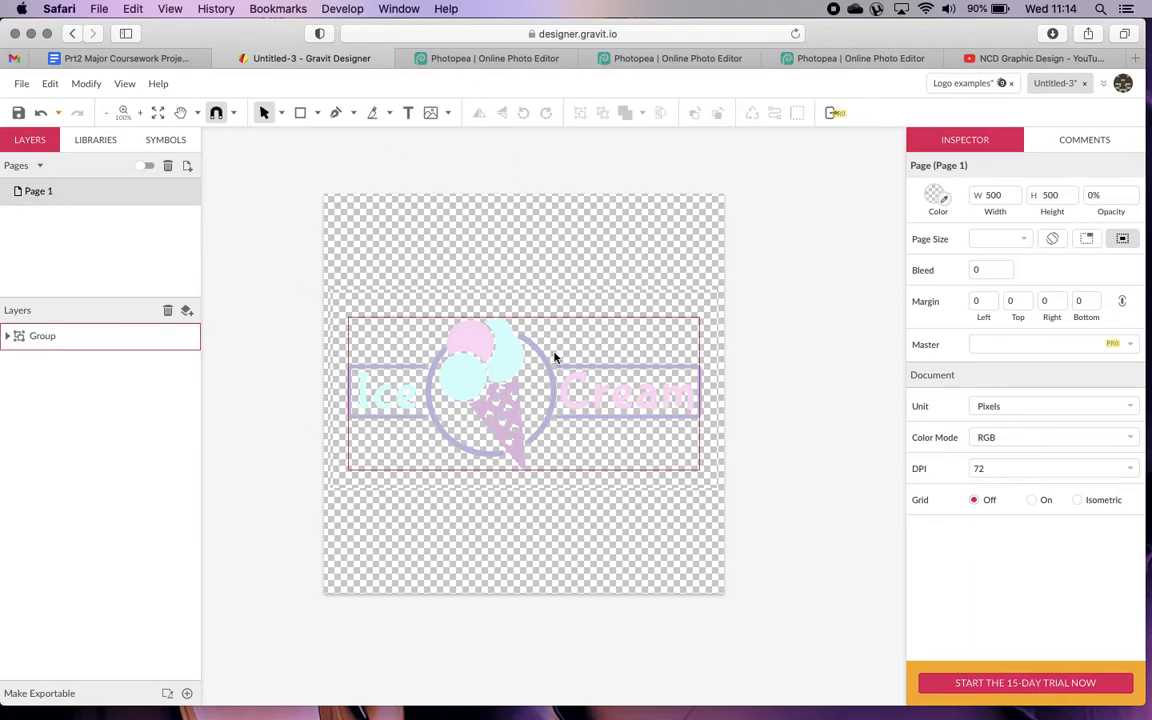
Preview the exported Untitled-3.png from the Downloads folder in Finder, close the preview and return to the design.
left_click(468, 404)
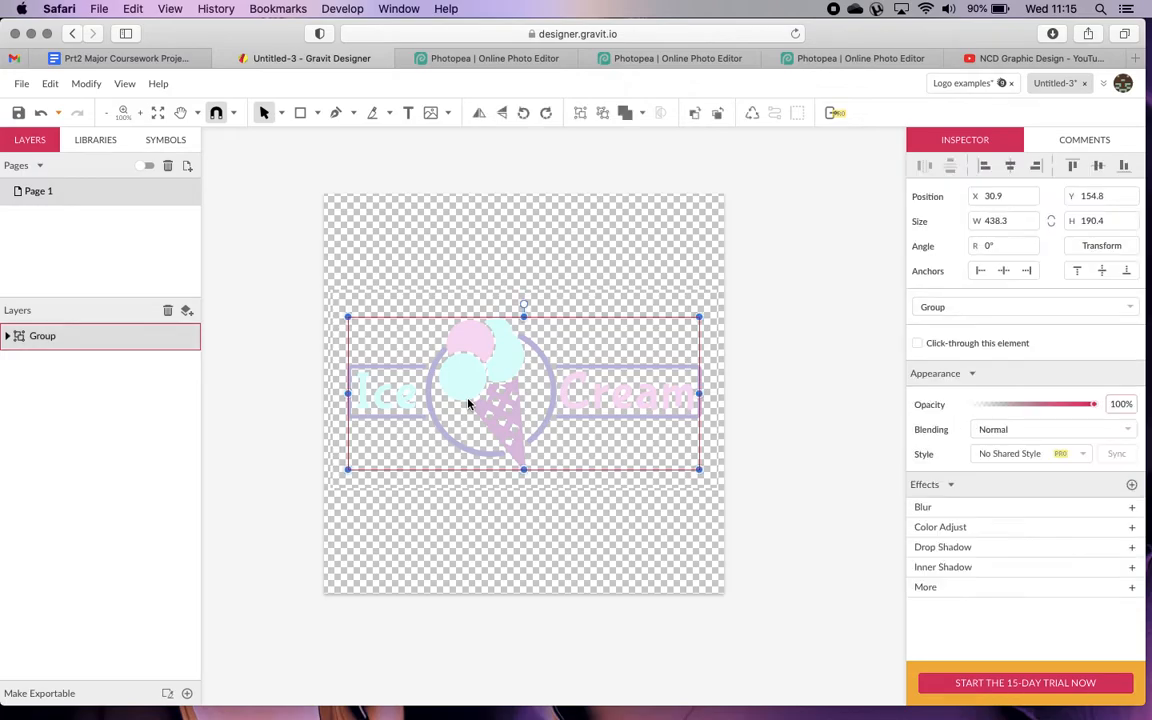
mouse_move(152, 64)
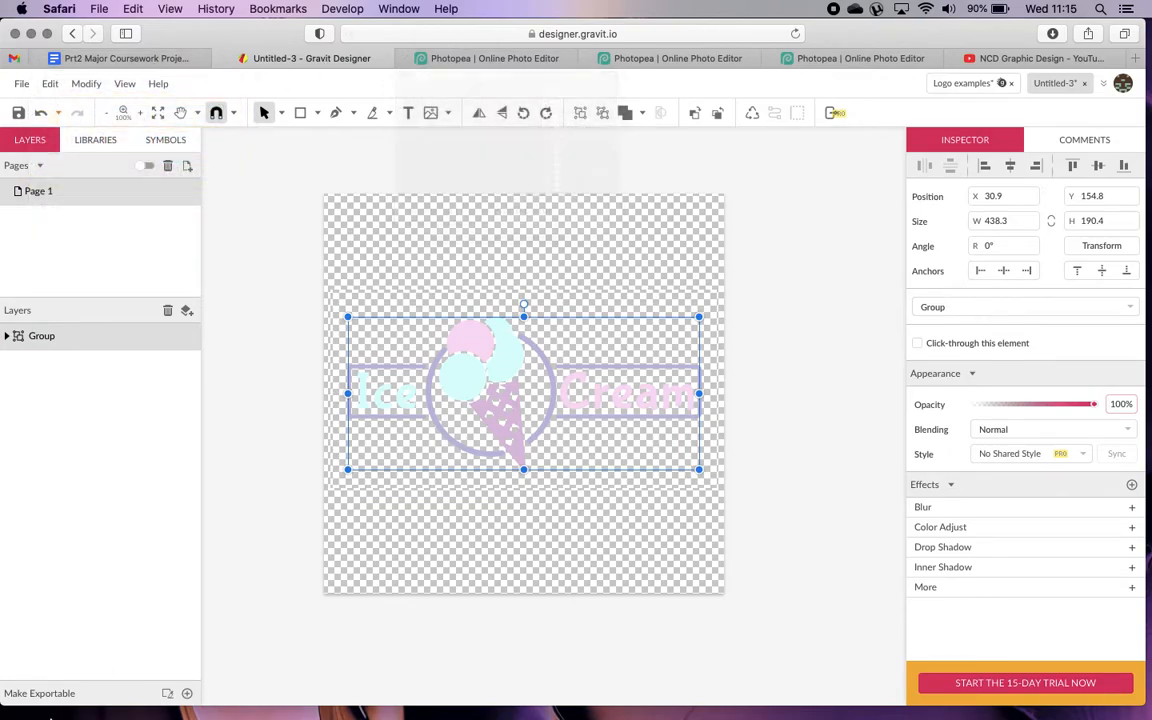
mouse_move(50, 716)
left_click(141, 683)
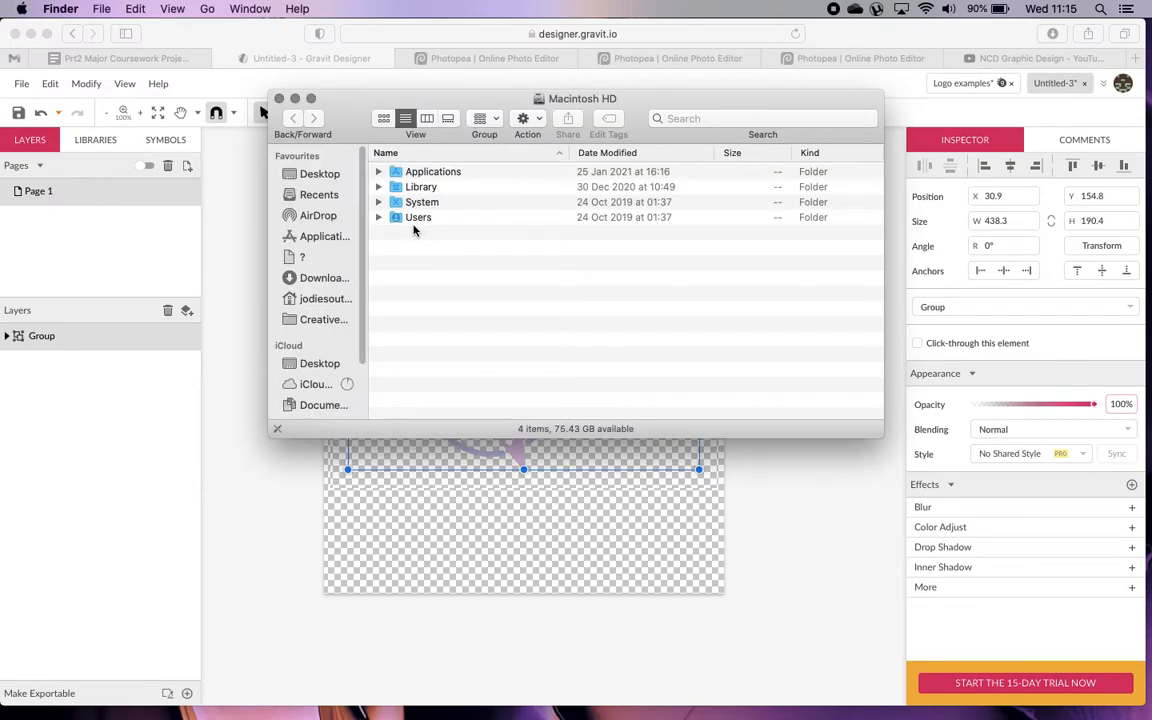
left_click(318, 278)
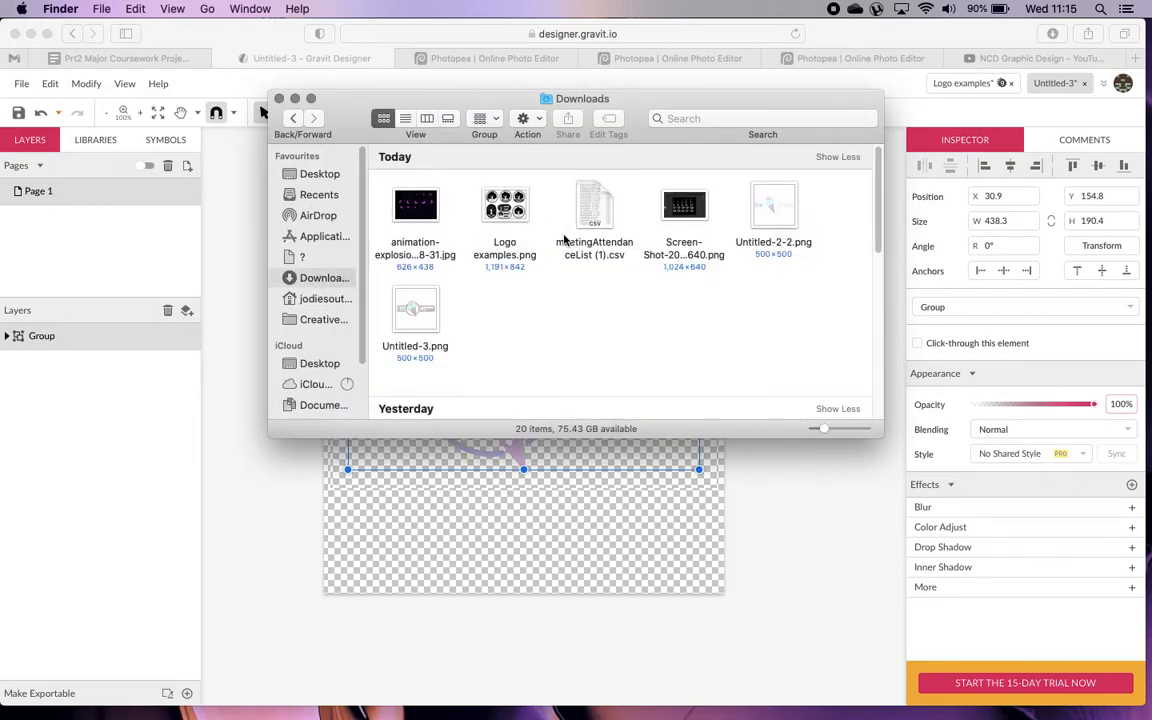
left_click(421, 318)
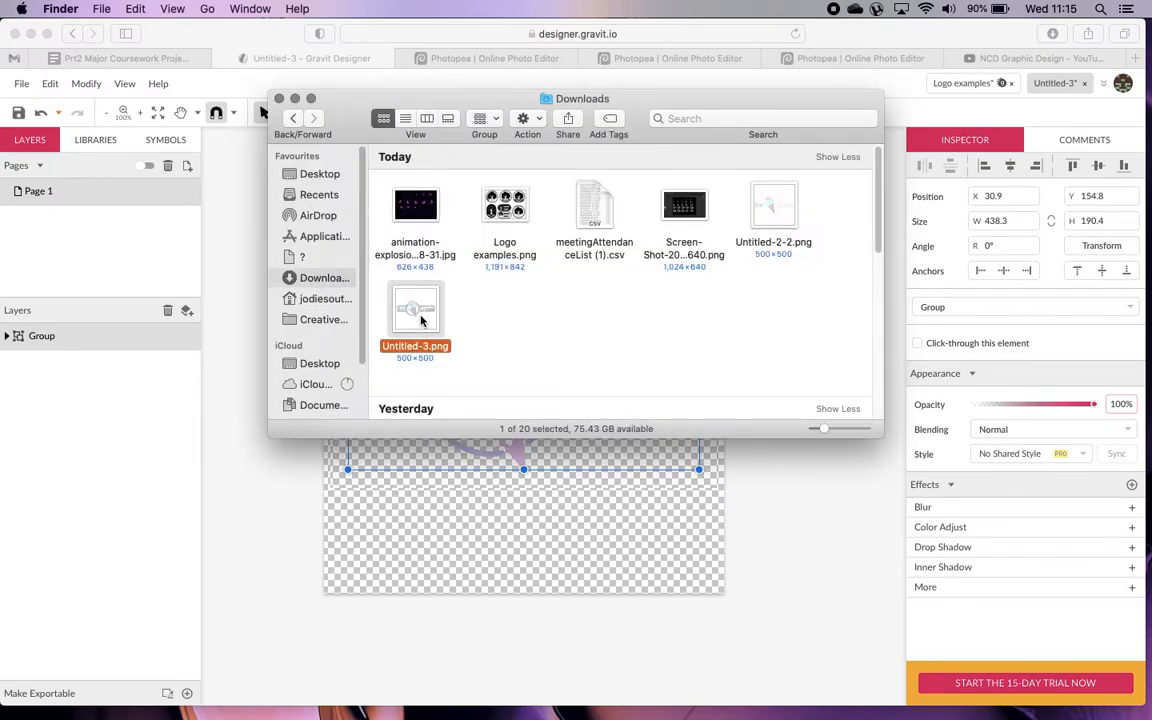
double_click(421, 318)
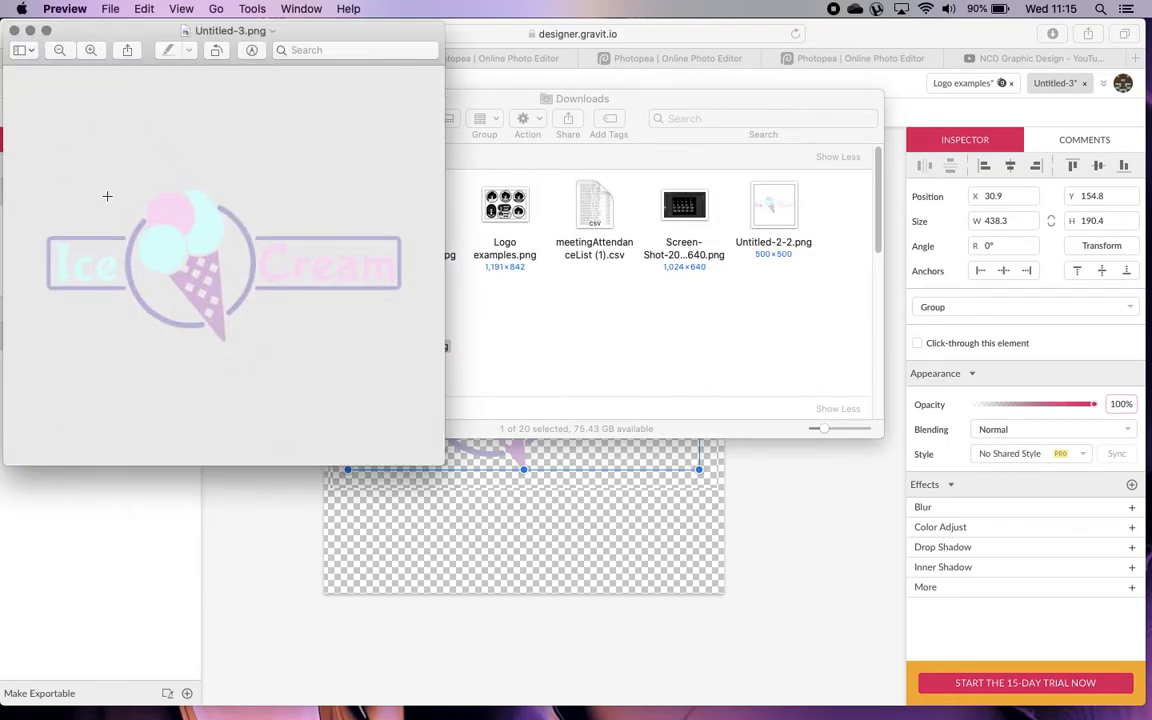
left_click(14, 30)
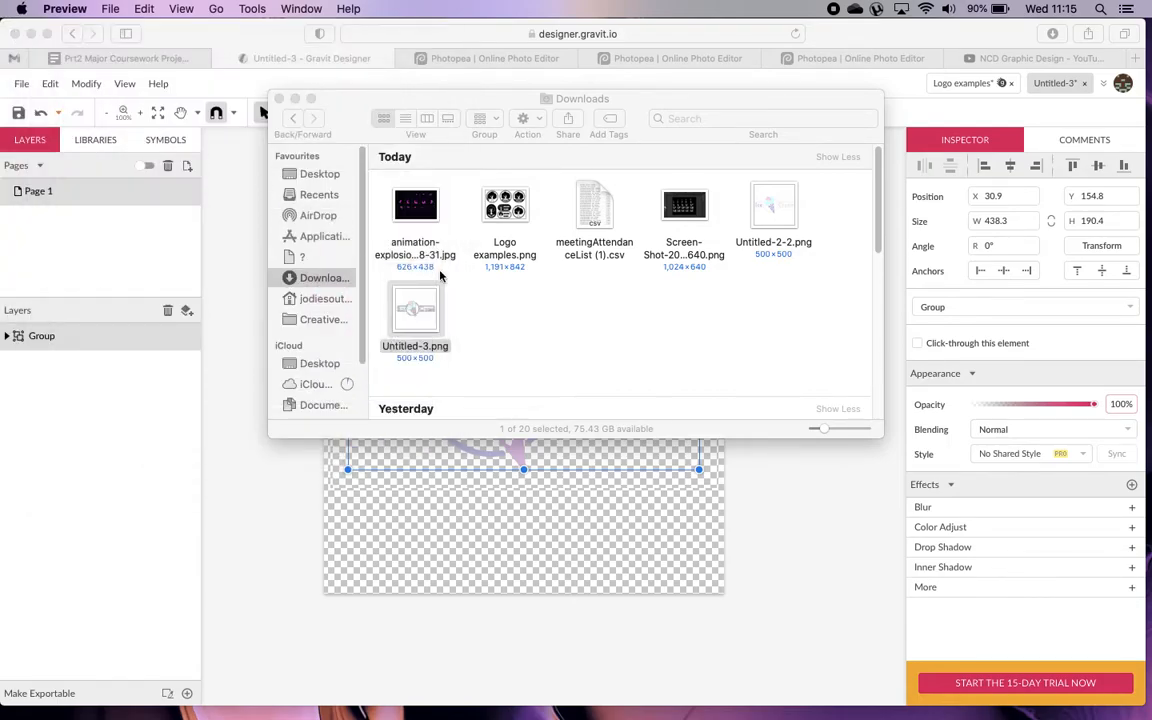
left_click(262, 110)
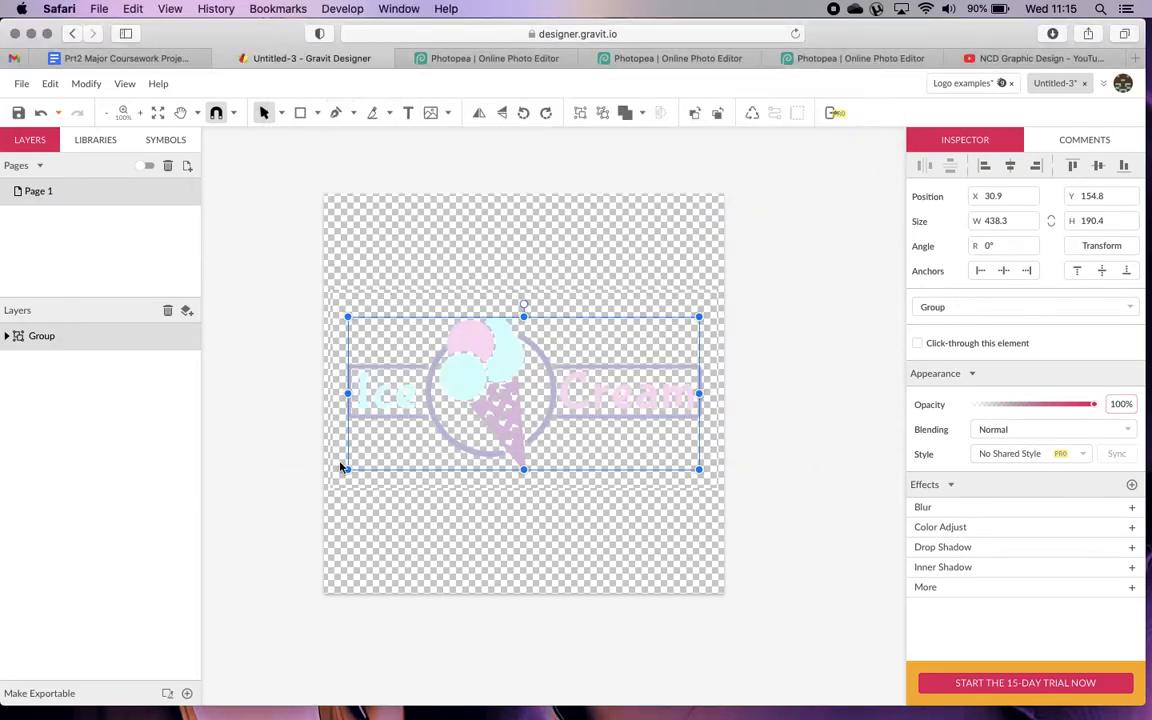
Open photopea.com in a new browser tab.
left_click(478, 62)
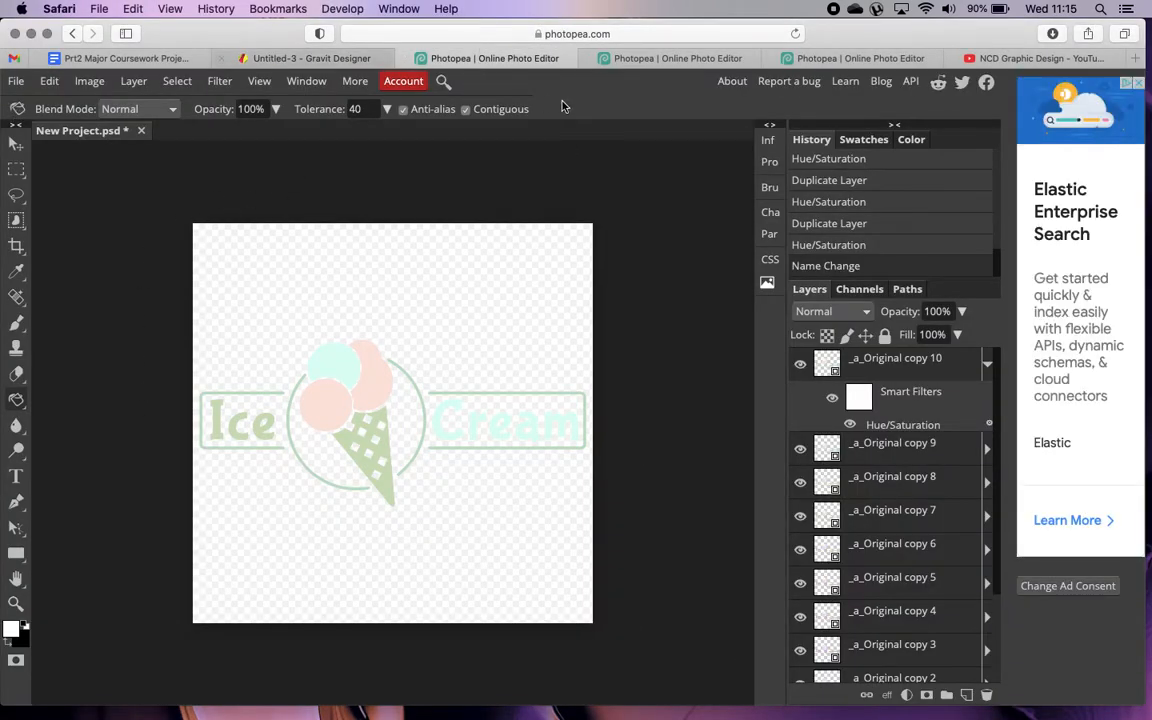
left_click(1137, 60)
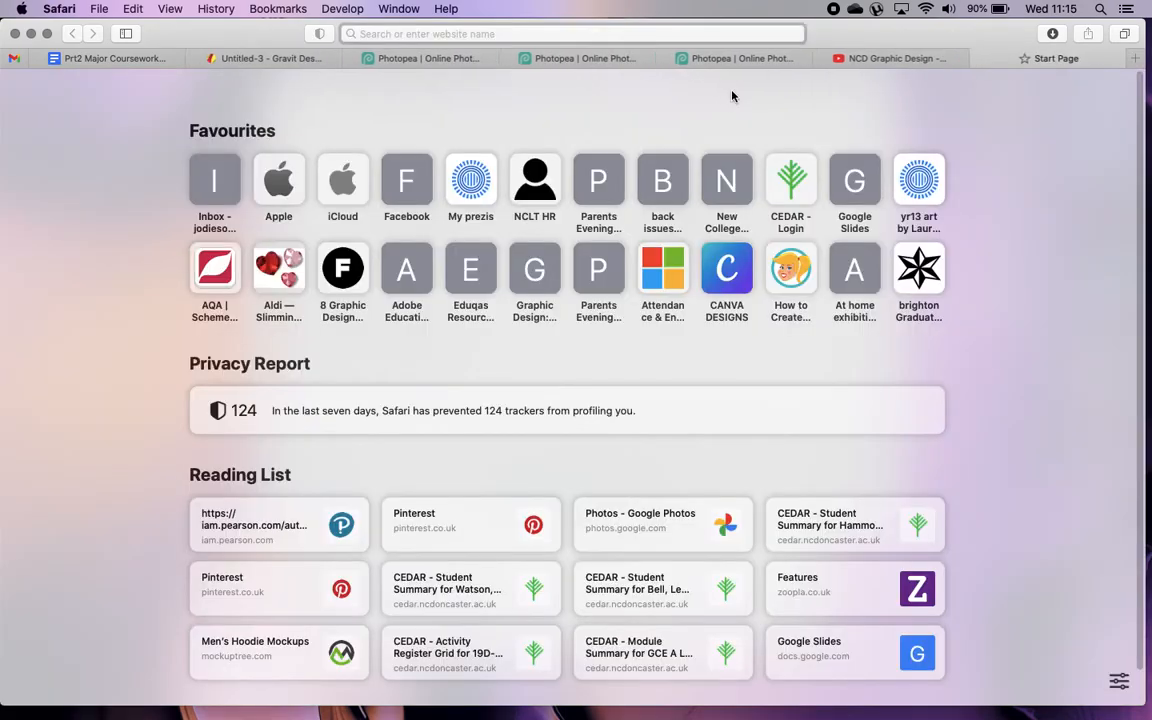
type("photopea.com")
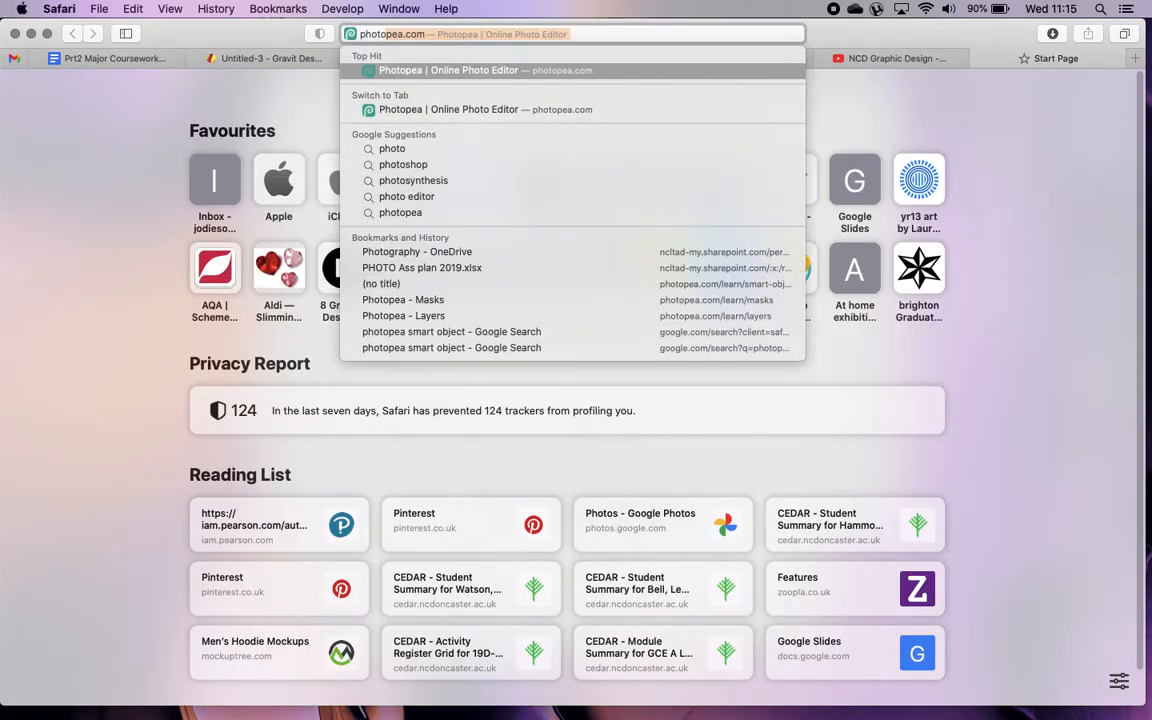
key("Return")
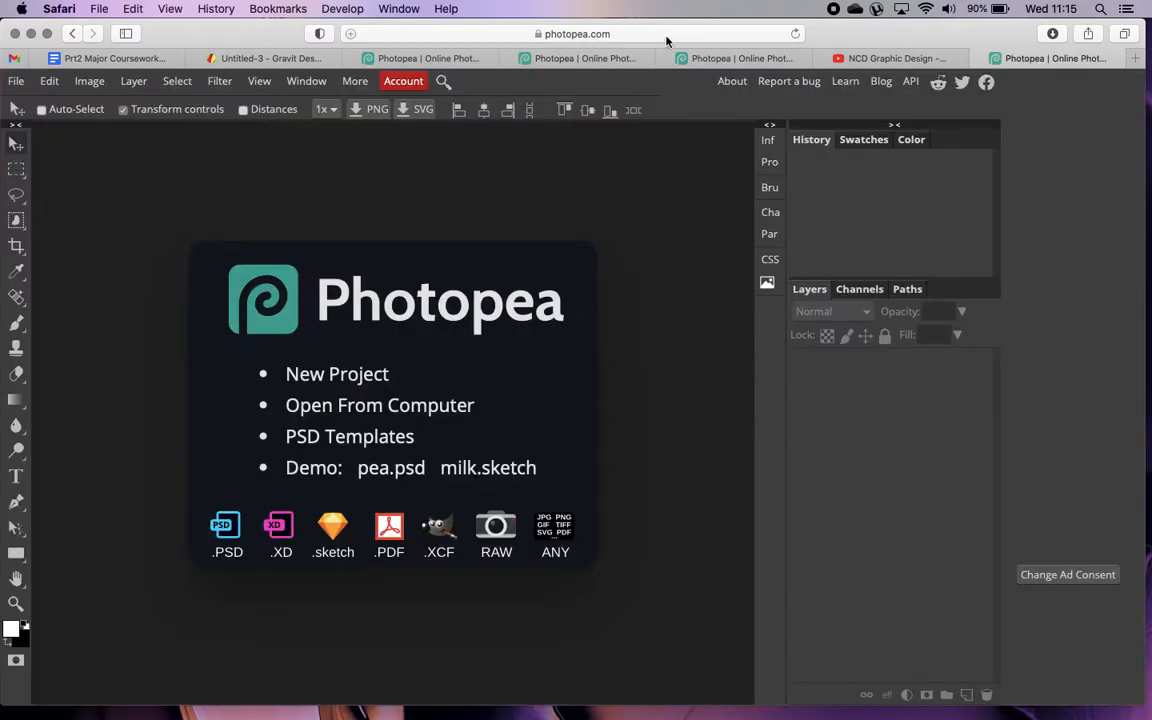
Open Untitled-3.png from the Downloads folder as a Photopea project.
left_click(320, 407)
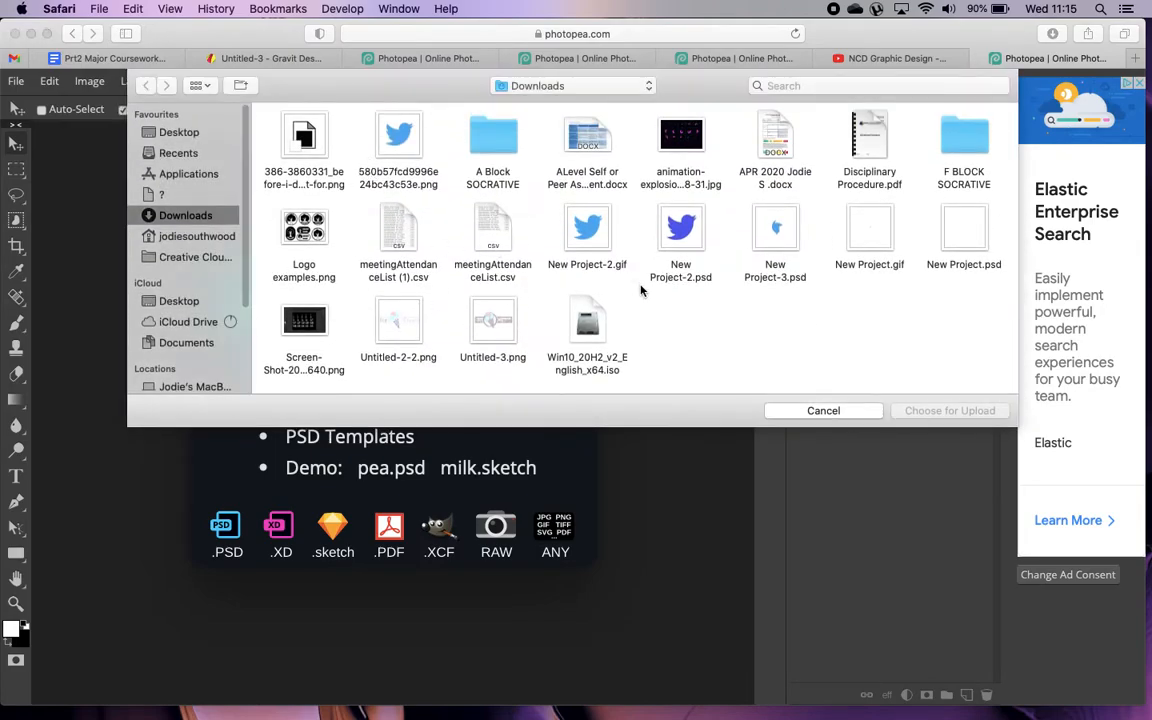
left_click(497, 325)
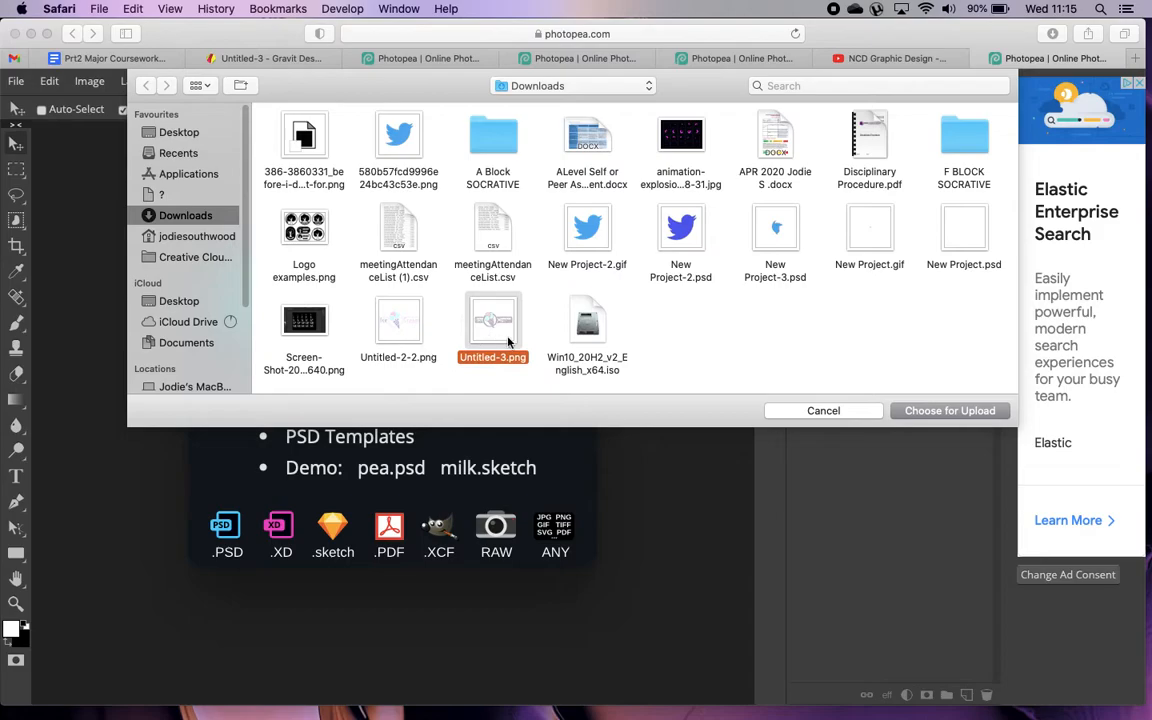
left_click(944, 410)
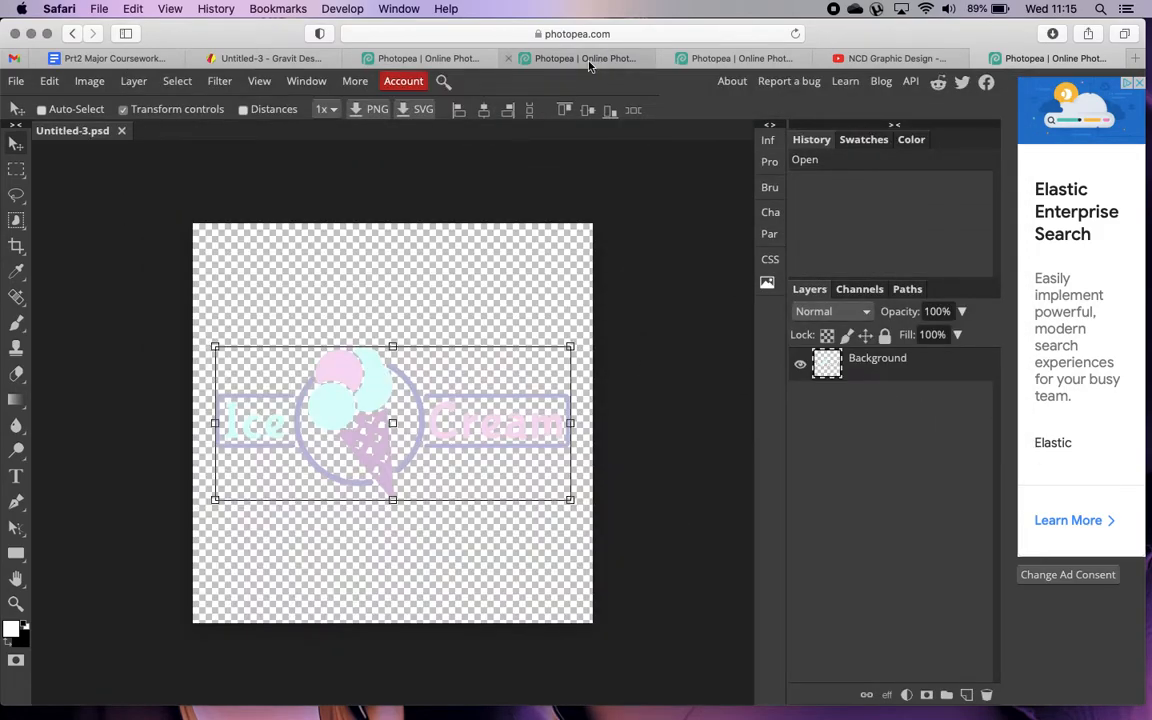
Duplicate the Background layer holding the logo and check the copy by toggling the original layer's visibility.
left_click(543, 268)
left_click(640, 110)
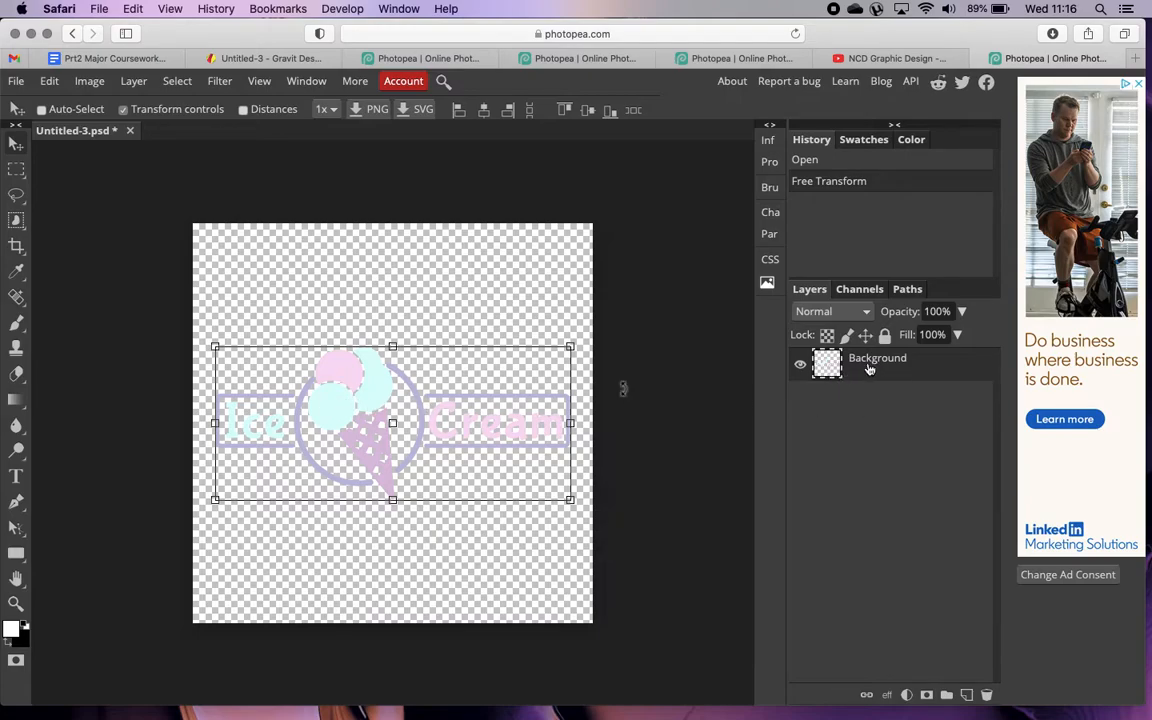
left_click_drag(828, 364, 964, 696)
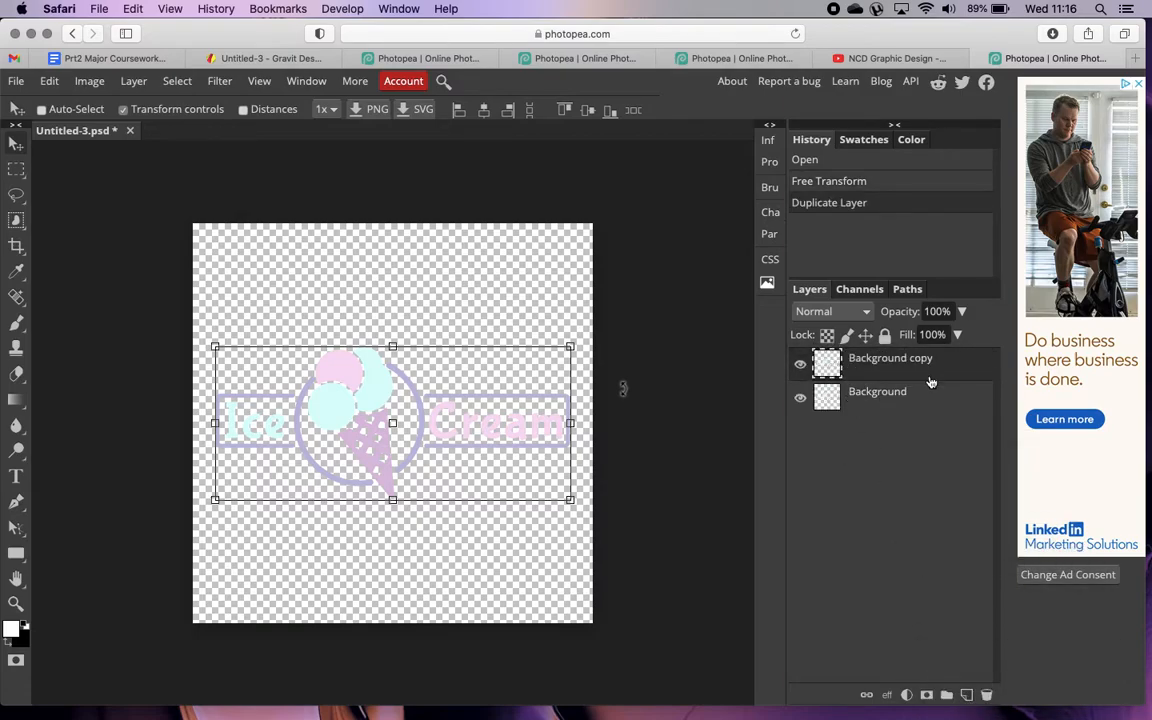
left_click_drag(376, 352, 401, 399)
left_click(801, 399)
left_click(801, 399)
Shift the hue of the Background copy layer to 20 with Hue/Saturation and toggle its visibility to compare.
left_click(89, 81)
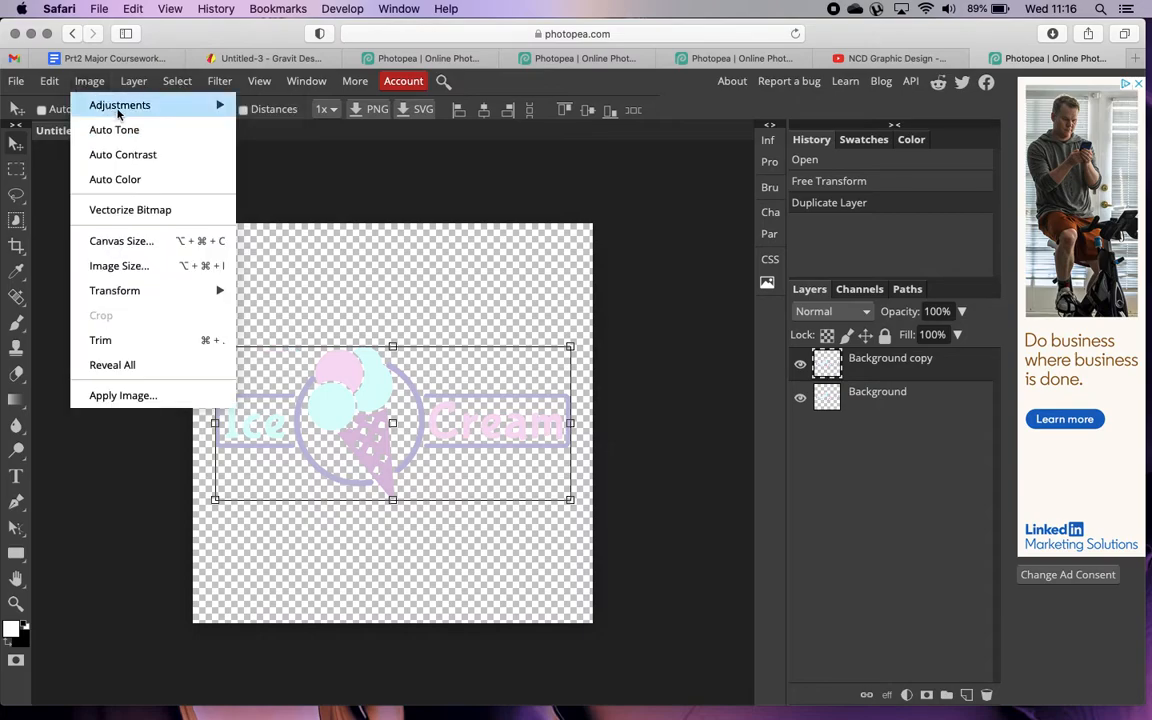
mouse_move(119, 112)
left_click(300, 234)
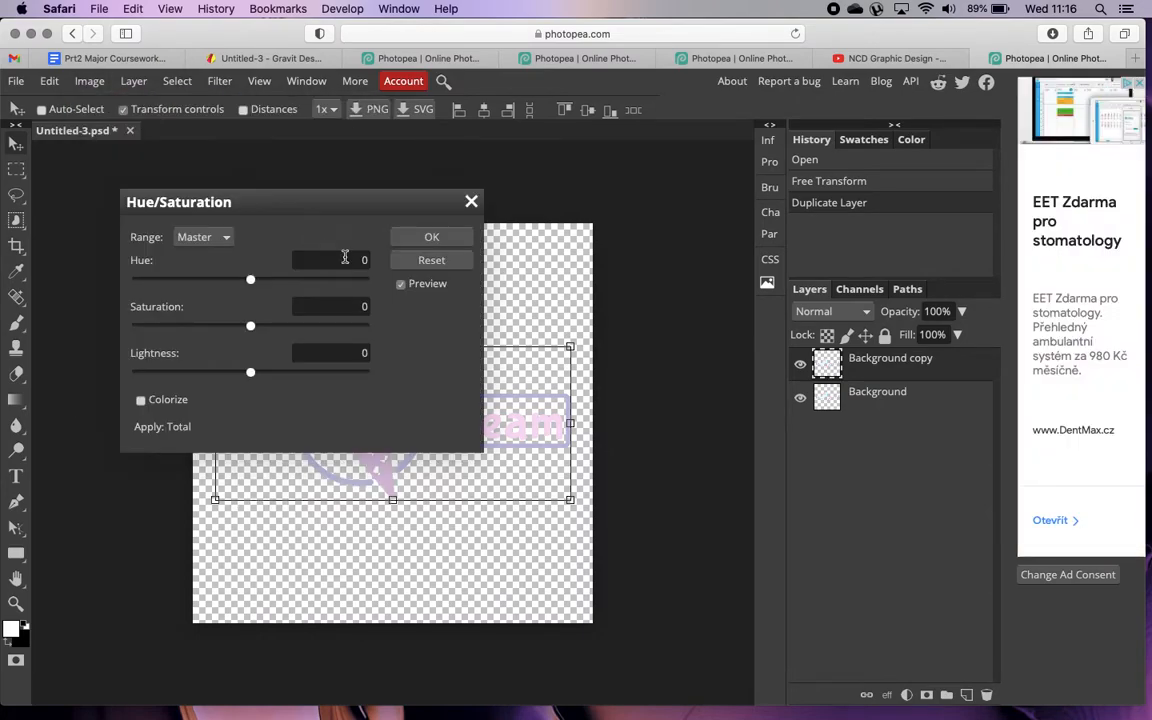
left_click_drag(346, 209, 733, 181)
left_click_drag(638, 251, 651, 254)
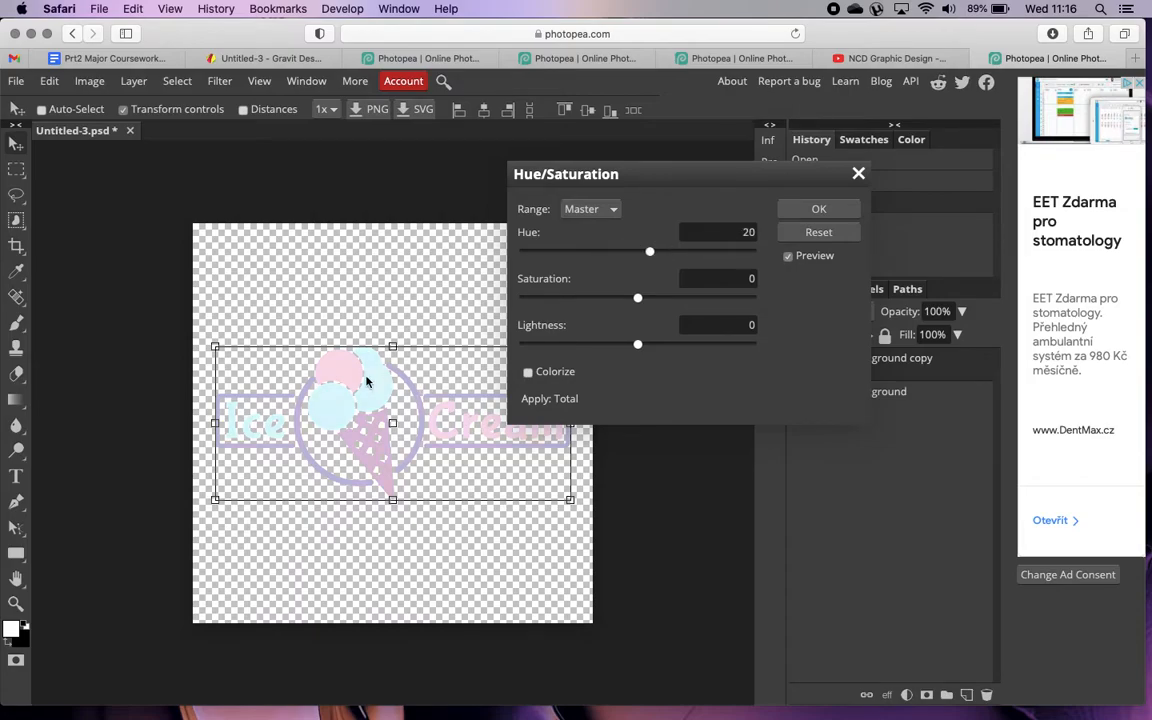
left_click(819, 210)
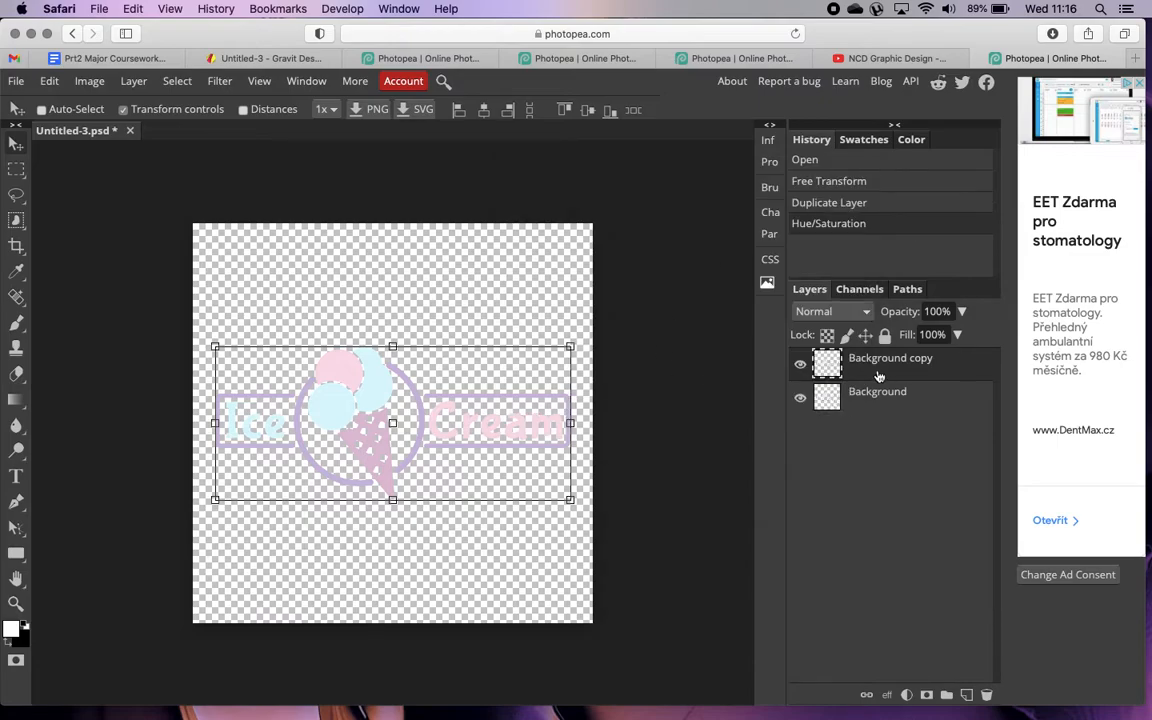
left_click(800, 369)
Duplicate the Background copy layer and shift the new copy's hue to about 18 with Hue/Saturation.
left_click_drag(905, 372, 966, 694)
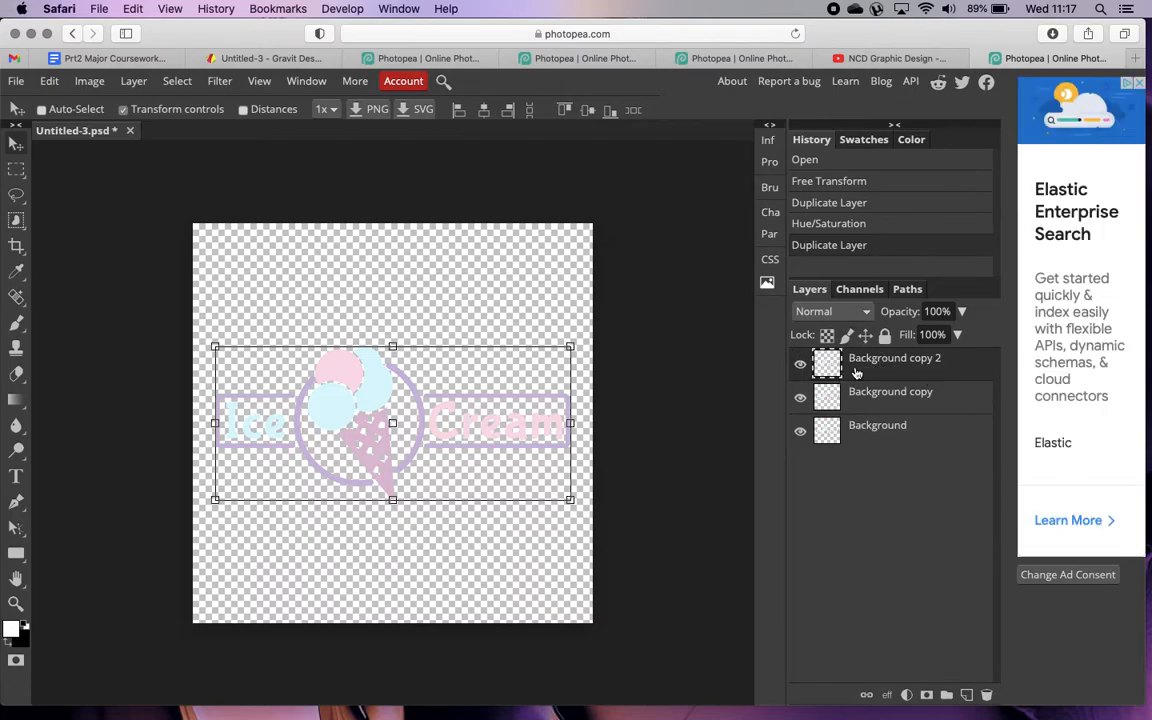
left_click(90, 82)
mouse_move(215, 105)
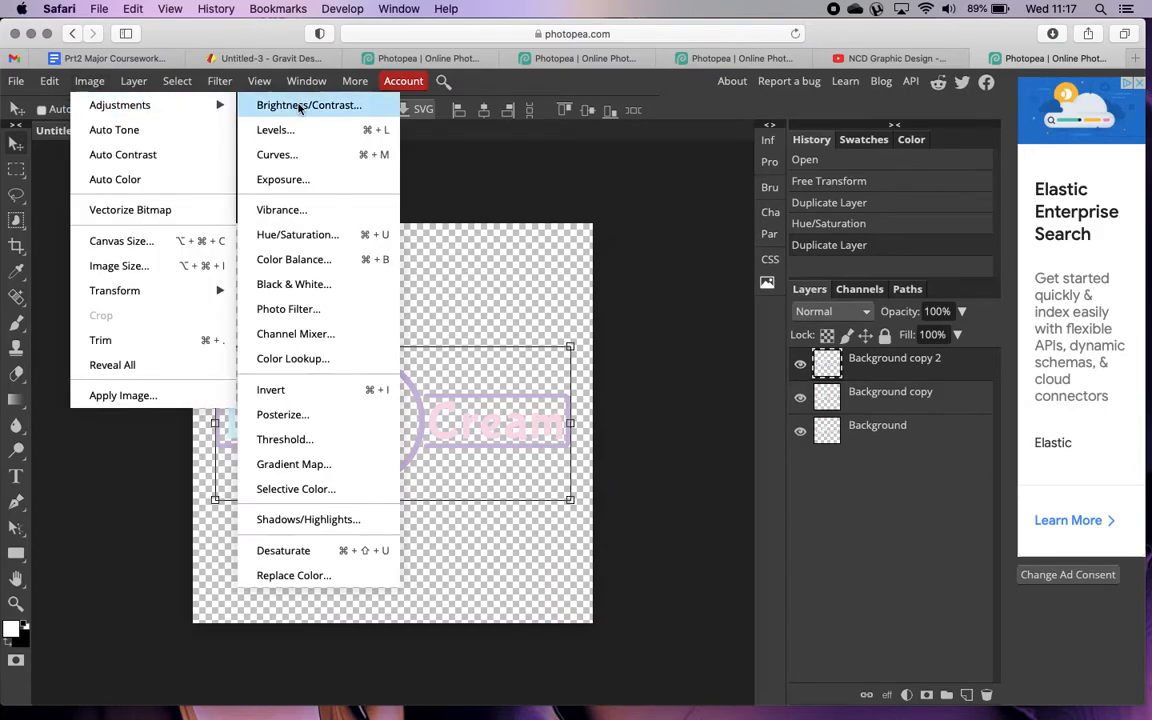
left_click(276, 236)
left_click_drag(638, 253, 651, 253)
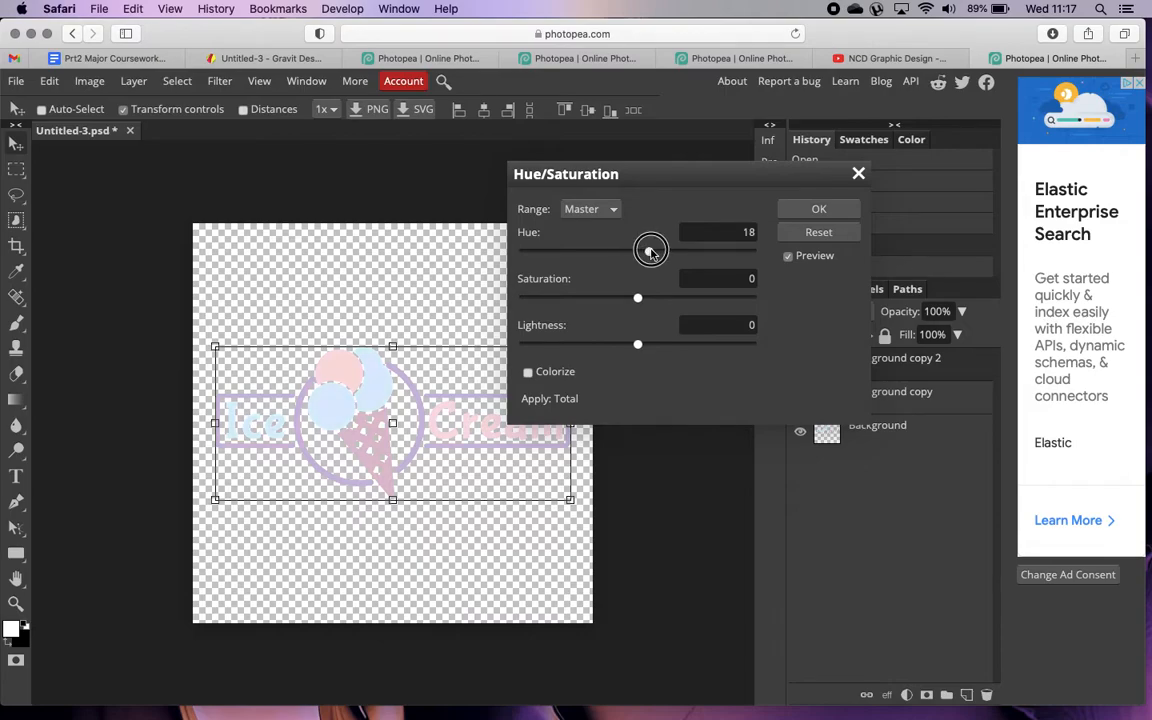
left_click(818, 209)
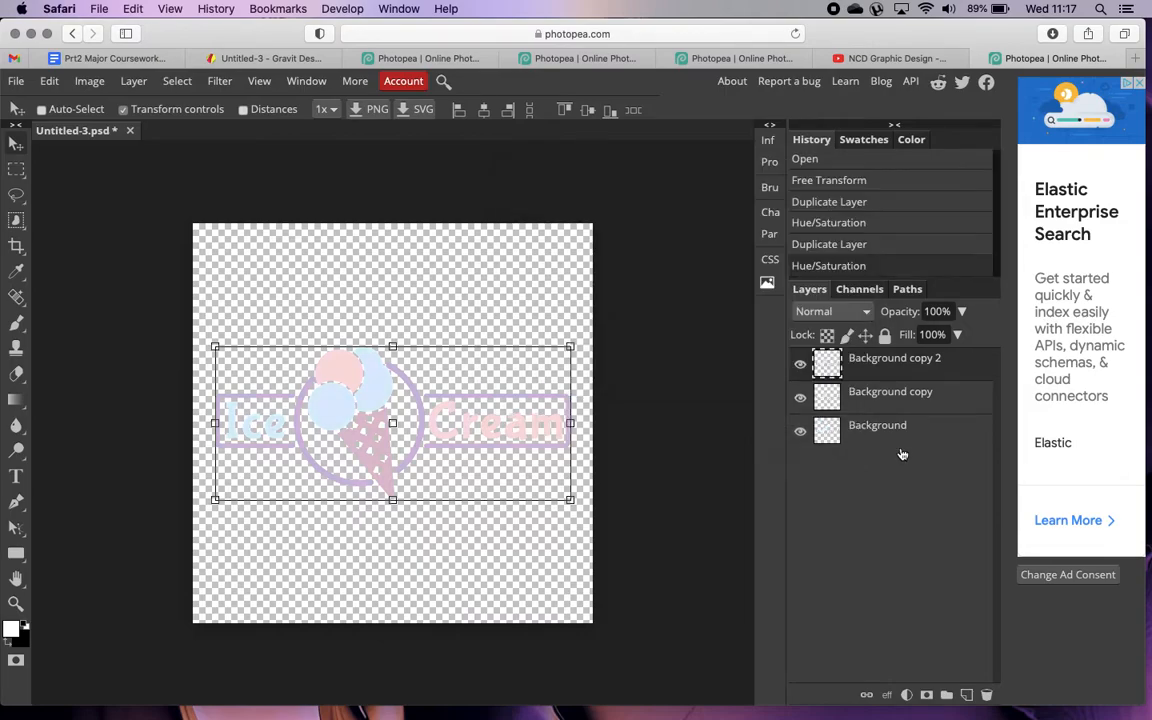
Duplicate the Background copy 2 layer and shift the new copy's hue slightly further in the same direction with Hue/Saturation.
left_click_drag(944, 368, 966, 696)
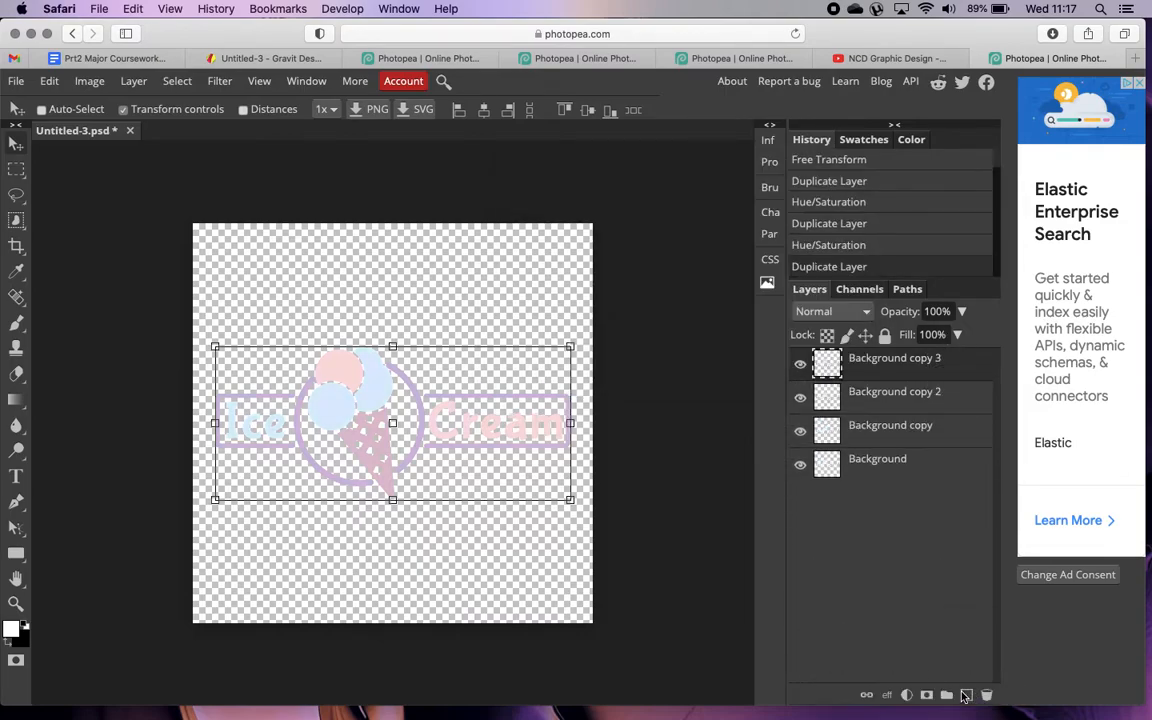
left_click(88, 81)
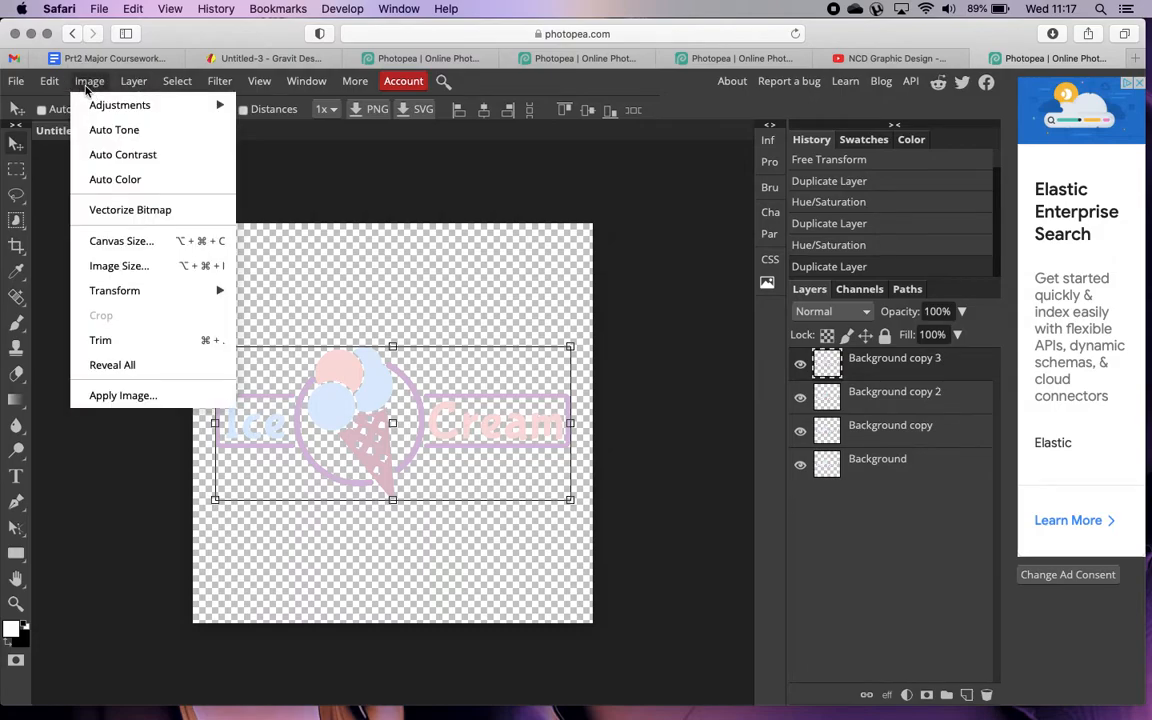
mouse_move(119, 106)
left_click(350, 237)
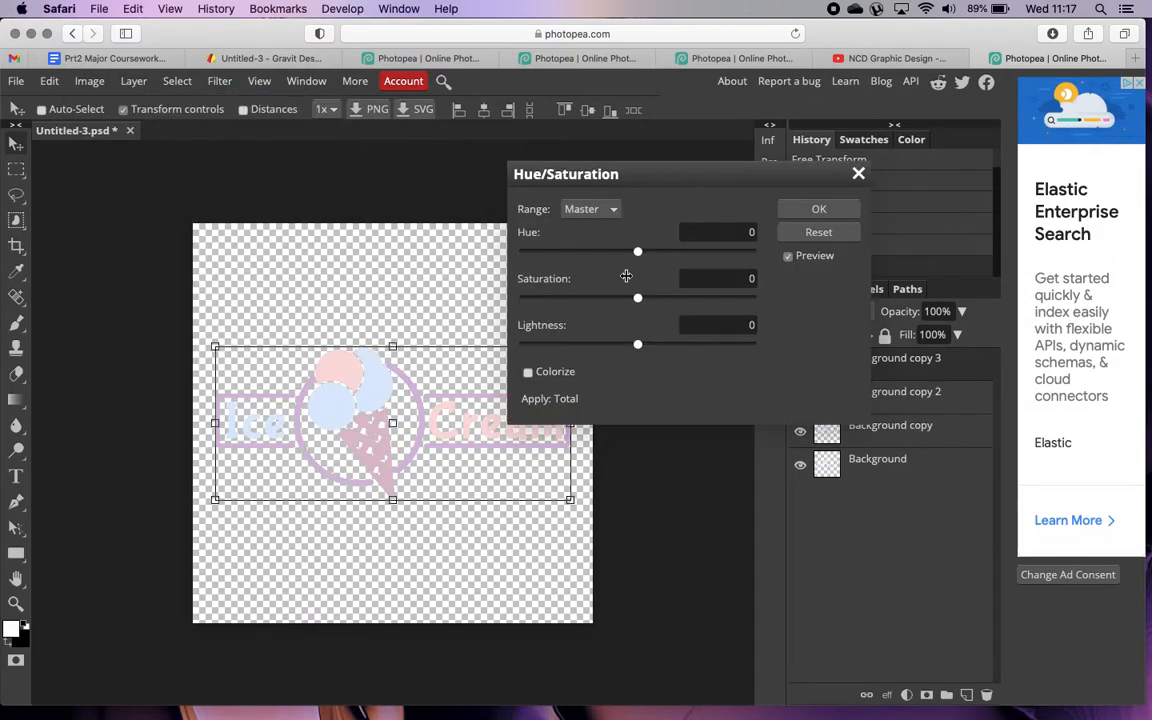
left_click_drag(640, 253, 651, 252)
left_click(792, 212)
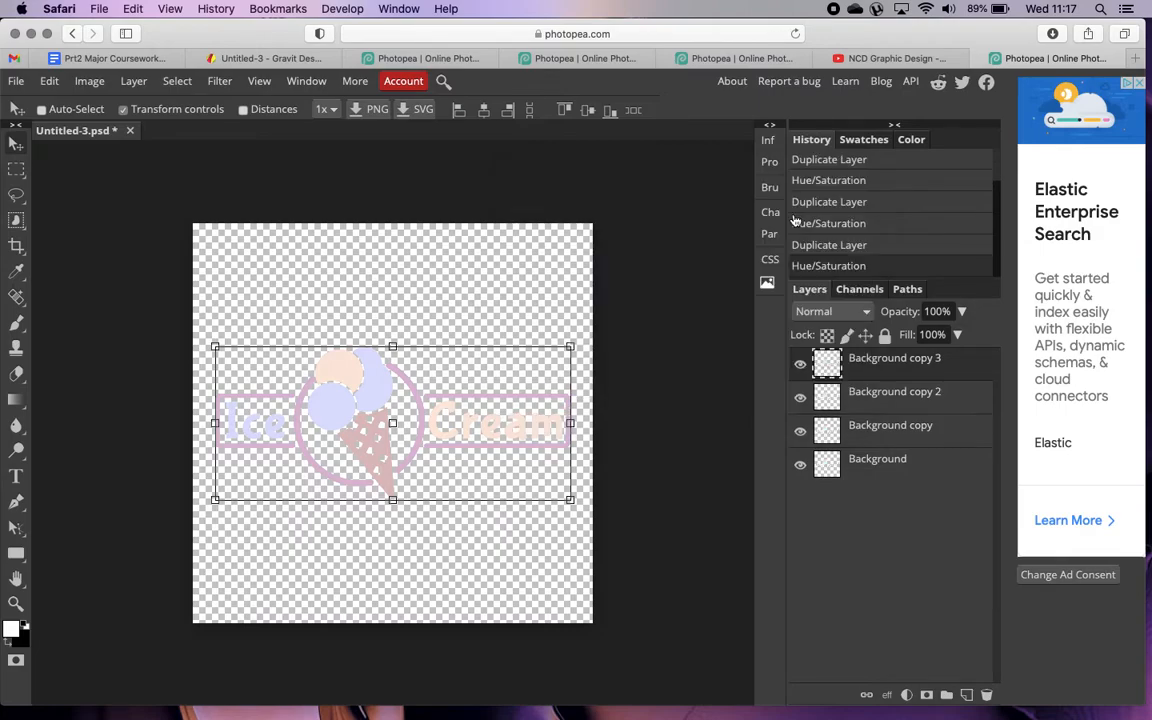
Hide the hue-shifted layer copies one after another and show them again to compare their colours.
left_click(800, 364)
left_click(800, 398)
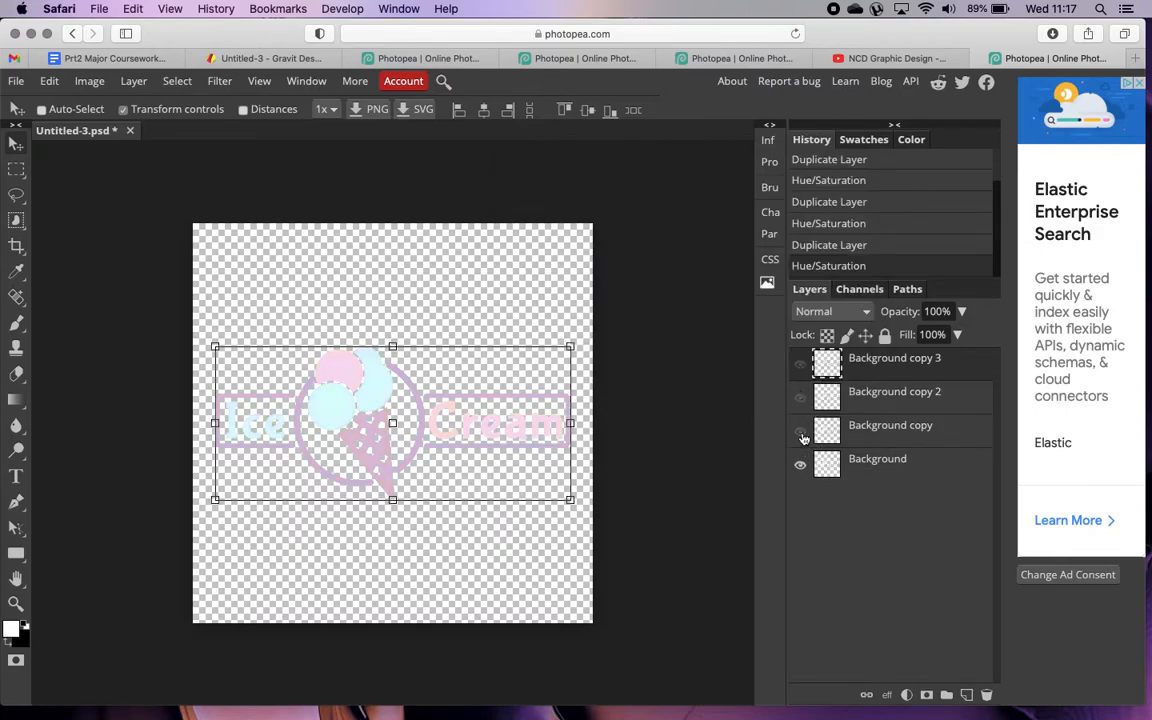
left_click(800, 398)
left_click(800, 364)
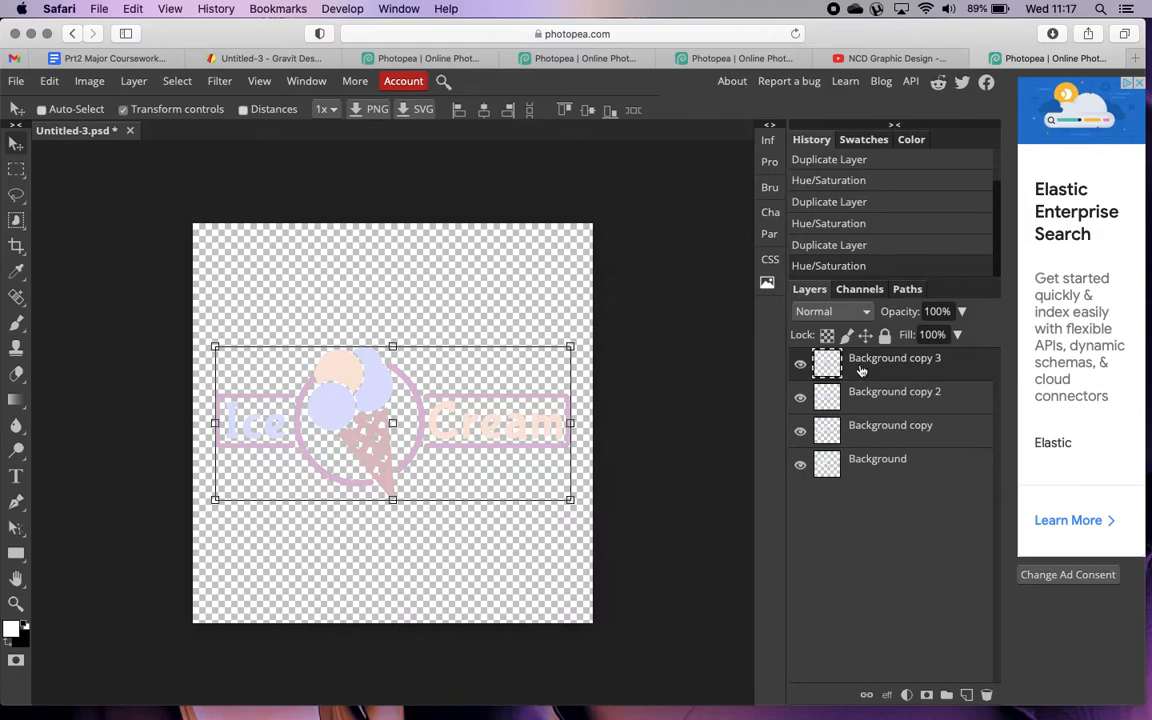
Duplicate the Background copy 3 layer and make the new topmost copy the active layer.
left_click_drag(923, 377, 965, 694)
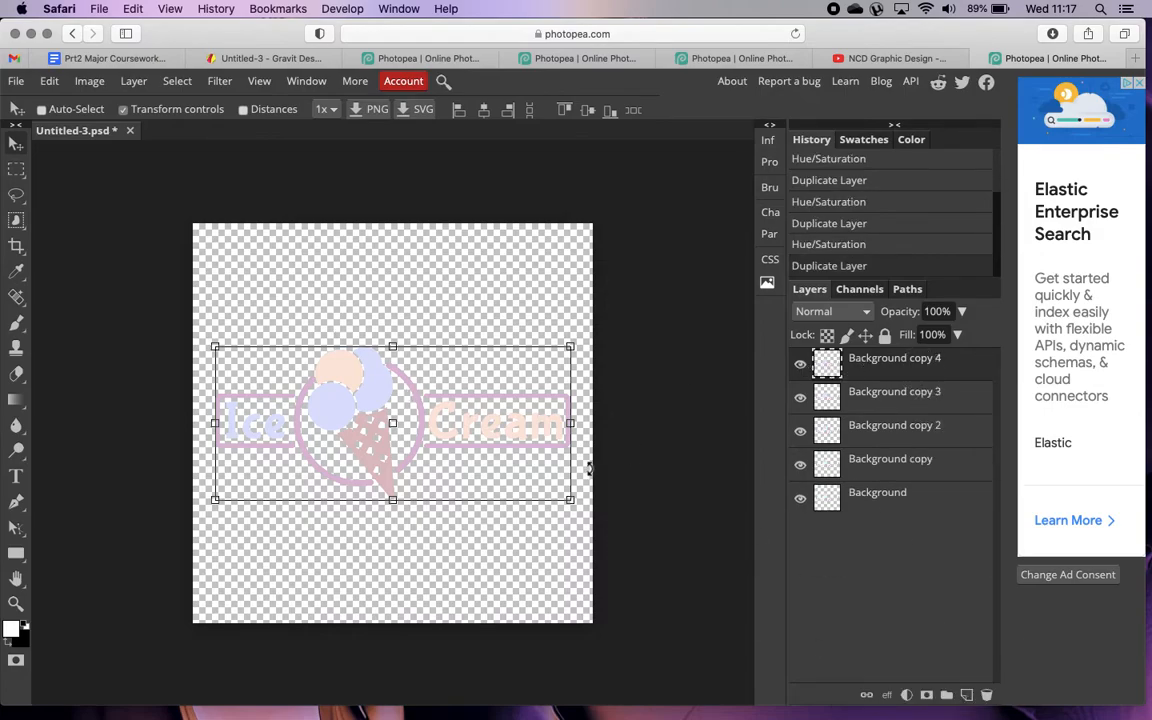
left_click(846, 489)
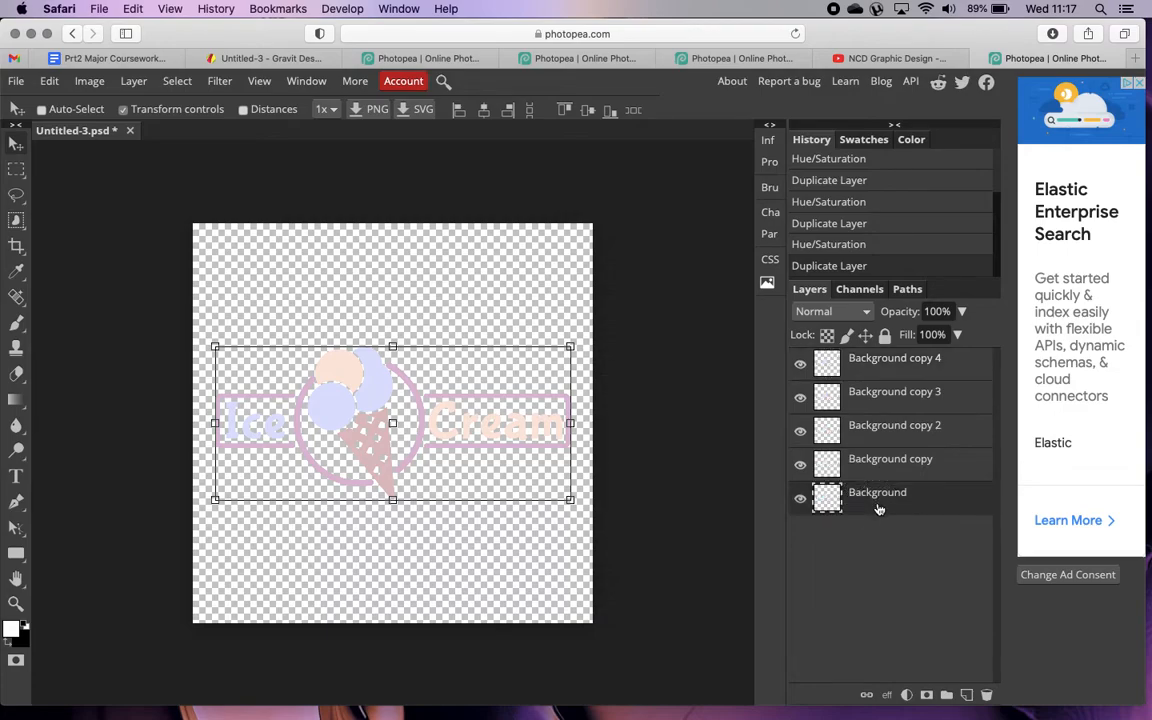
left_click(842, 369)
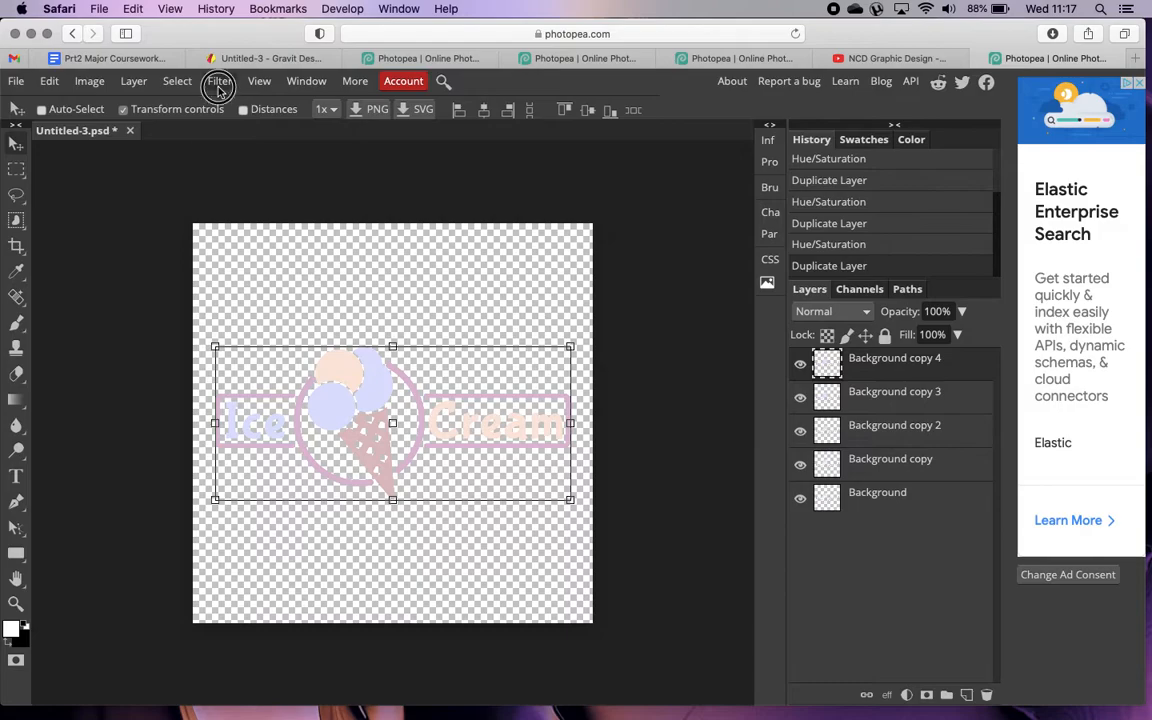
left_click(219, 82)
mouse_move(298, 276)
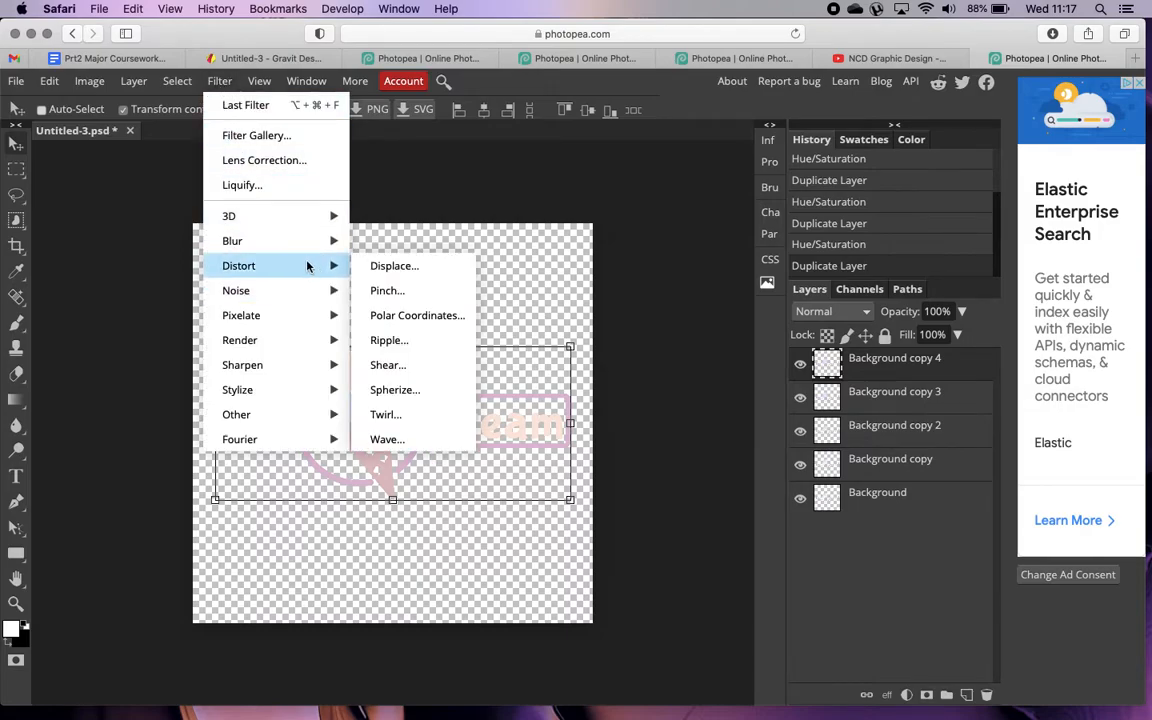
mouse_move(330, 341)
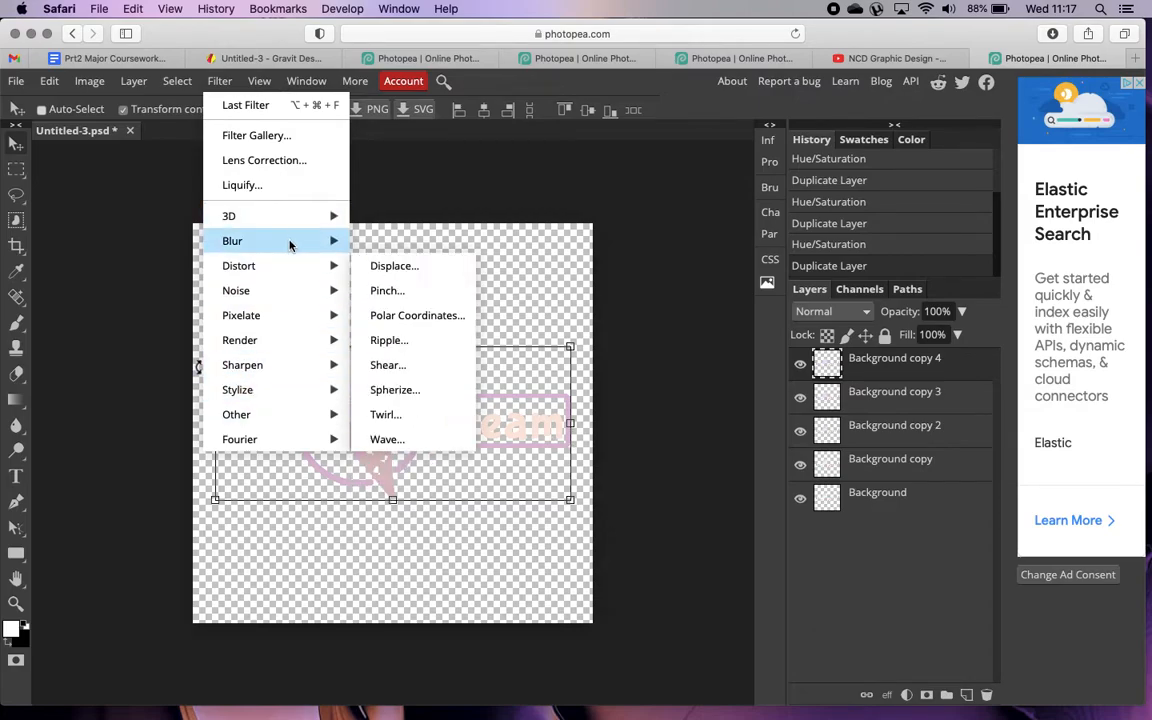
mouse_move(300, 244)
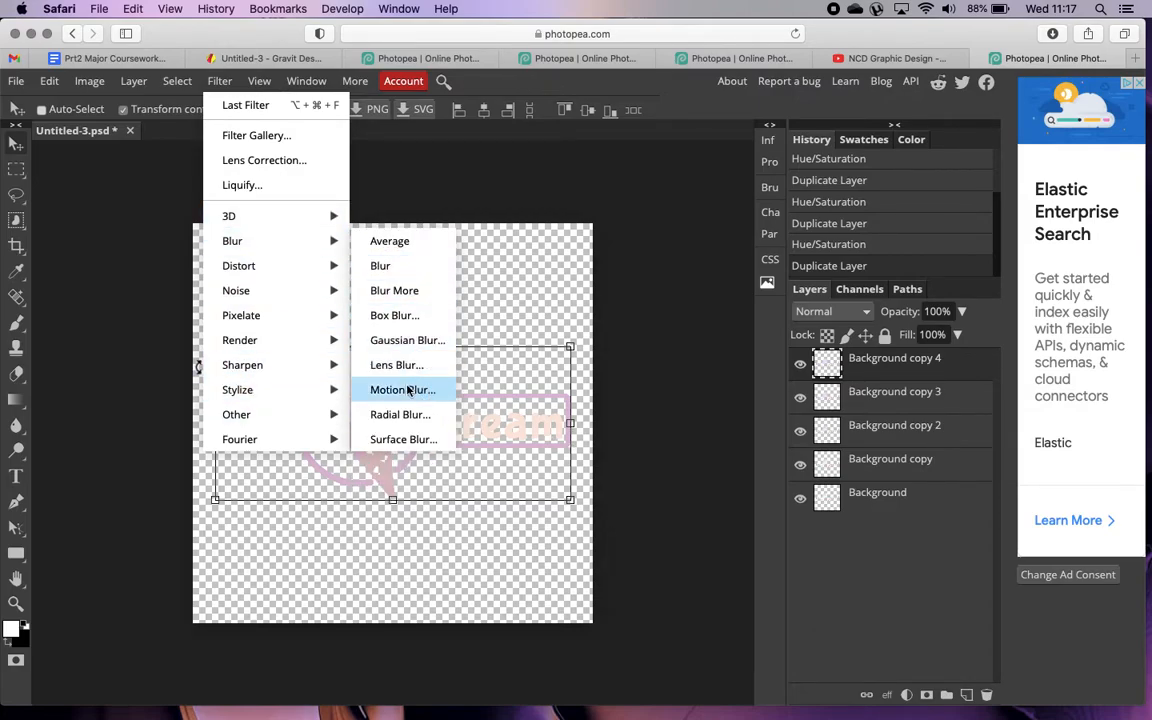
left_click(417, 341)
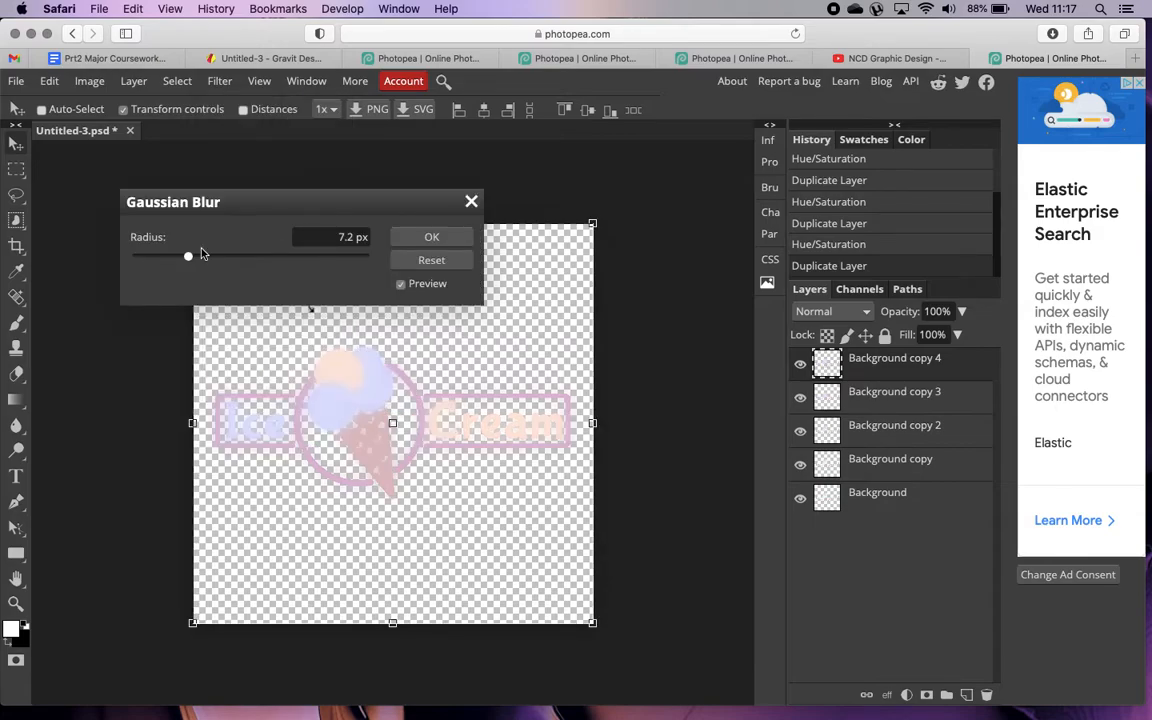
left_click_drag(190, 261, 407, 286)
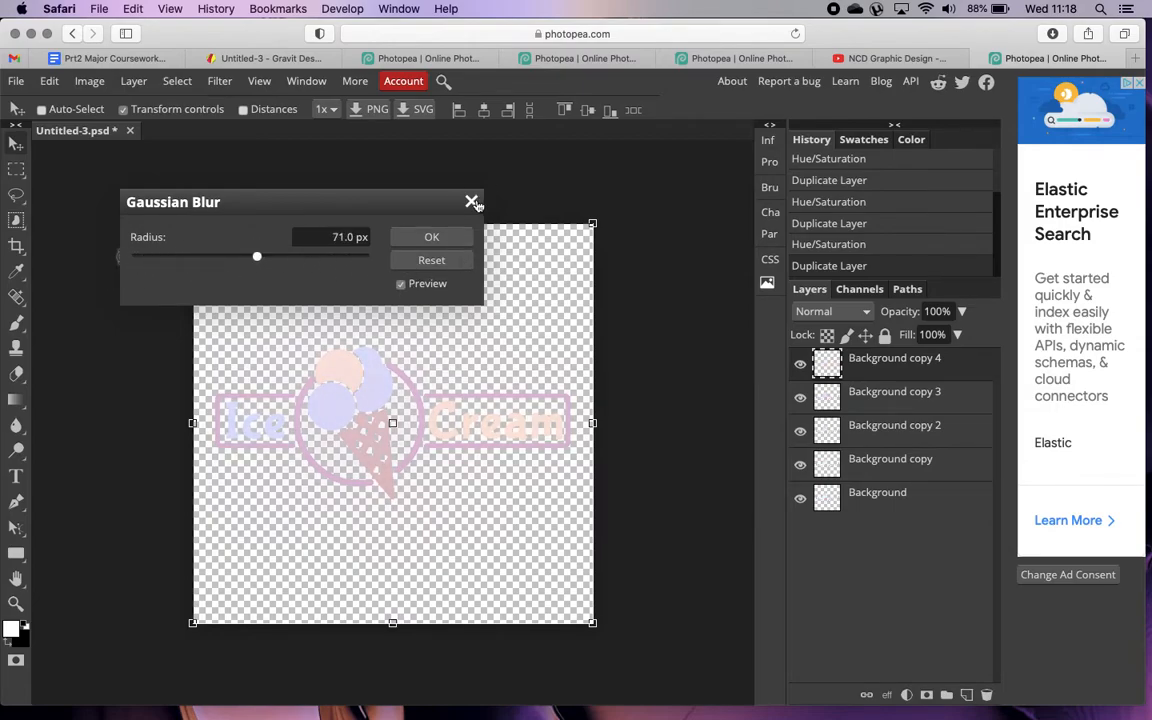
left_click(471, 203)
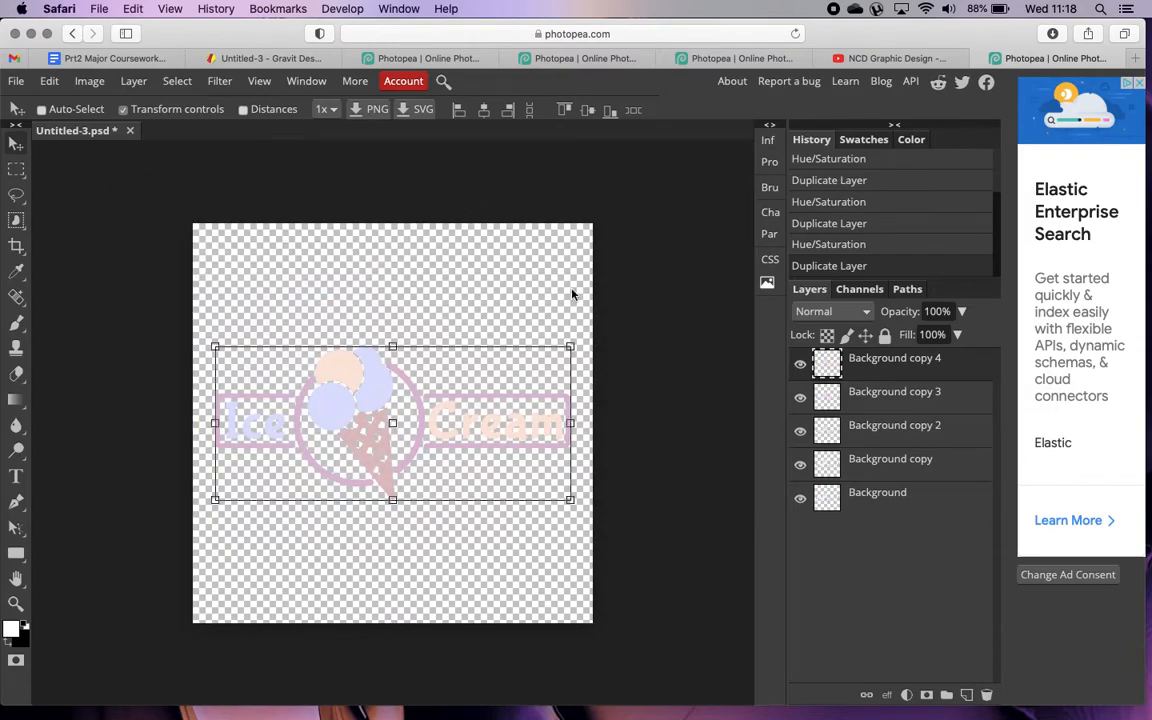
Examine the hue-shifted layer stack in New Project.psd, toggling _a_Original copy 10's visibility, and return to Untitled-3.psd.
left_click(895, 496)
left_click(897, 392)
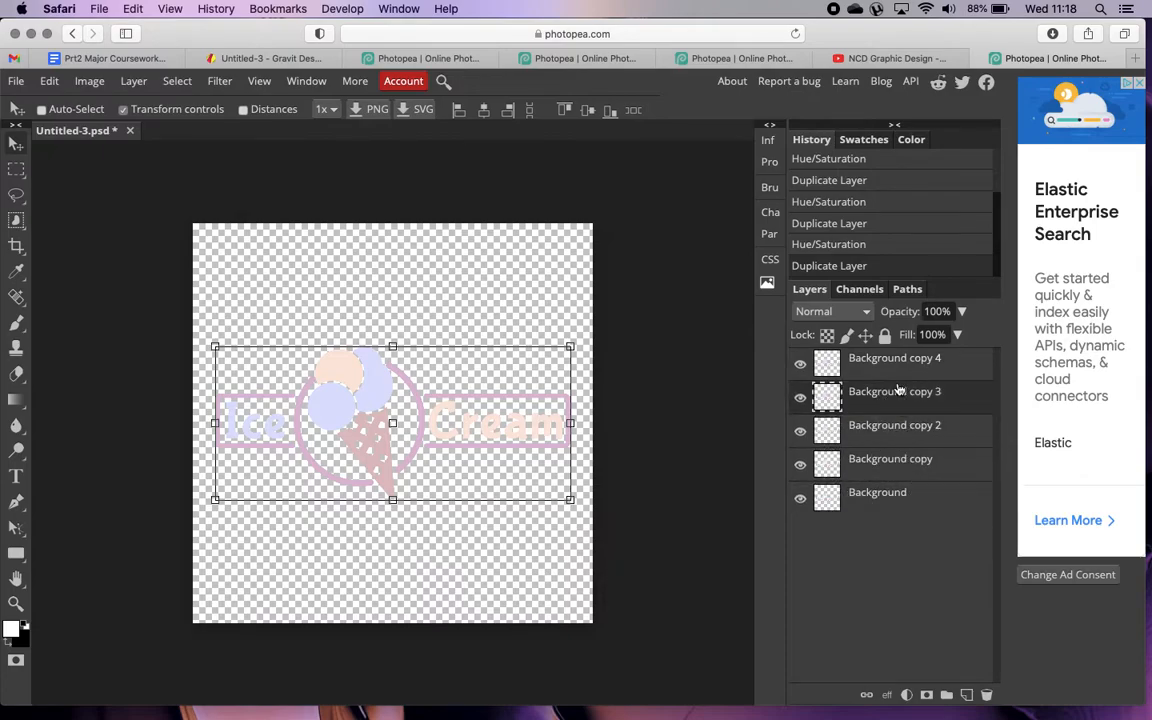
left_click(411, 56)
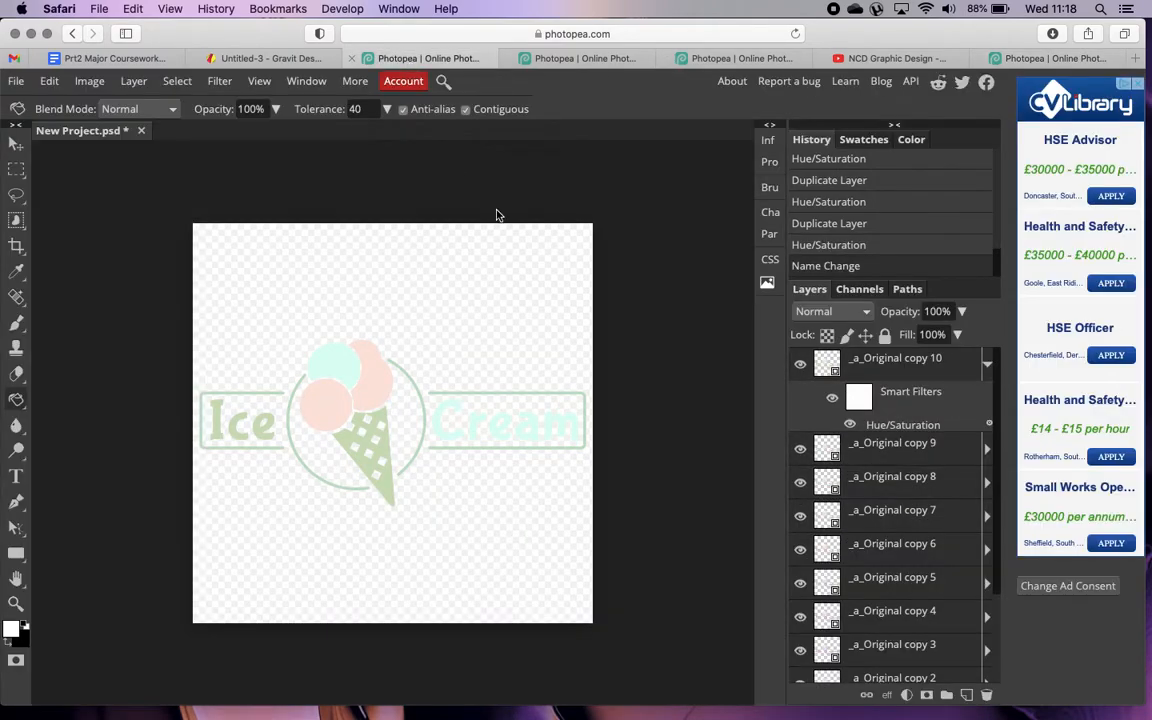
scroll(903, 424, "down", 5)
left_click(897, 630)
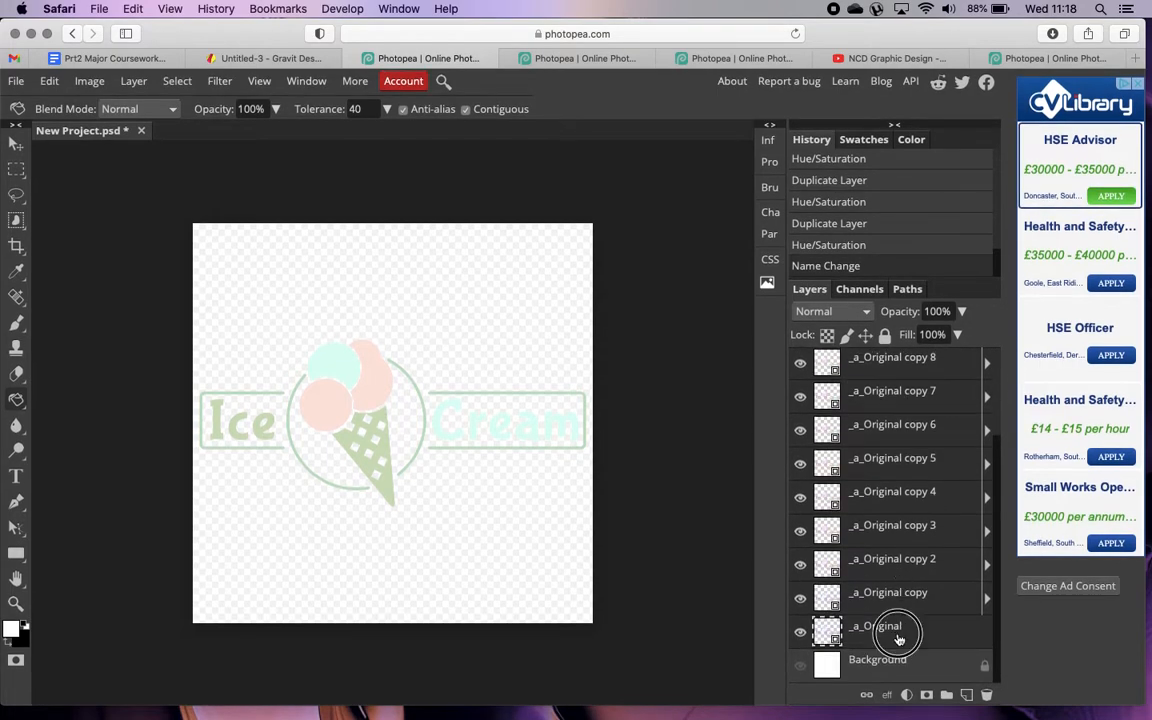
scroll(908, 520, "up", 5)
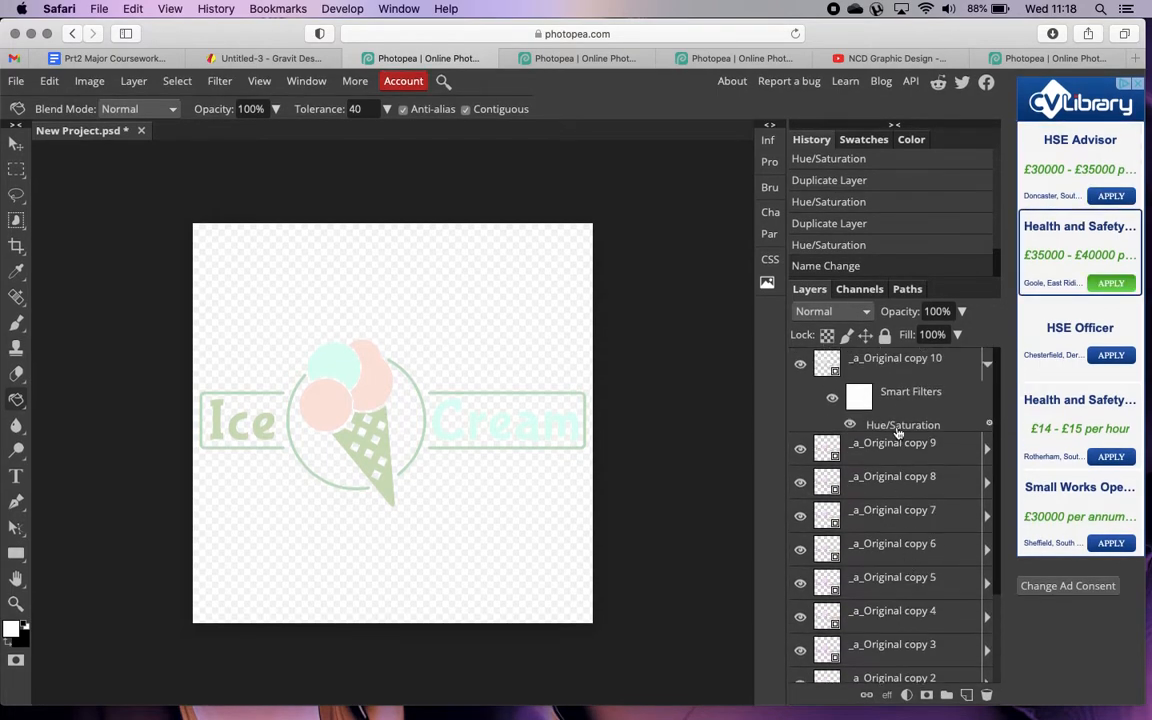
left_click(800, 368)
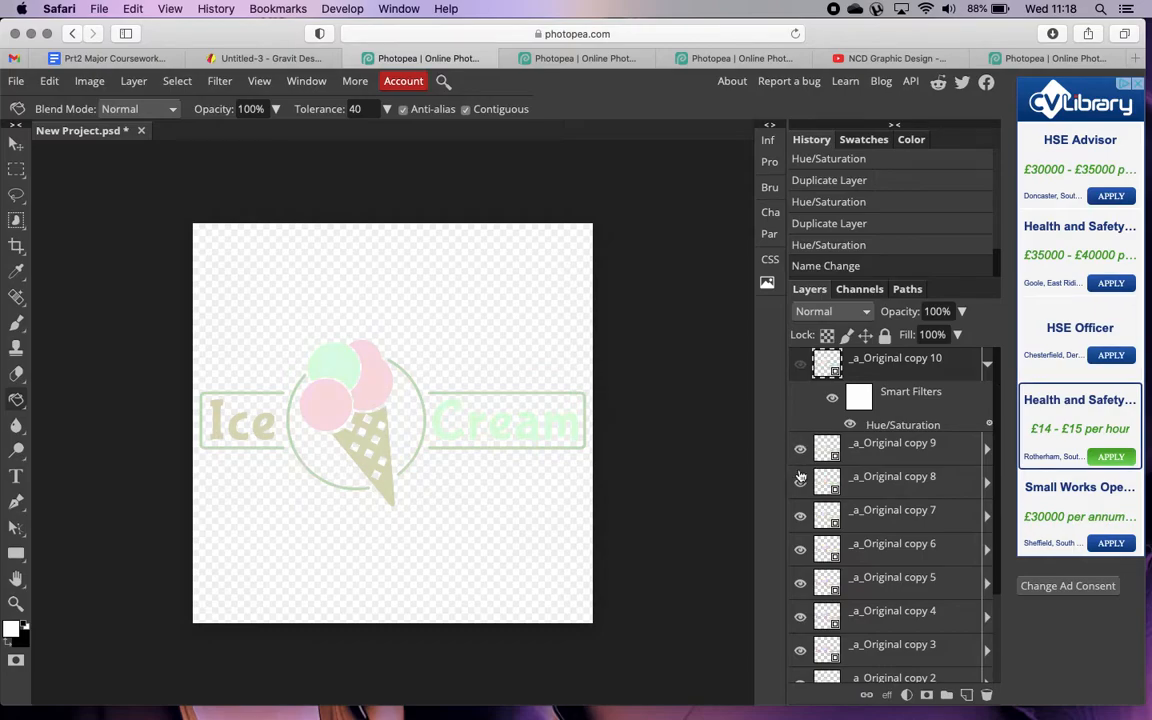
left_click(800, 365)
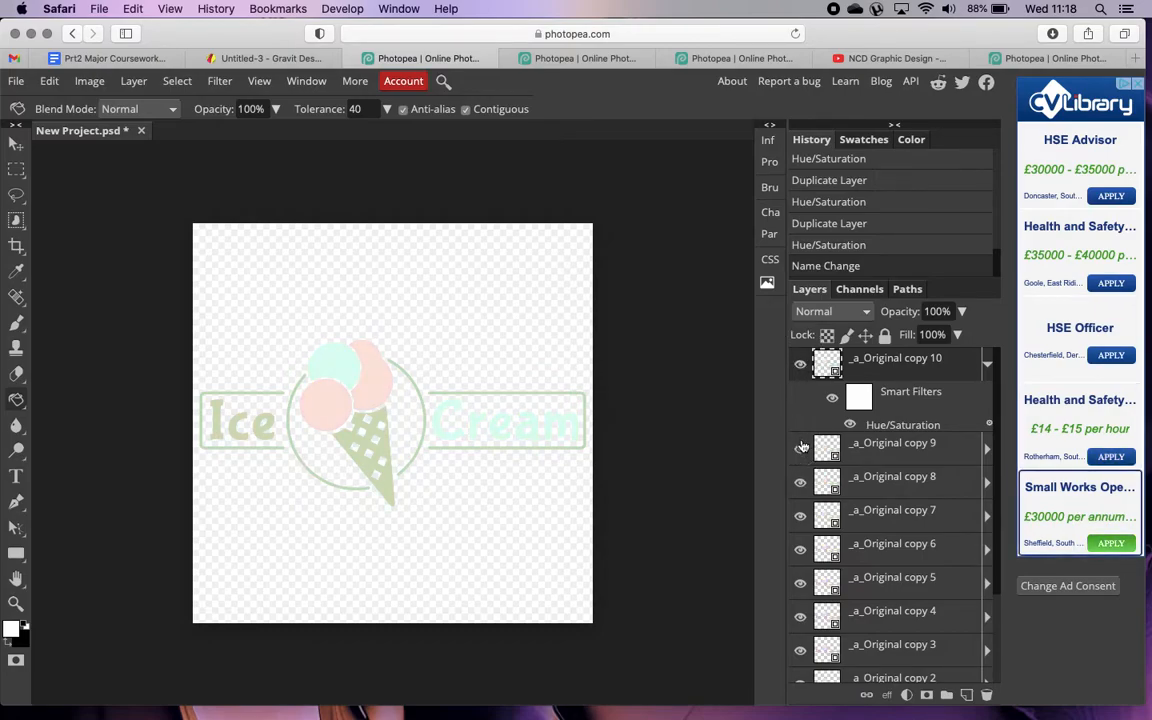
scroll(881, 459, "down", 3)
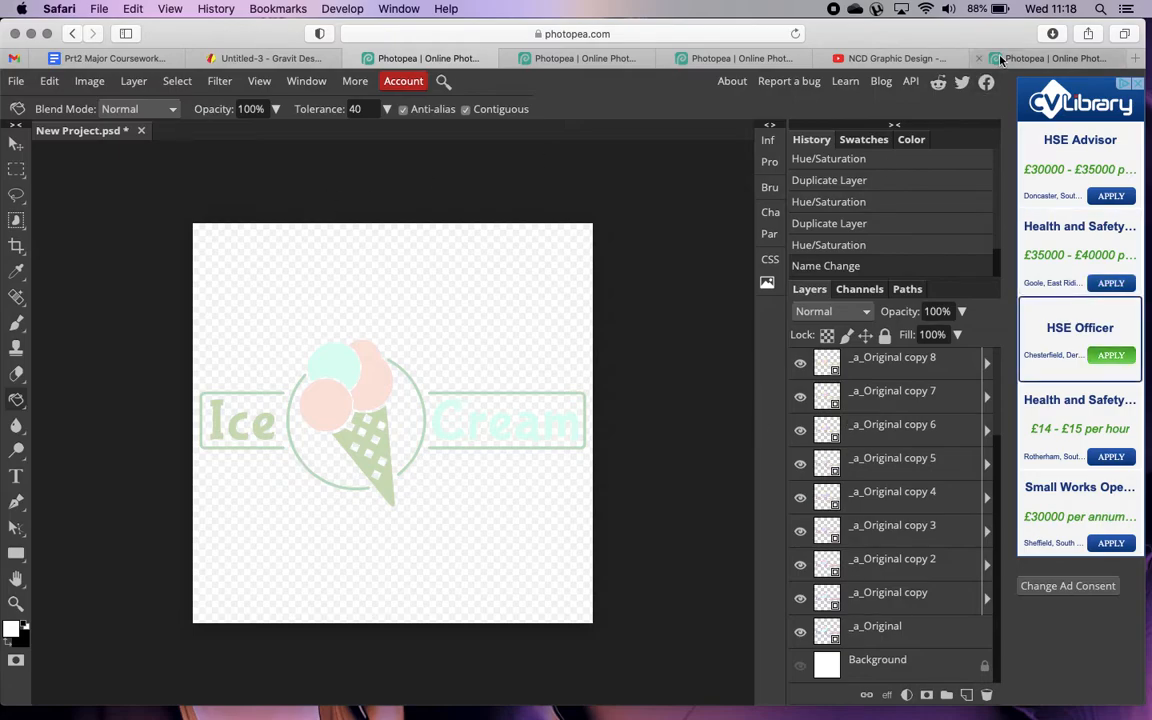
key("ctrl+Tab")
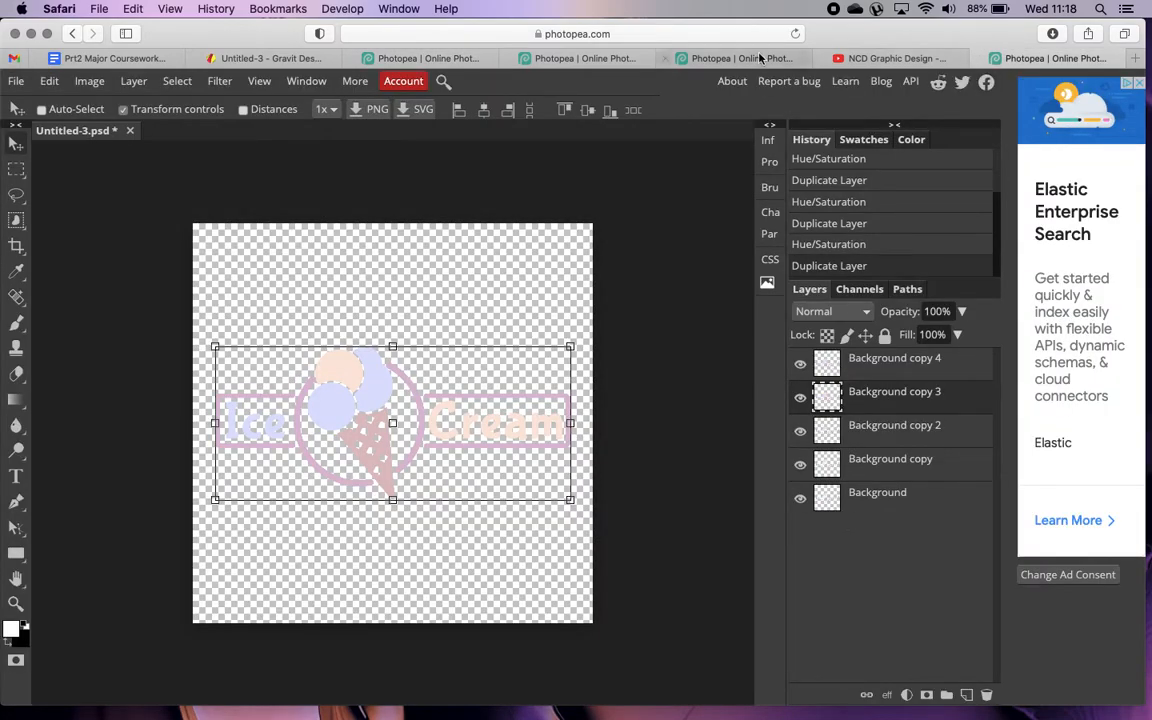
Reopen New Project.psd, collapse the smart filters of _a_Original copy 10 and review the layers from _a_Original up to it.
left_click(420, 57)
scroll(871, 408, "up", 3)
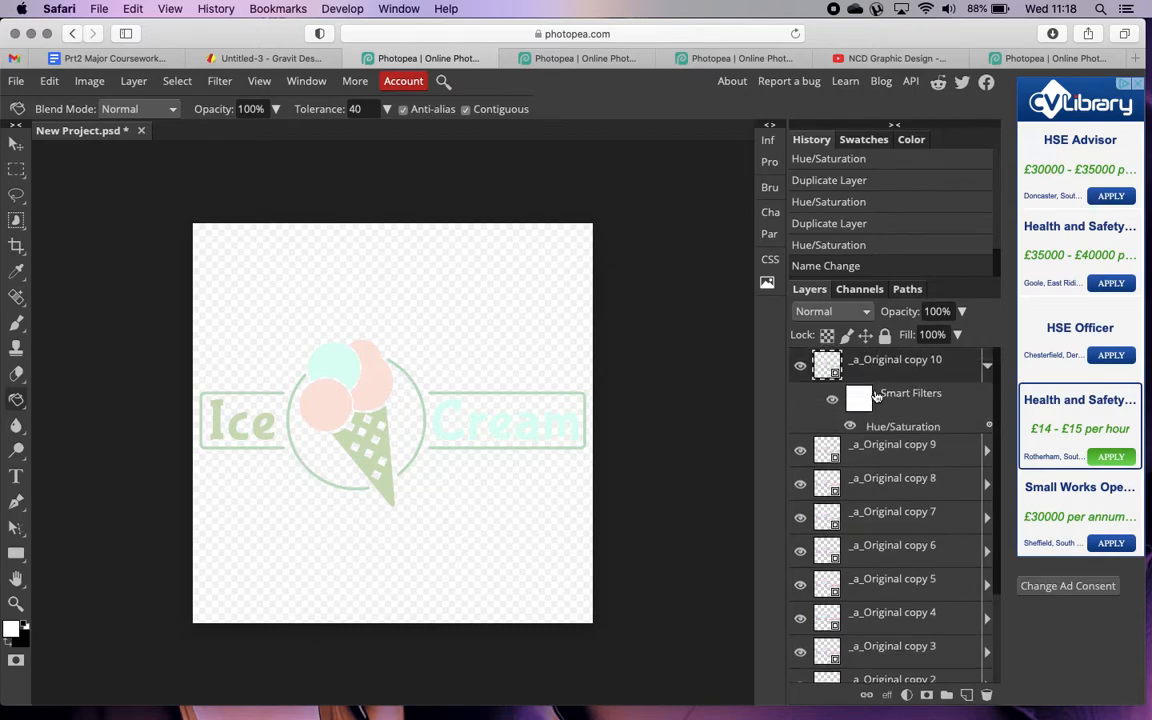
left_click(988, 362)
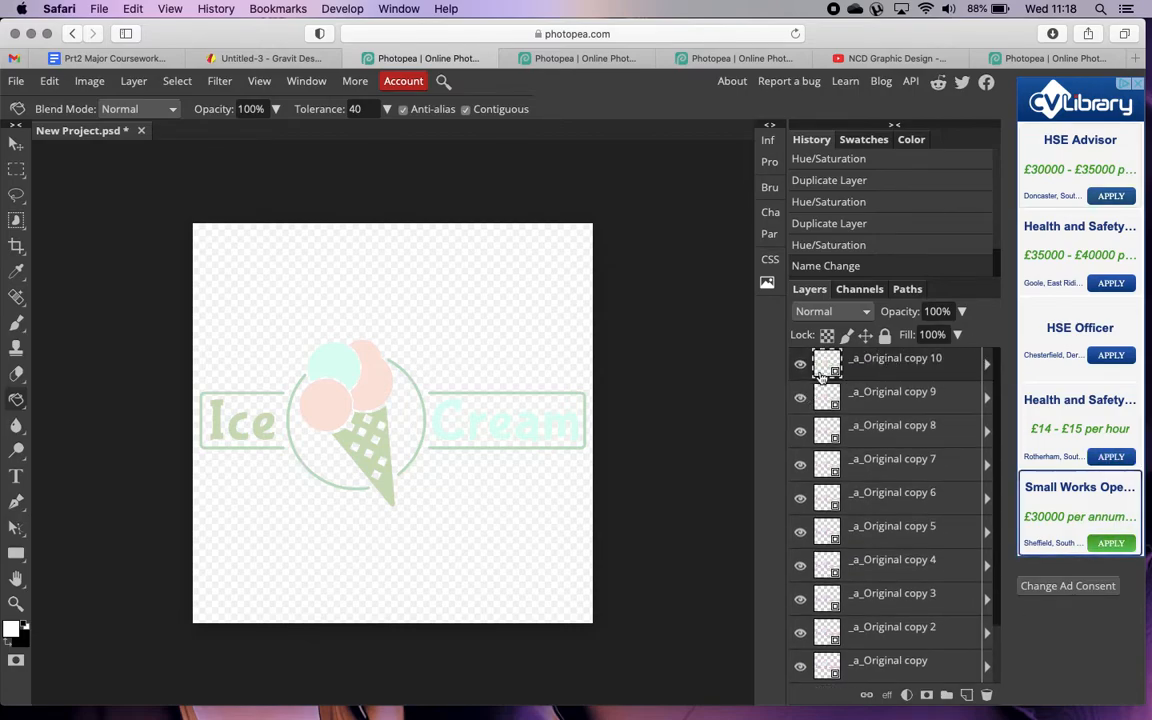
scroll(876, 540, "down", 2)
scroll(886, 632, "up", 1)
scroll(884, 638, "down", 1)
left_click(882, 641)
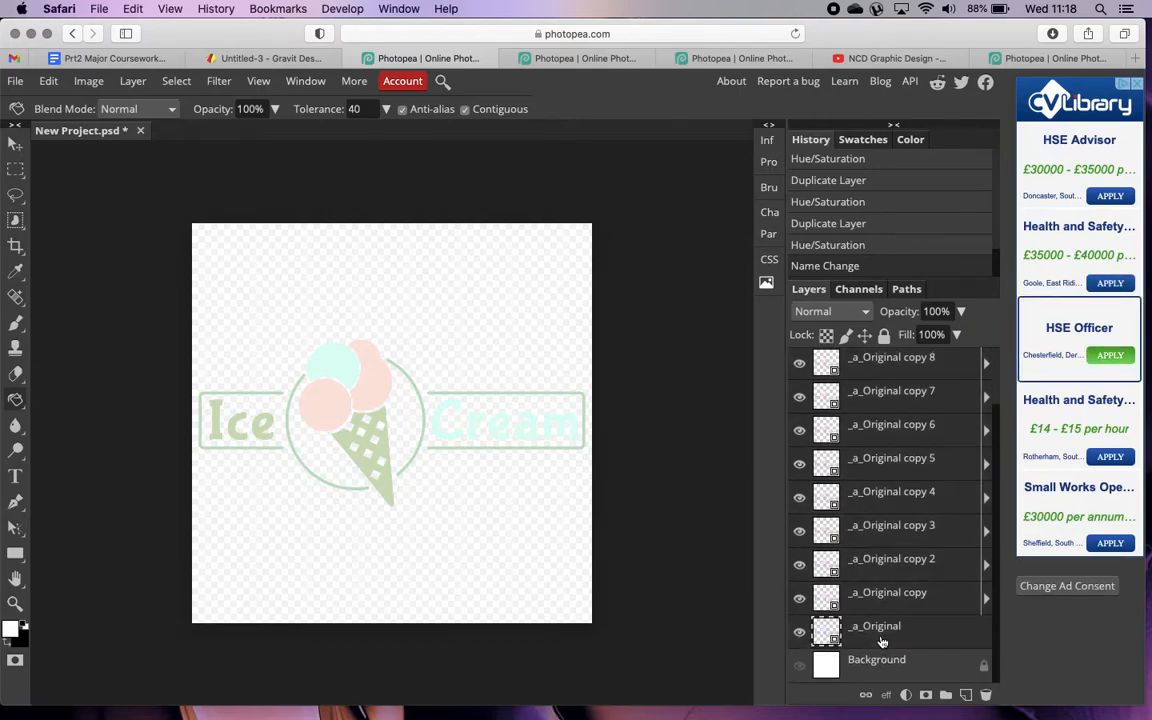
scroll(926, 590, "up", 2)
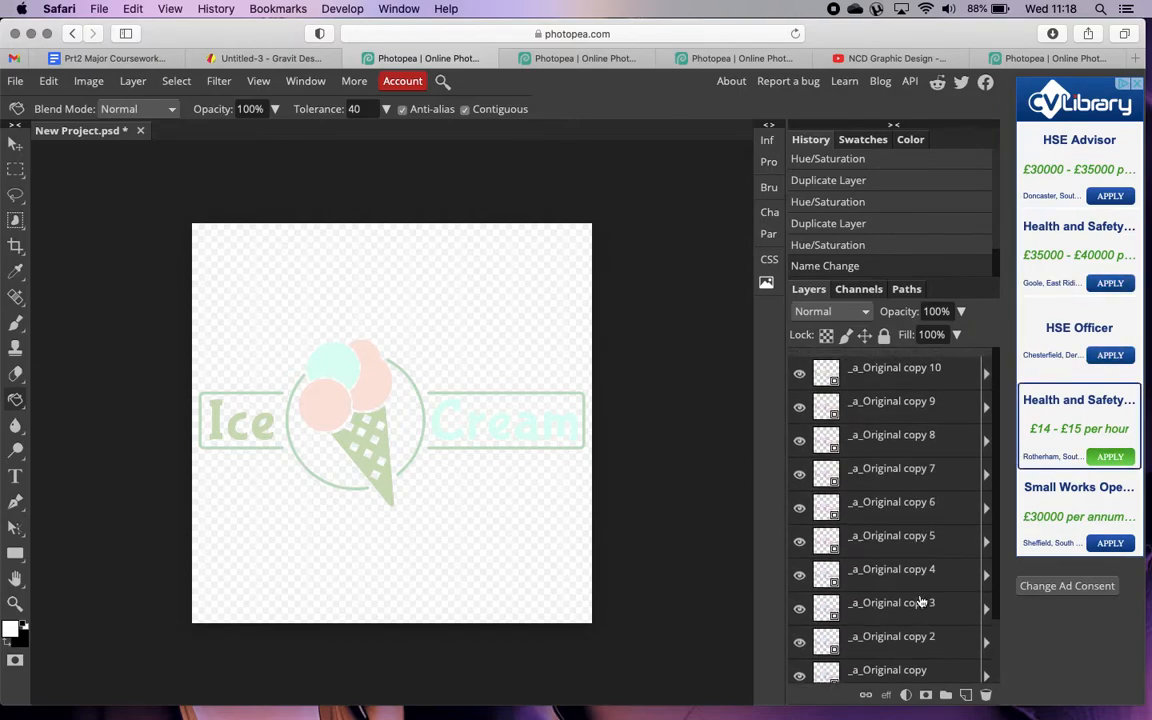
Make animation frames from the hue-shifted logo layers and make _a_Original copy 10 the active layer.
left_click(133, 81)
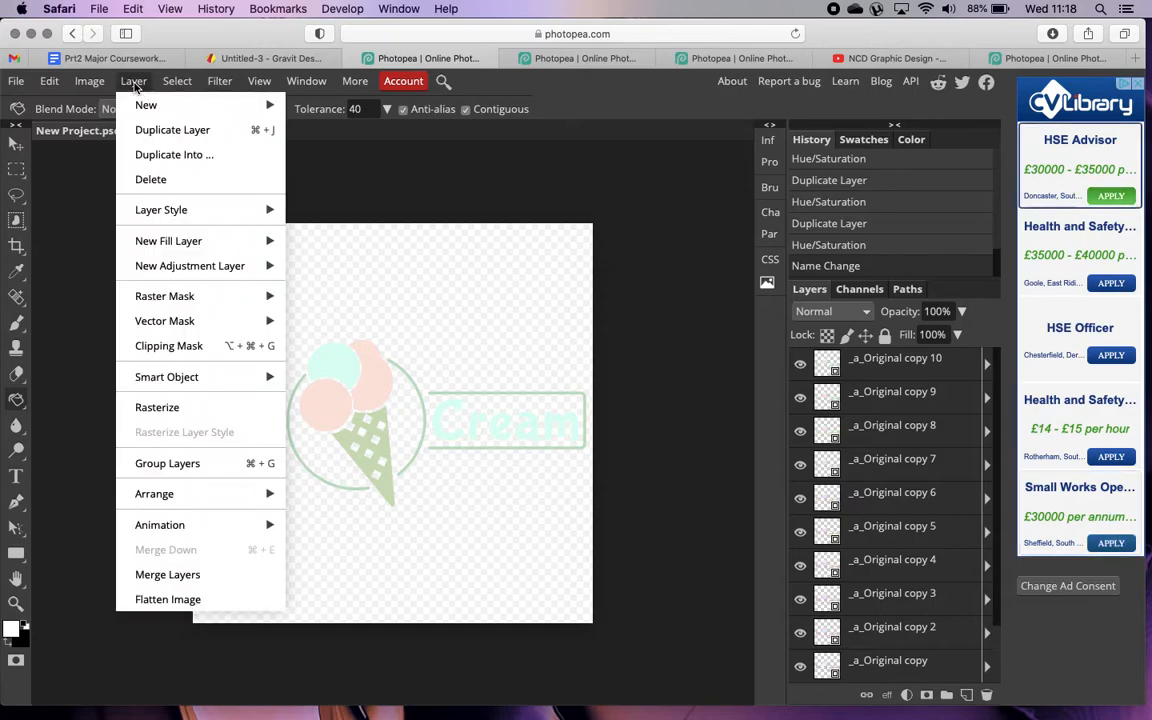
mouse_move(231, 530)
left_click(372, 524)
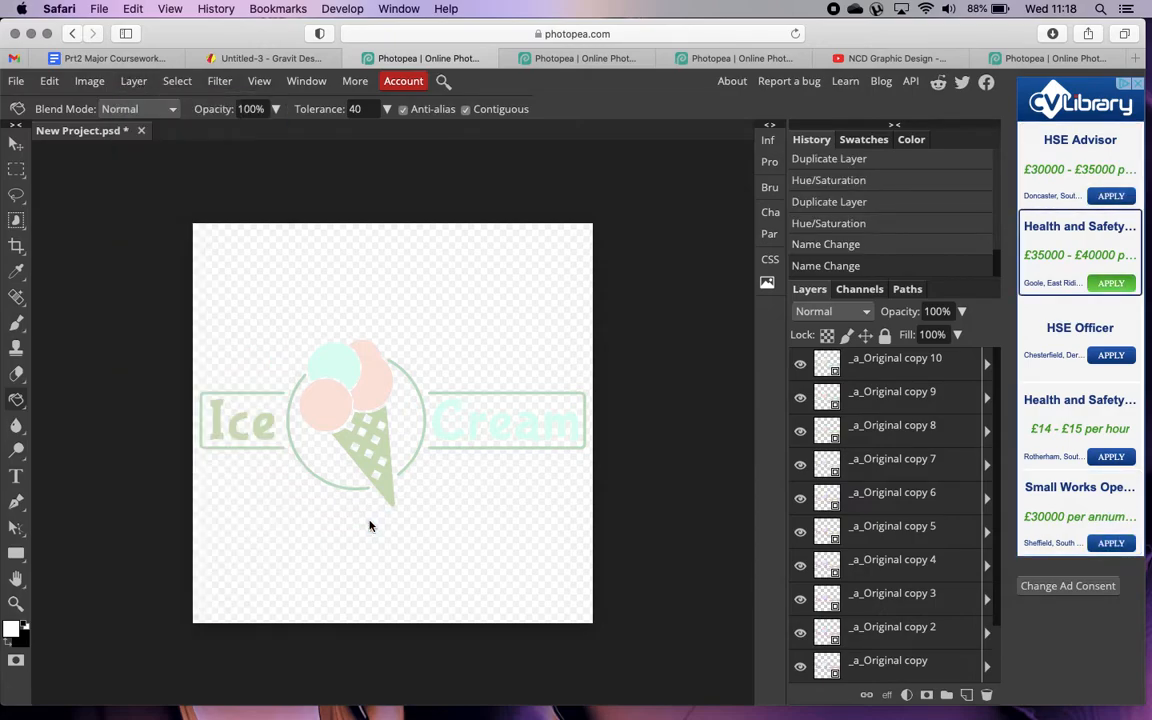
scroll(874, 660, "down", 2)
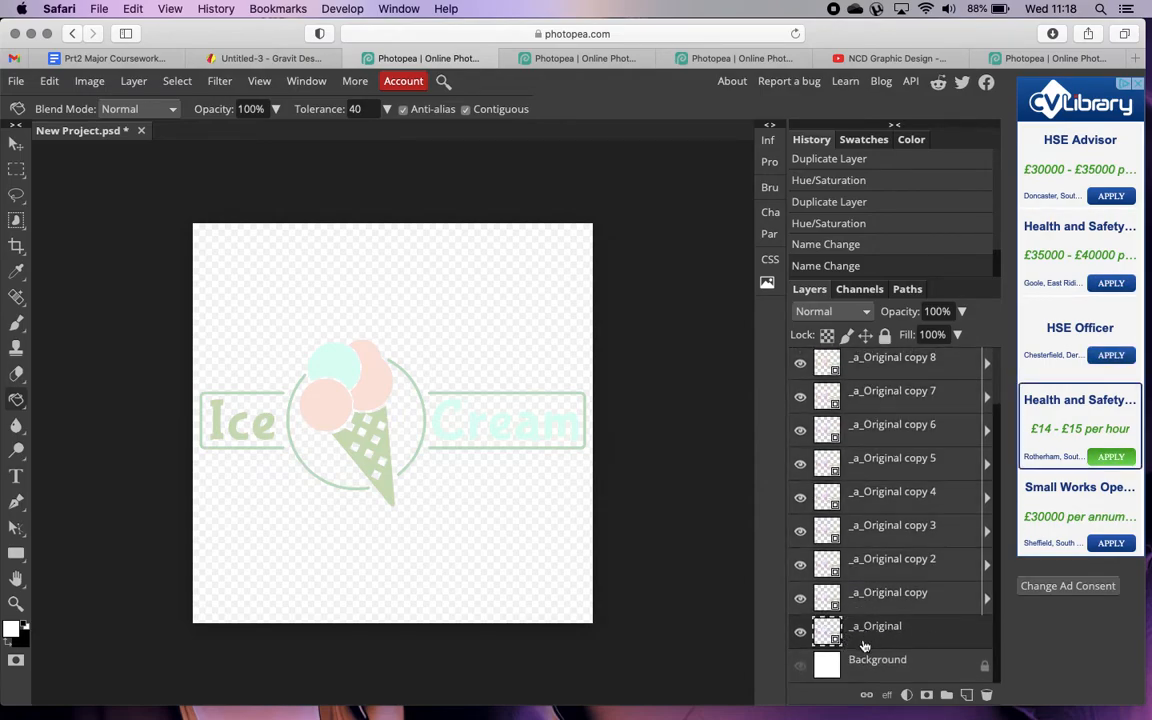
key("super+j")
key("super+j")
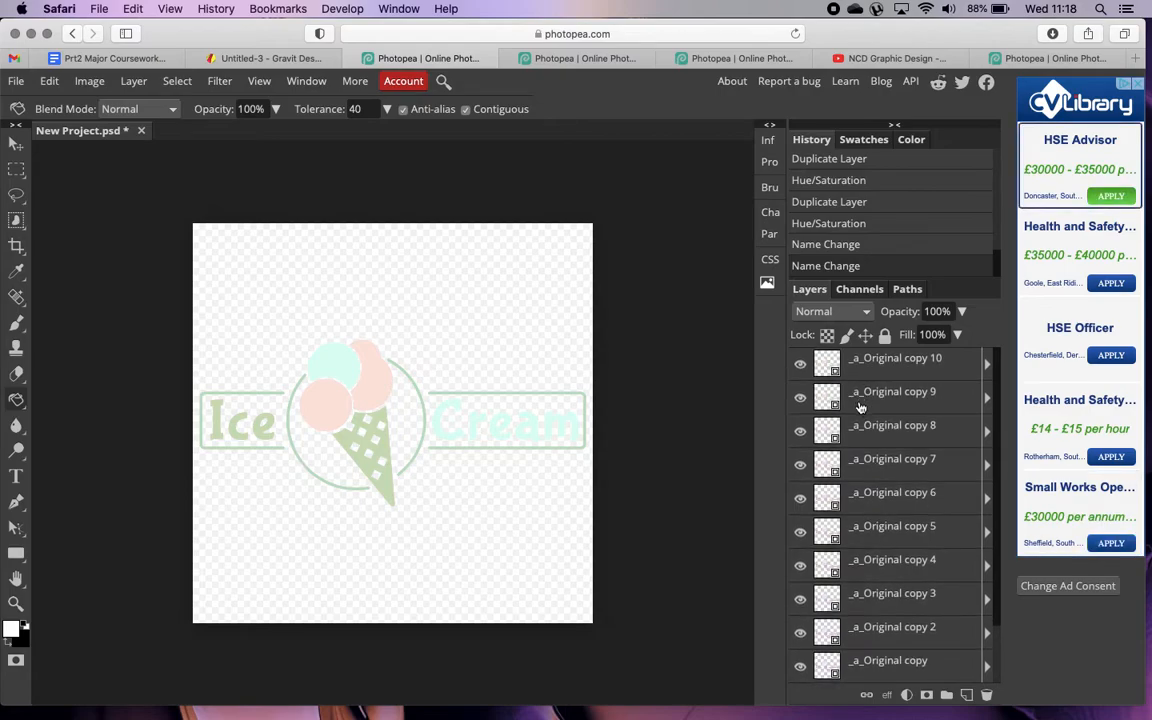
left_click(883, 364)
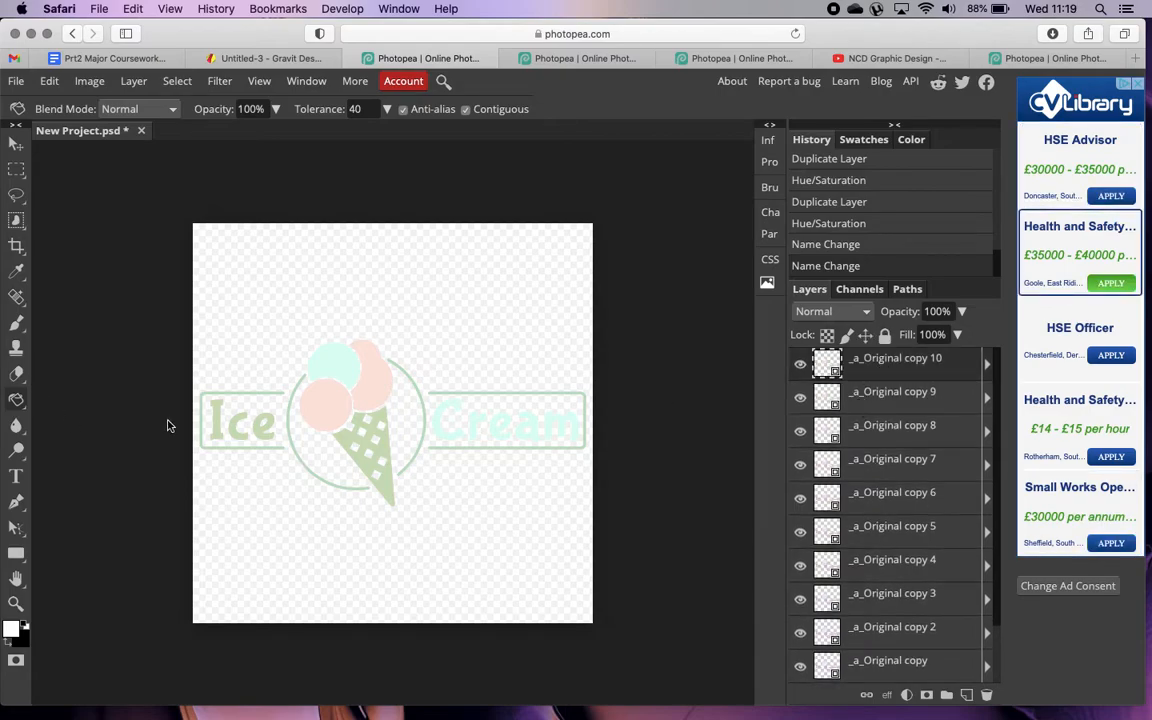
Open the GIF export preview and compare the colour-changing animation with boomerang turned off and back on.
left_click(17, 84)
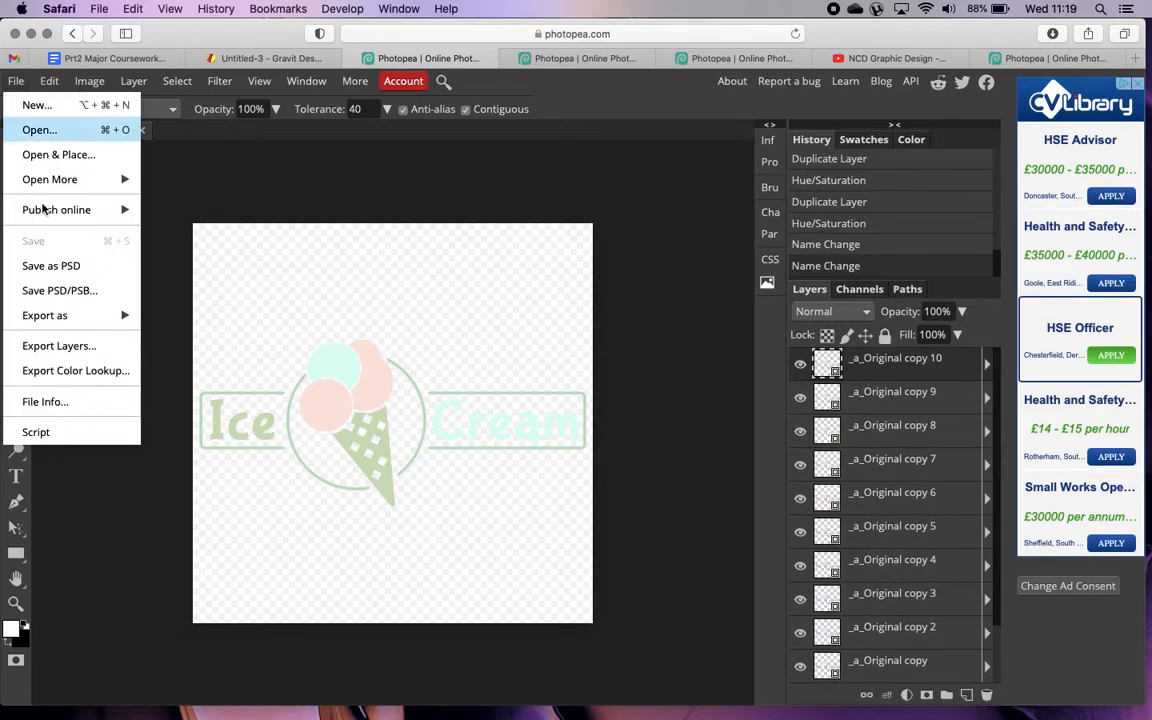
mouse_move(90, 315)
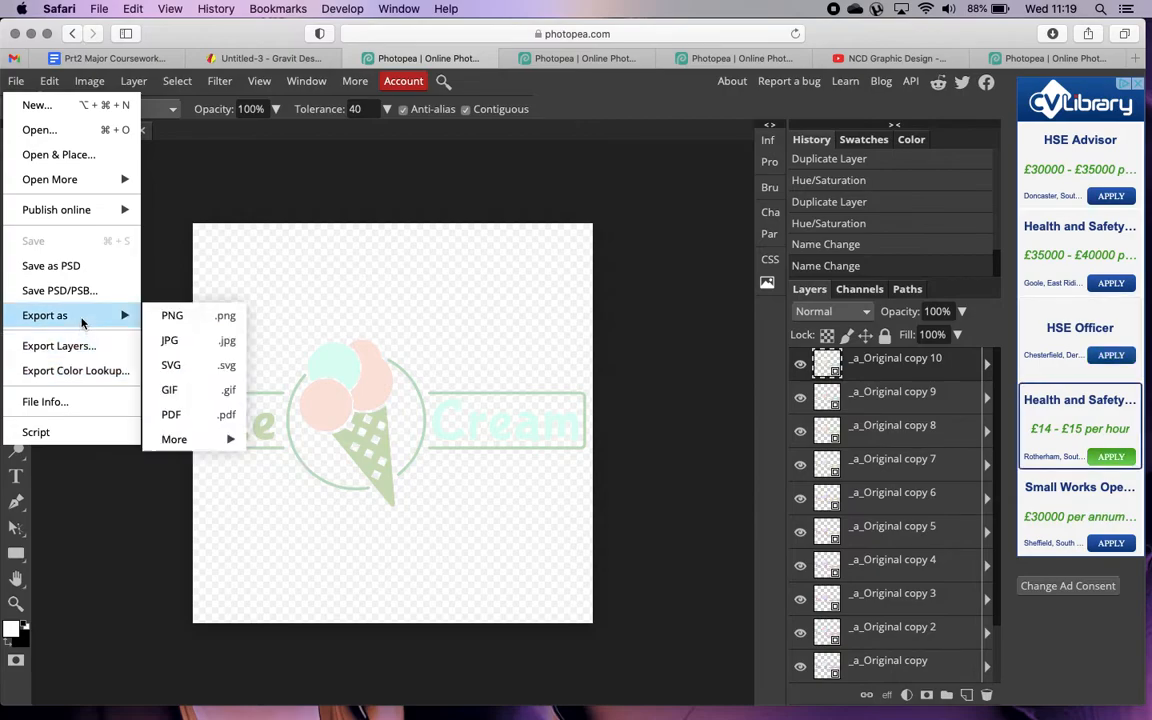
left_click(188, 400)
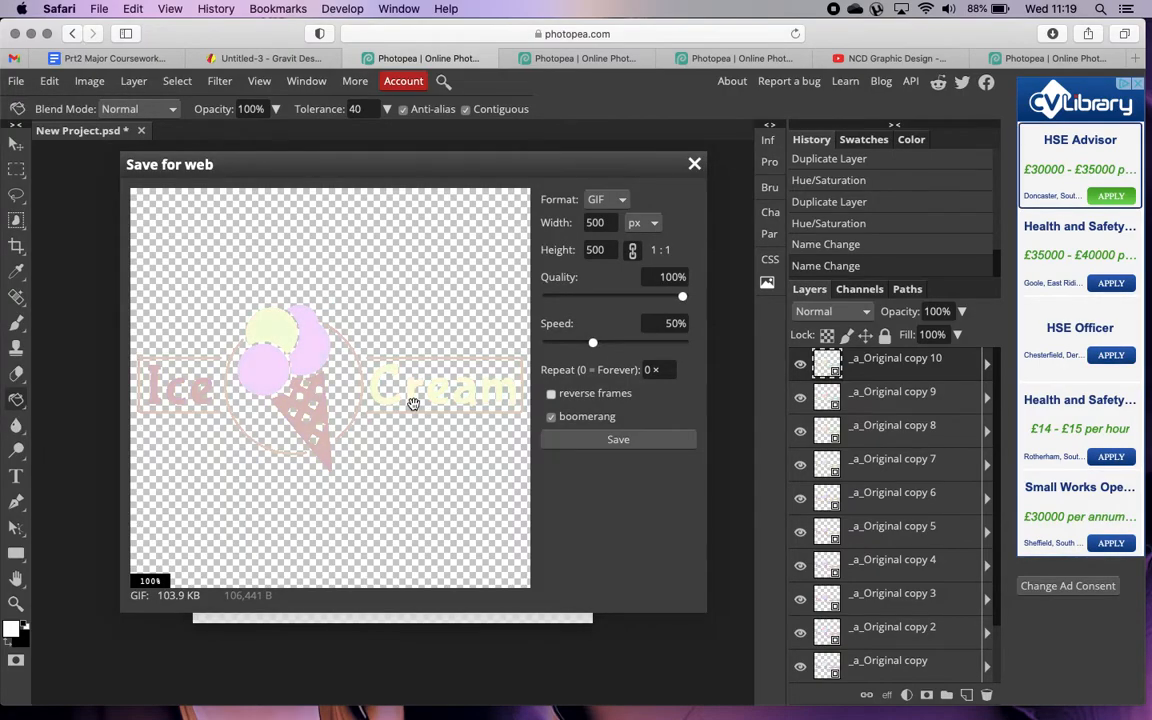
left_click_drag(471, 167, 612, 158)
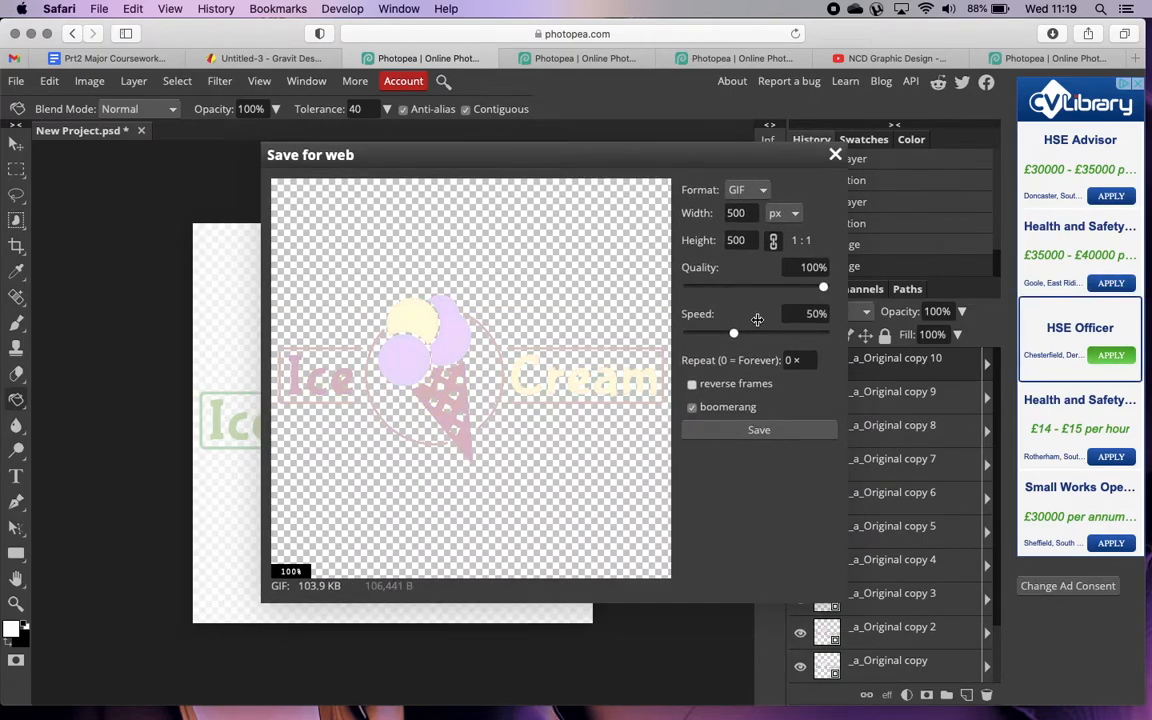
left_click(692, 408)
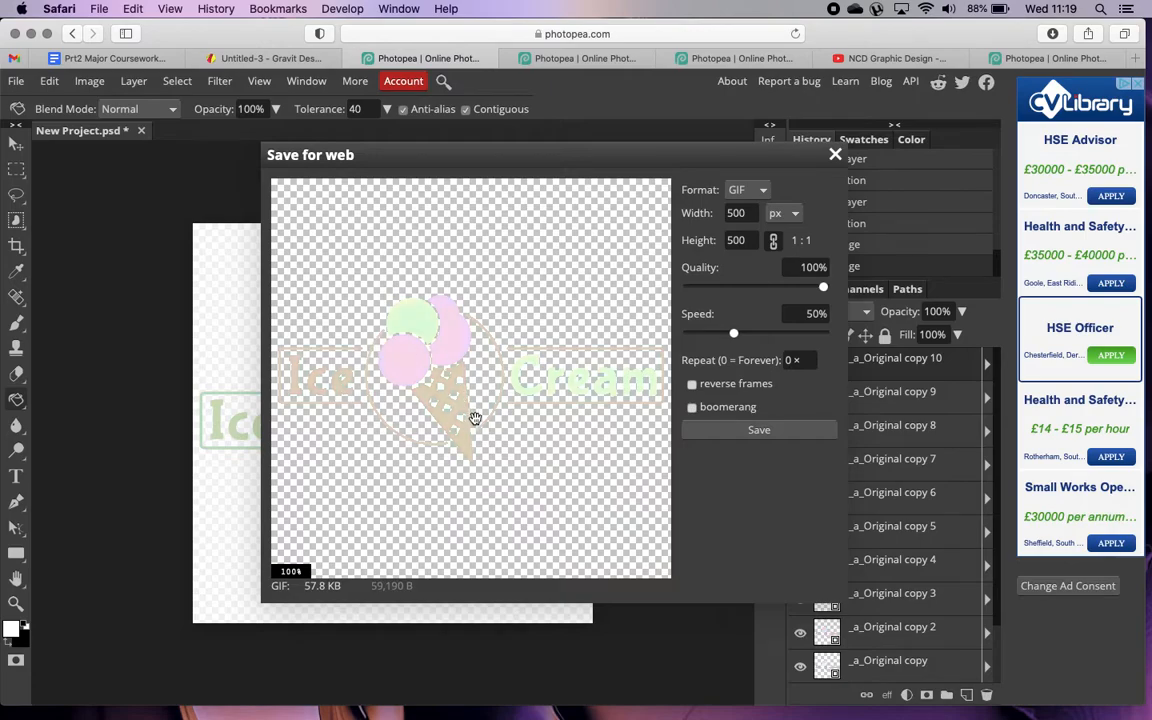
left_click(692, 408)
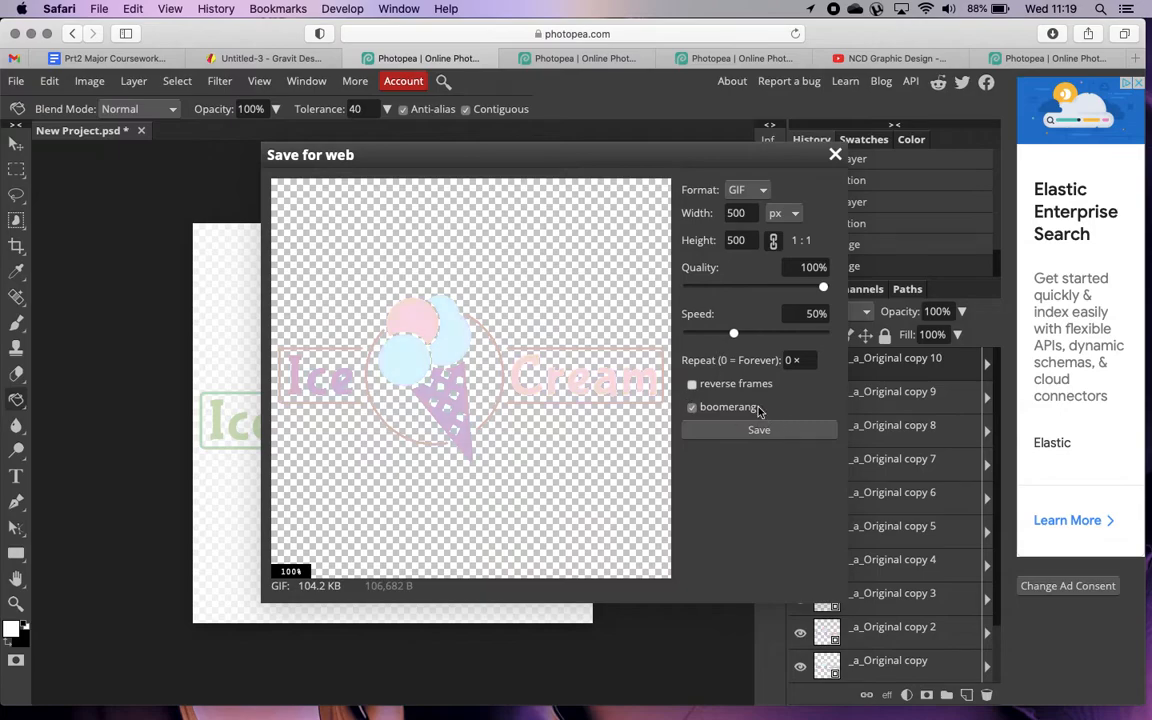
left_click_drag(740, 156, 675, 160)
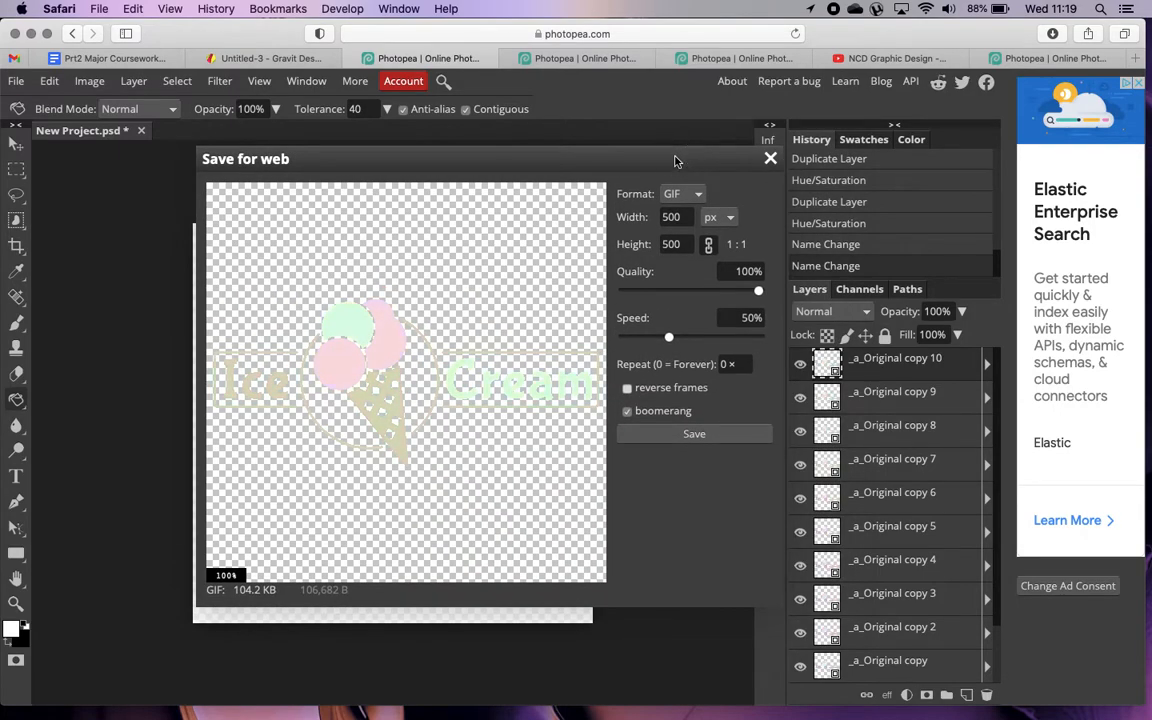
Enable reverse frames, preview the GIF at speeds of 211%, 57%, 10% and 234%, and close the export without saving.
left_click(628, 389)
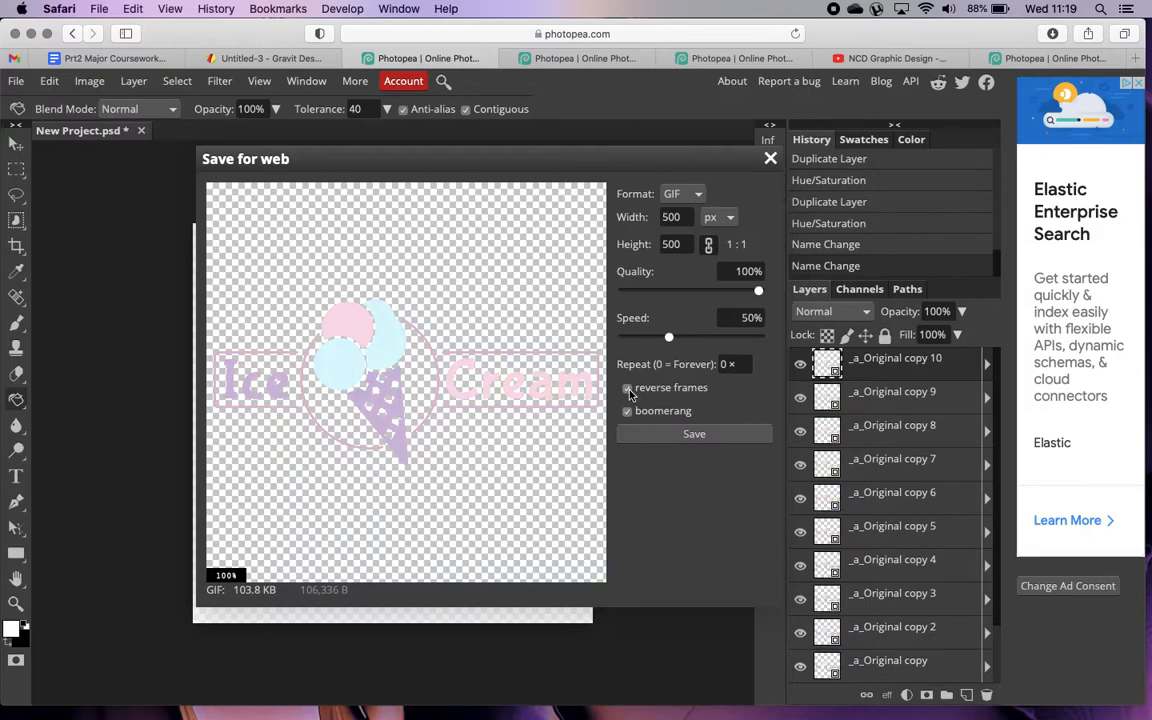
left_click(669, 338)
left_click_drag(669, 338, 705, 339)
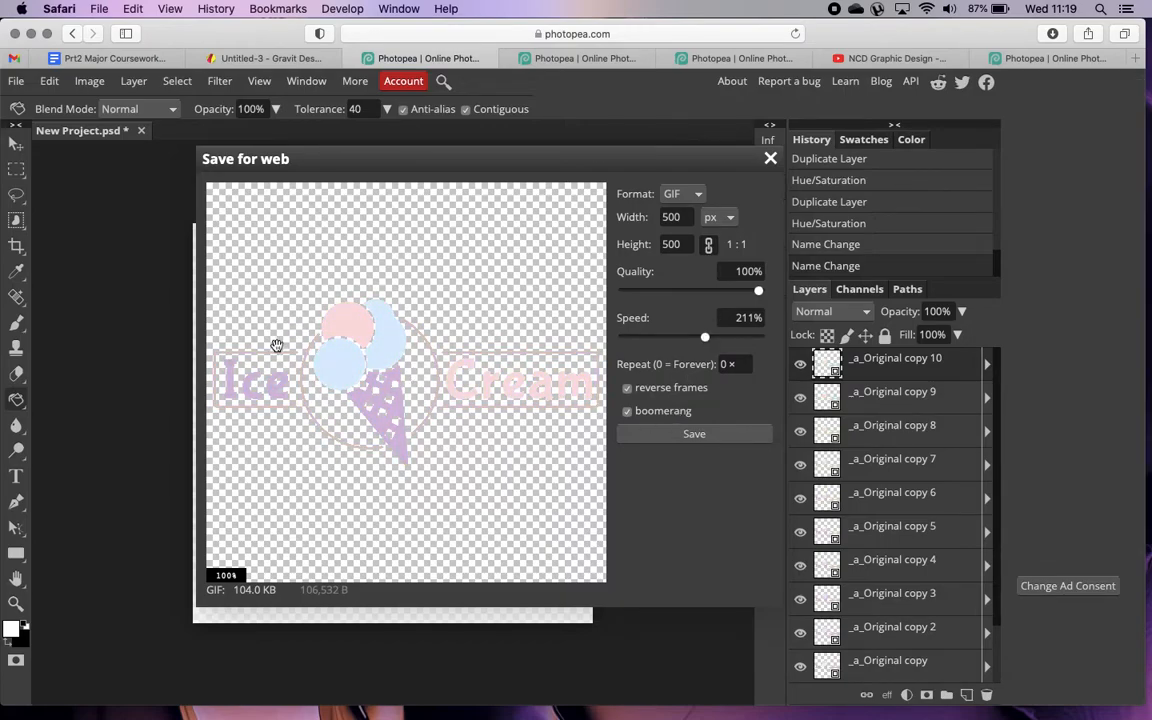
left_click(672, 337)
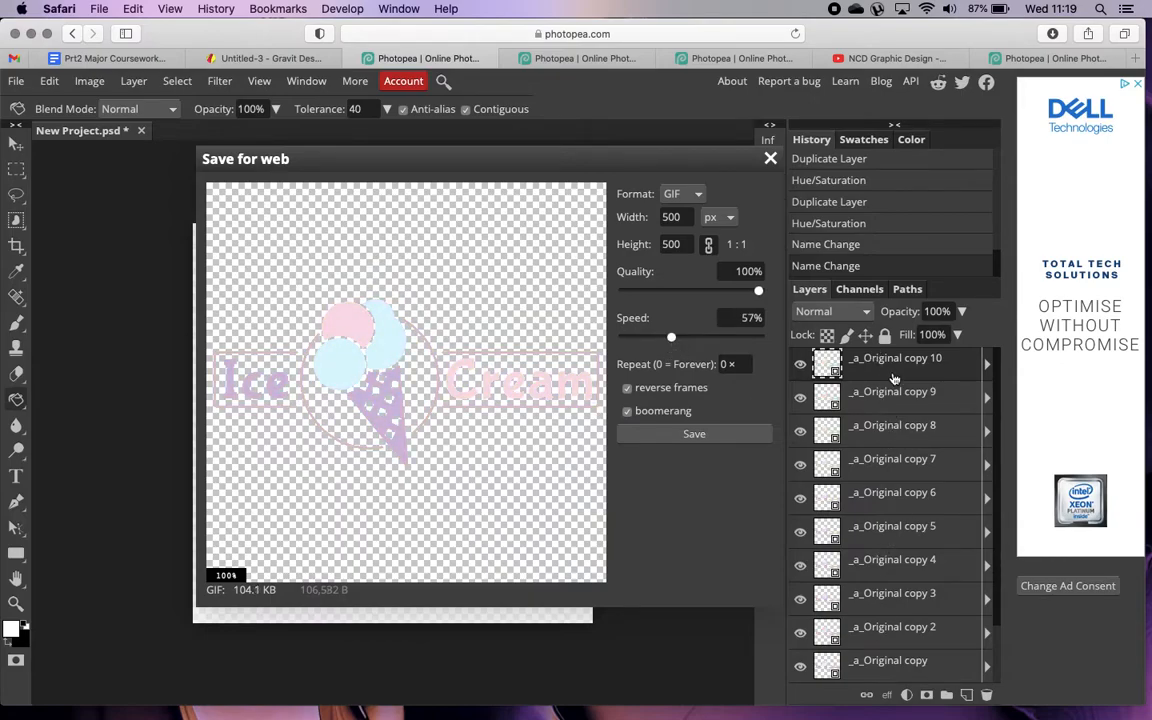
left_click_drag(689, 163, 666, 170)
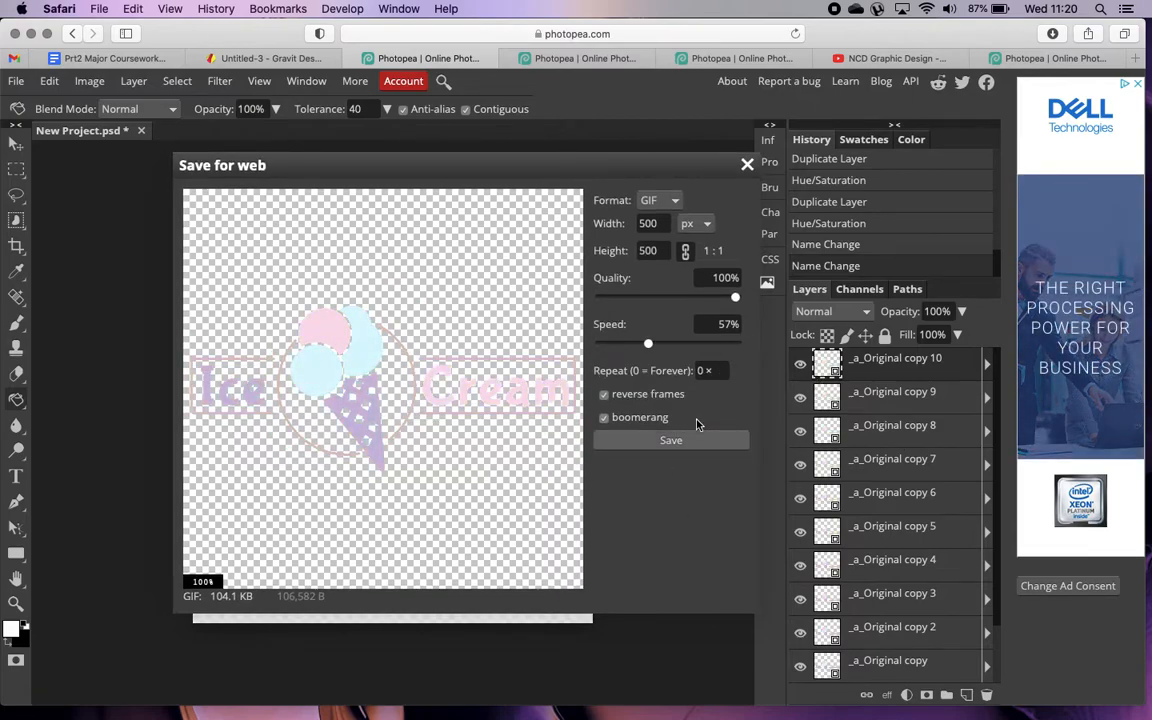
left_click_drag(648, 344, 603, 341)
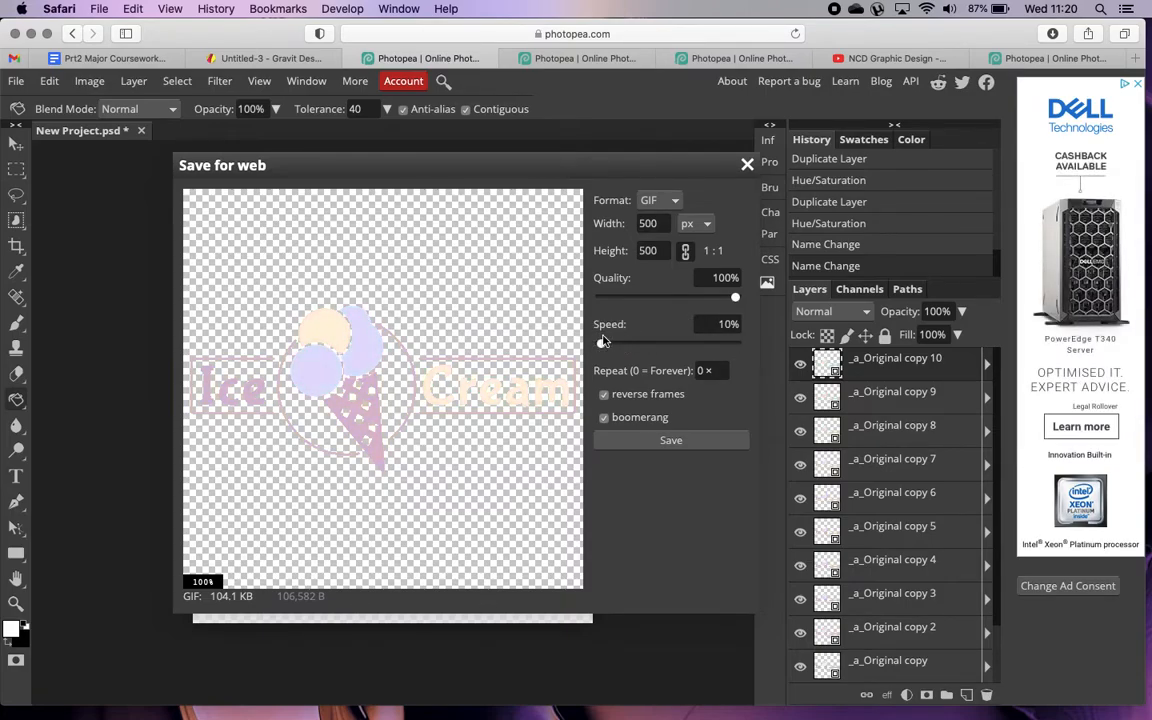
left_click_drag(603, 341, 685, 342)
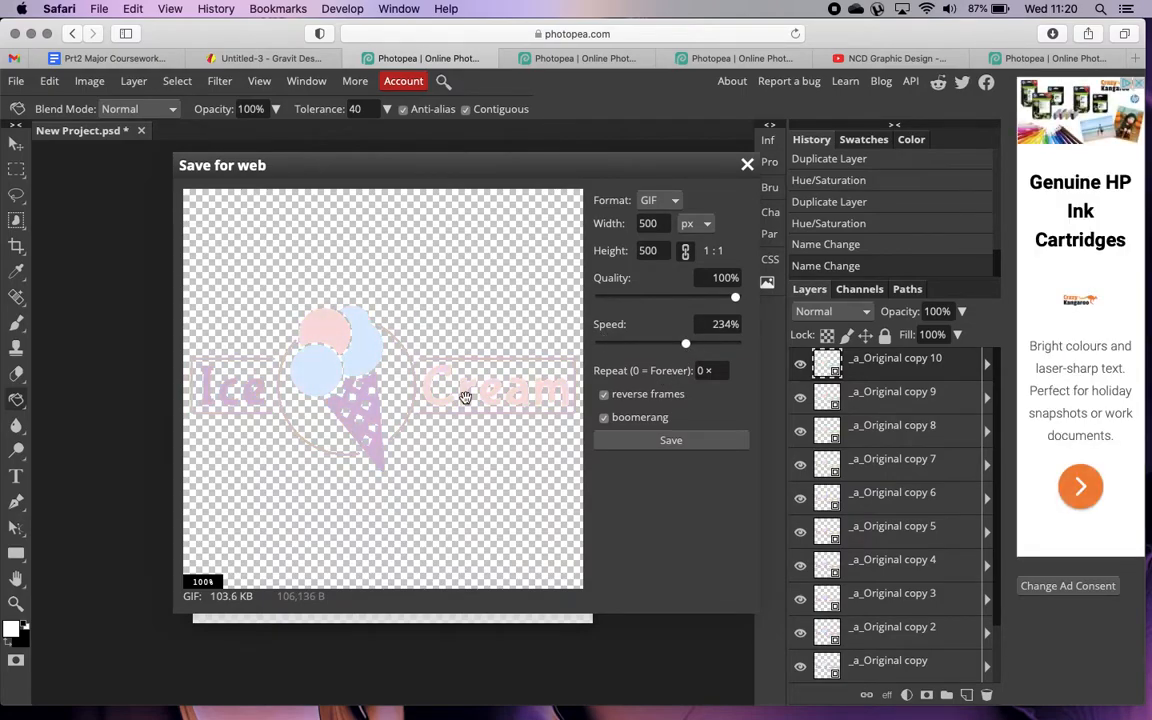
left_click(747, 165)
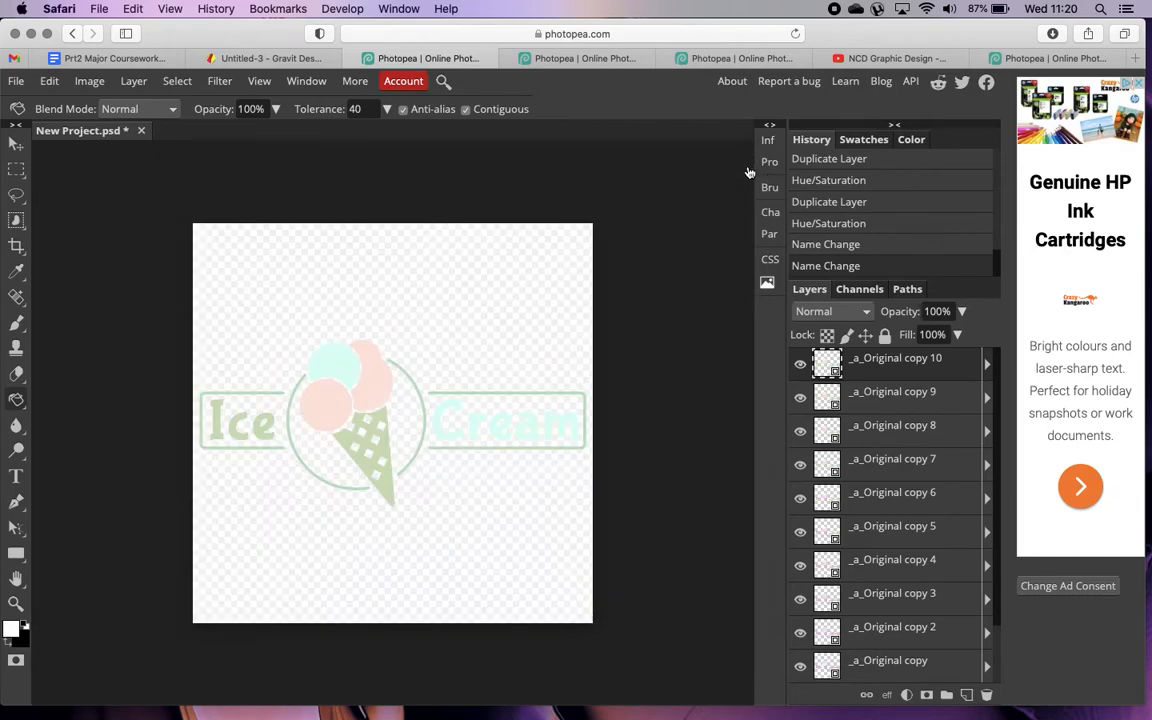
Review the _a_Original frame layers and switch to the other New Project.psd containing the _a_Untitled-2-2 layers.
scroll(880, 500, "down", 3)
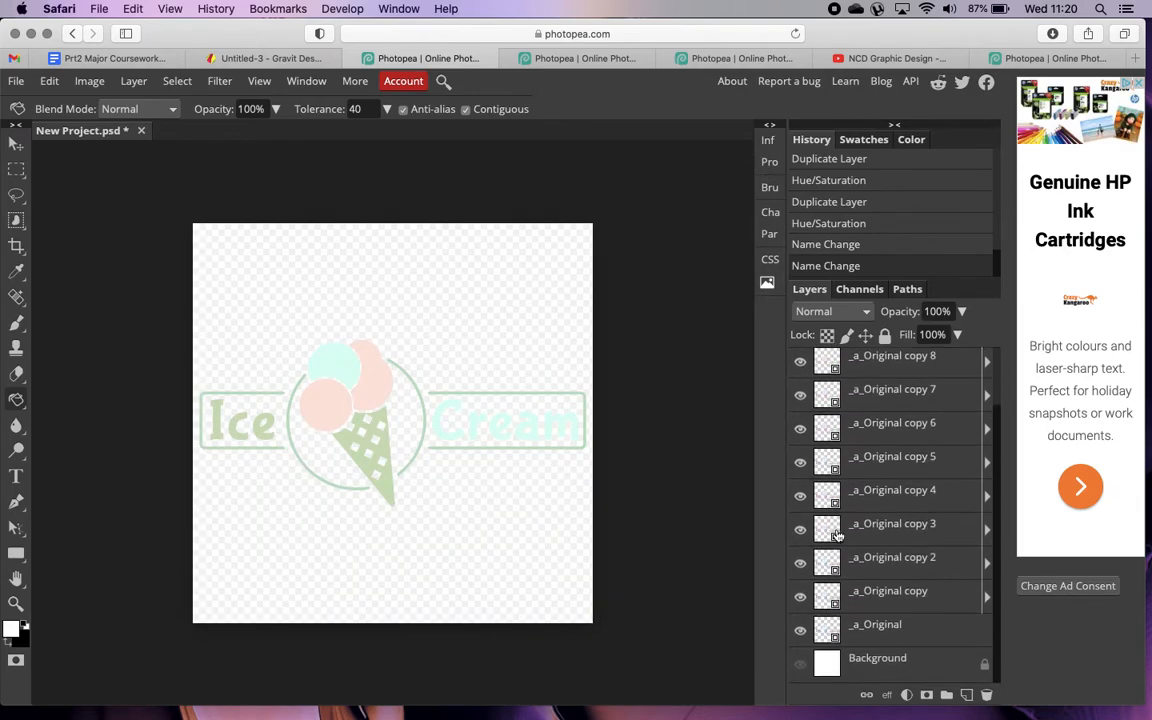
scroll(838, 537, "up", 3)
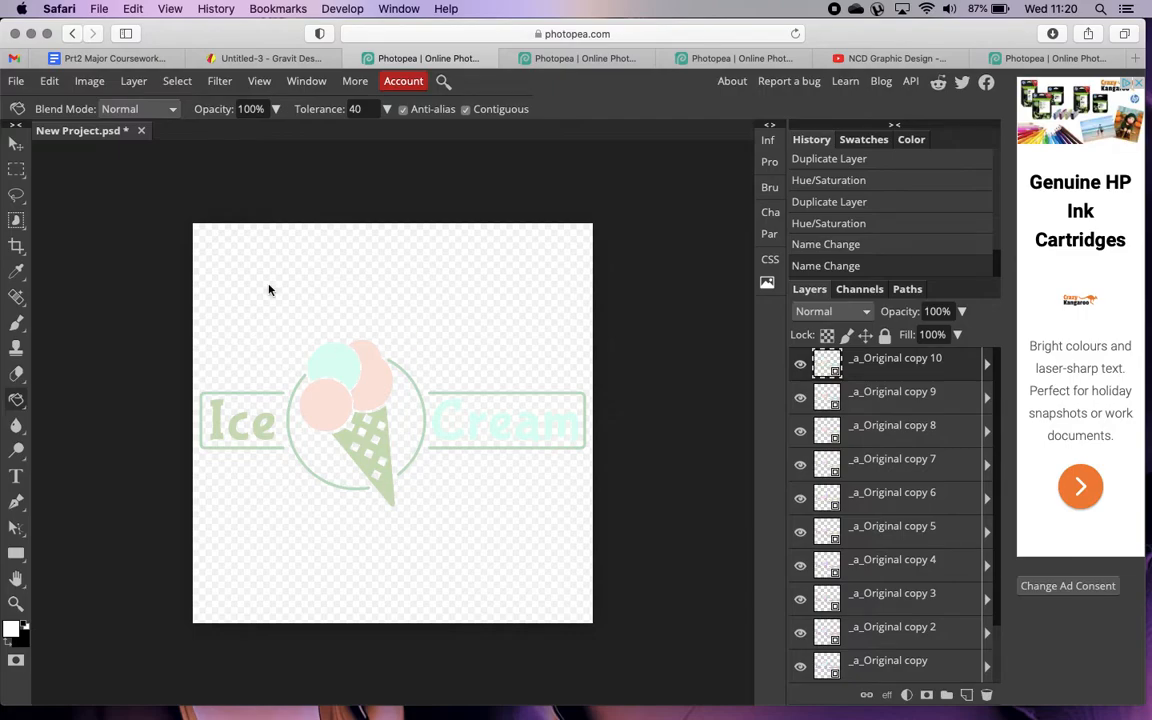
left_click(589, 60)
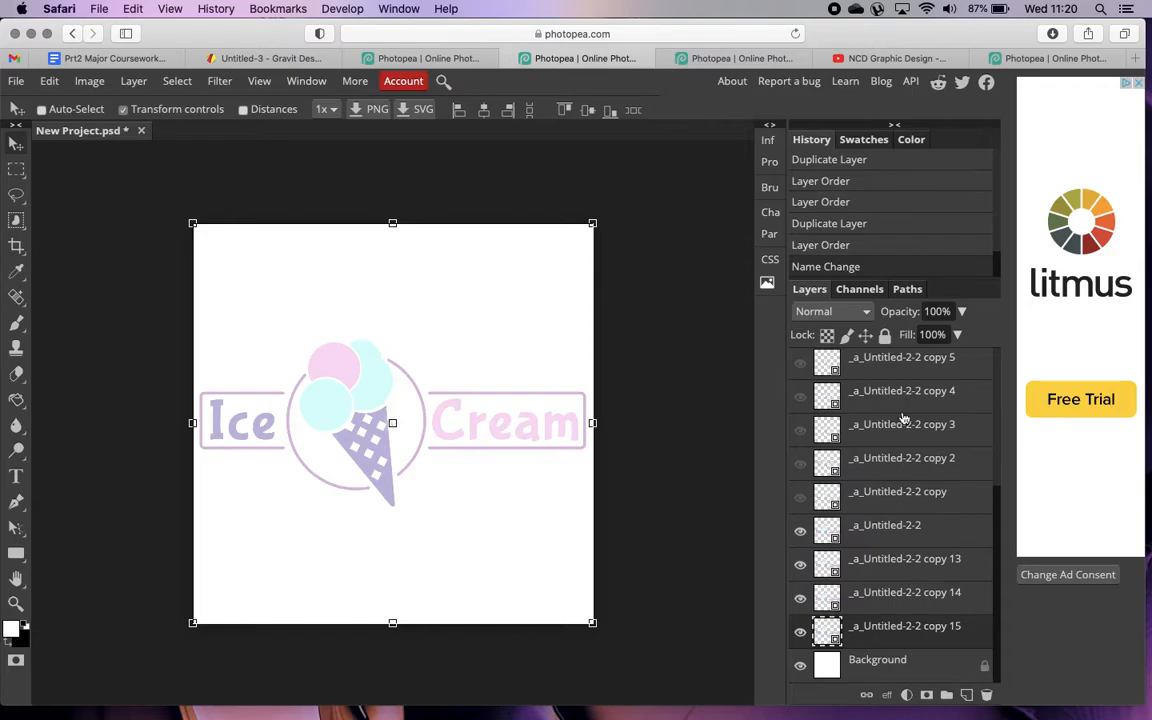
scroll(865, 503, "up", 3)
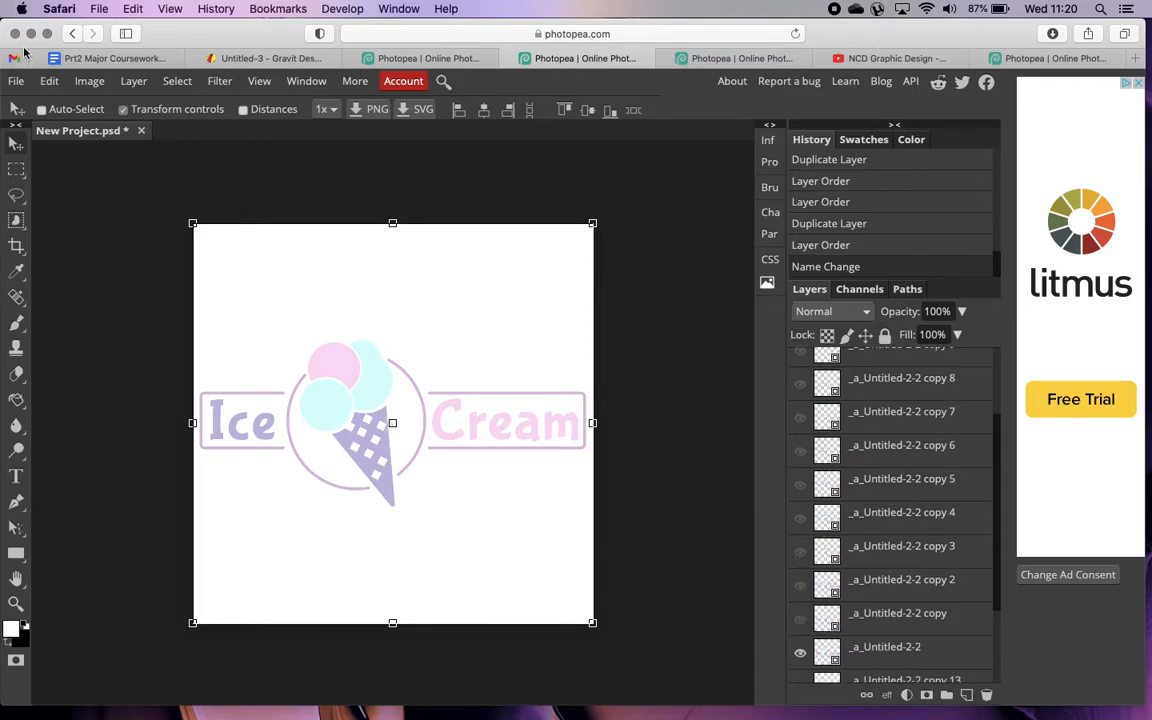
Open the GIF export preview of the resizing logo and compare it with reverse frames and boomerang each toggled off and on.
left_click(16, 90)
mouse_move(103, 314)
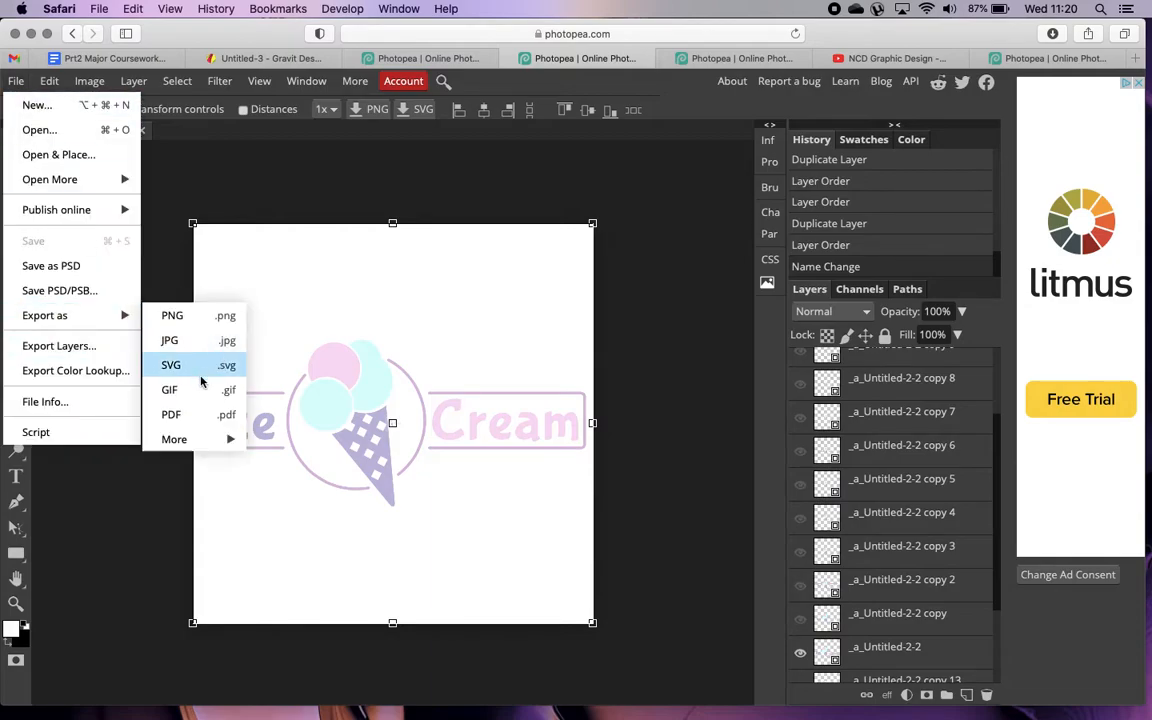
left_click(170, 390)
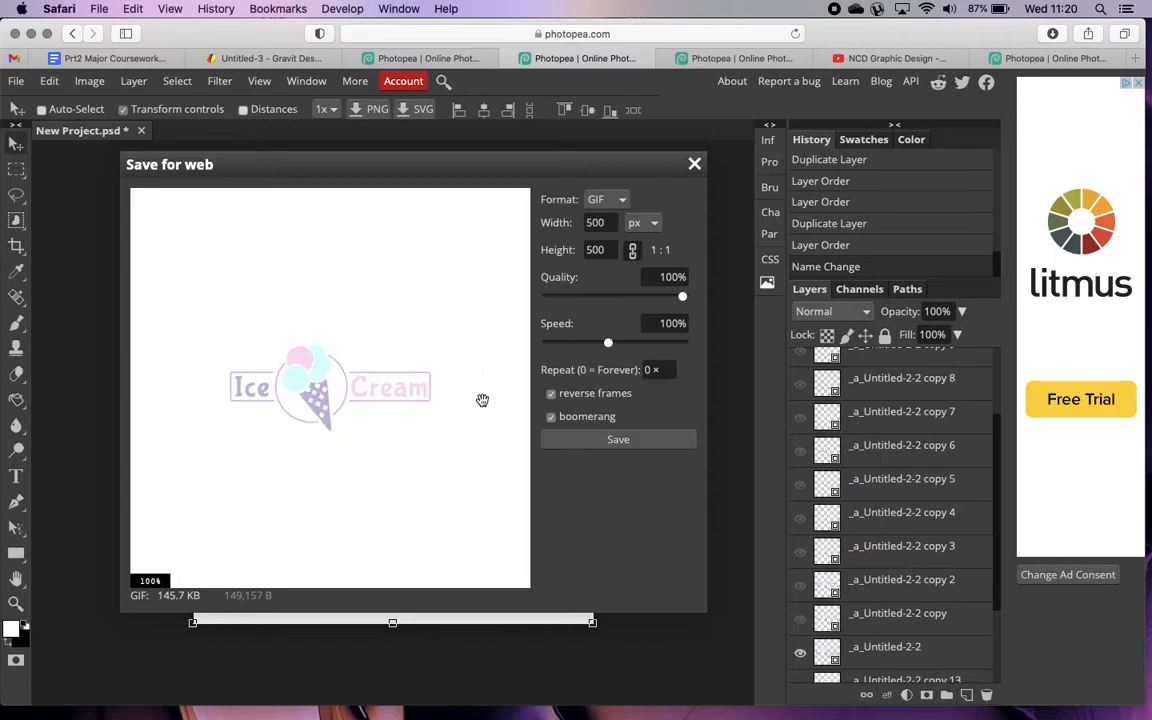
left_click(552, 395)
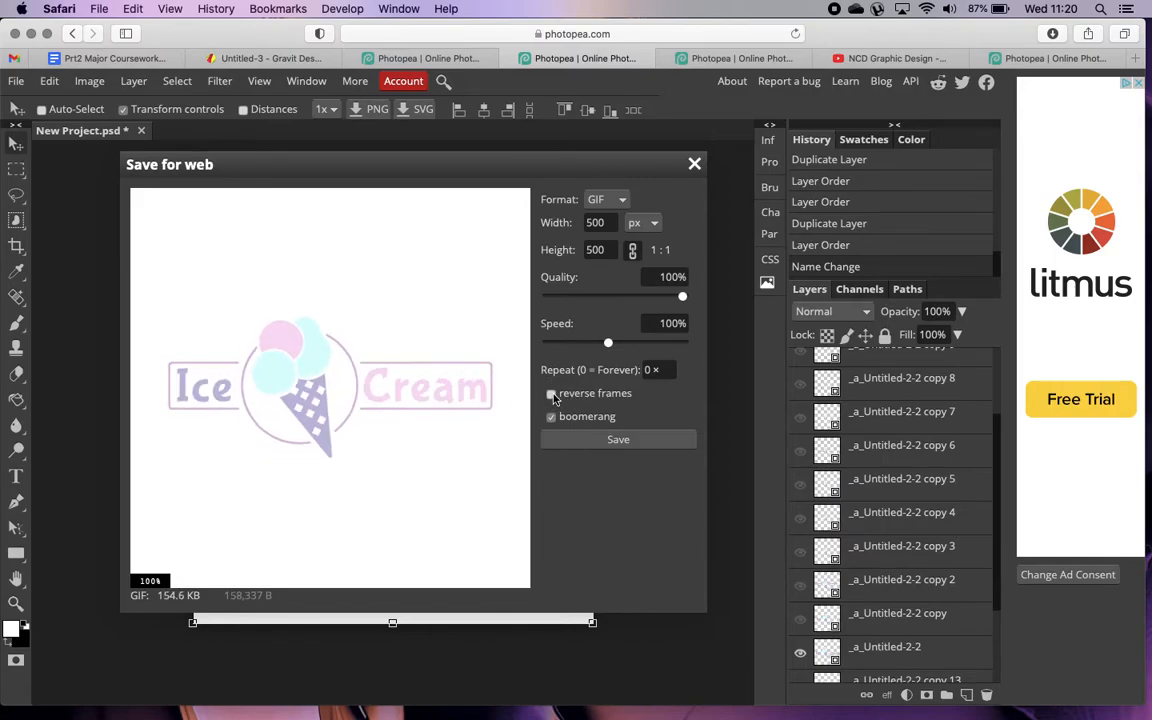
left_click(552, 395)
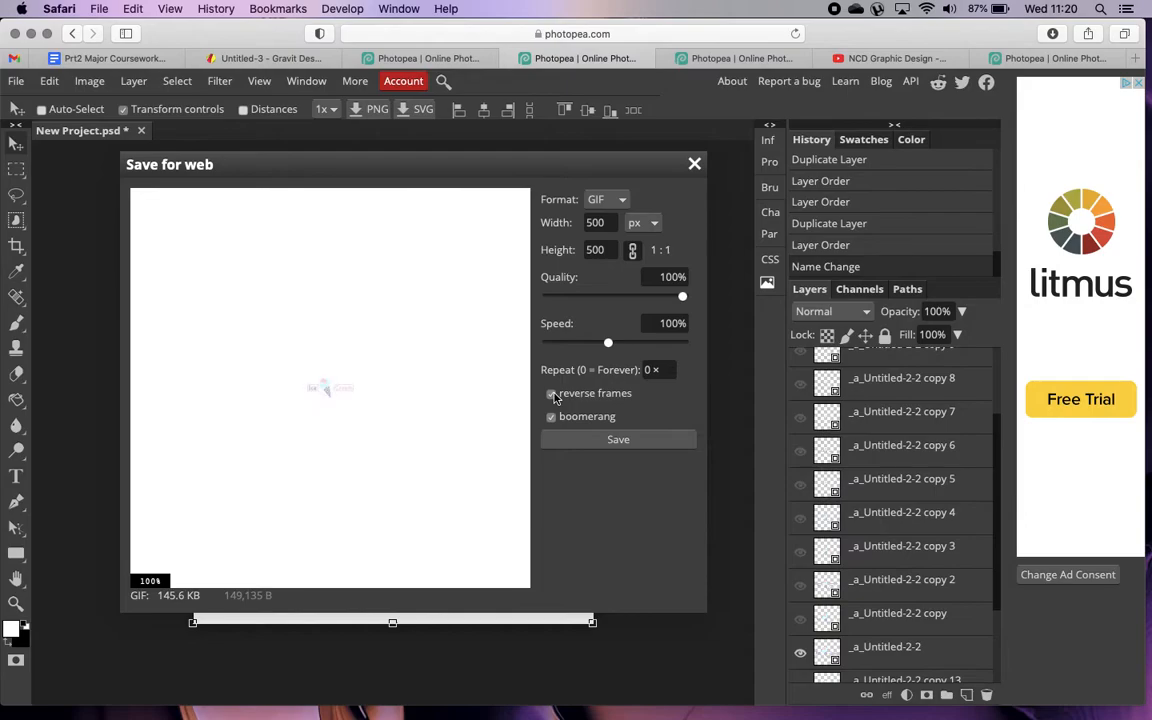
left_click(550, 417)
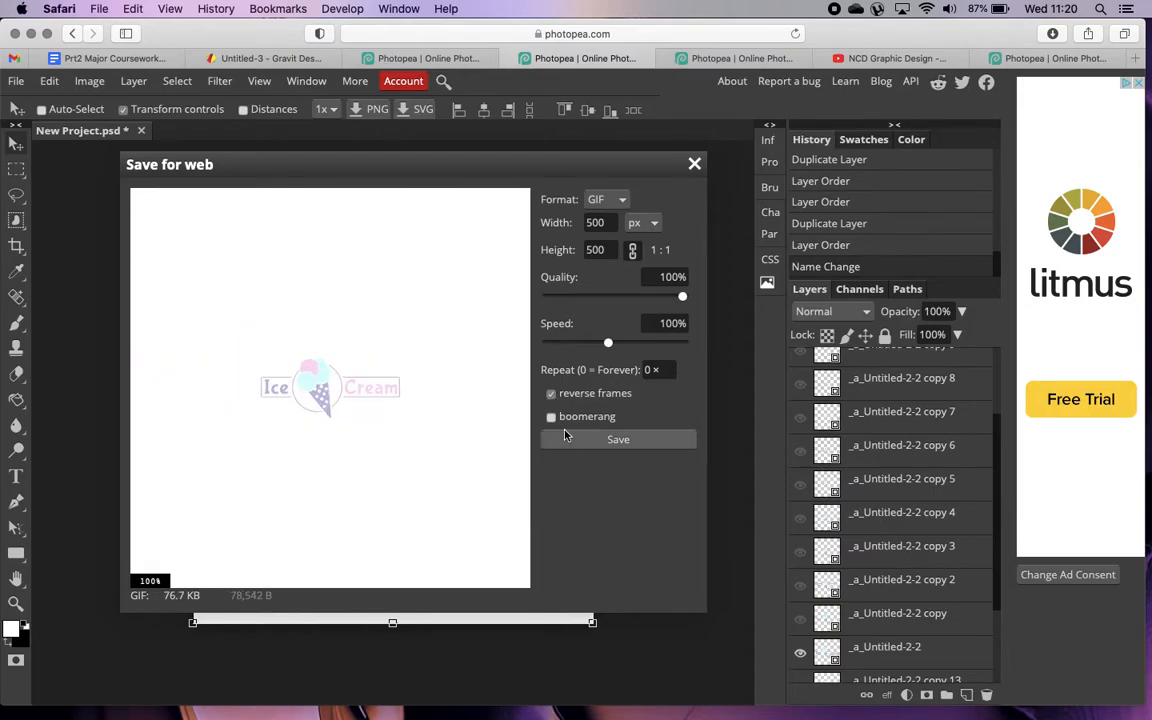
left_click(552, 418)
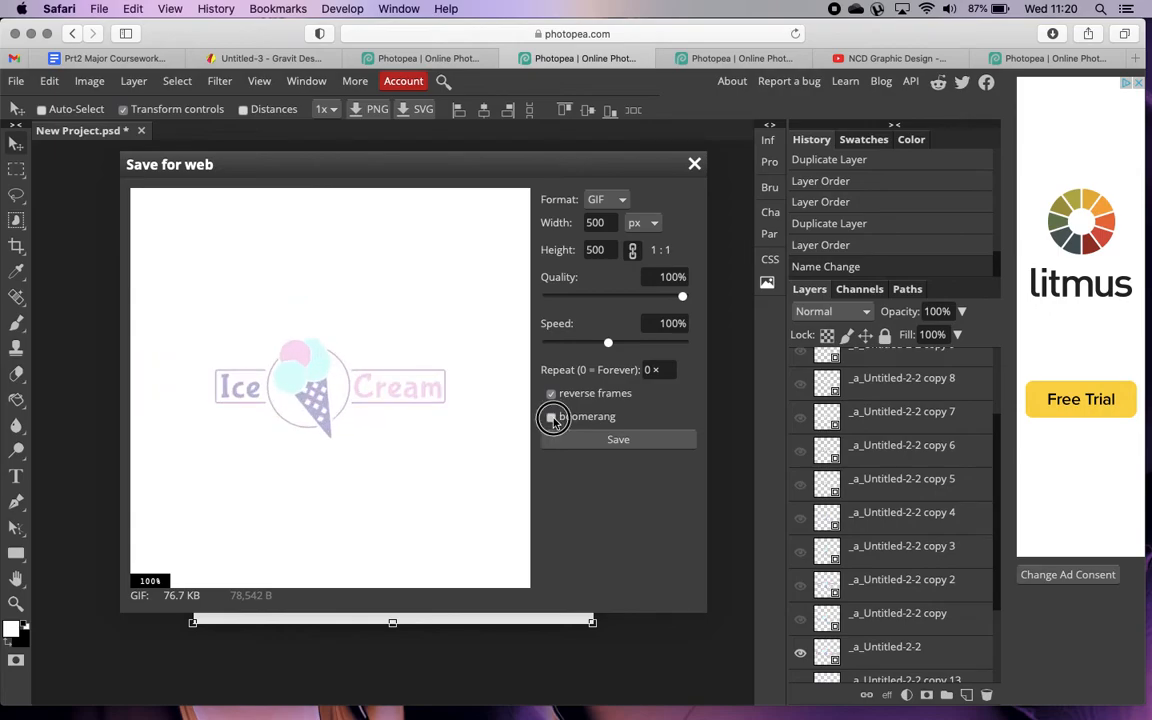
Preview the resizing logo GIF at speeds of 11% and 122%, and close the export without saving.
left_click_drag(608, 343, 561, 344)
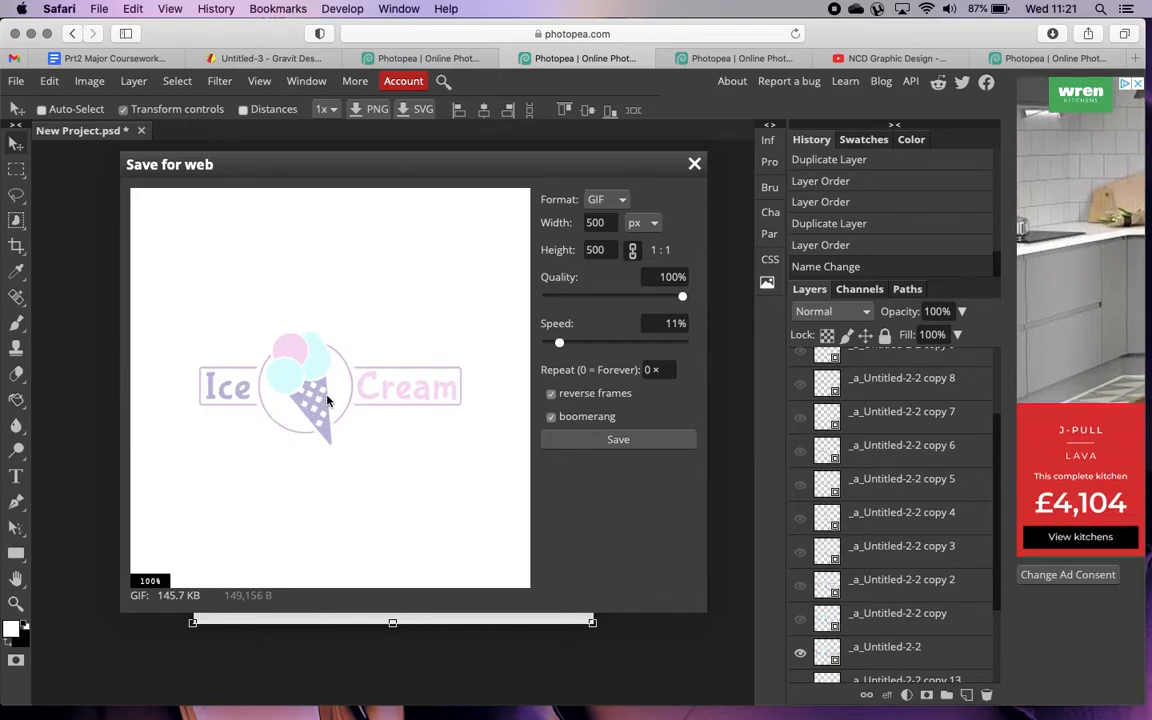
left_click(614, 342)
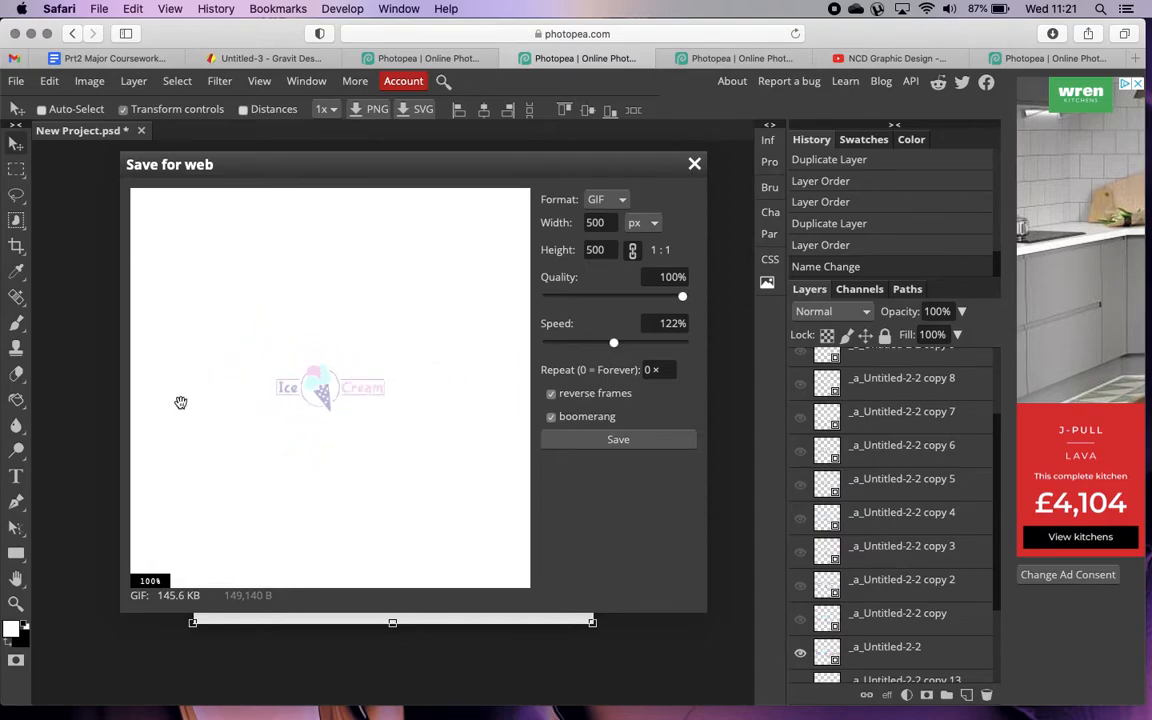
left_click(694, 163)
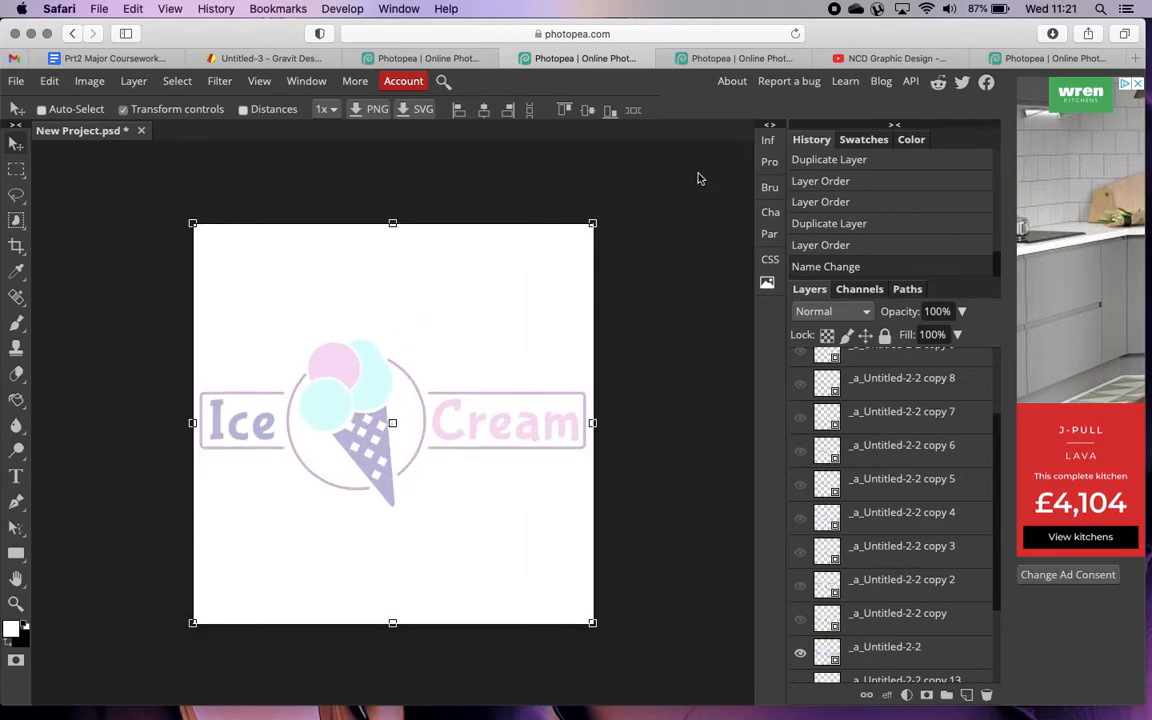
Review the _a_Untitled-2-2 frame layers from copy 12 down to copy 15 and the Background.
scroll(866, 454, "up", 3)
scroll(851, 545, "down", 5)
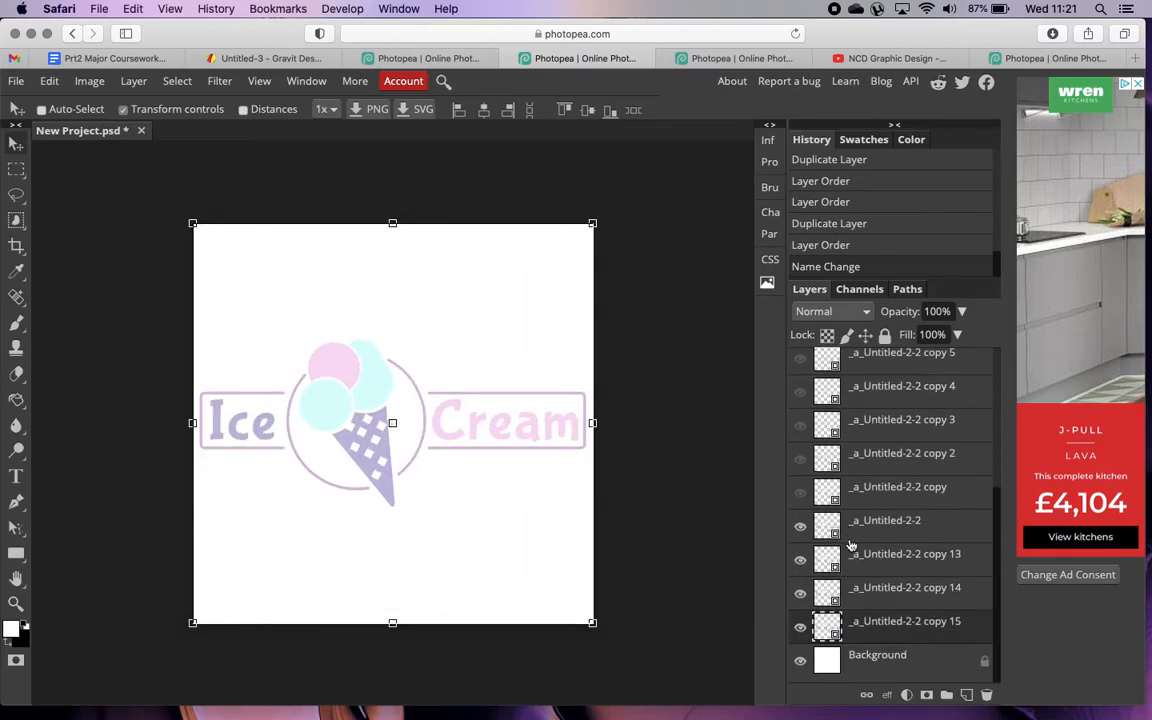
scroll(810, 460, "up", 5)
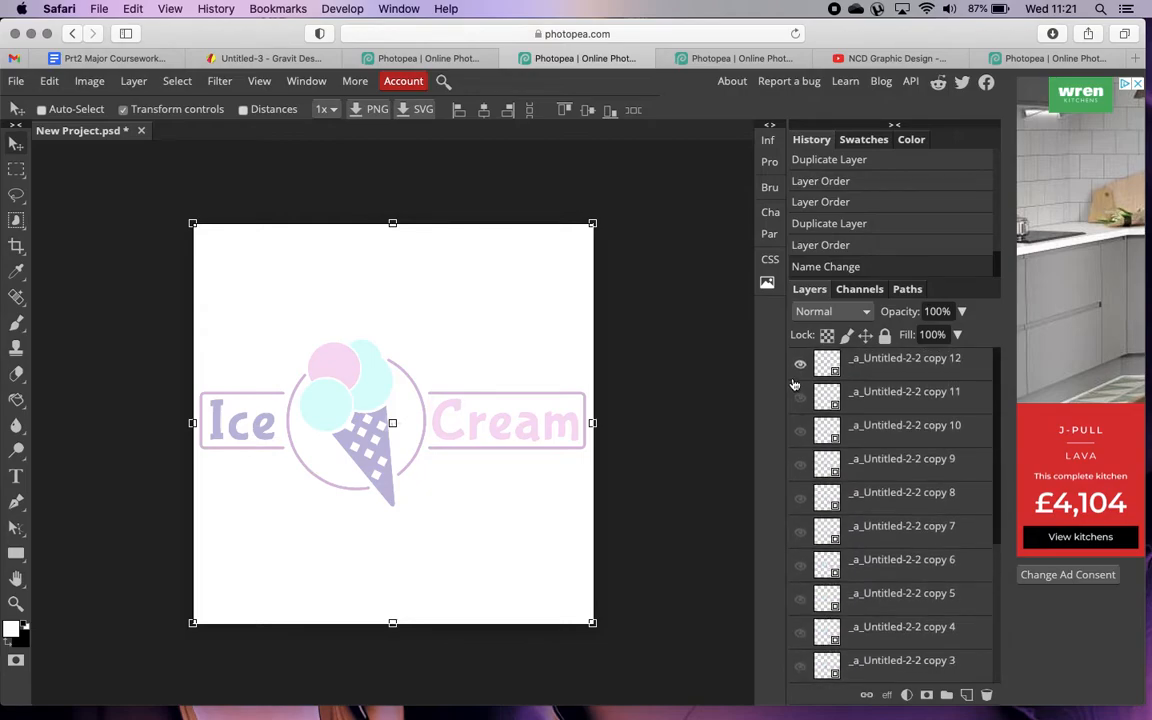
scroll(820, 460, "down", 5)
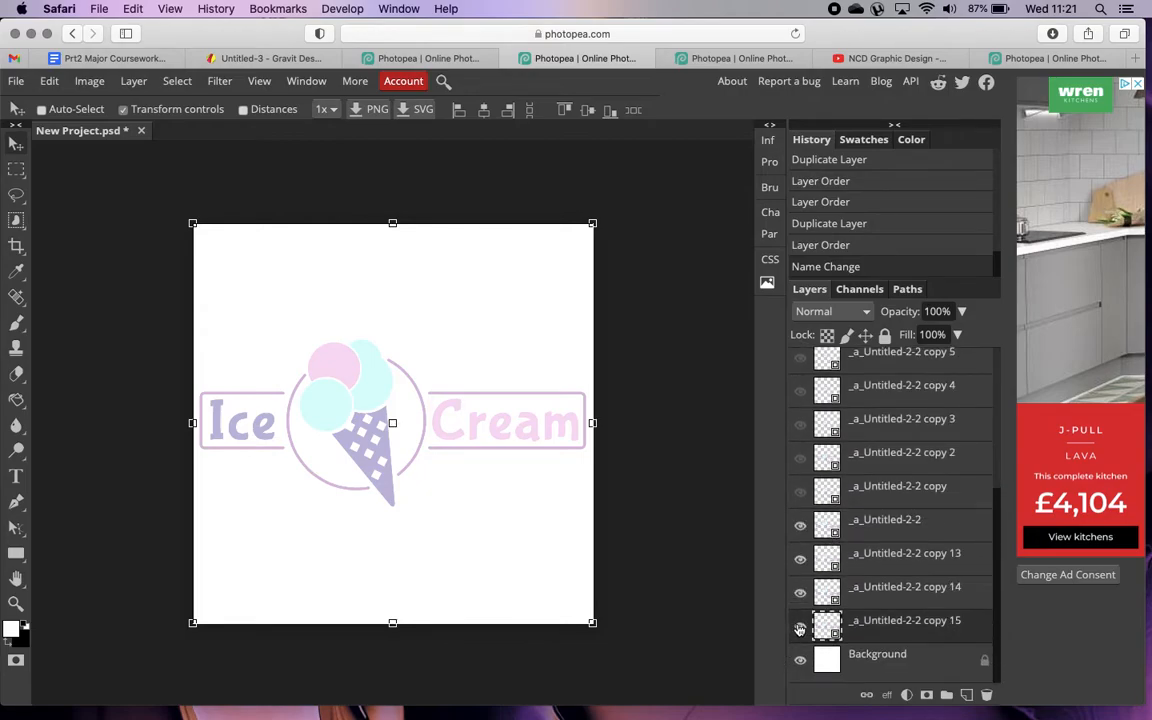
Hide the copy 13, copy 14 and copy 15 frame layers and select the _a_Untitled-2-2 layer.
left_click(800, 628)
left_click(800, 592)
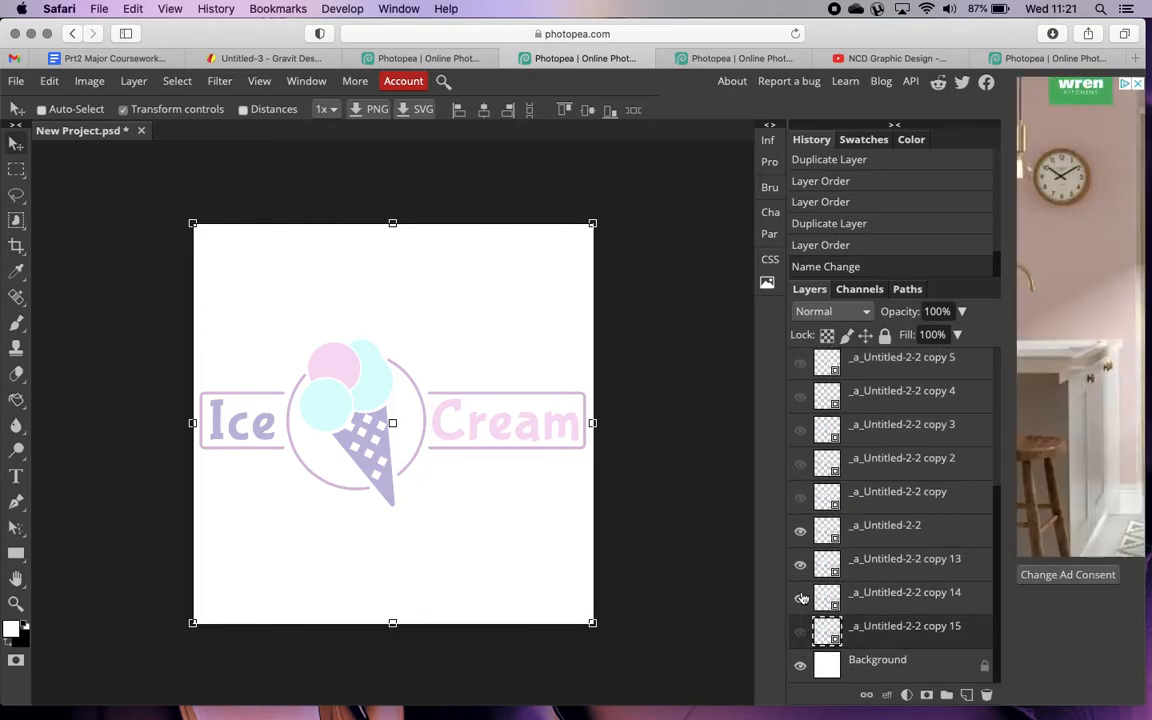
left_click(800, 531)
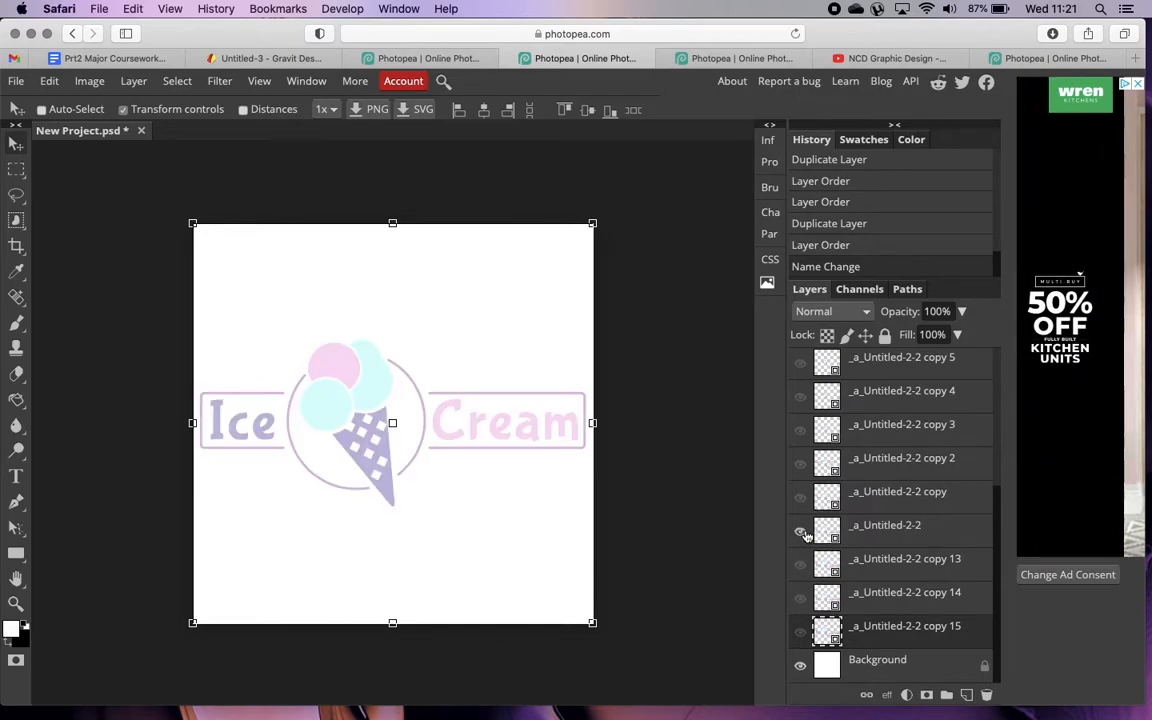
left_click(800, 565)
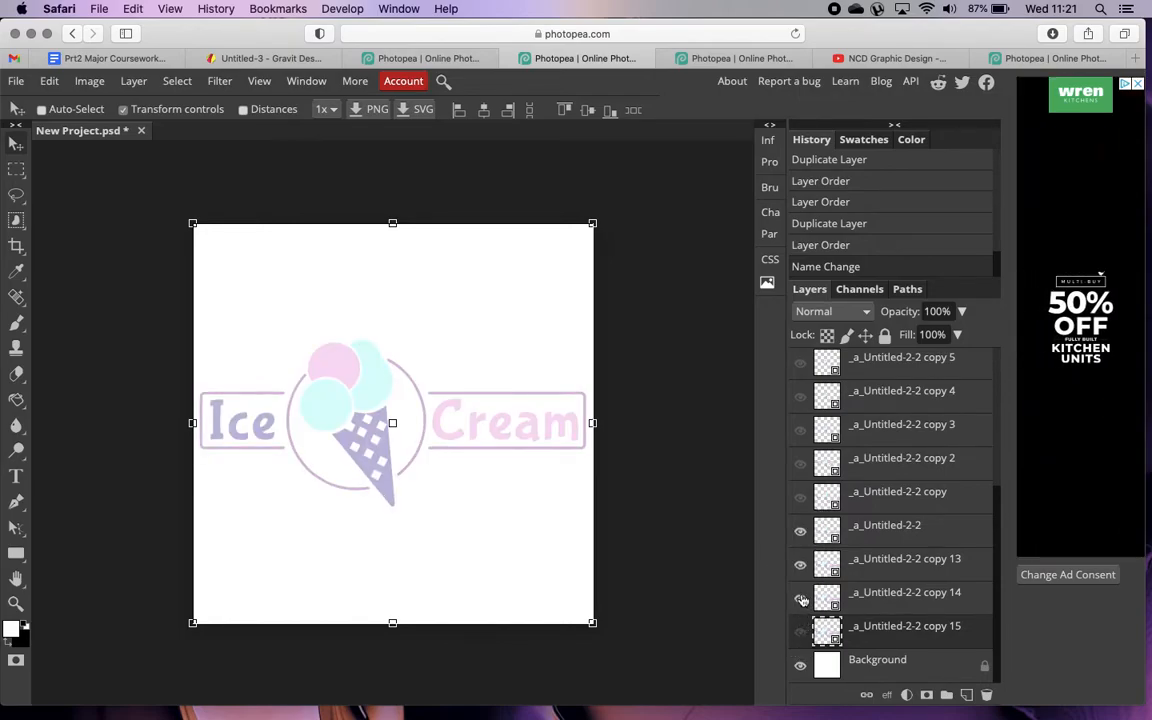
left_click(800, 565)
left_click(810, 528)
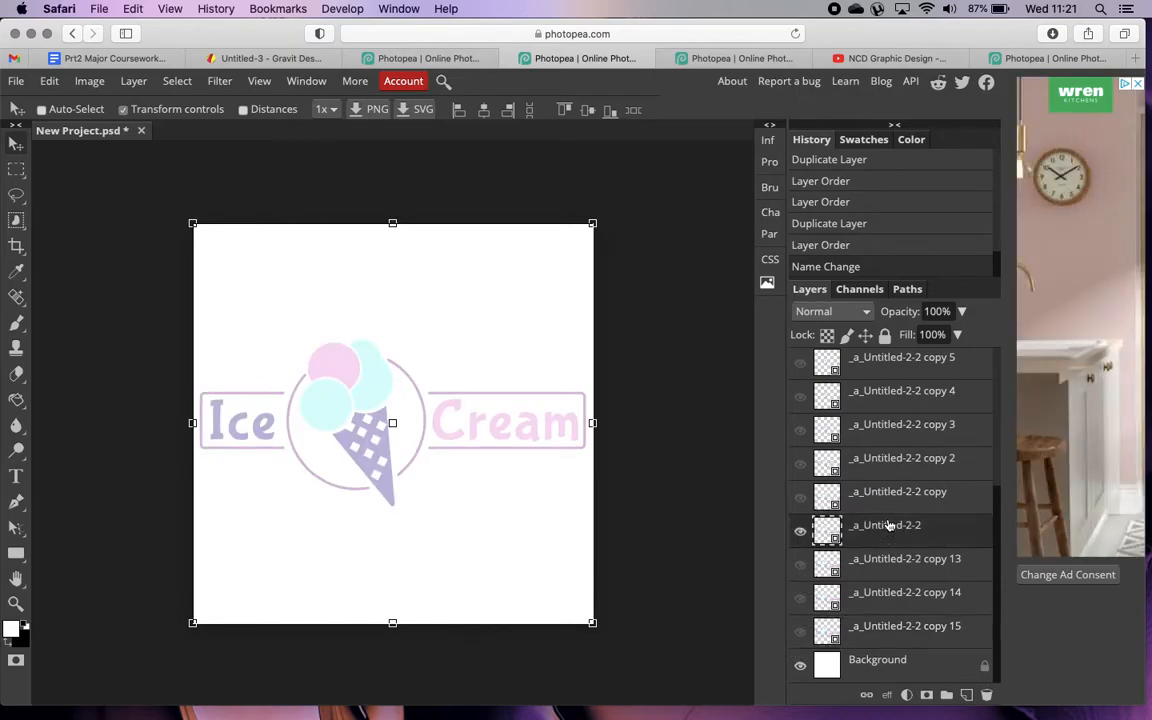
Compare the _a_Untitled-2-2 frame with the slightly smaller copy frame, and duplicate the _a_Untitled-2-2 layer.
left_click(800, 535)
left_click(800, 499)
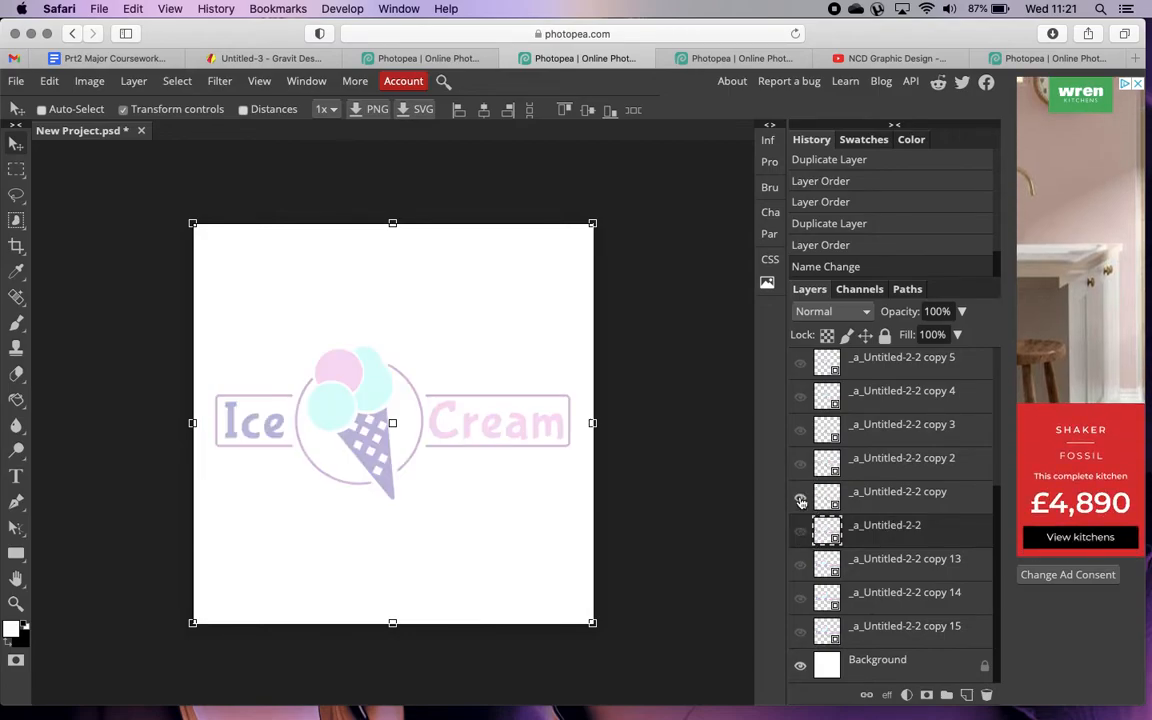
left_click(800, 531)
left_click(800, 531)
left_click(800, 497)
left_click(800, 532)
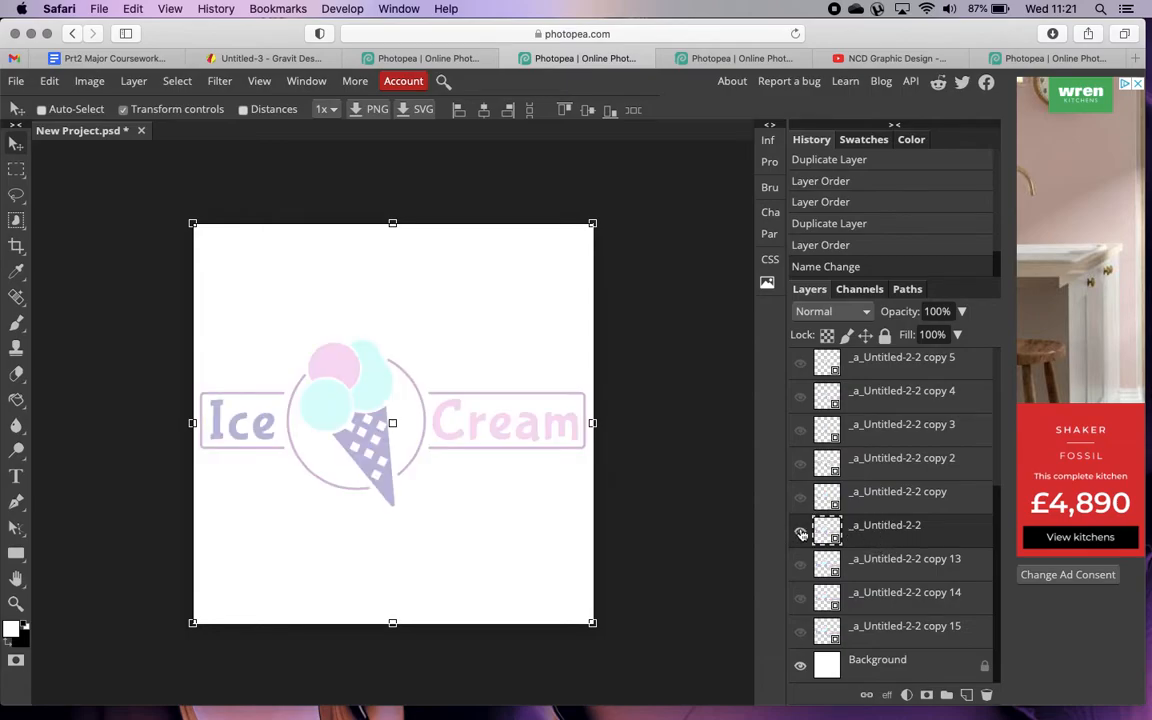
left_click_drag(896, 538, 966, 694)
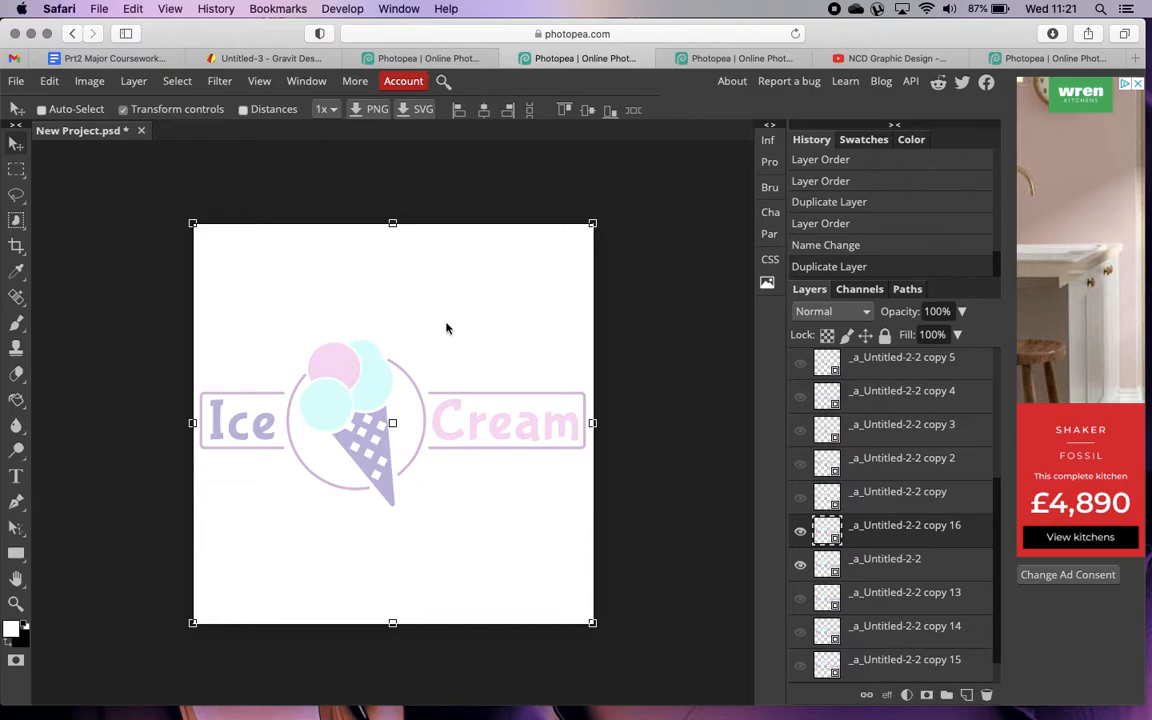
Try to shrink the _a_Untitled-2-2 copy 16 layer from its corner with Free Transform.
left_click(593, 222)
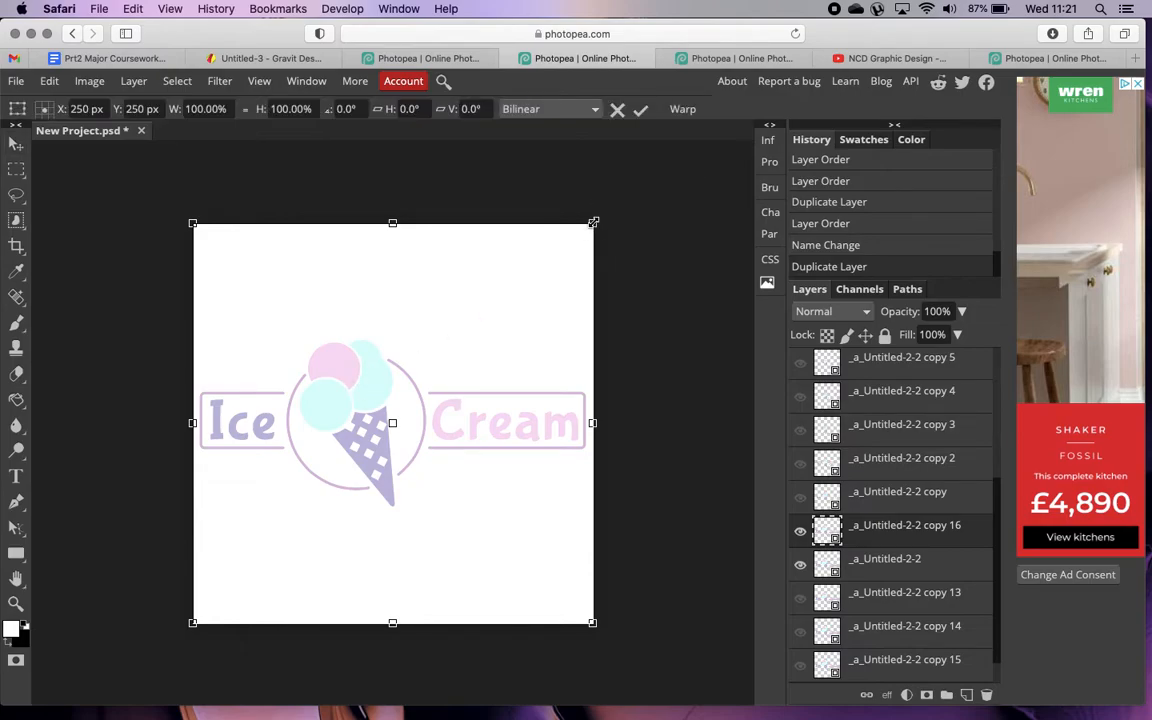
left_click_drag(593, 222, 509, 307)
key("Return")
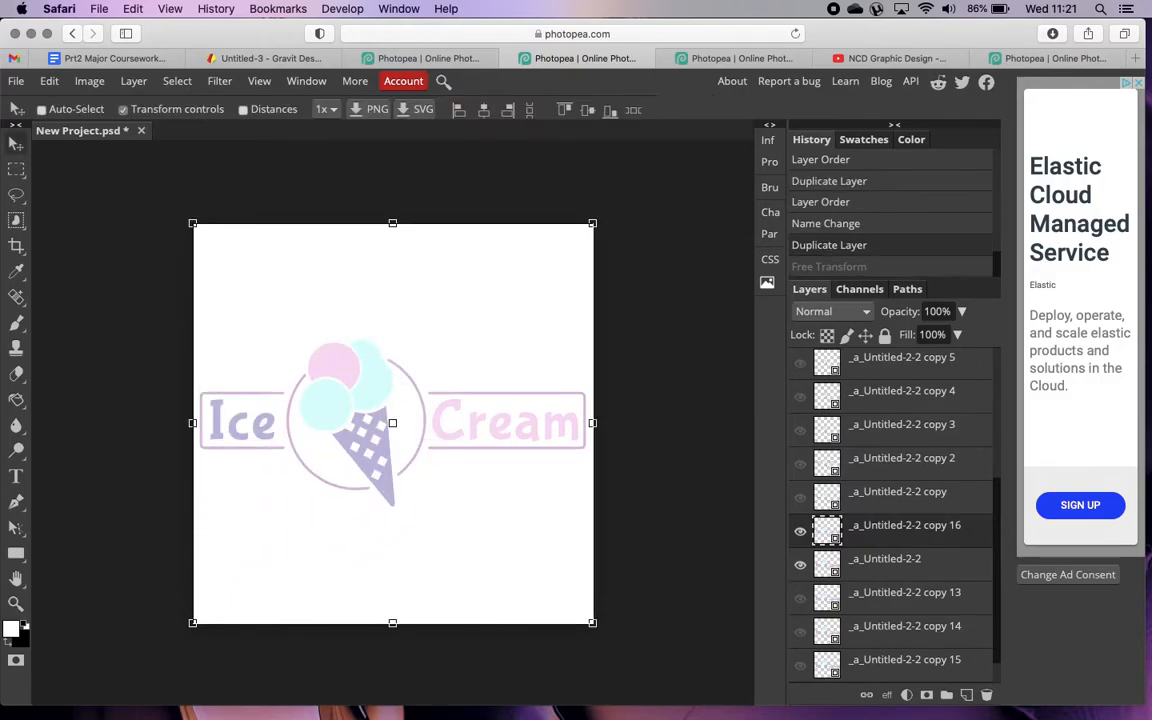
left_click(593, 225)
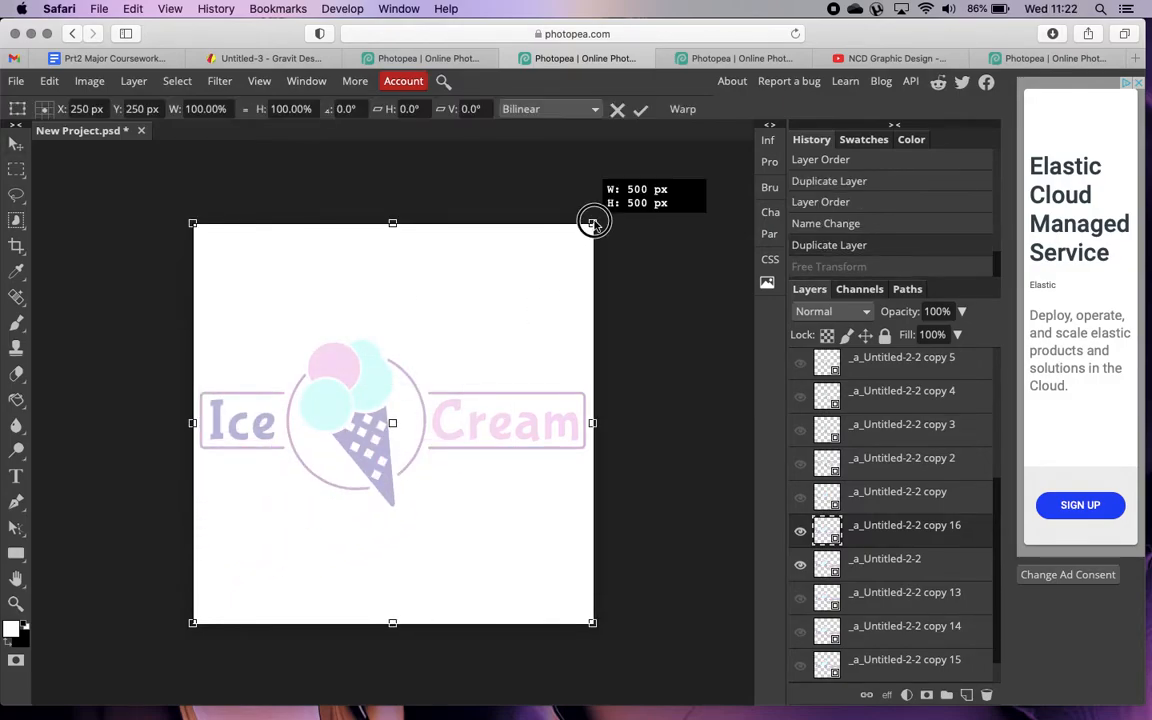
left_click_drag(594, 221, 575, 240)
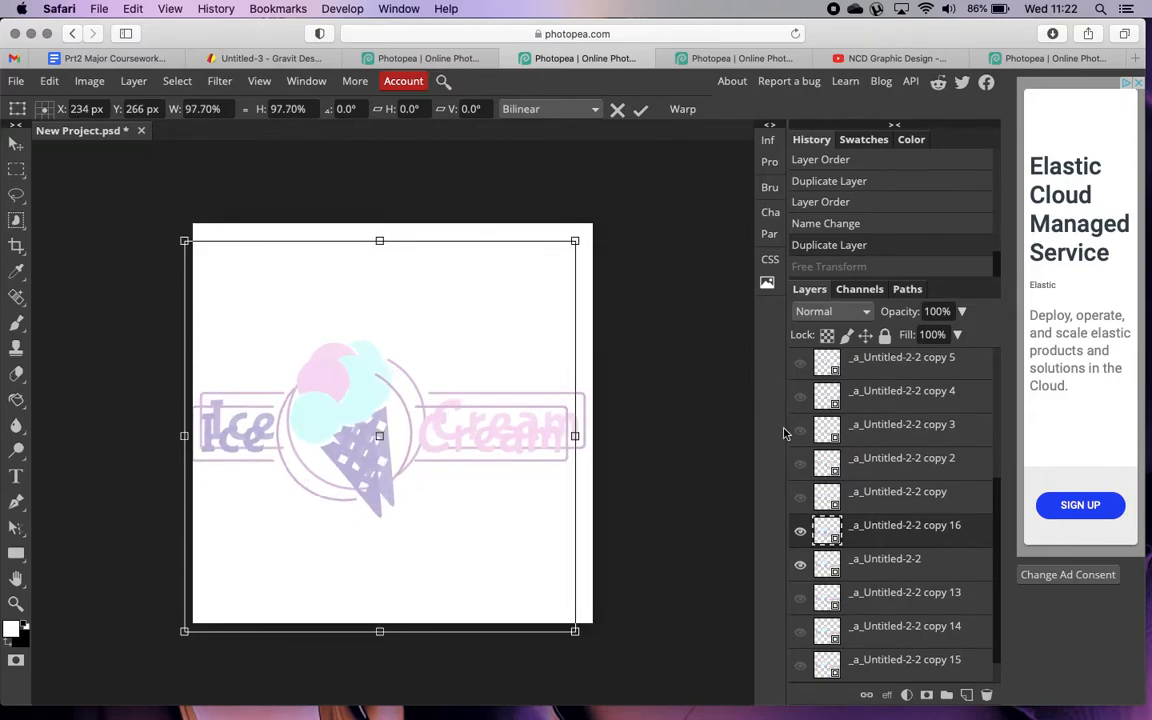
left_click(617, 109)
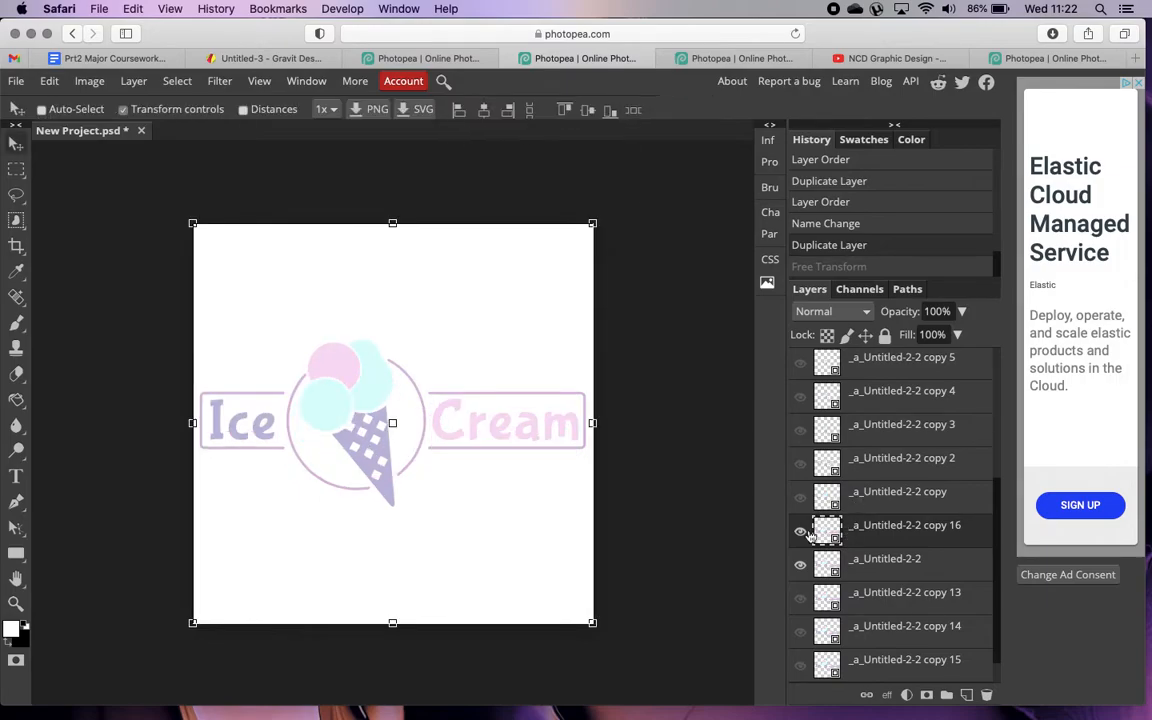
Run through the shrinking logo frames from copy 16 up to copy 9 by toggling their visibility, leaving them hidden.
left_click(800, 490)
left_click_drag(800, 473, 800, 364)
left_click_drag(800, 565, 801, 430)
scroll(801, 450, "up", 1)
left_click_drag(801, 481, 802, 404)
scroll(802, 410, "up", 2)
left_click(801, 436)
left_click(801, 400)
scroll(801, 405, "up", 1)
left_click(800, 402)
left_click(800, 372)
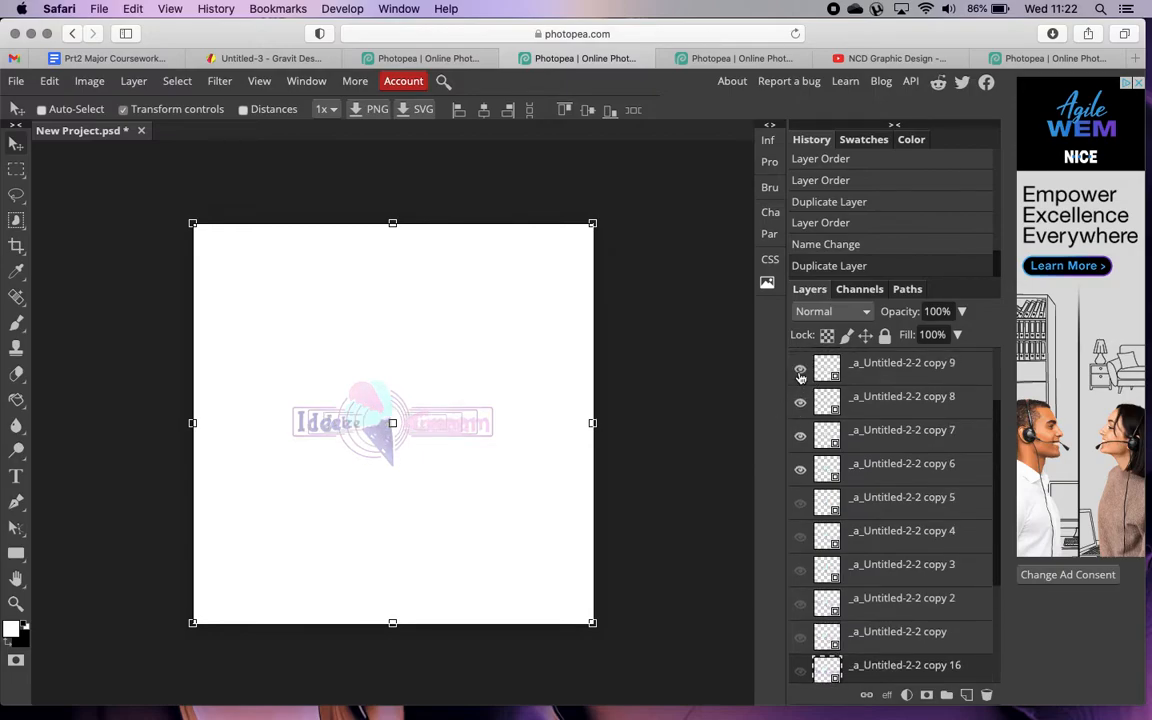
left_click_drag(800, 469, 800, 368)
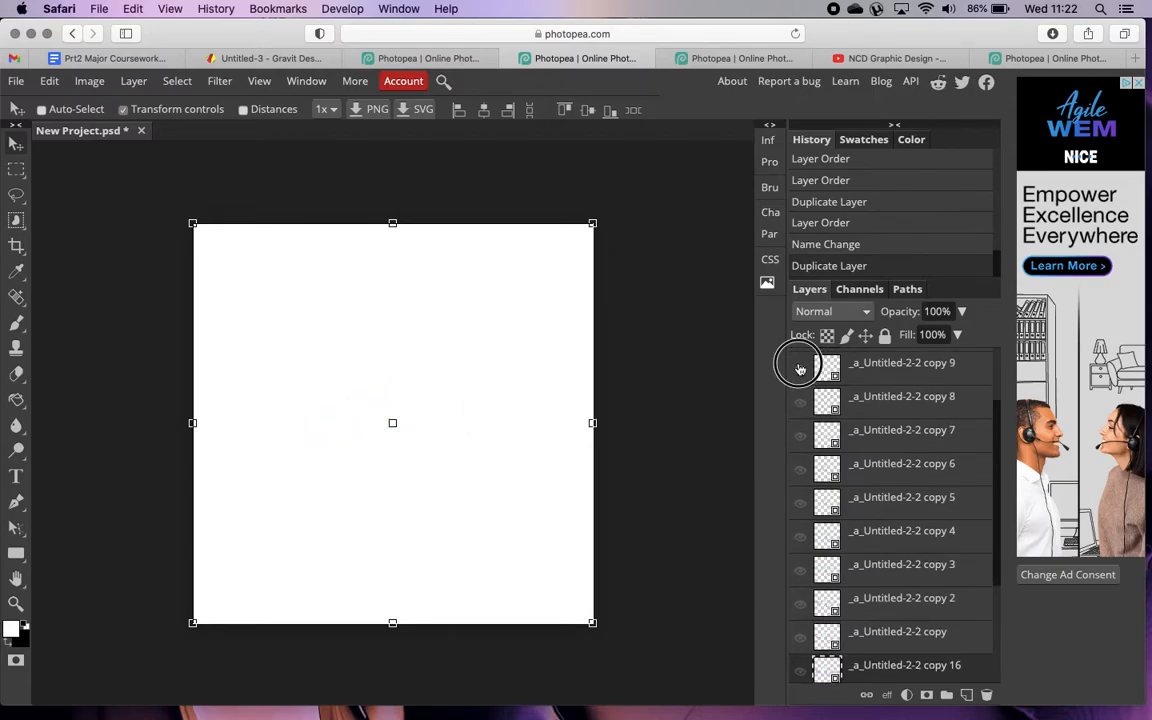
Check the smallest logo frames from copy 10 to copy 12 by showing and hiding them, and look through the layer stack.
scroll(800, 368, "up", 2)
scroll(800, 369, "up", 1)
left_click(800, 398)
left_click(800, 362)
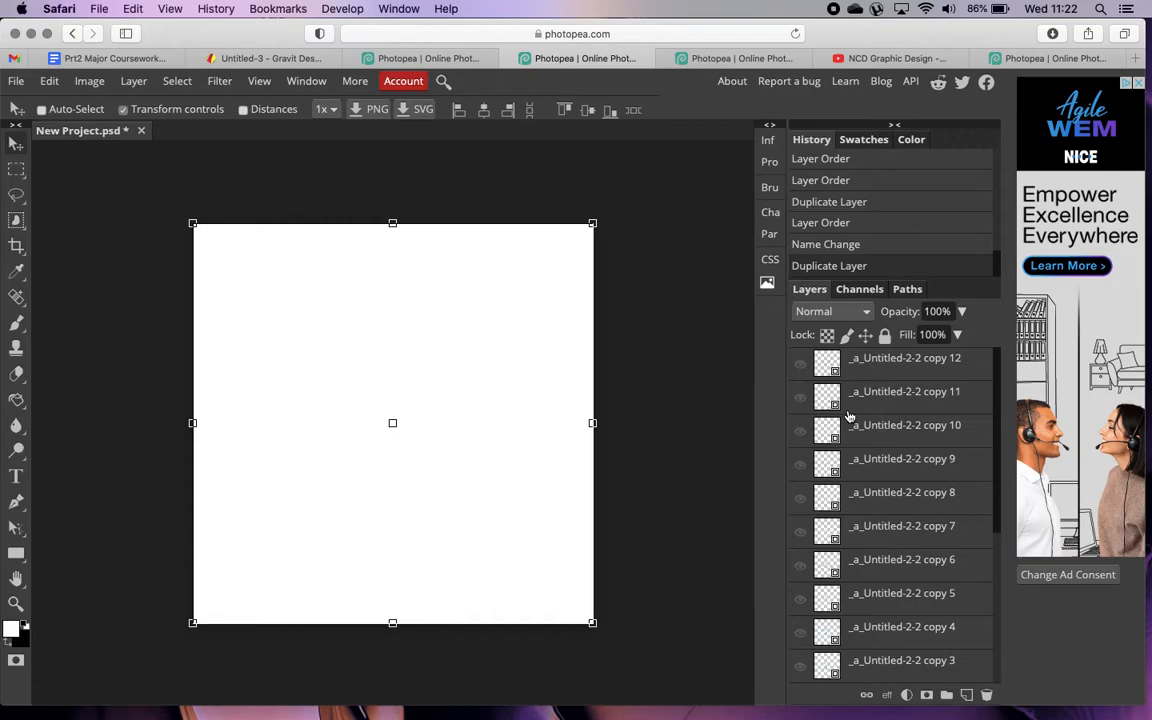
left_click(810, 399)
left_click(800, 431)
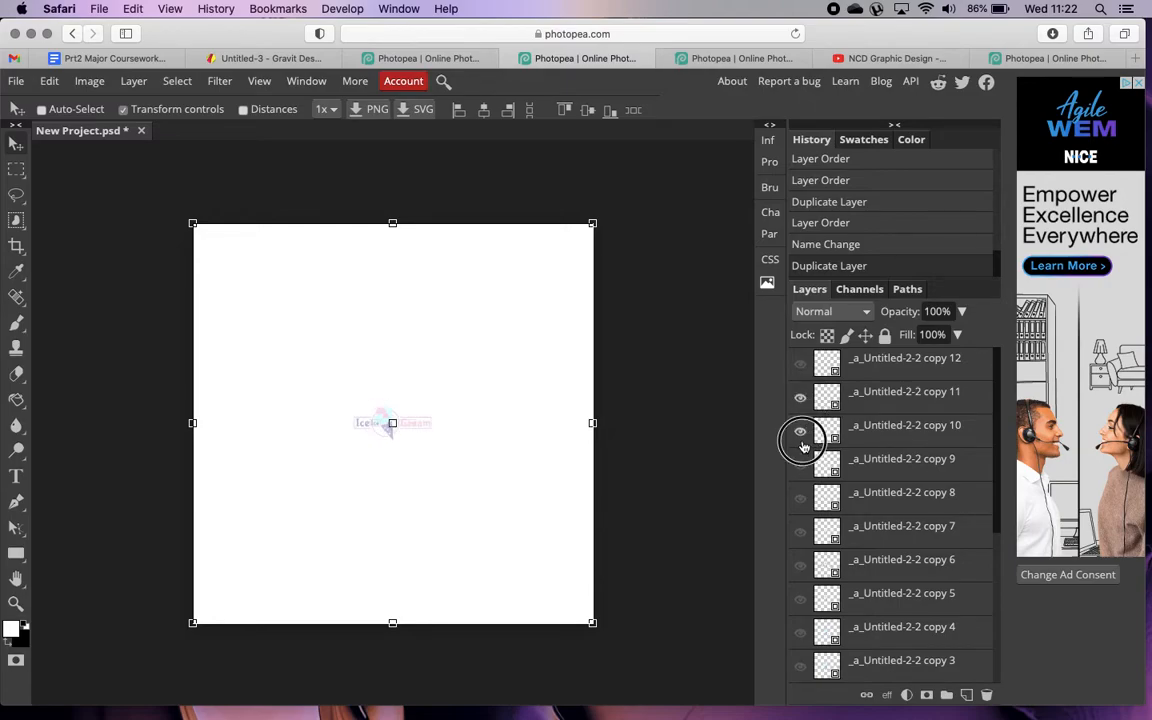
left_click(800, 398)
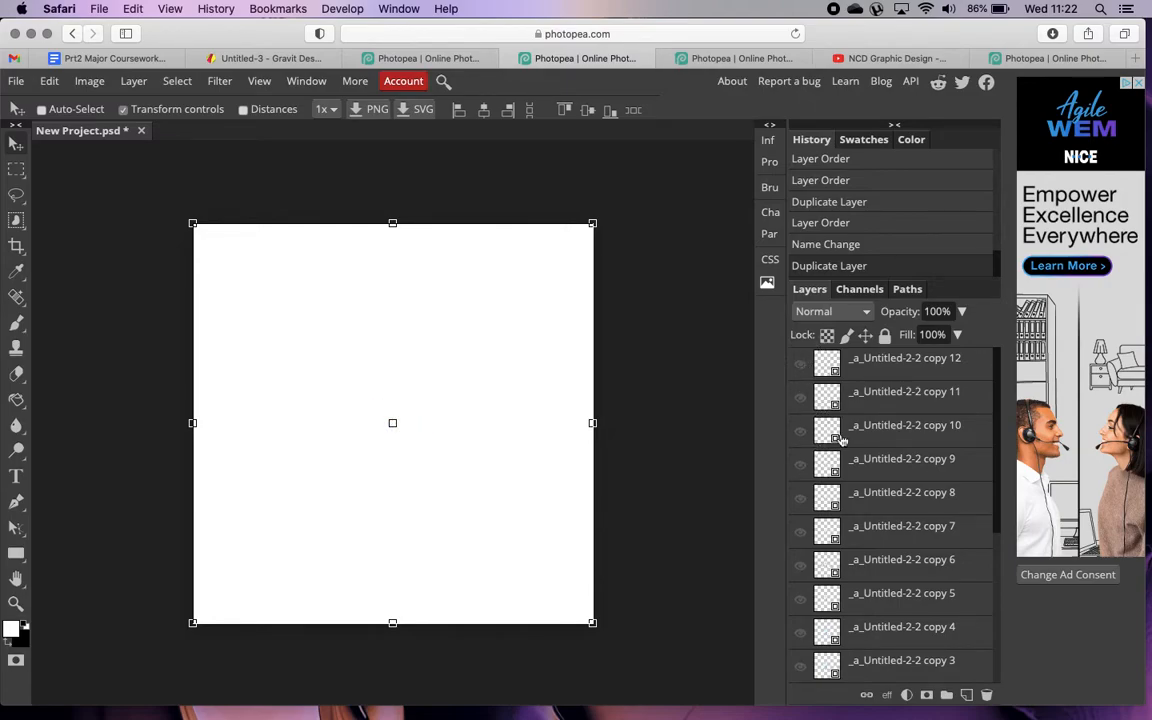
left_click(858, 595)
scroll(859, 598, "down", 5)
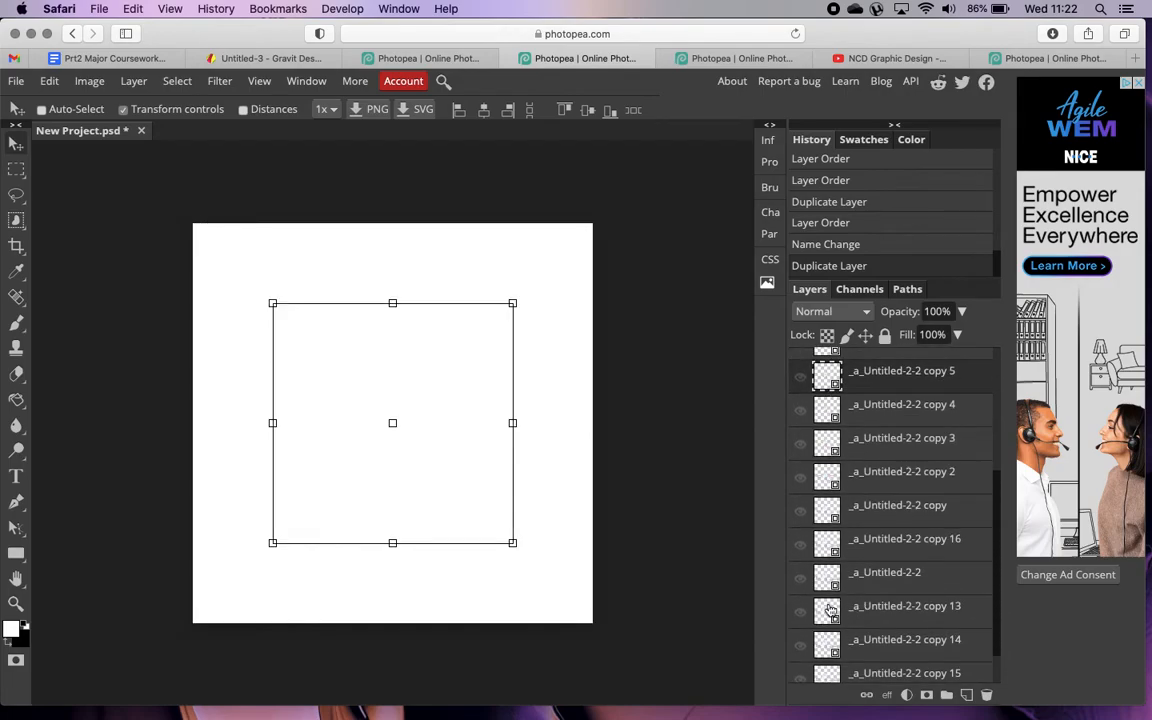
scroll(829, 610, "up", 4)
scroll(820, 590, "down", 5)
Compare the copy 15, _a_Untitled-2-2, copy 16 and copy frames by switching their visibility on and off.
left_click(800, 633)
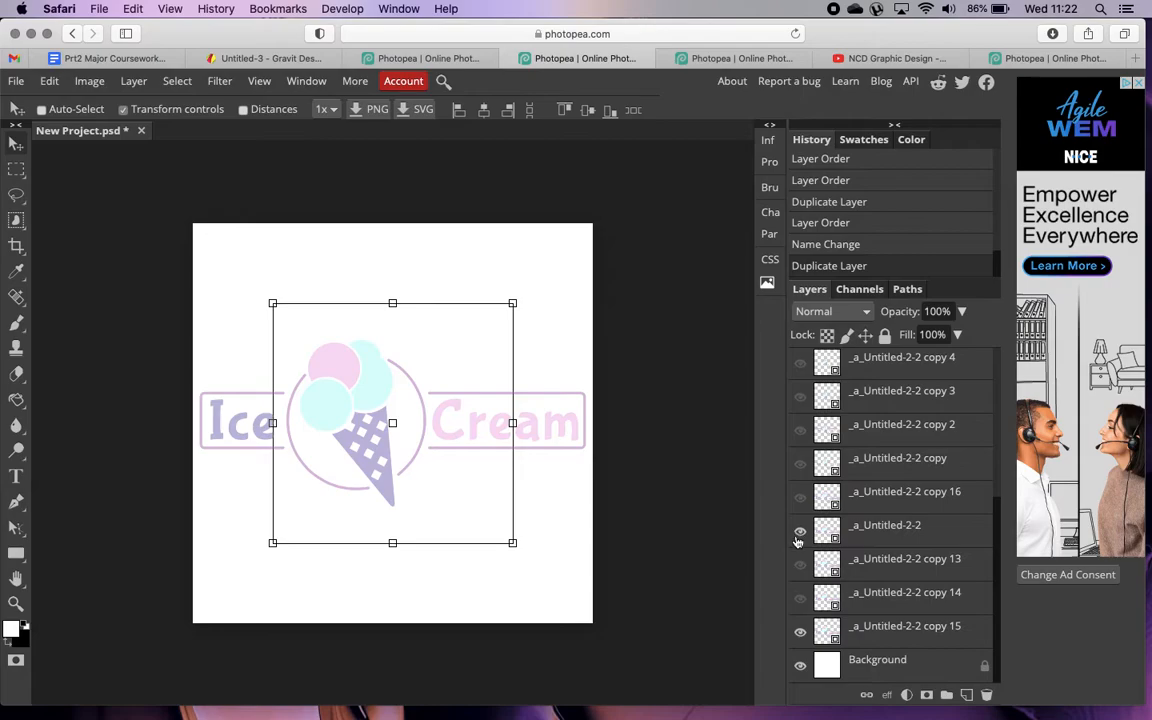
left_click(798, 632)
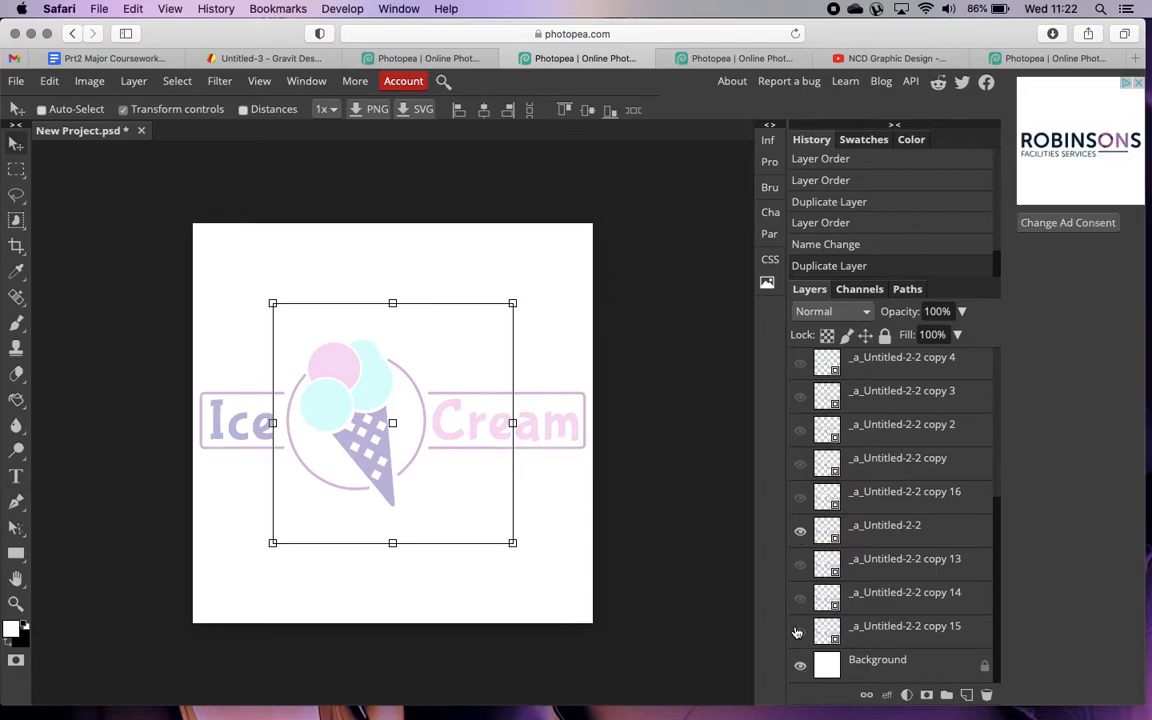
left_click(800, 534)
left_click(800, 534)
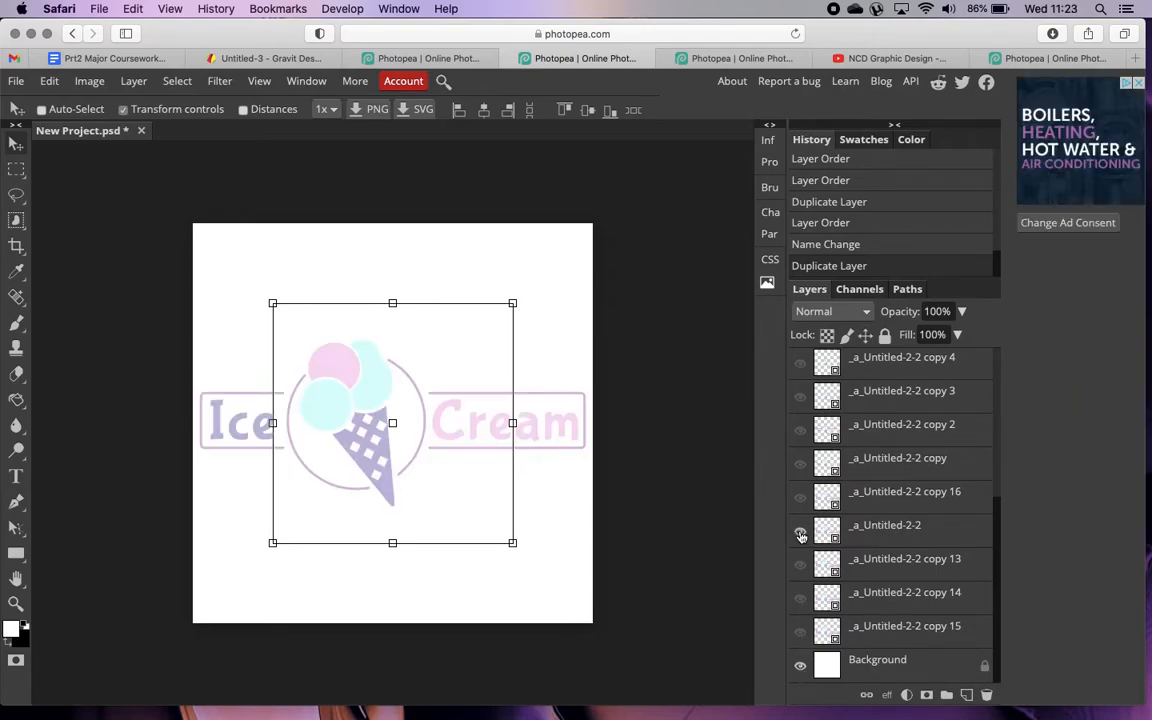
left_click(898, 541)
left_click(800, 531)
left_click(800, 500)
left_click(801, 533)
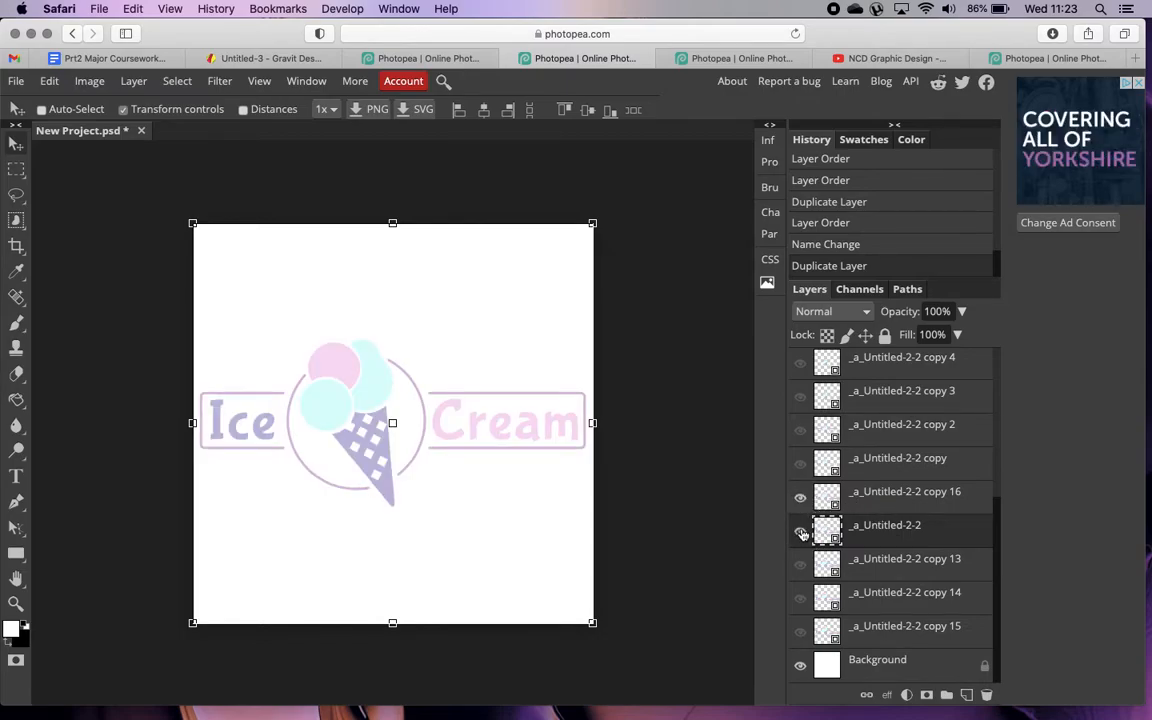
left_click(801, 466)
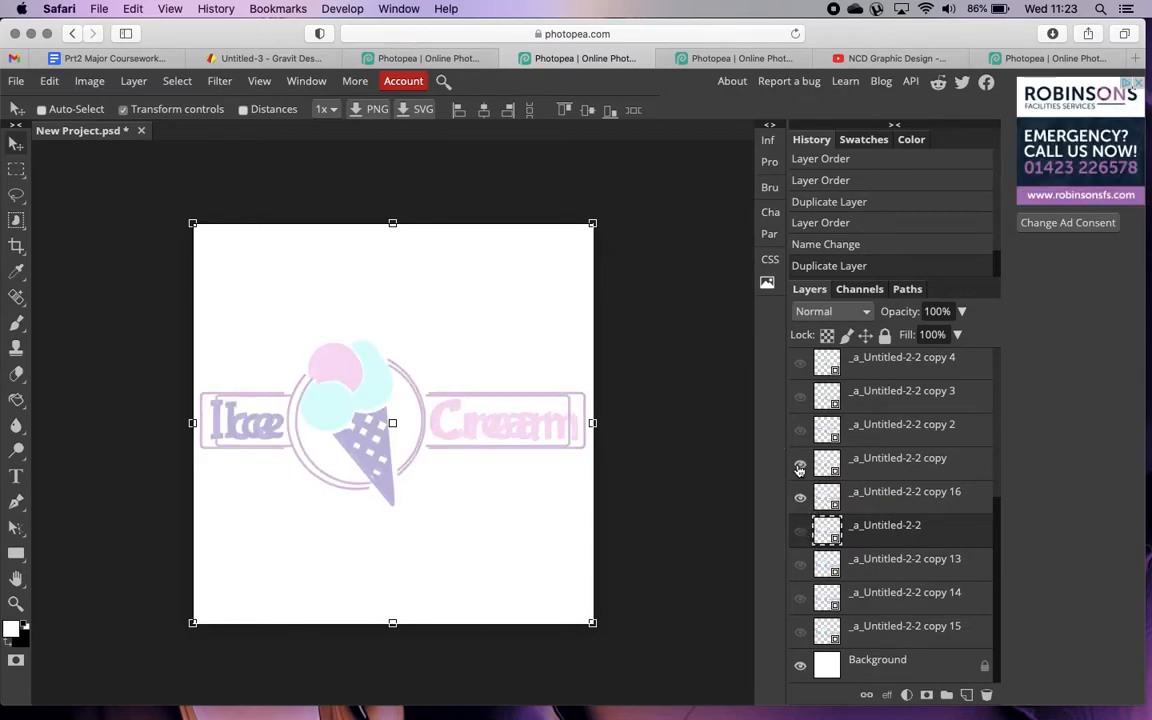
left_click(801, 466)
Show only the _a_Untitled-2-2 copy frame above the background and rotate it 20° with Free Transform.
left_click(878, 465)
left_click(801, 492)
left_click(800, 464)
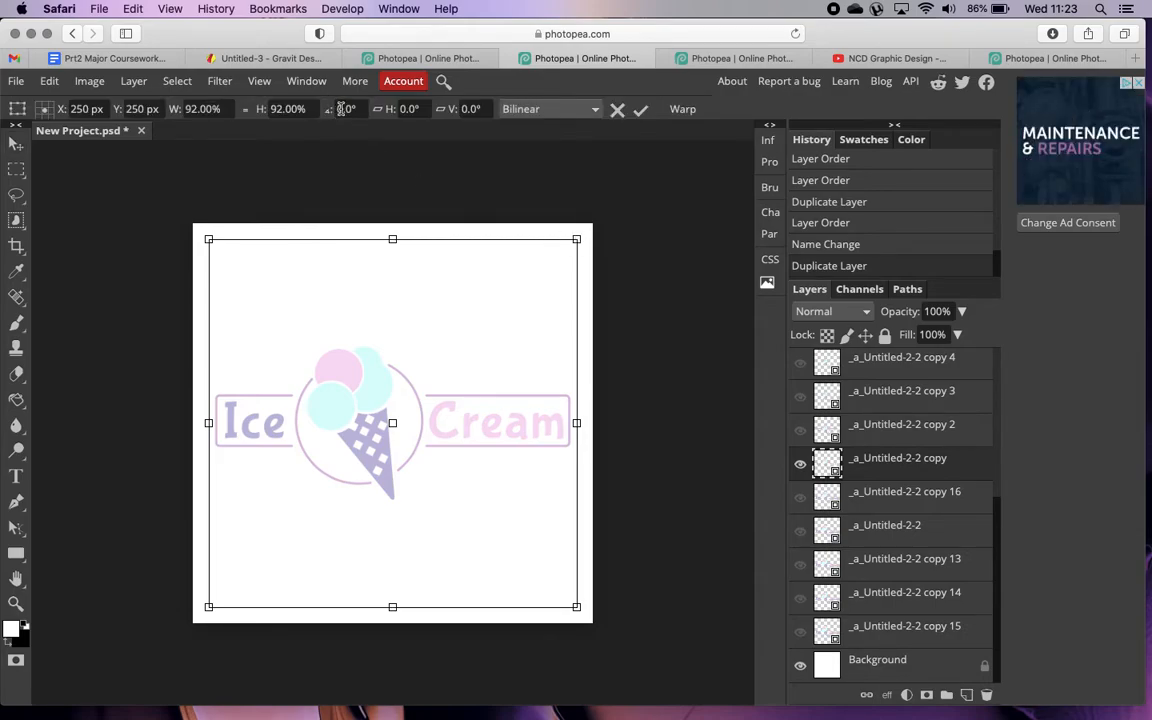
type("2")
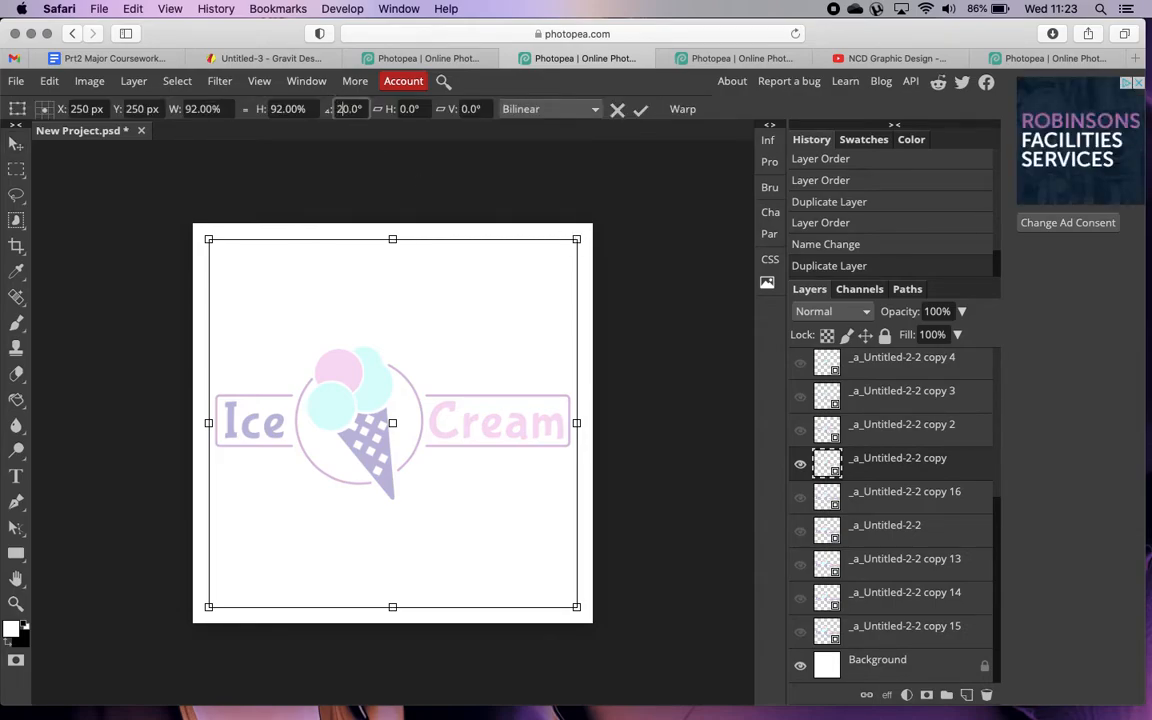
key("Return")
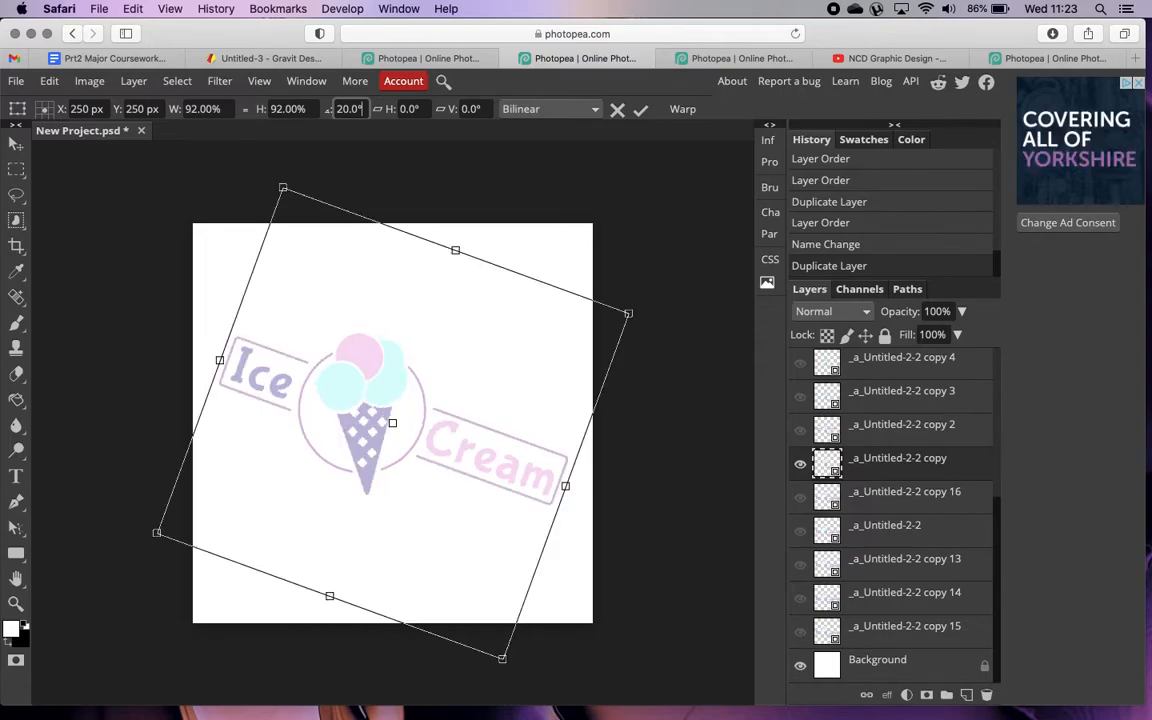
left_click(640, 109)
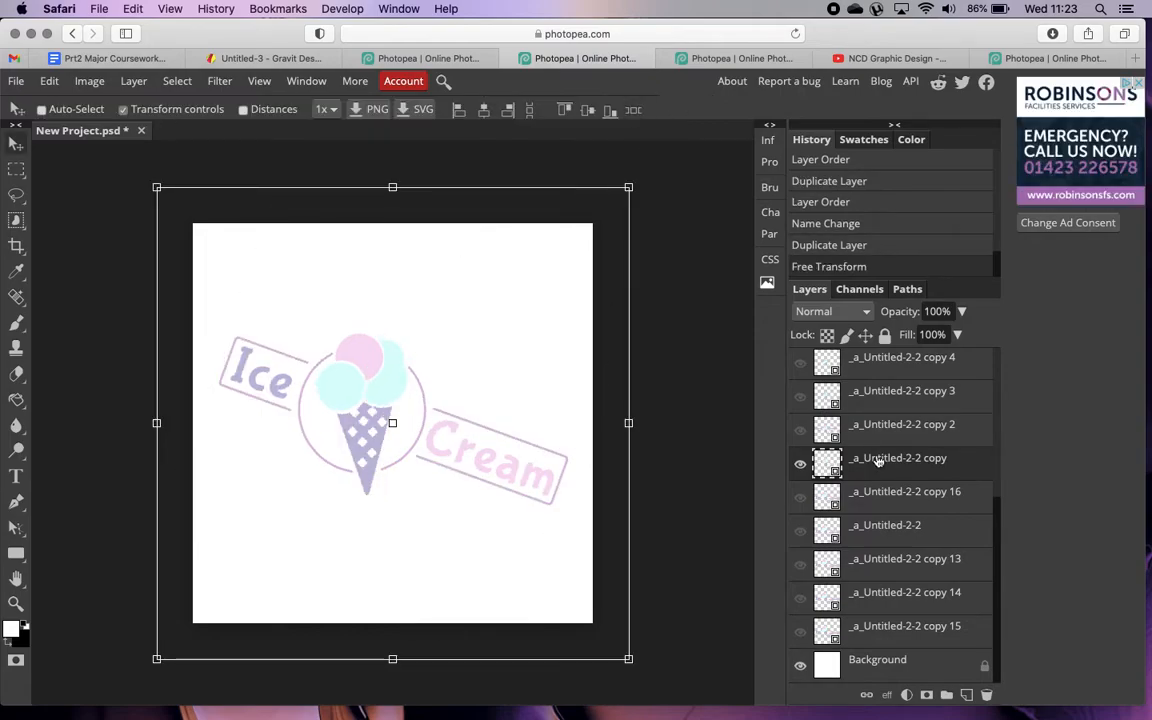
Show the _a_Untitled-2-2 copy 2 frame in place of the first copy and rotate it 40°.
left_click(800, 463)
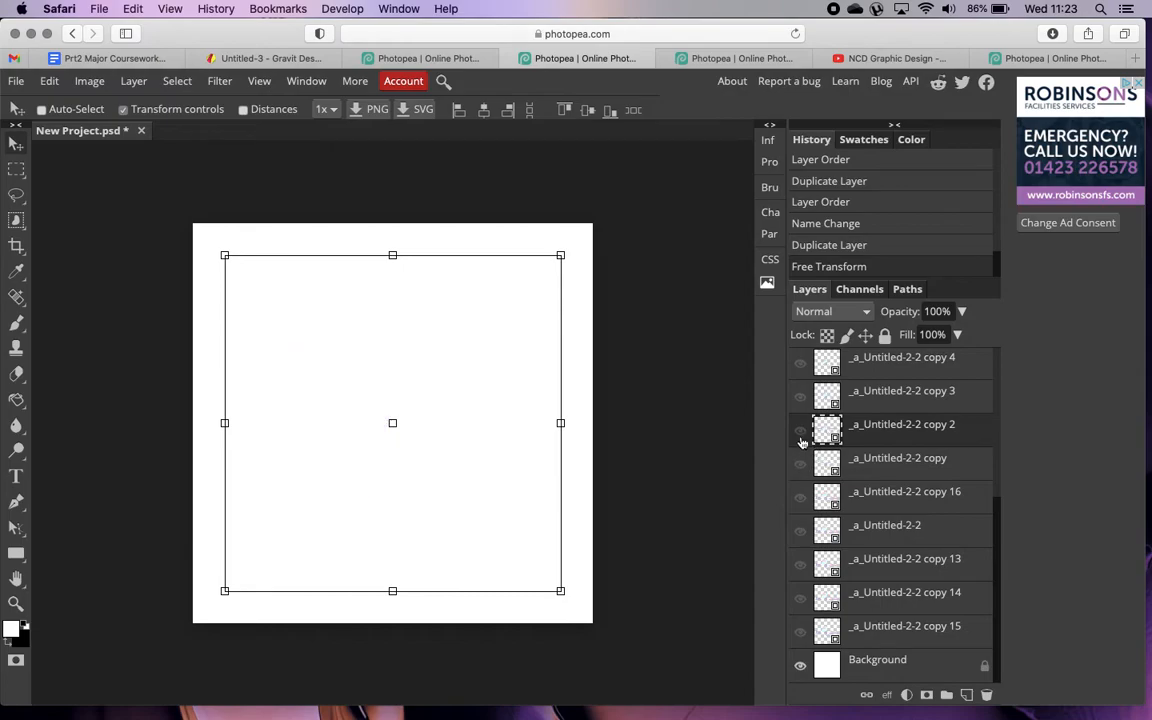
left_click(800, 430)
left_click(560, 257)
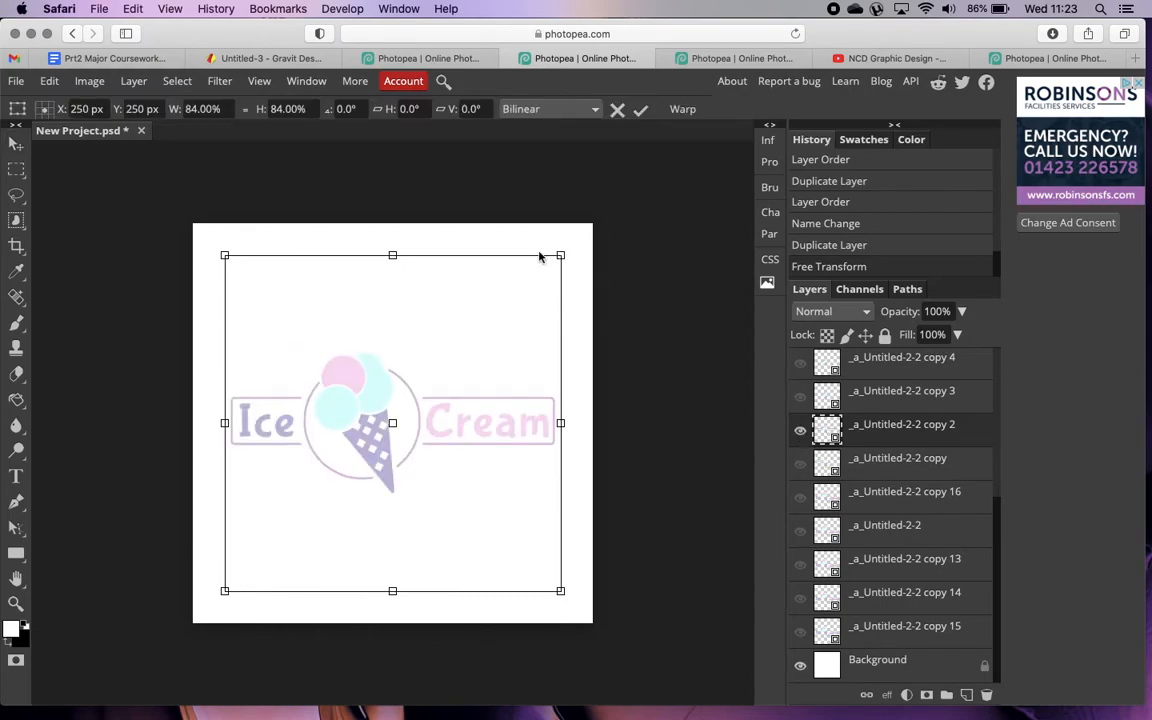
left_click(339, 108)
type("40")
key("Return")
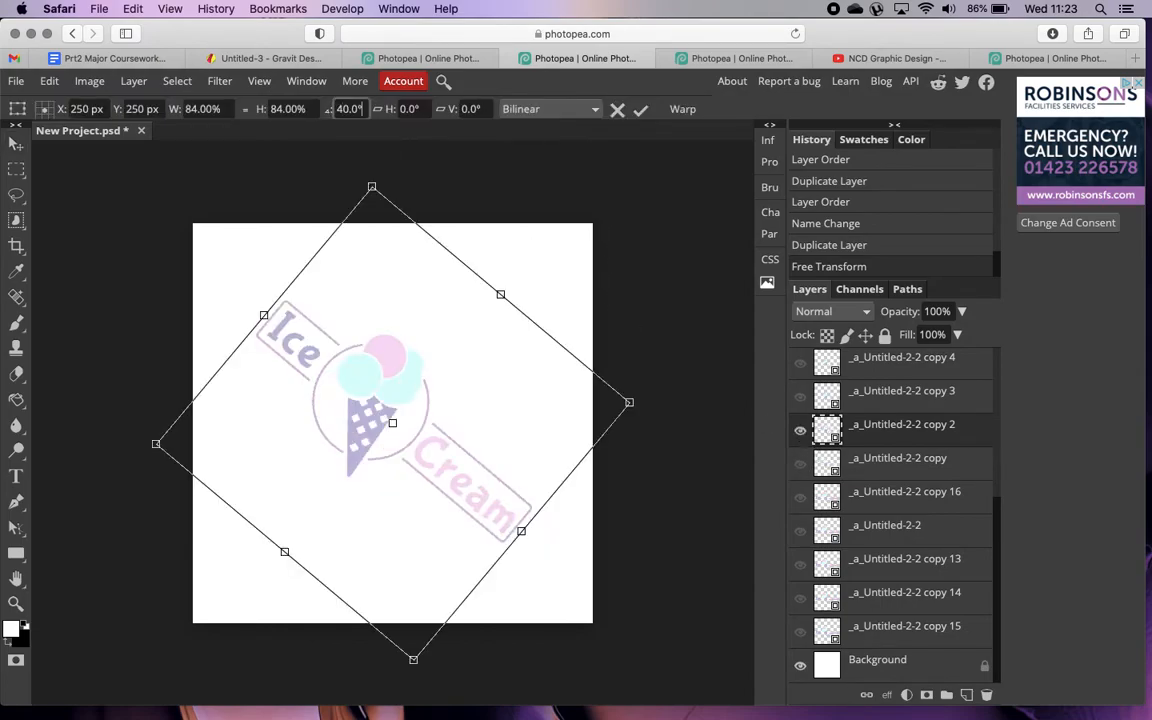
left_click(640, 109)
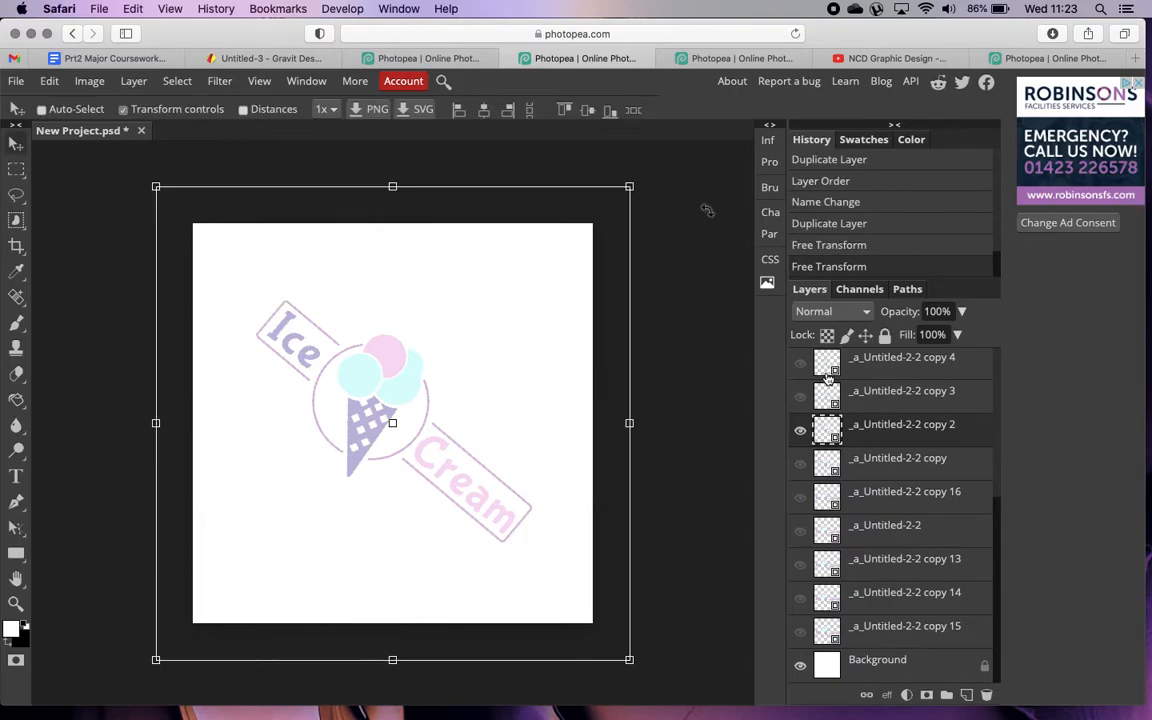
Show the _a_Untitled-2-2 copy 3 frame in place of copy 2 and rotate it 60° with Free Transform.
left_click(800, 398)
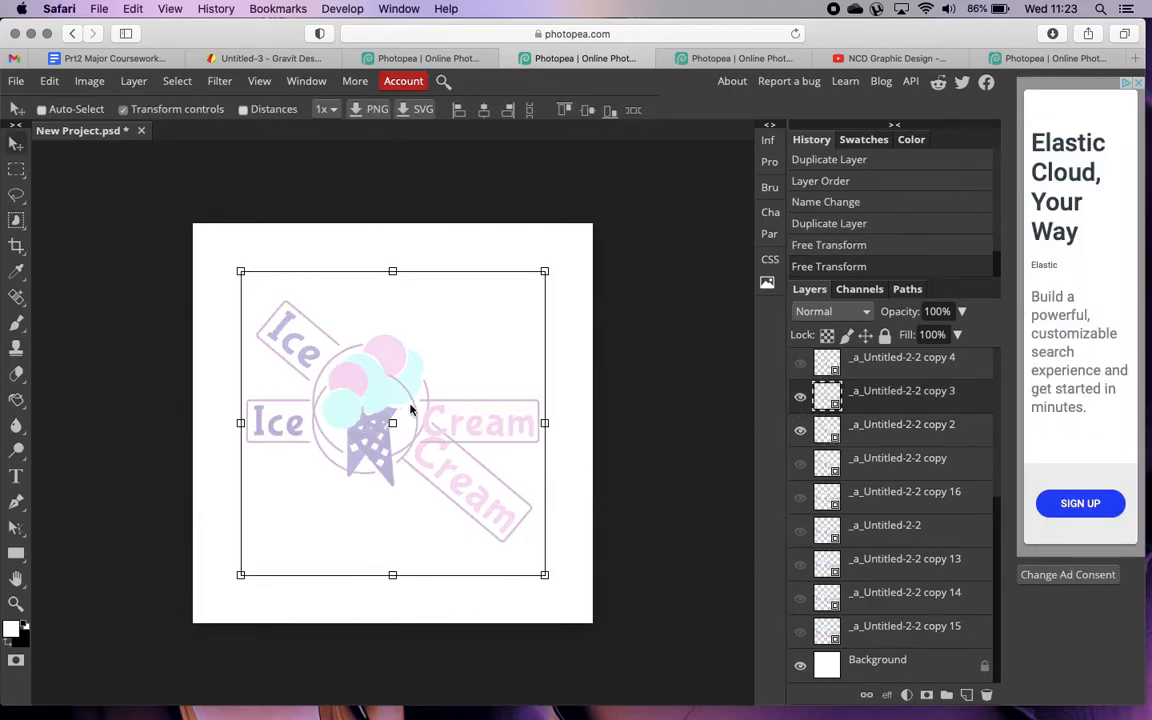
left_click(800, 430)
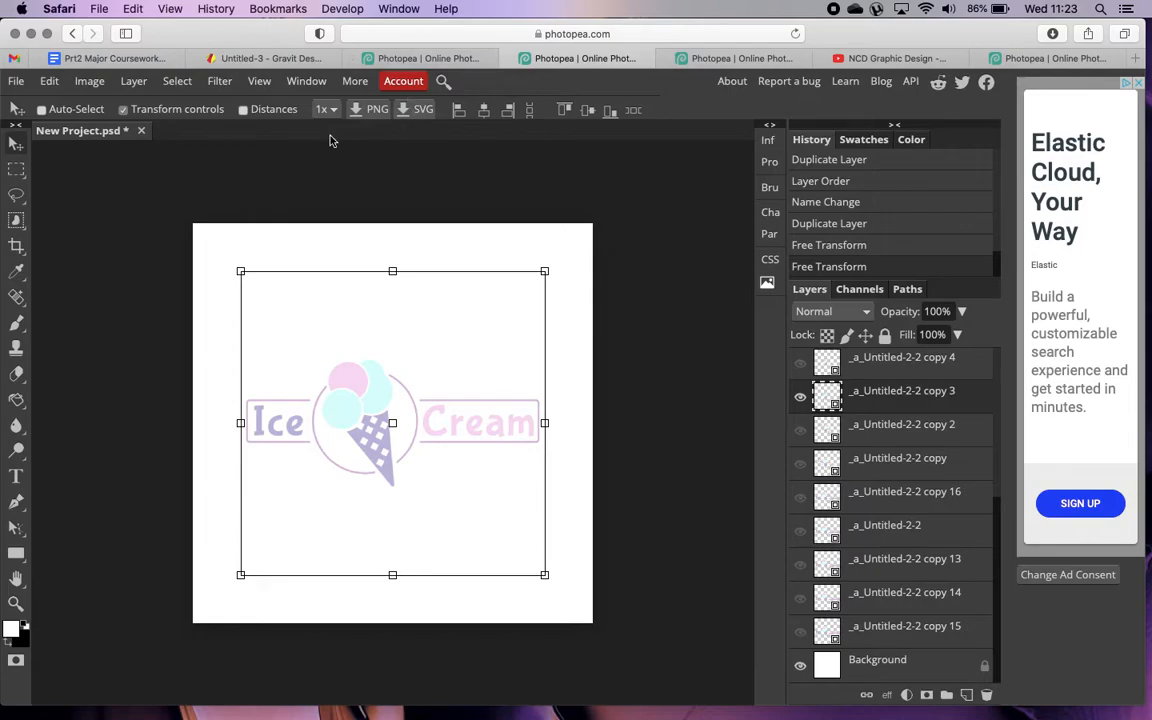
left_click(540, 270)
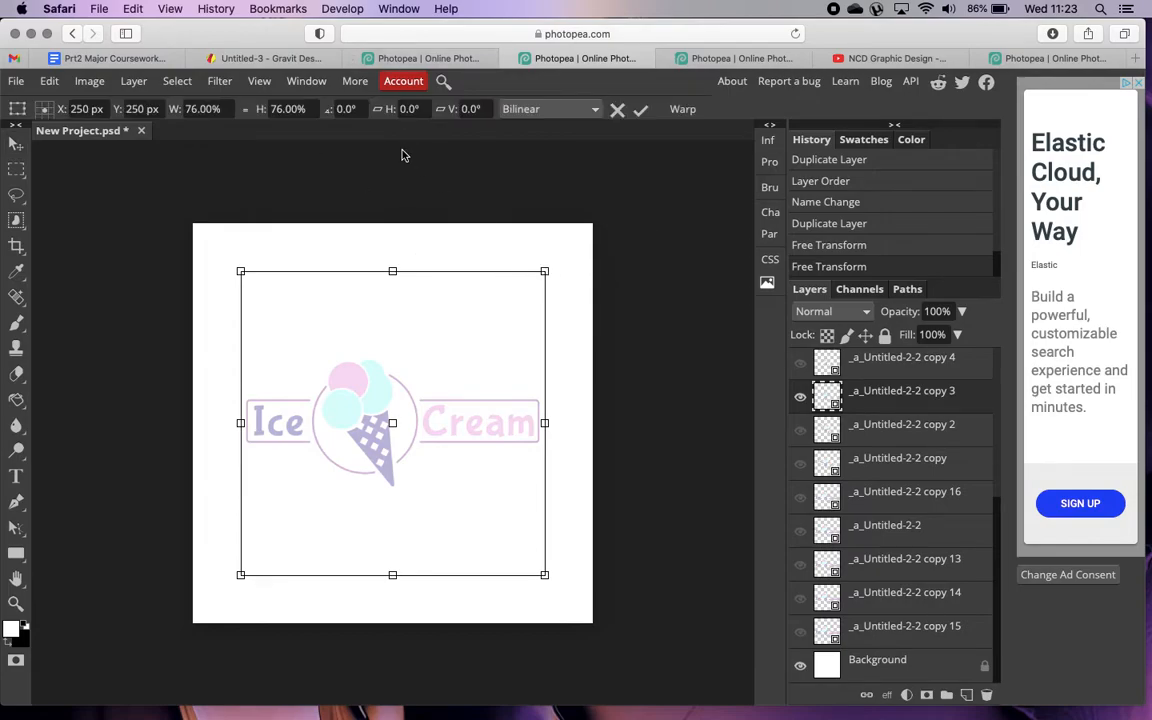
left_click(345, 109)
key("Return")
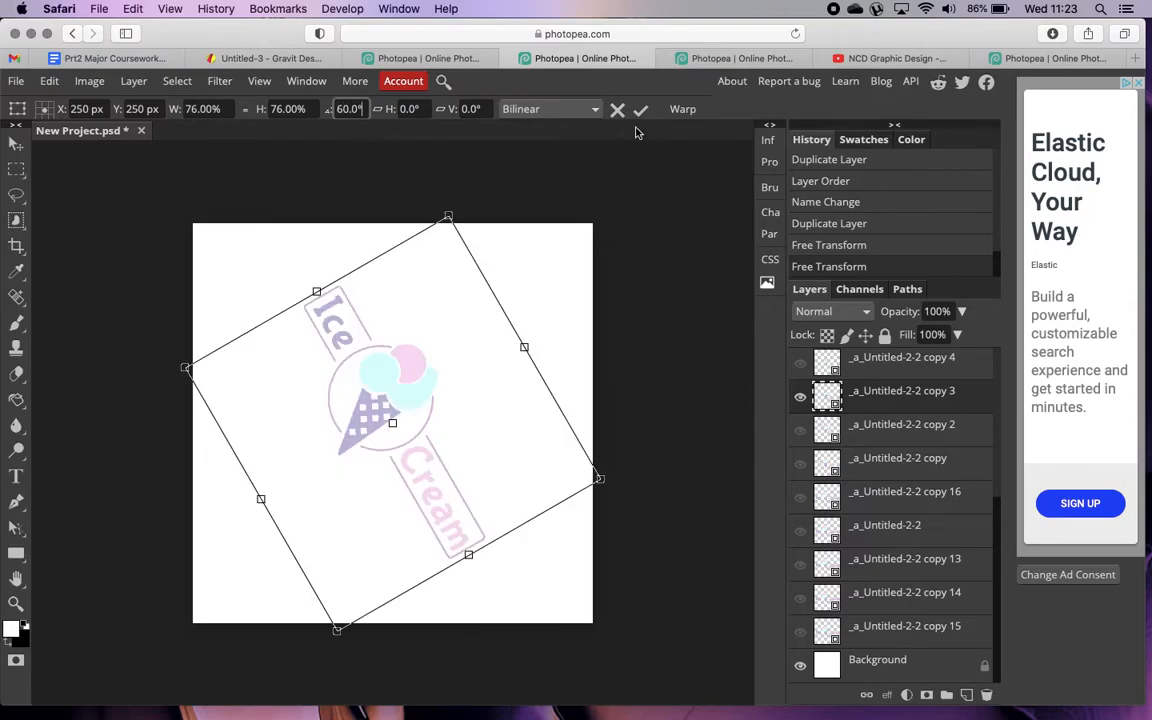
left_click(640, 109)
Show the _a_Untitled-2-2 copy 4 frame in place of copy 3, rotate it 60° and correct its rotation to 80°.
scroll(799, 399, "up", 2)
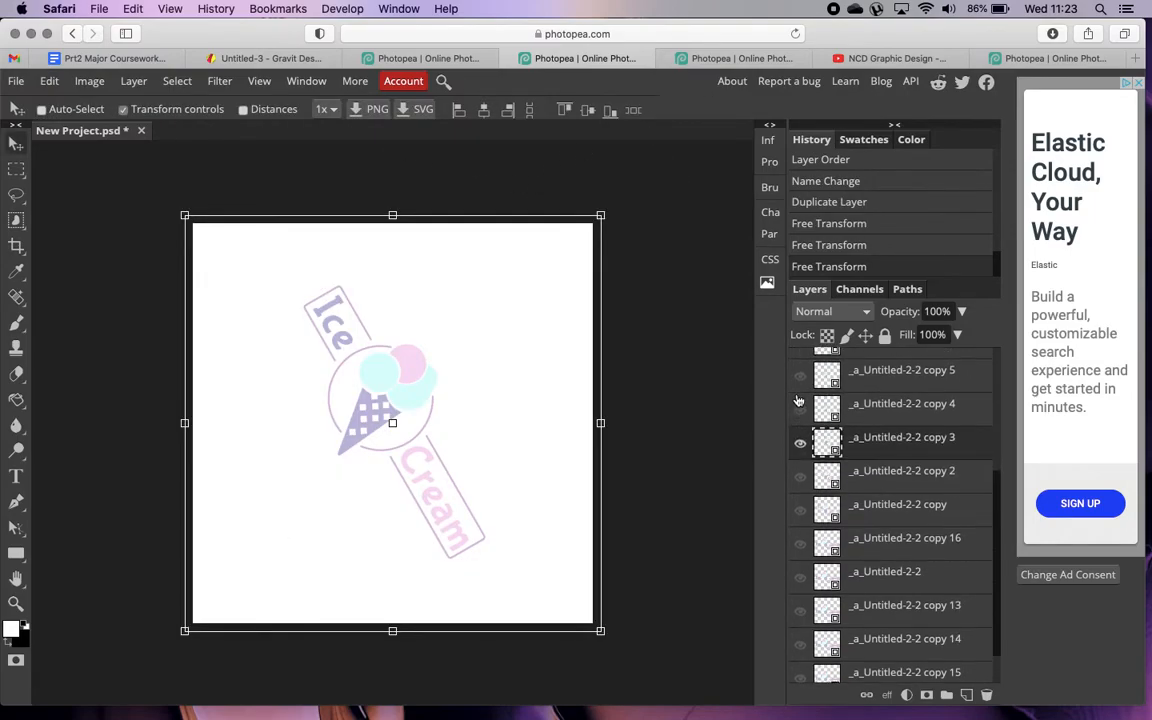
left_click(799, 437)
left_click(800, 408)
left_click(852, 413)
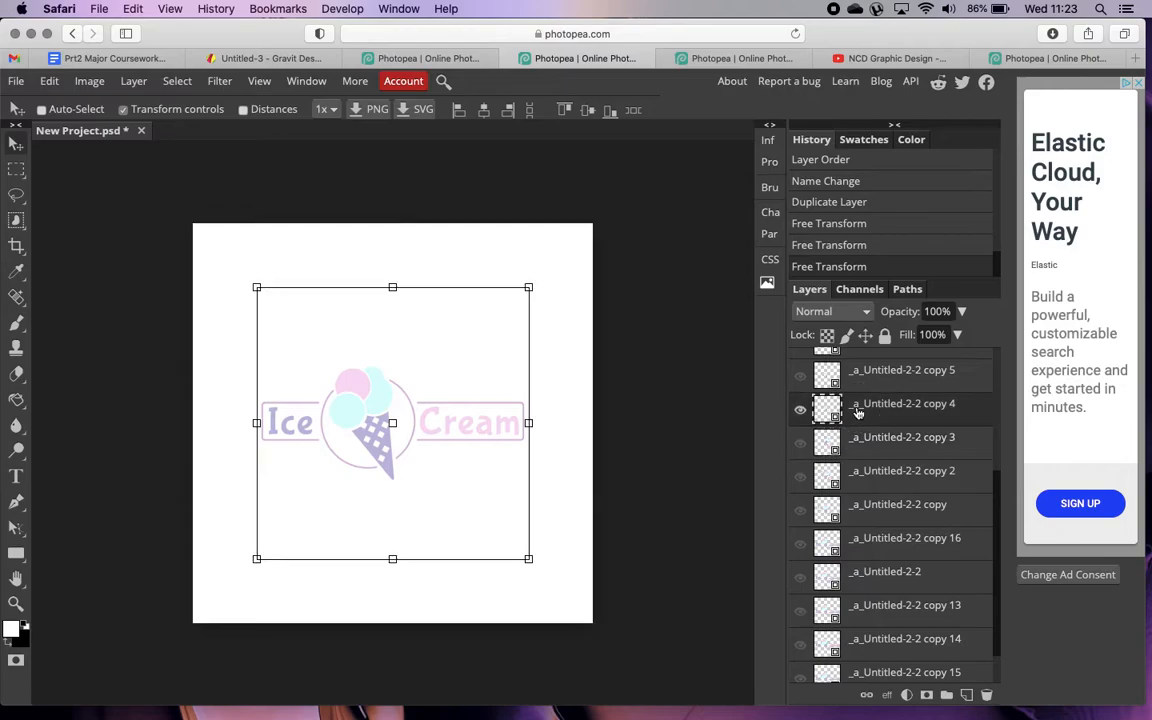
left_click(530, 288)
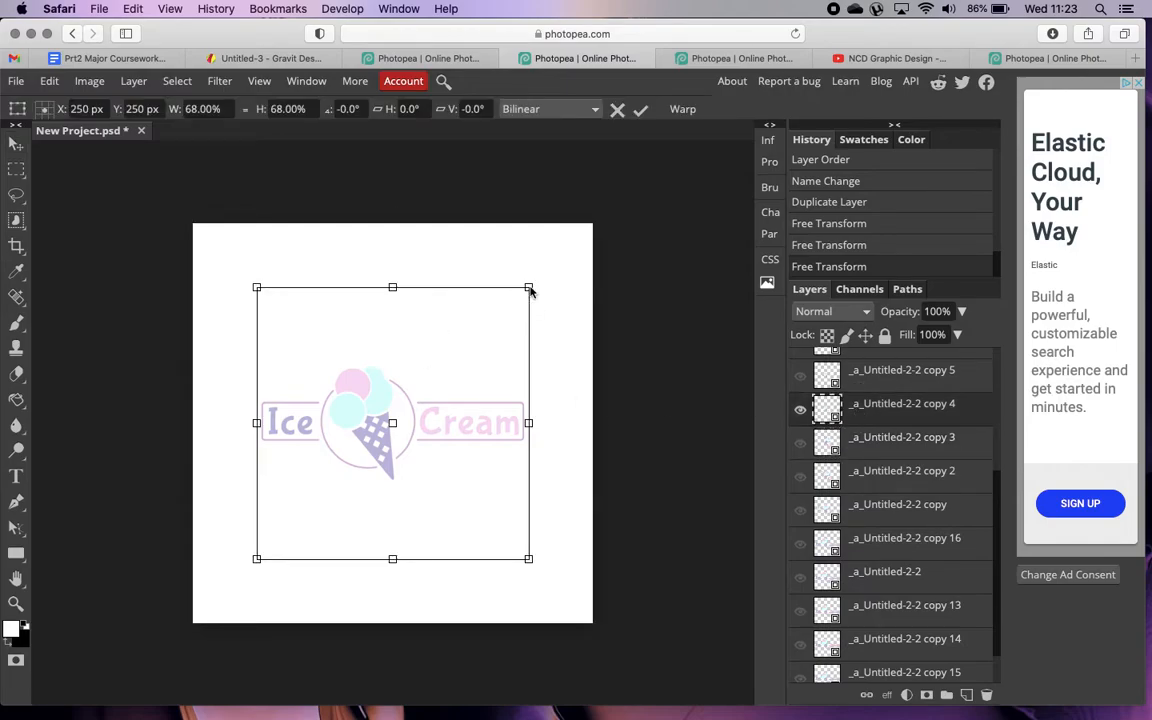
left_click(342, 109)
key("Return")
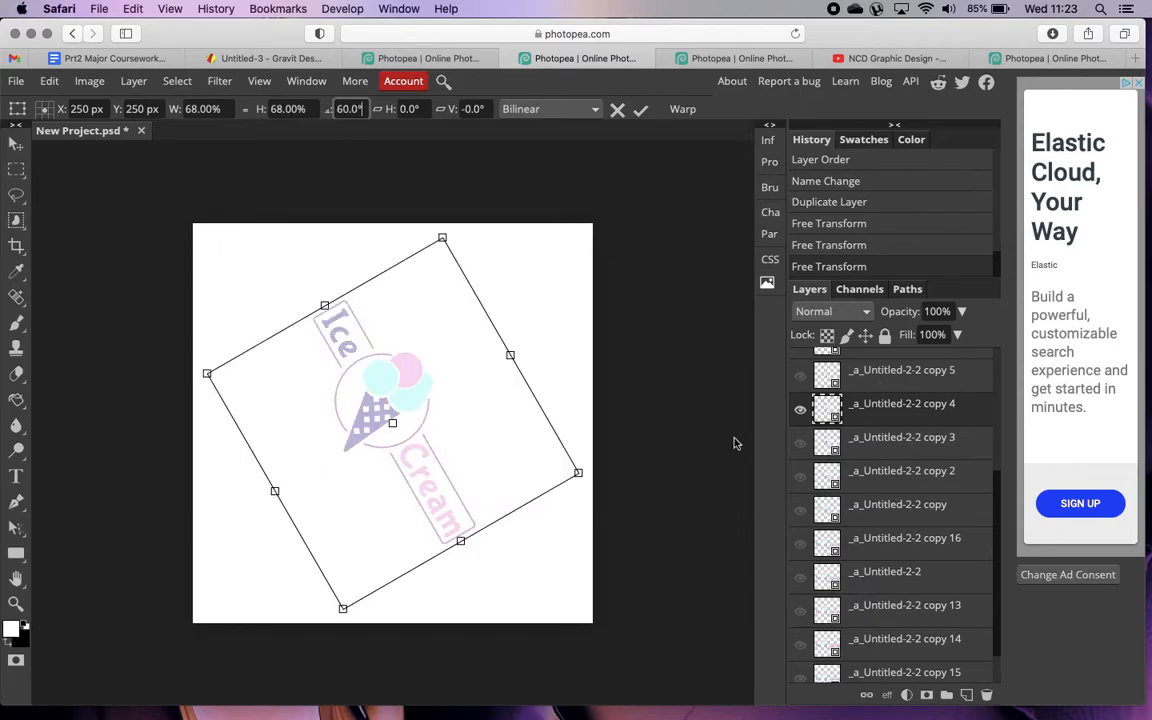
key("Return")
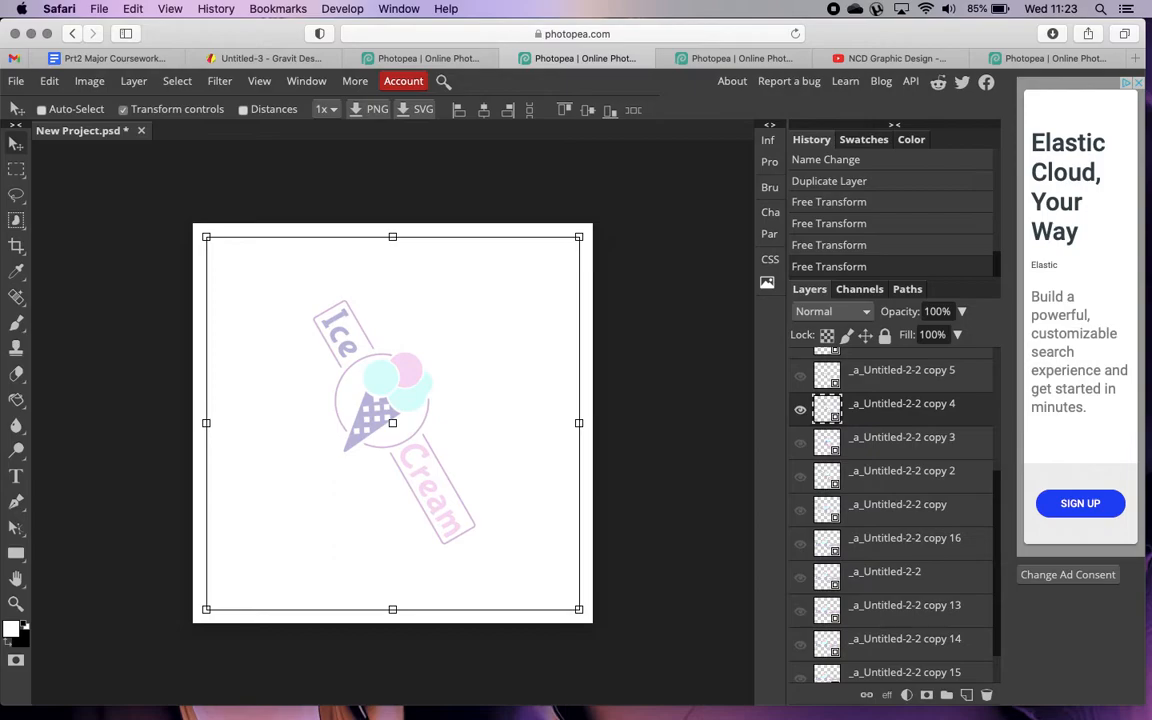
left_click(580, 236)
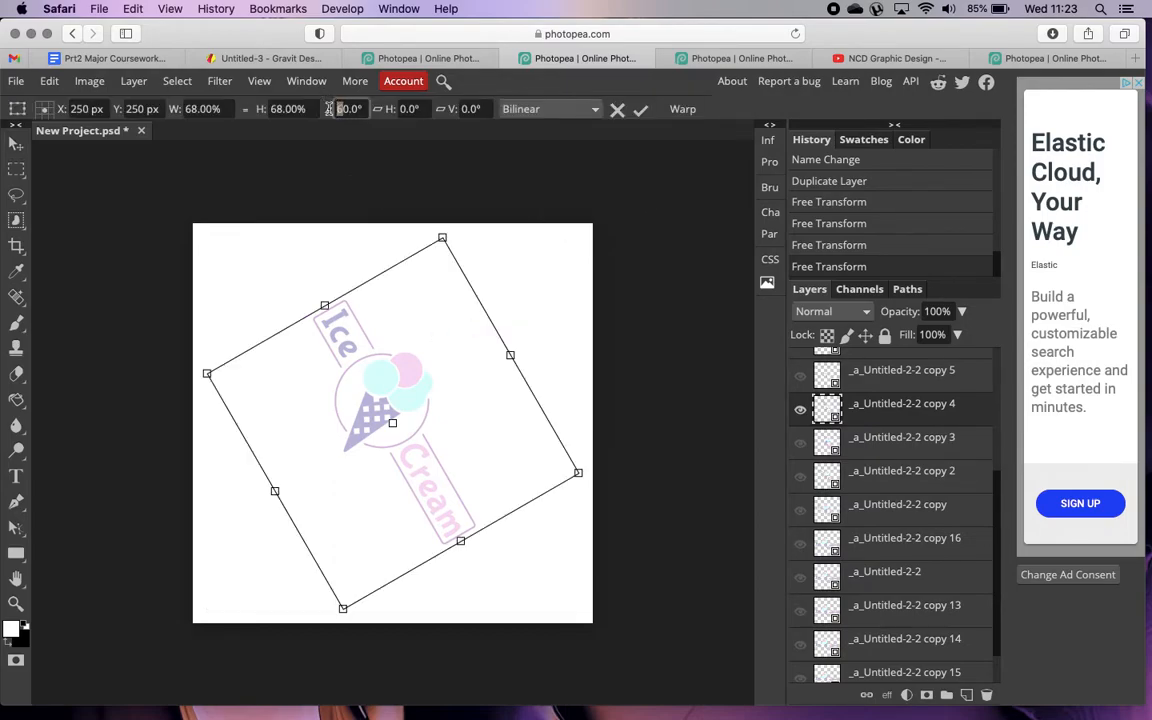
left_click(640, 111)
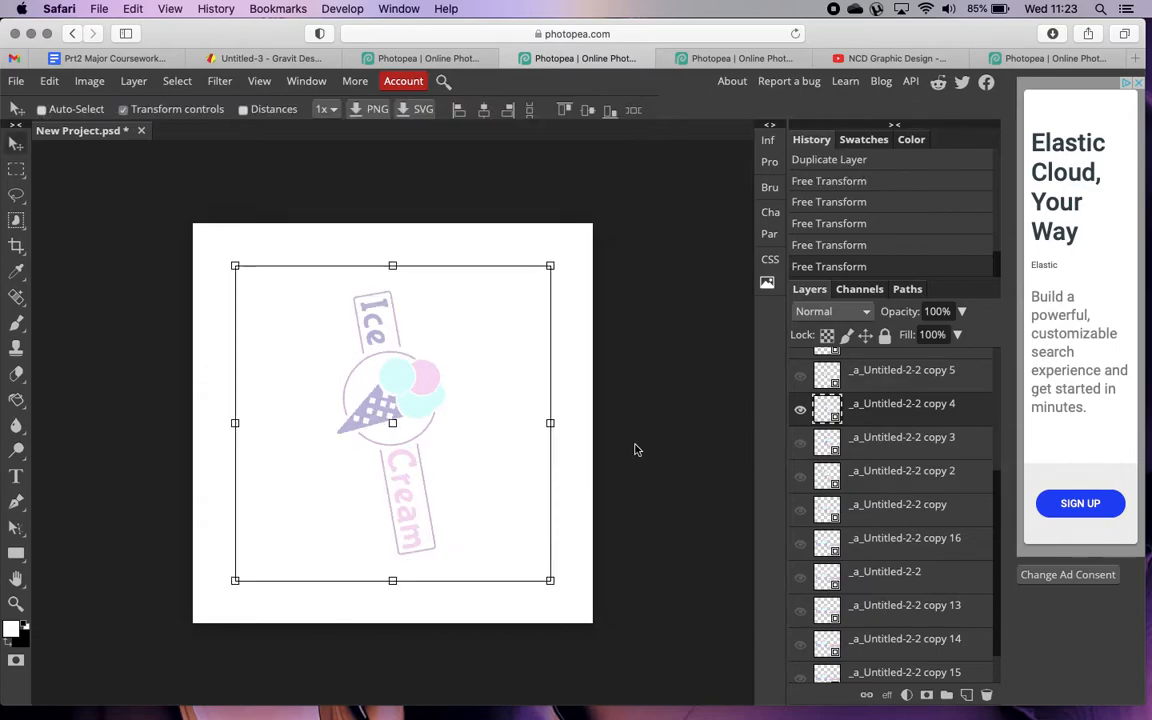
Show the _a_Untitled-2-2 copy 5 frame in place of copy 4 and rotate it 100°.
left_click(800, 376)
left_click(800, 409)
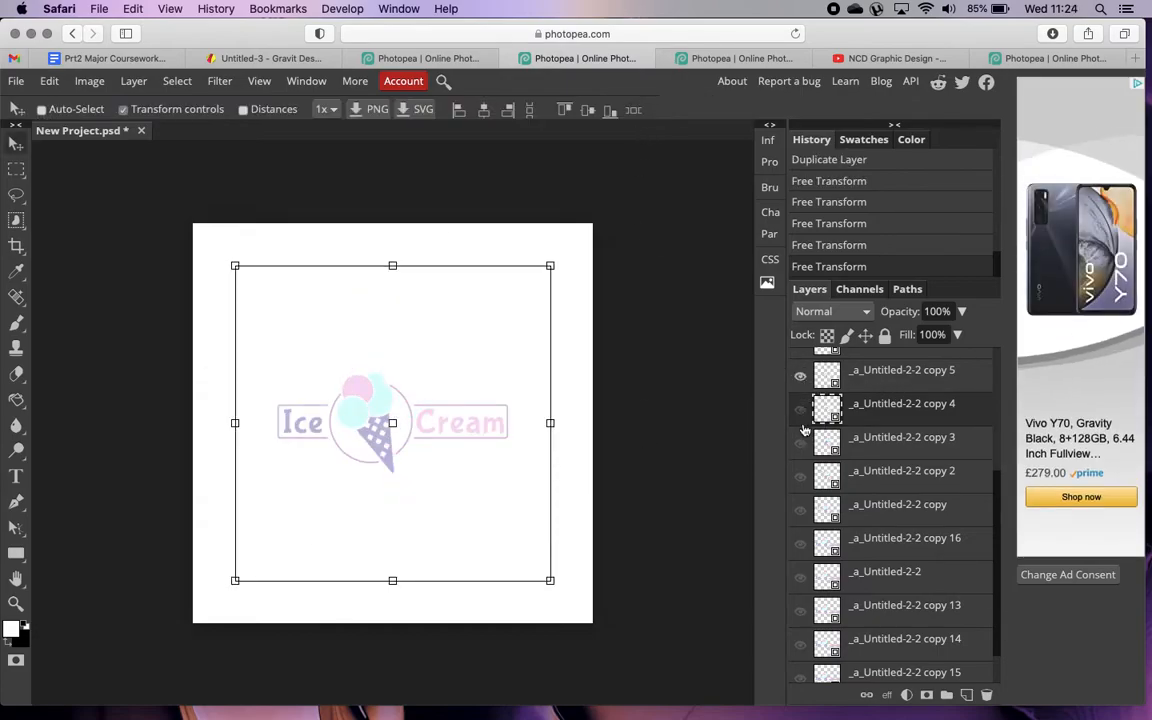
left_click(889, 386)
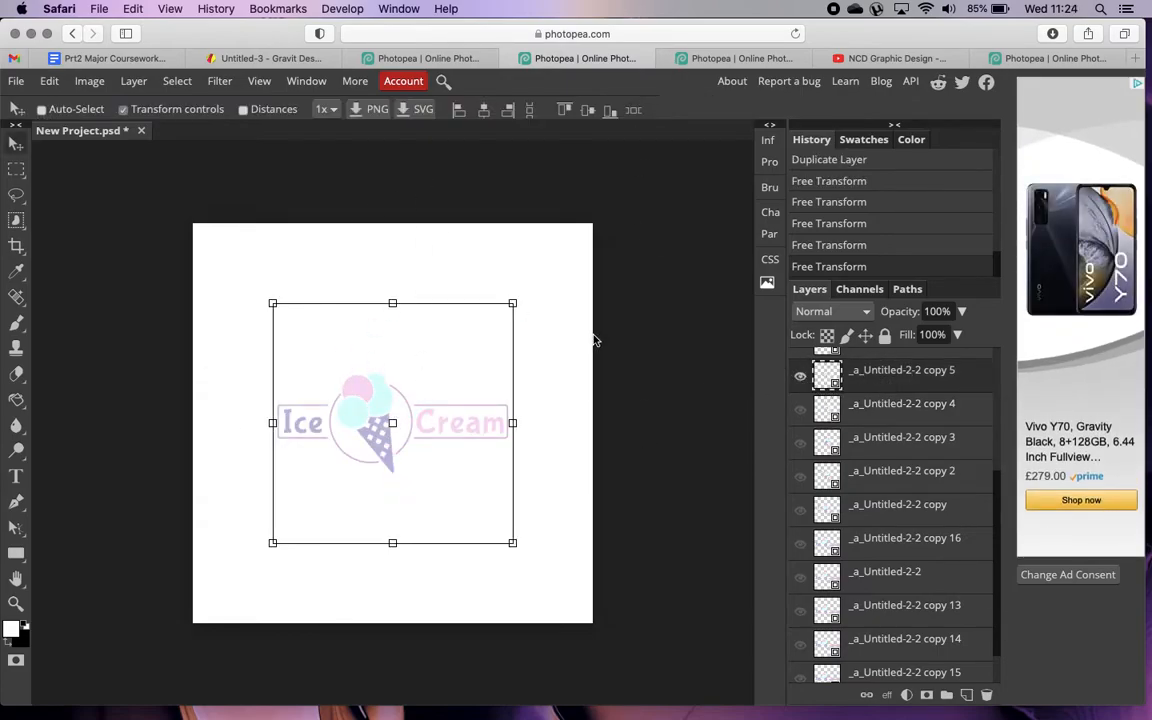
left_click(512, 303)
left_click(339, 110)
key("Return")
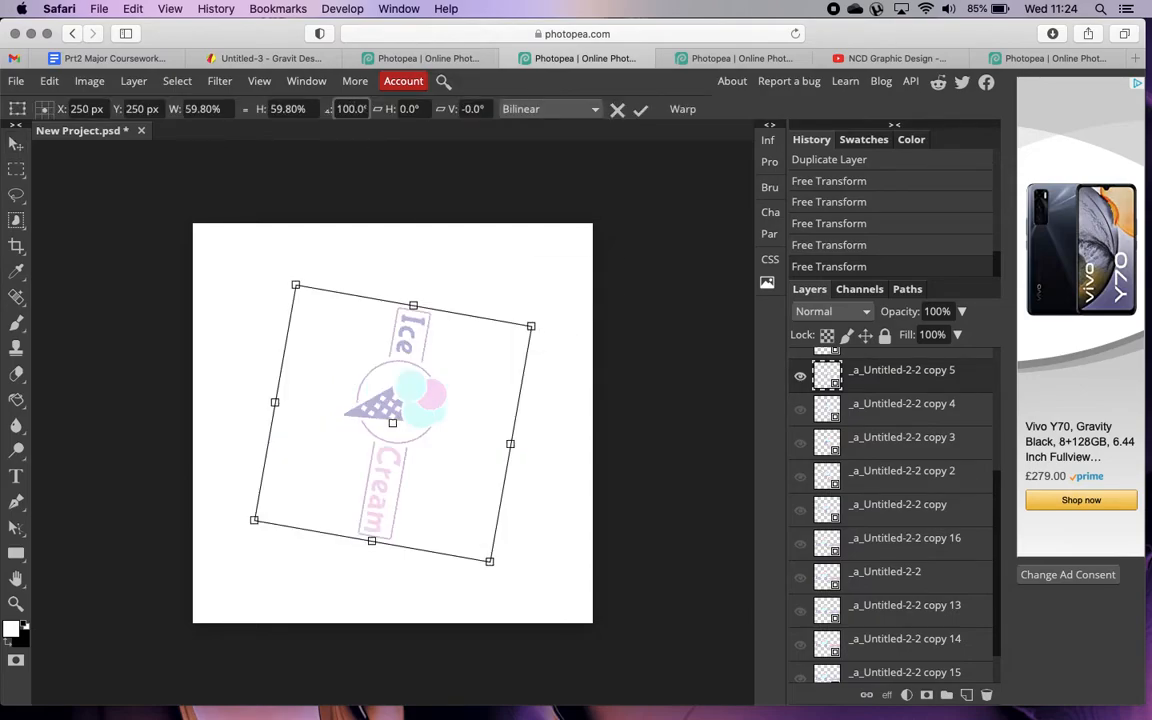
left_click(640, 109)
Show the _a_Untitled-2-2 copy 6 frame in place of copy 5 and rotate it 120°.
scroll(803, 458, "up", 3)
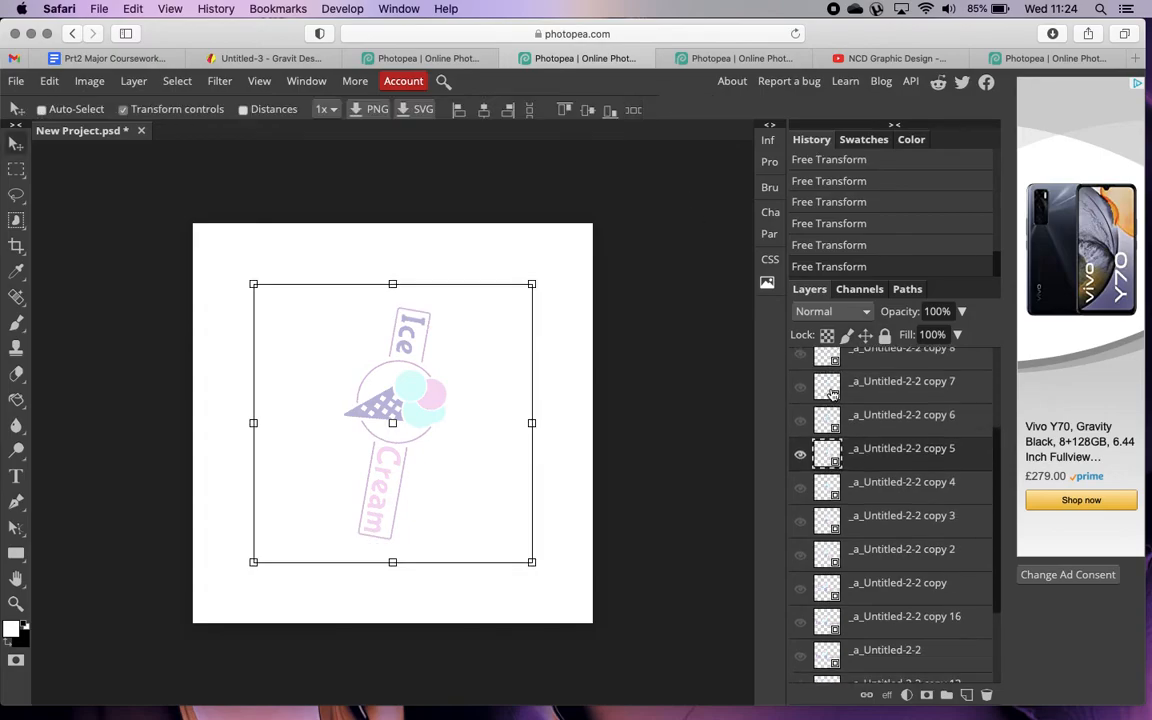
left_click(801, 484)
left_click(800, 447)
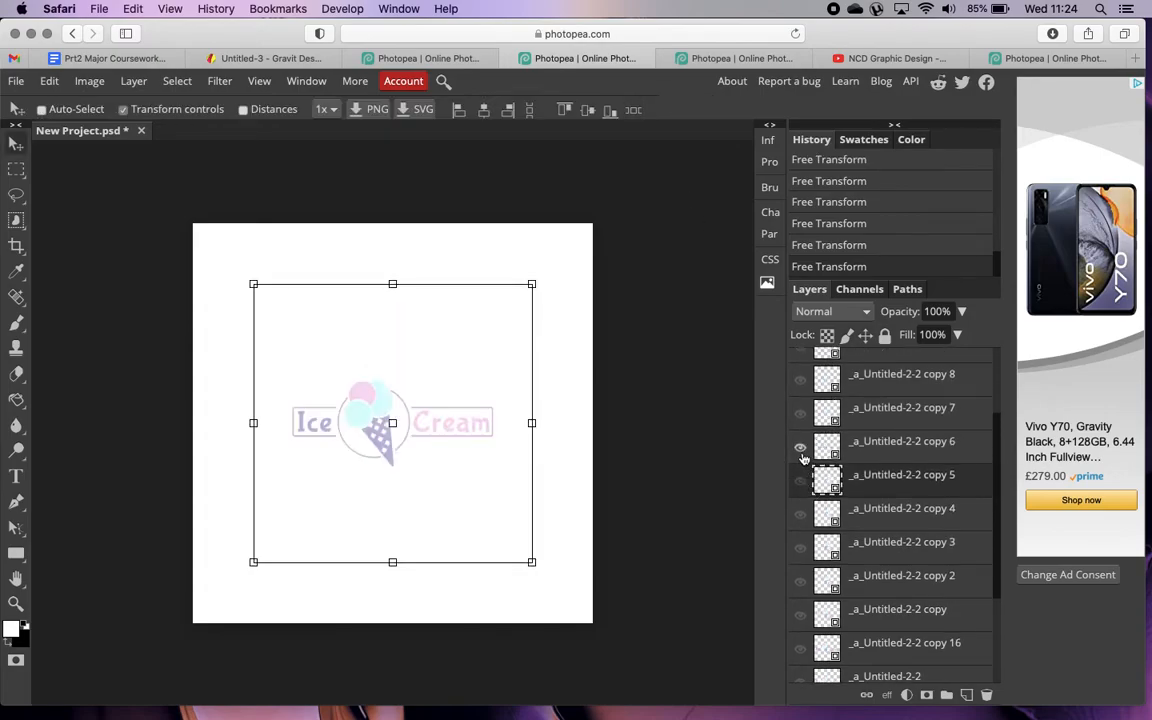
left_click(812, 460)
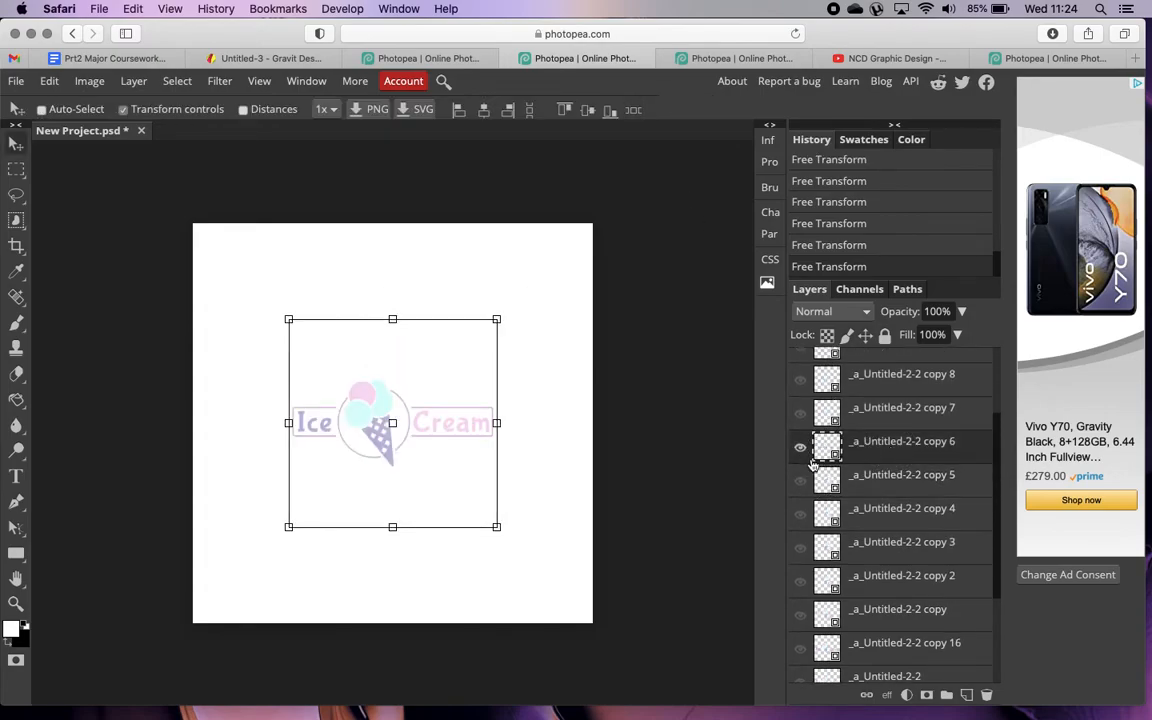
left_click(498, 321)
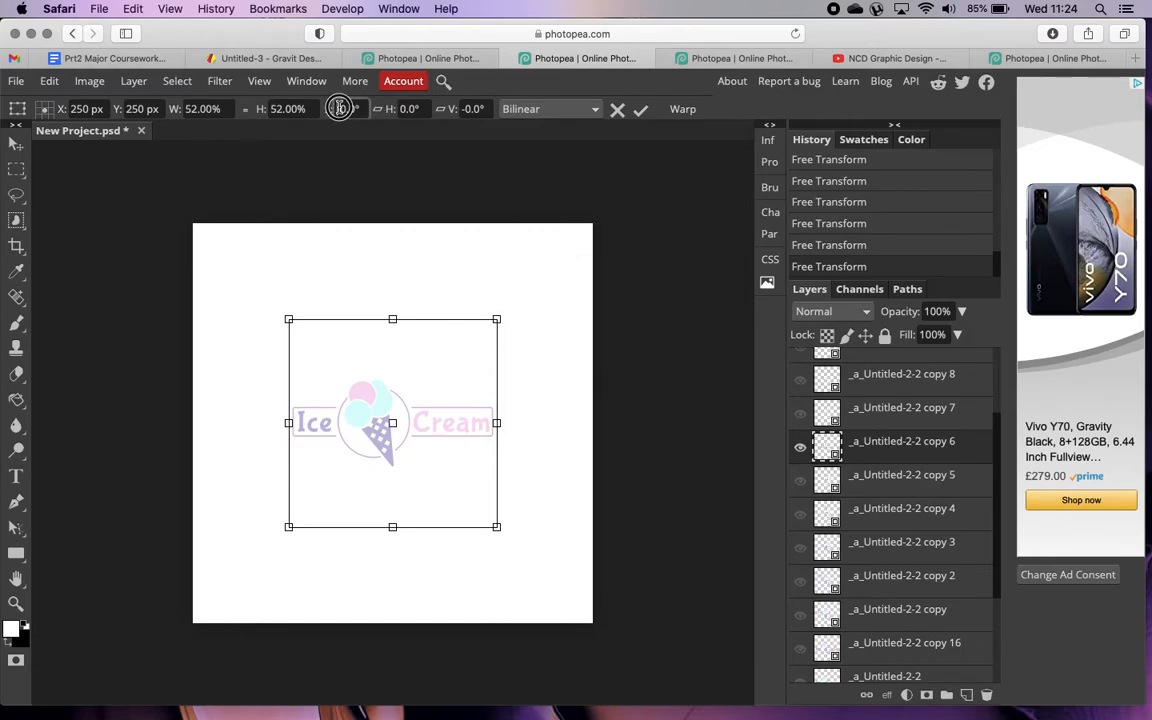
type("120.0")
left_click(640, 110)
Show the _a_Untitled-2-2 copy 7 frame in place of copy 6 and rotate it 140°.
scroll(800, 481, "up", 2)
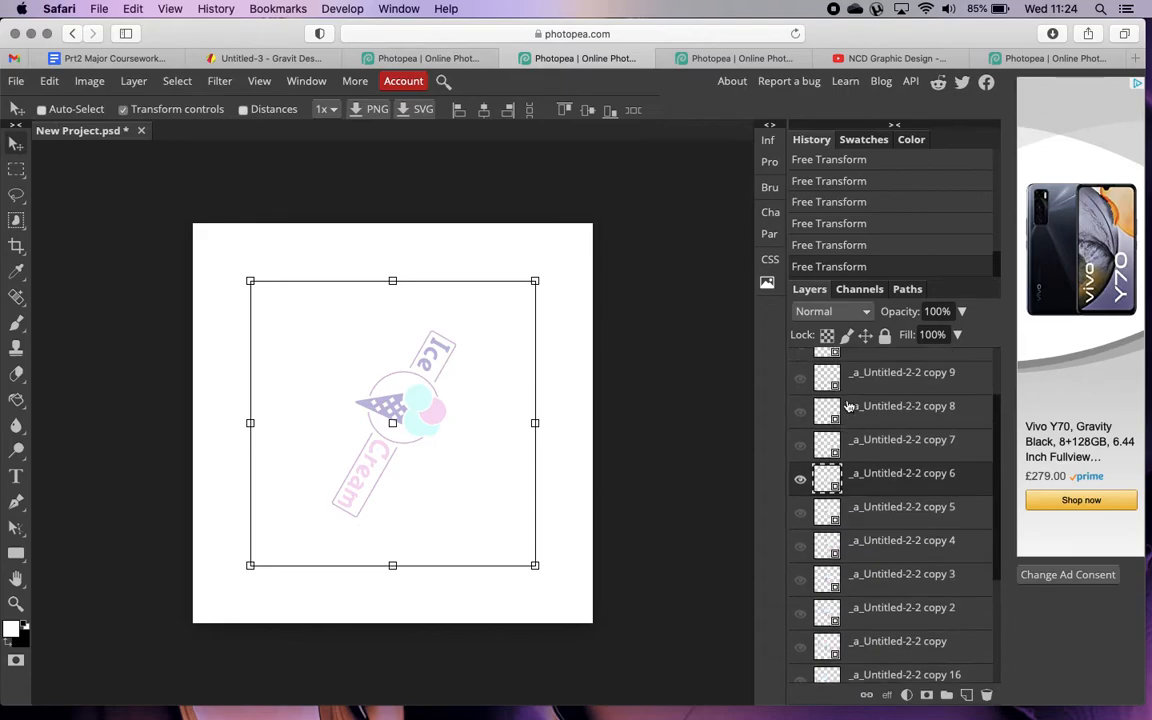
left_click(800, 481)
left_click(800, 452)
left_click(826, 452)
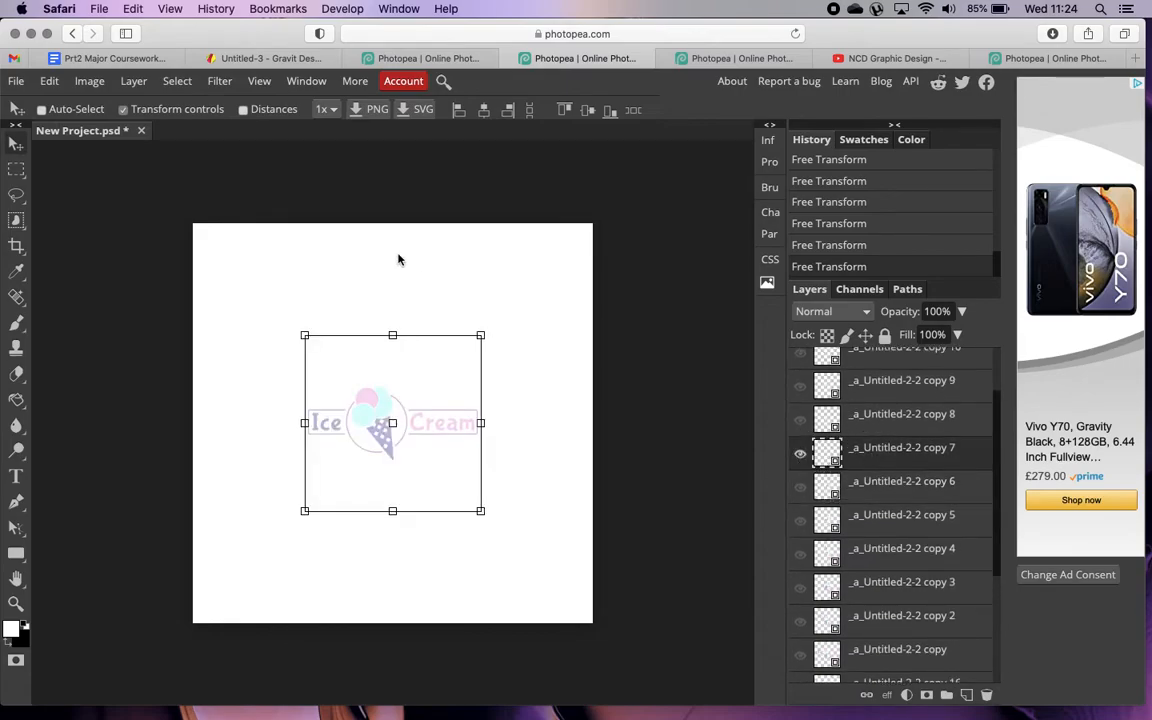
left_click(483, 338)
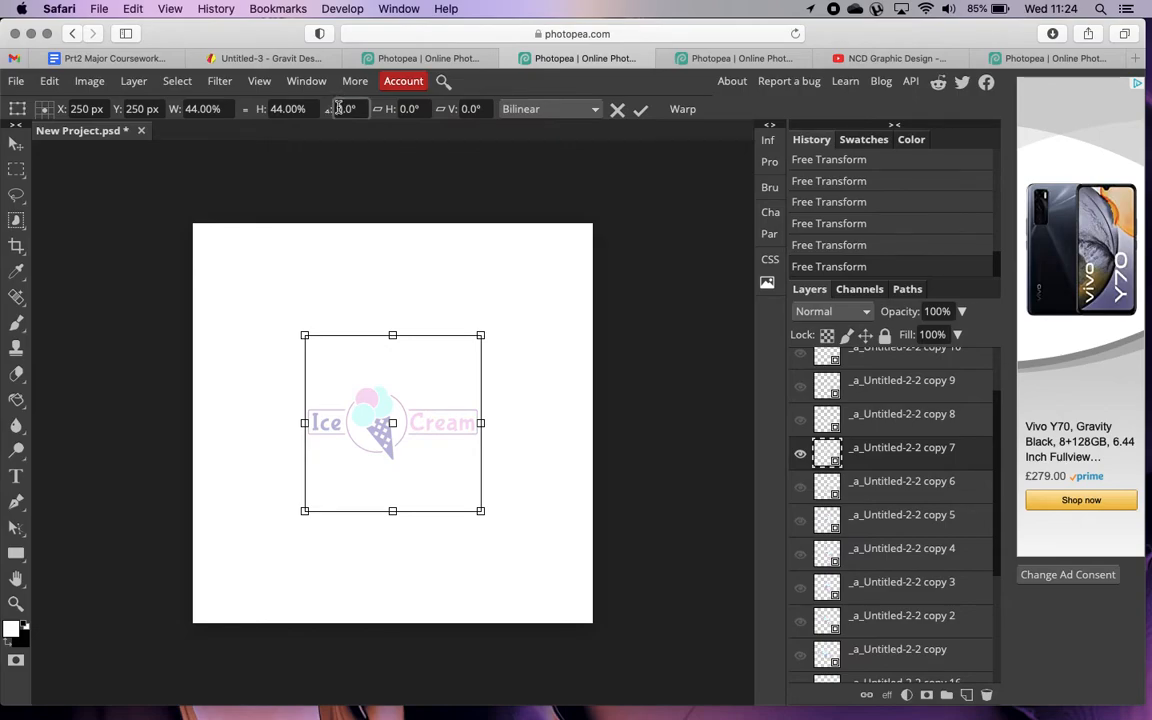
type("14")
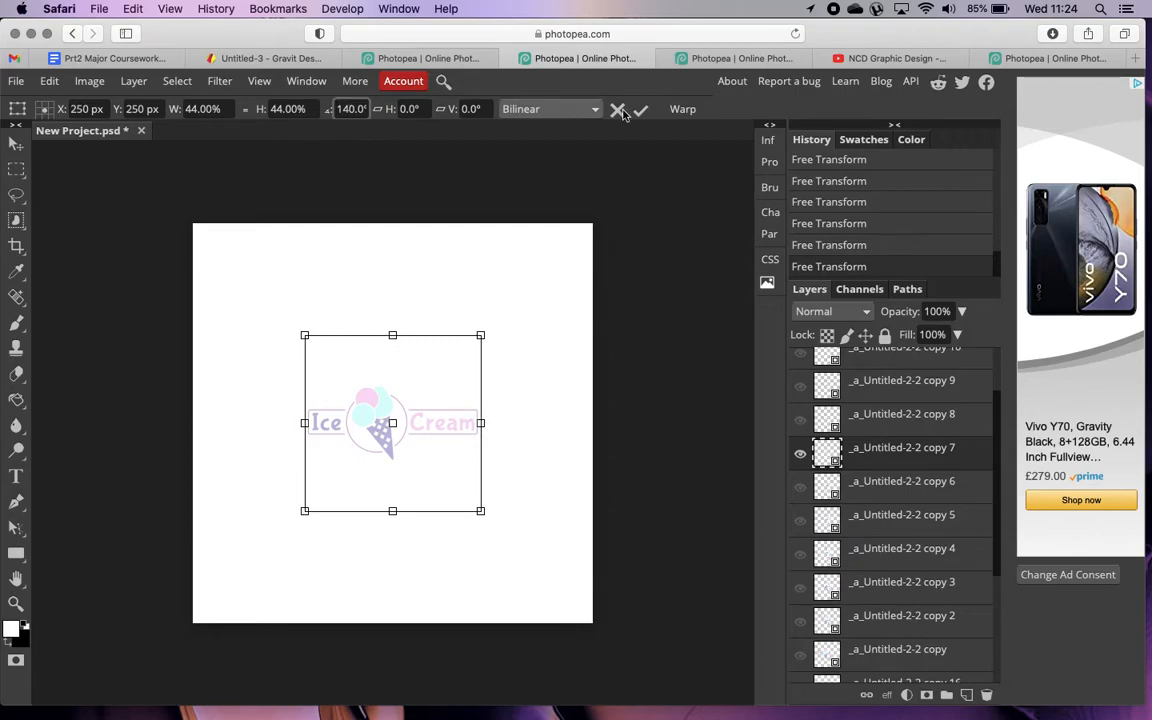
left_click(638, 110)
Show the _a_Untitled-2-2 copy 8 frame in place of copy 7 and rotate it 160°.
left_click(801, 454)
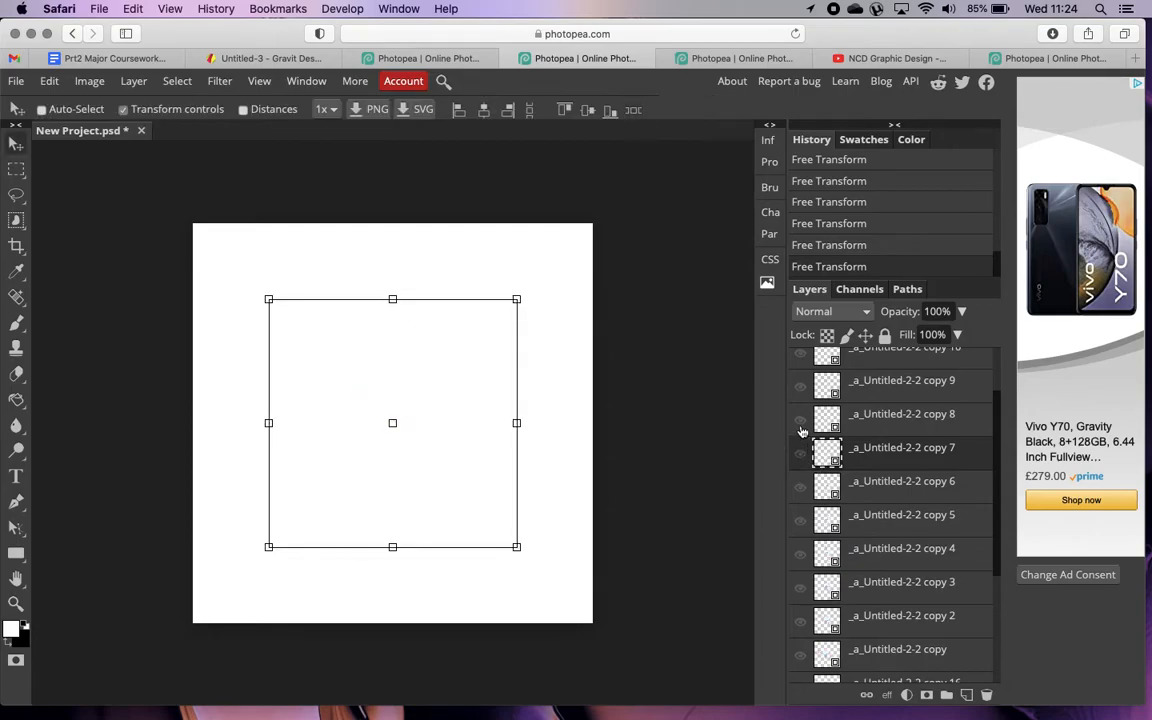
left_click(801, 419)
left_click(815, 424)
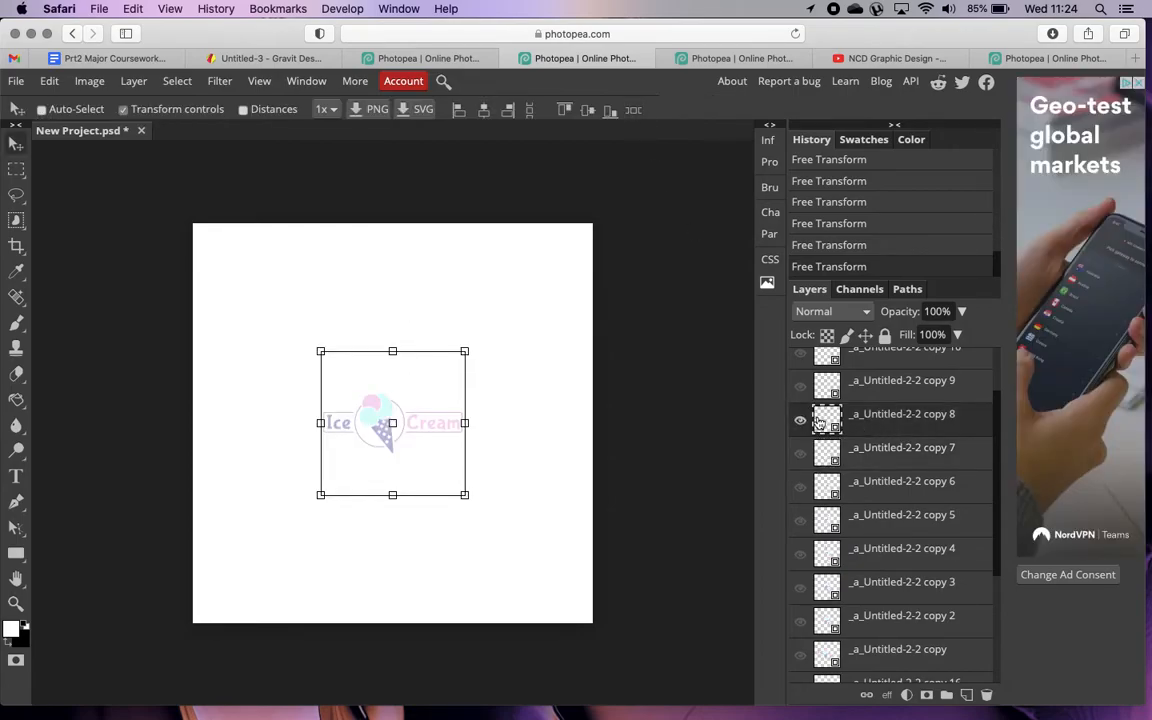
scroll(860, 450, "up", 2)
left_click(465, 356)
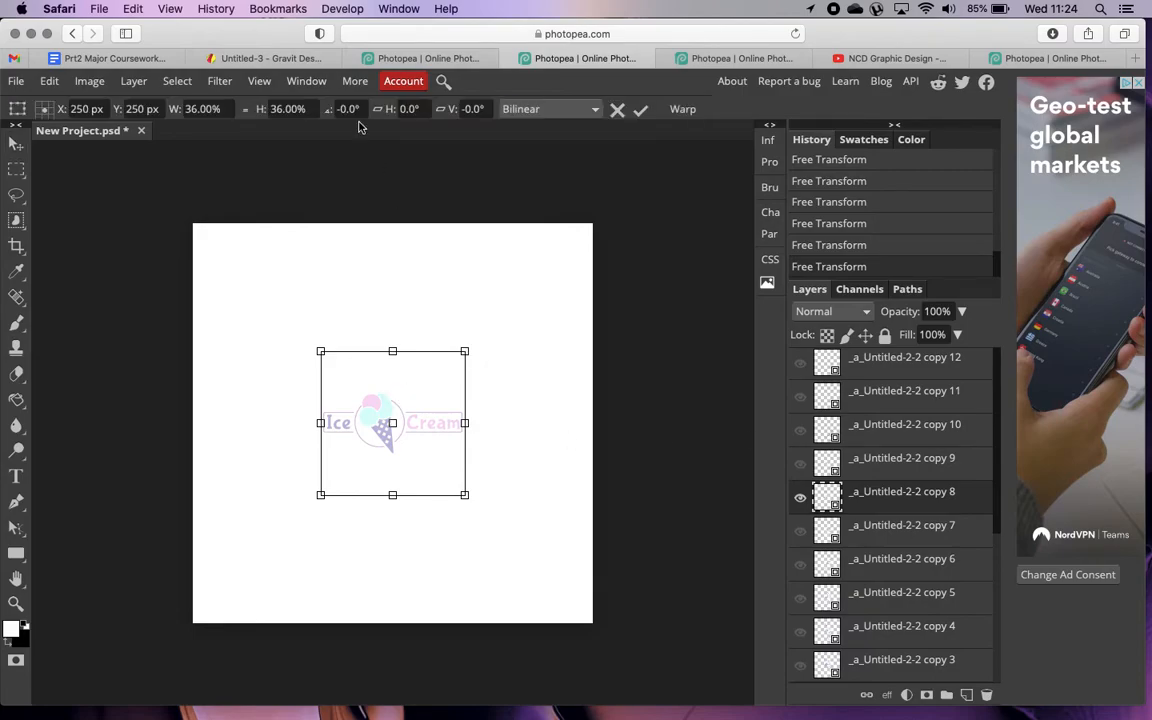
left_click(341, 107)
key("BackSpace")
type("16")
left_click(640, 110)
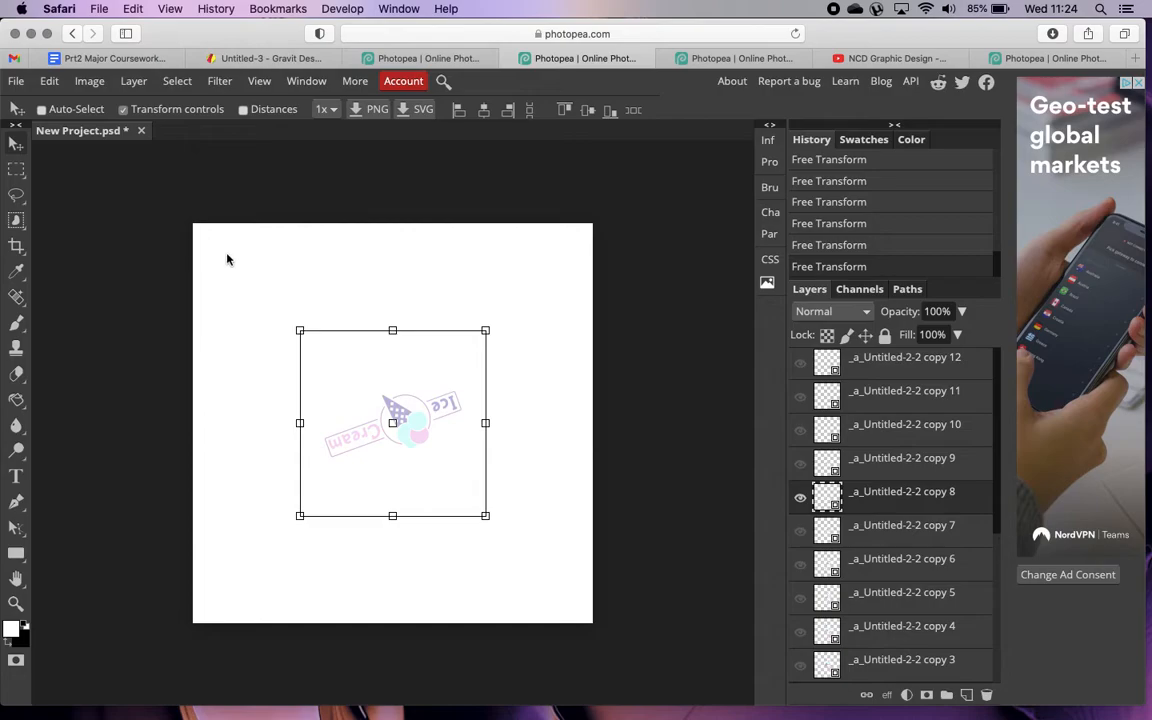
Show the _a_Untitled-2-2 copy 9 frame in place of copy 8 and rotate it 180°.
left_click(800, 497)
left_click(800, 463)
left_click_drag(488, 327, 445, 338)
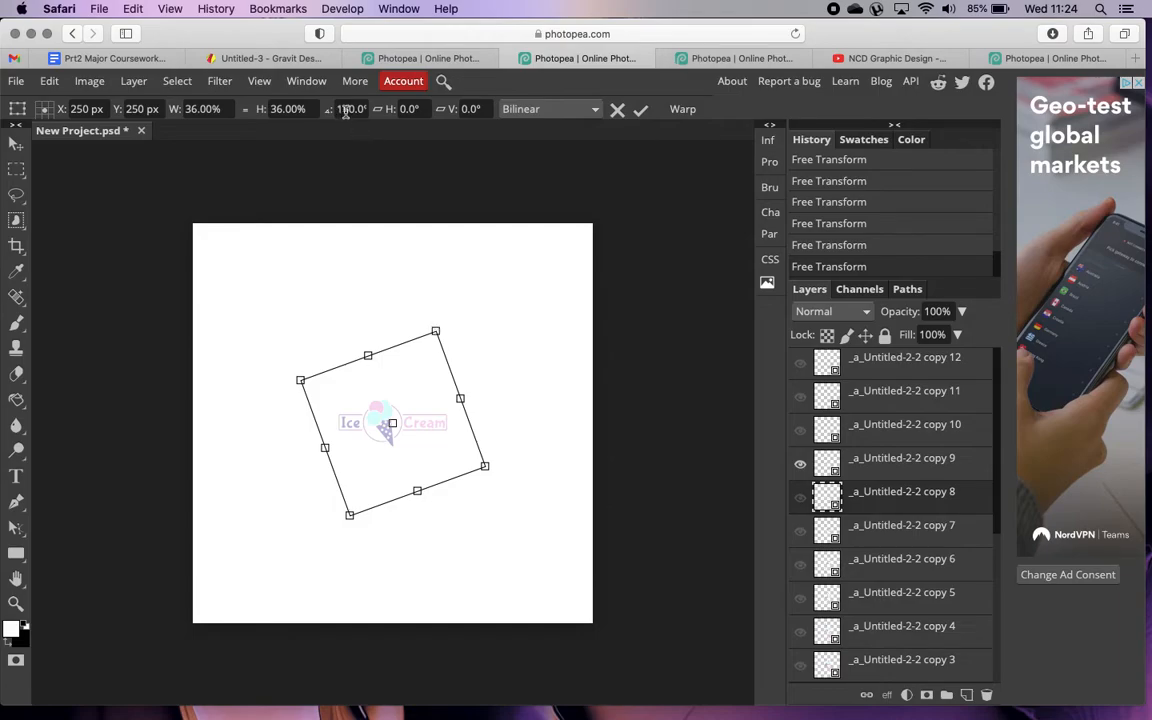
left_click(888, 470)
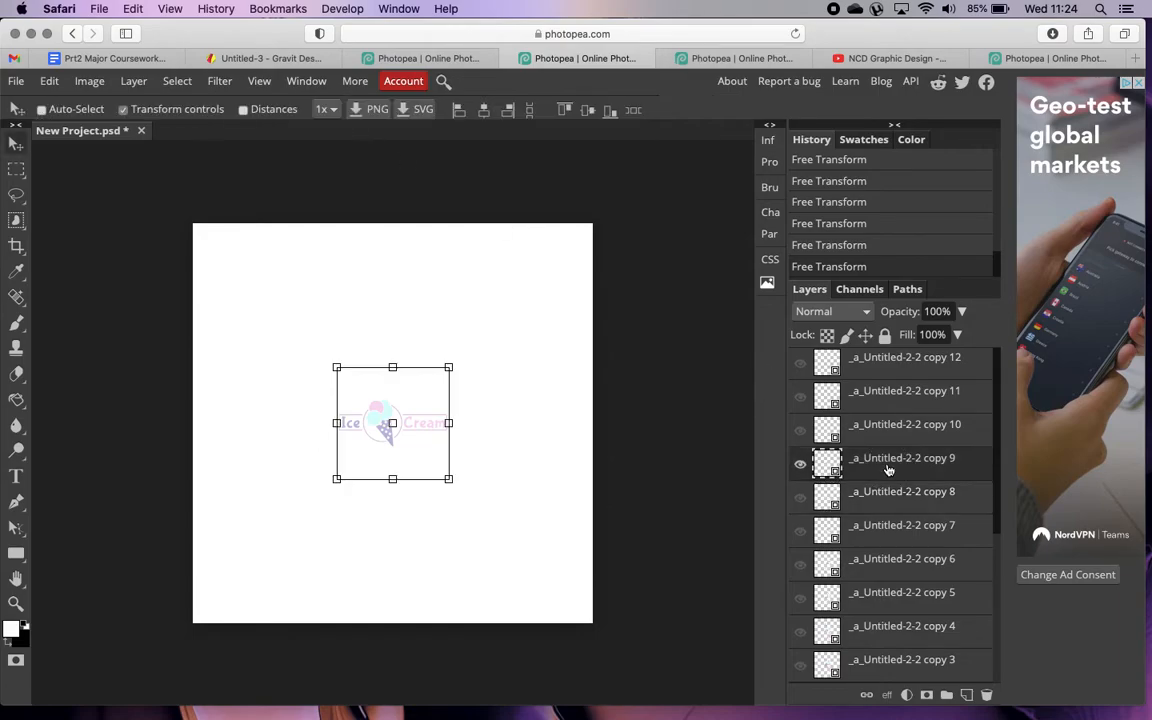
left_click(451, 368)
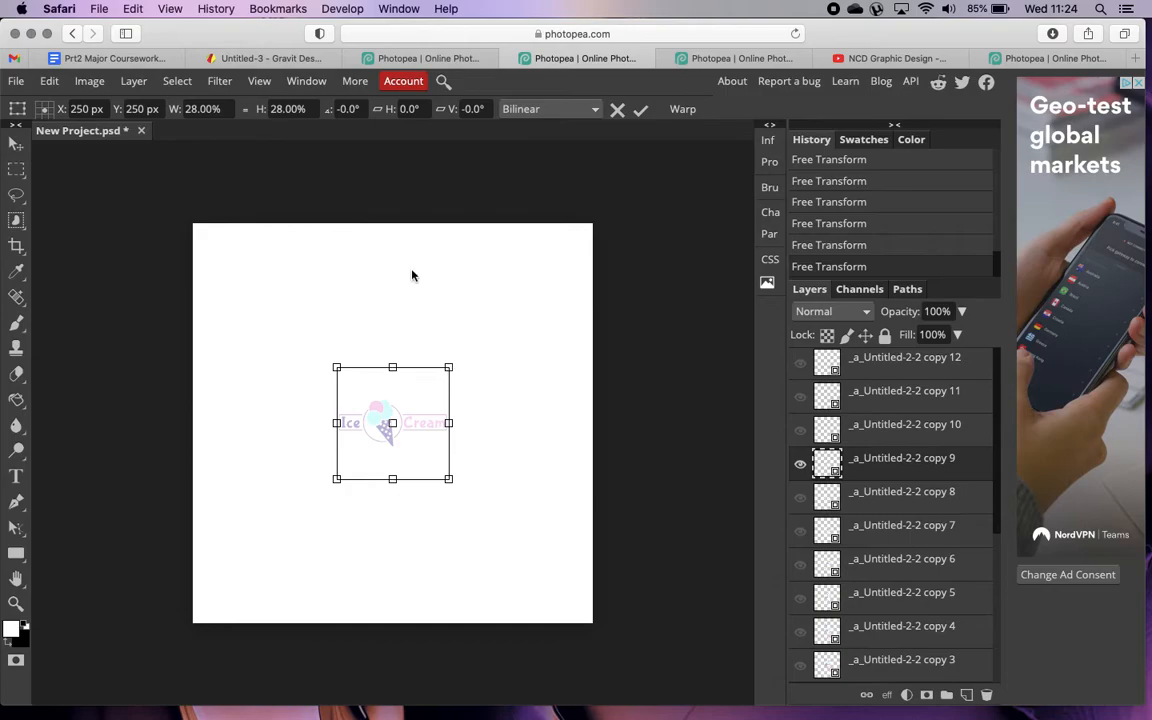
type("18")
left_click(640, 109)
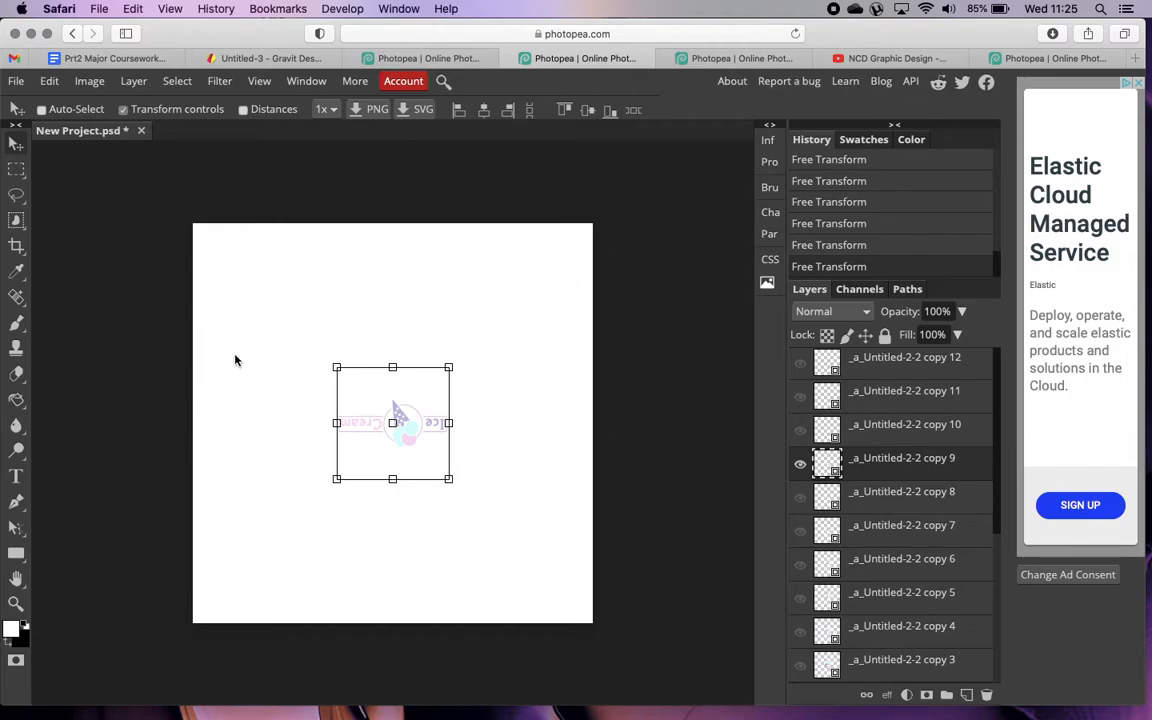
Show the _a_Untitled-2-2 copy 10 frame in place of copy 9, rotate it 200° and hide it again.
left_click(829, 432)
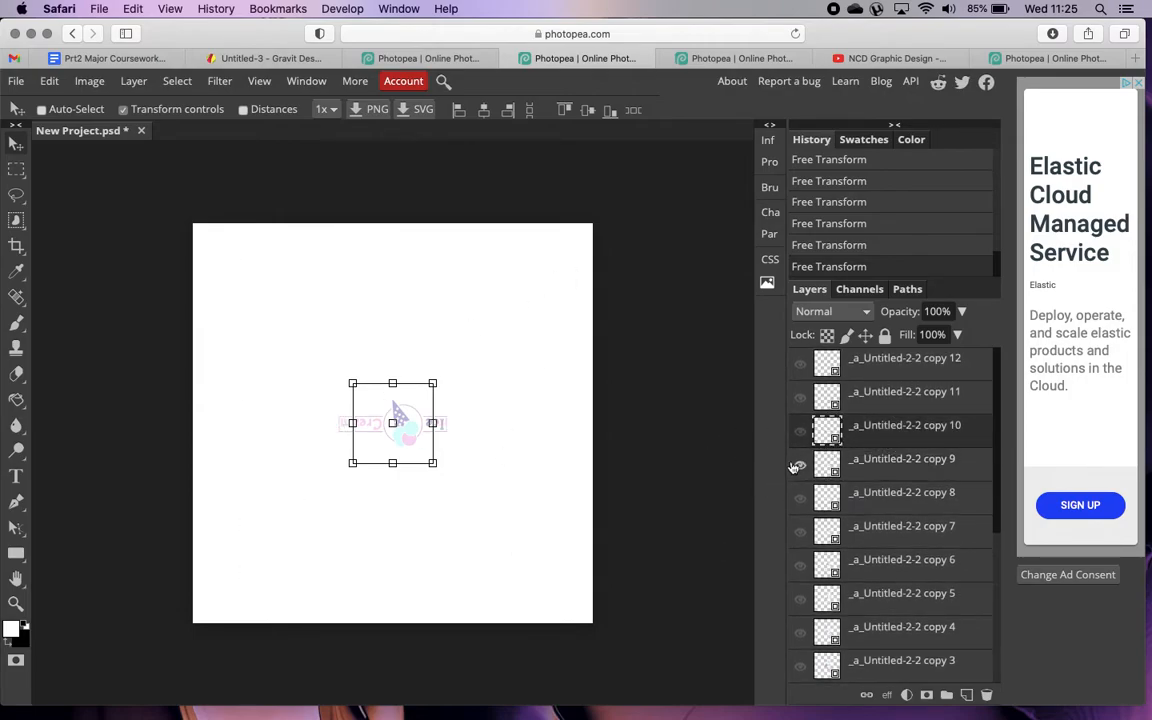
left_click(800, 464)
left_click(800, 431)
left_click(432, 382)
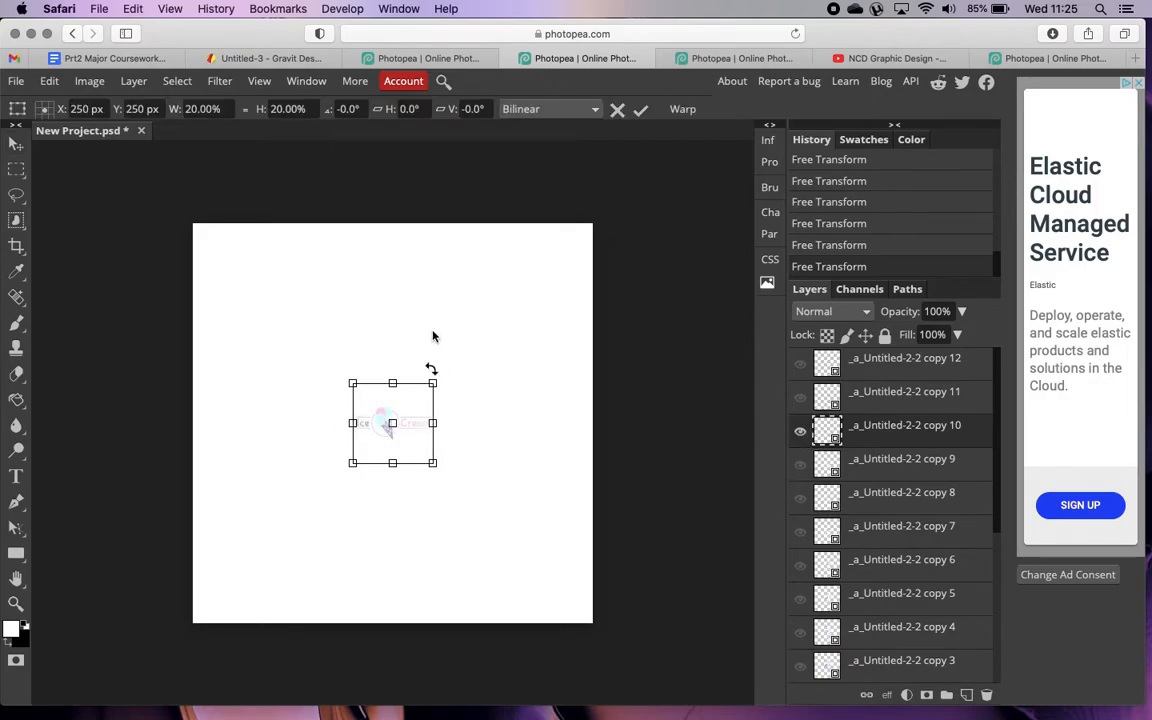
left_click(333, 108)
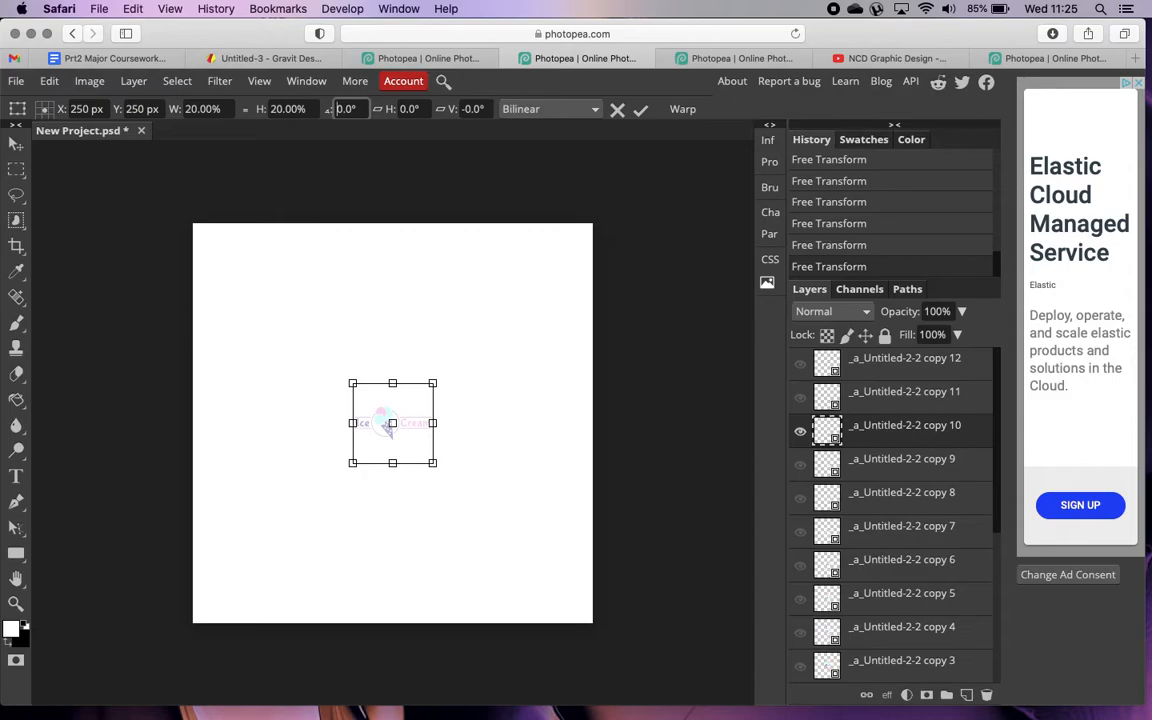
left_click(640, 109)
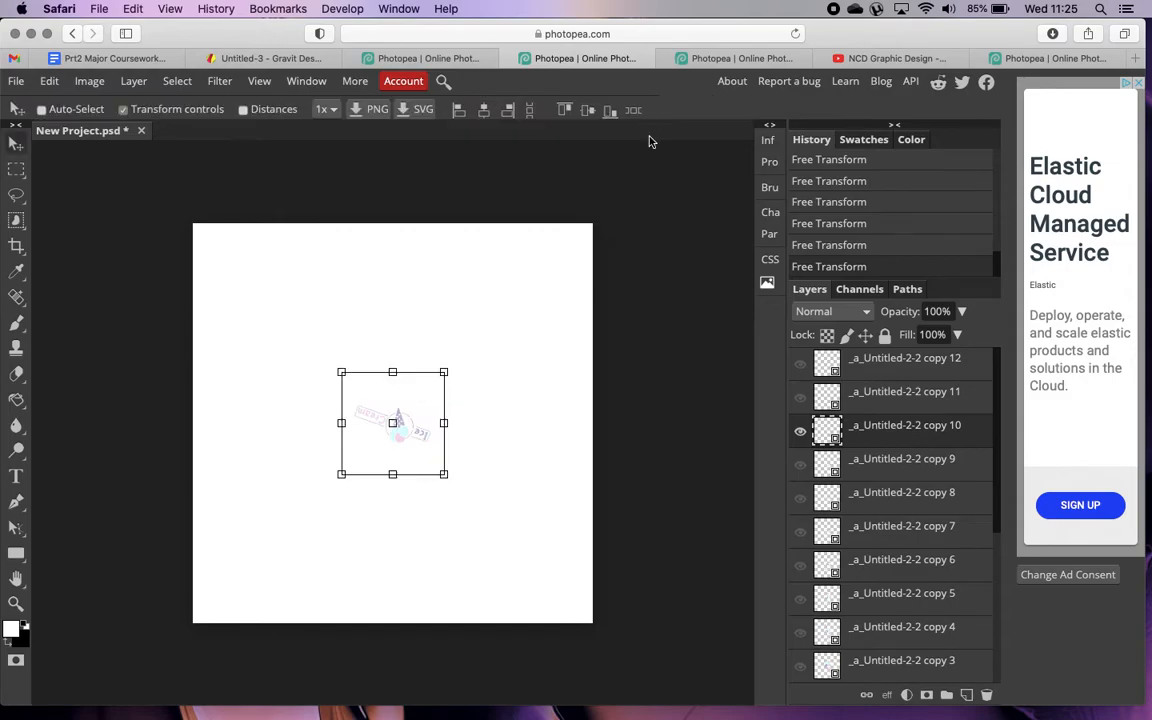
left_click(800, 432)
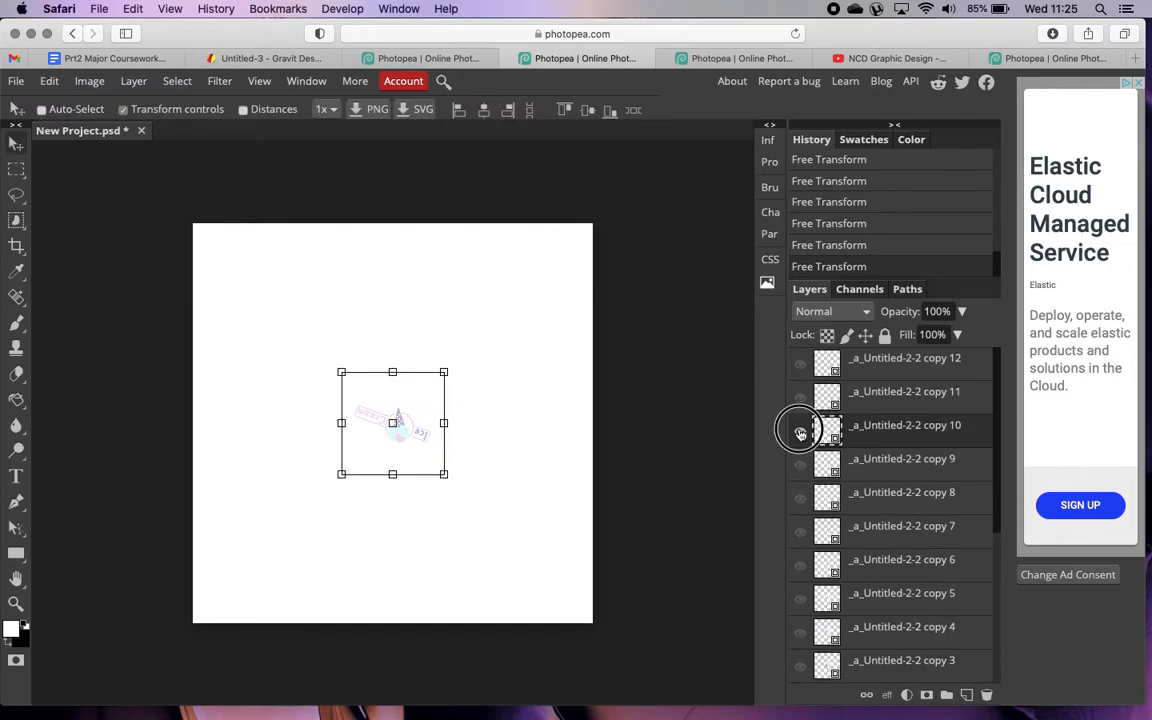
Rotate the _a_Untitled-2-2 copy 11 frame by 220° and hide it again.
left_click(879, 398)
left_click(417, 398)
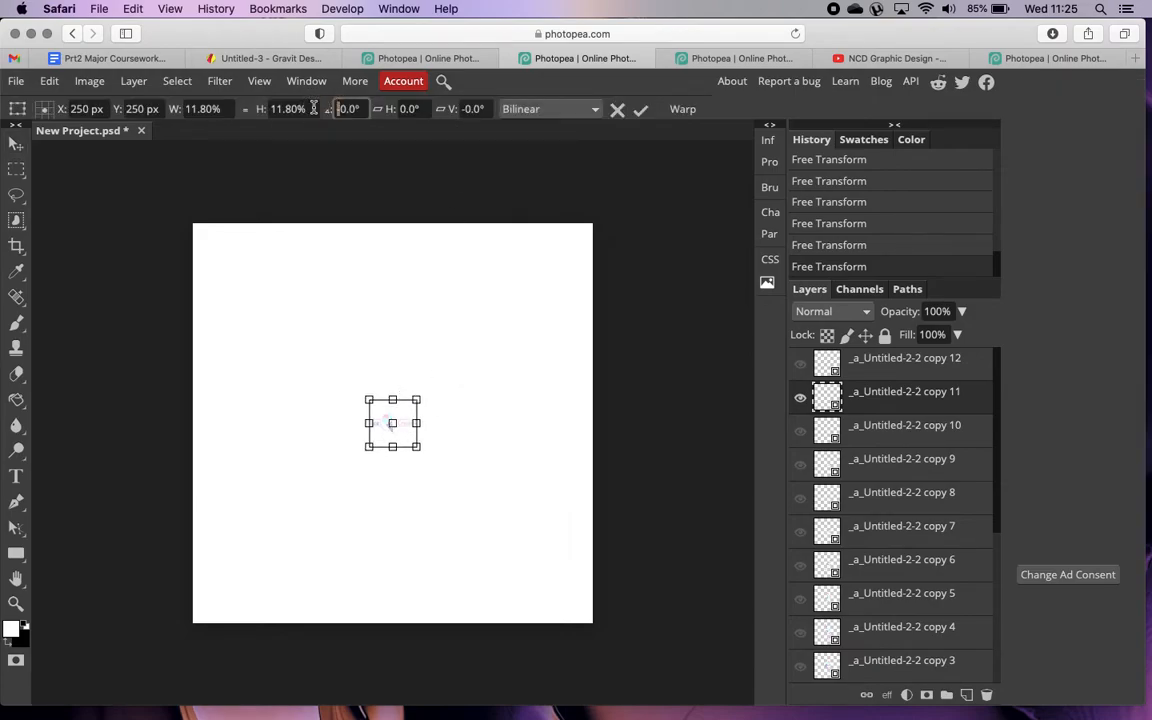
type("22")
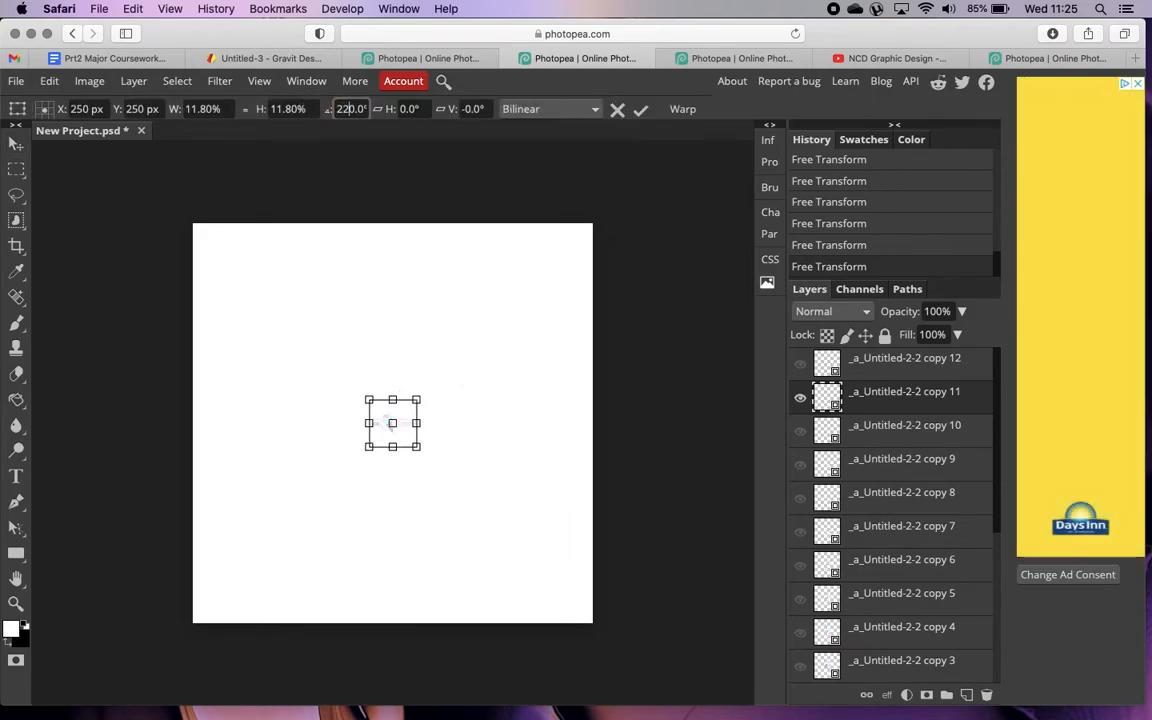
left_click(638, 113)
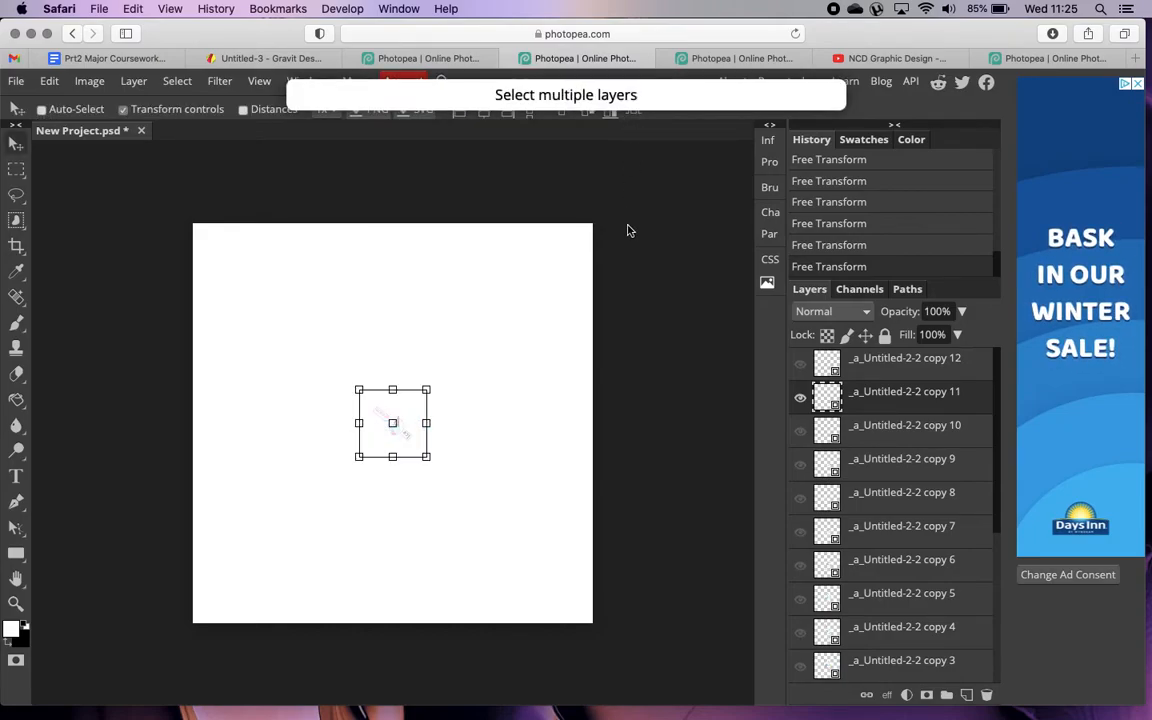
left_click(801, 398)
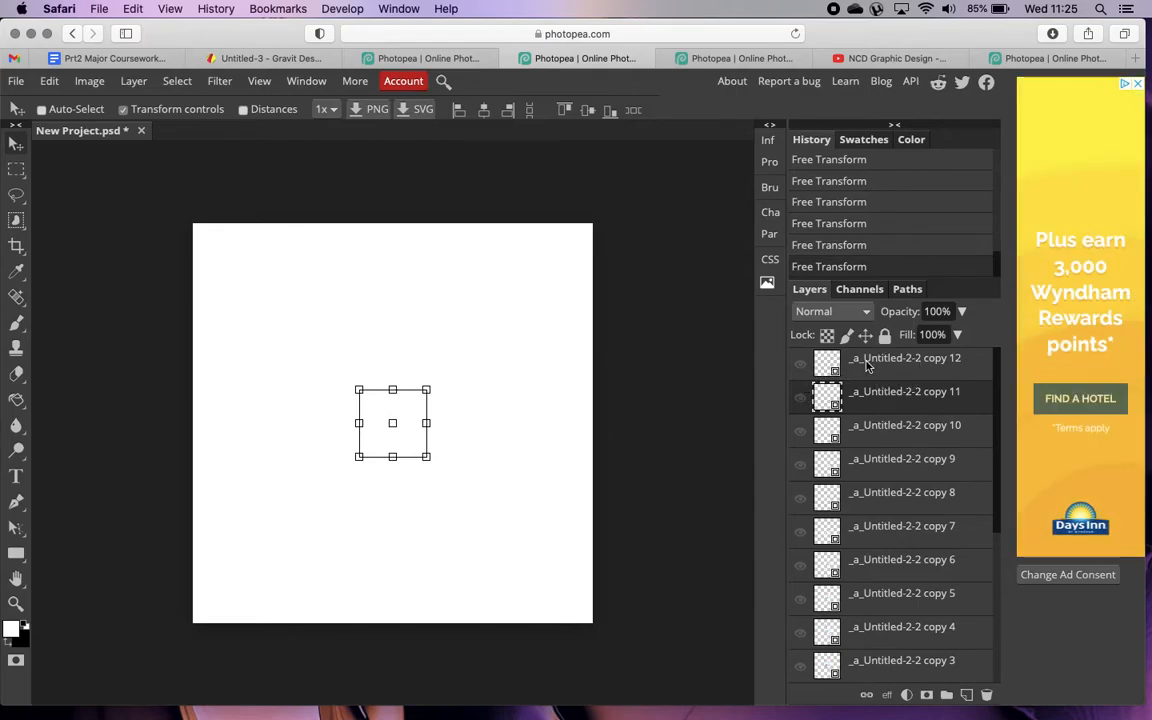
Rotate the _a_Untitled-2-2 copy 12 frame by 240°.
left_click(897, 375)
left_click(399, 412)
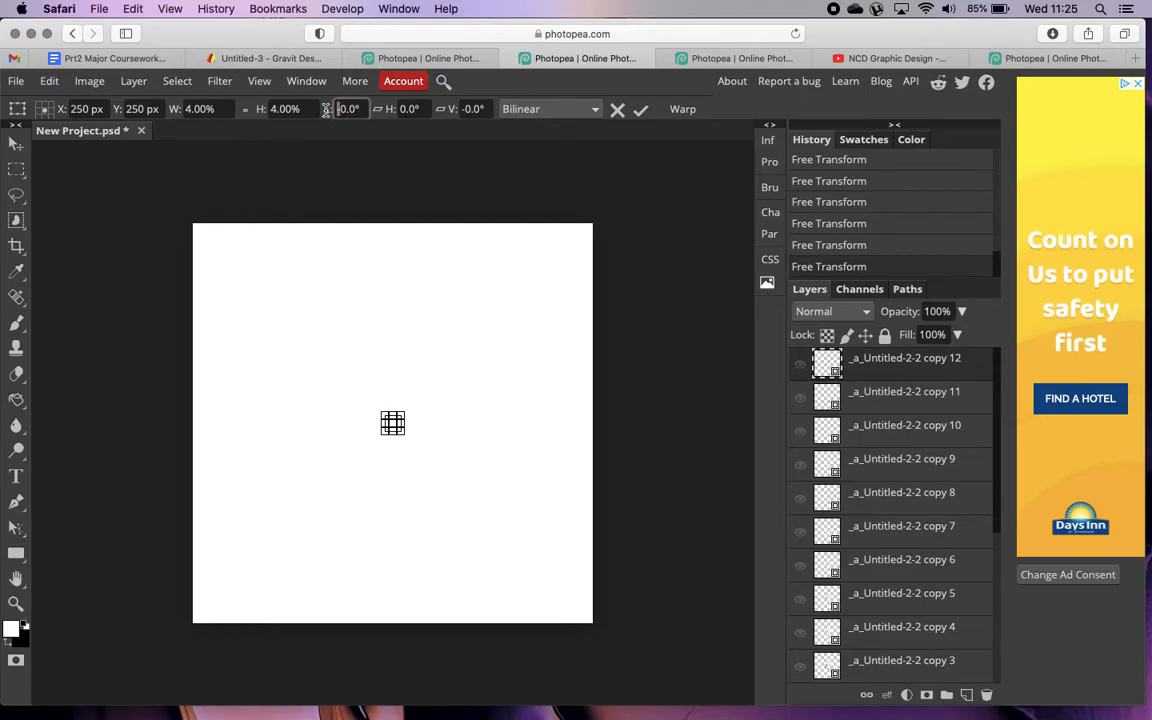
left_click(341, 109)
type("24")
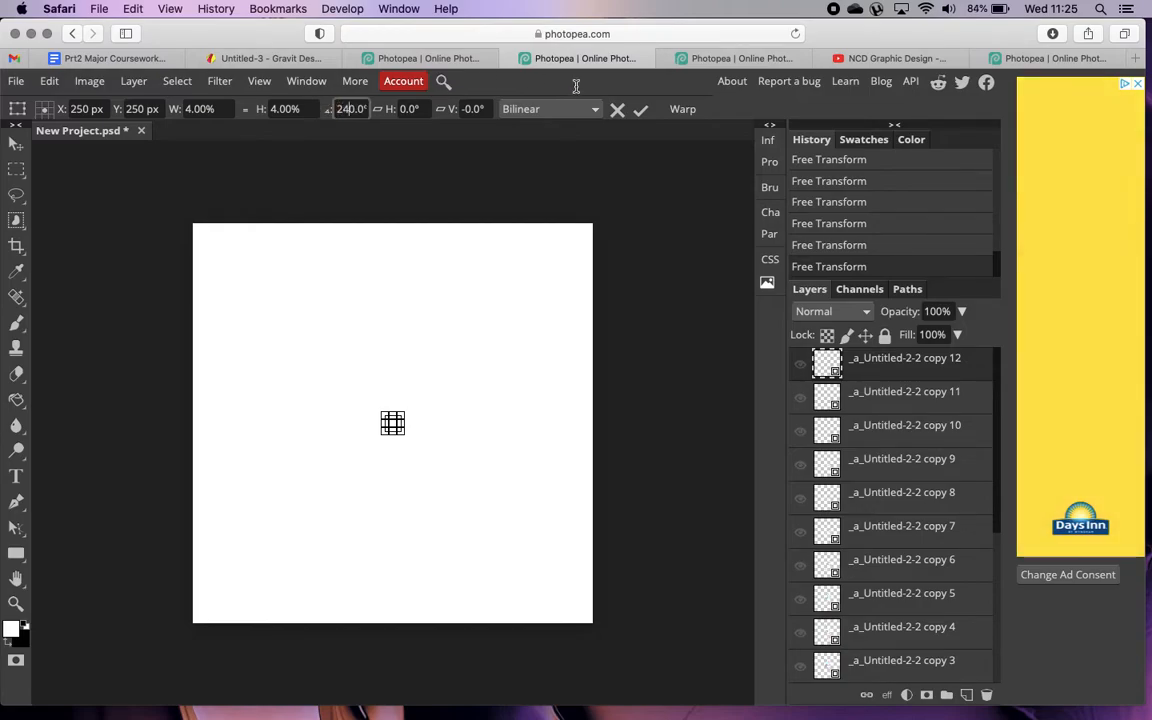
key("Return")
left_click(861, 398)
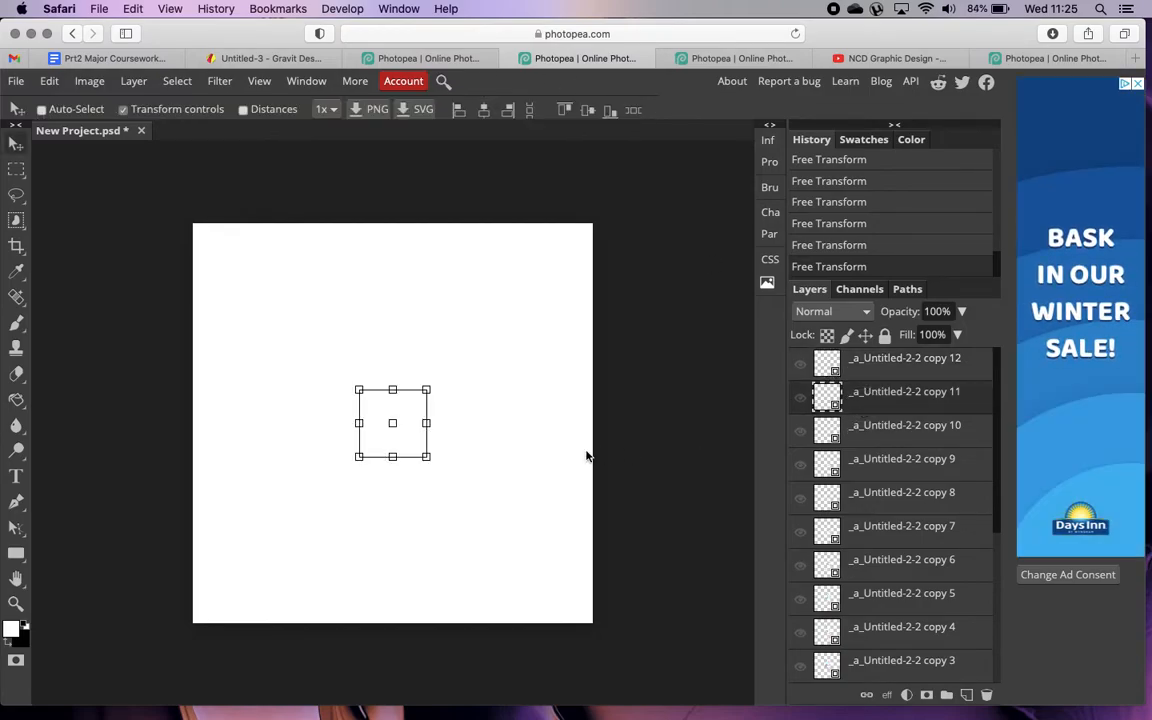
left_click_drag(428, 390, 427, 393)
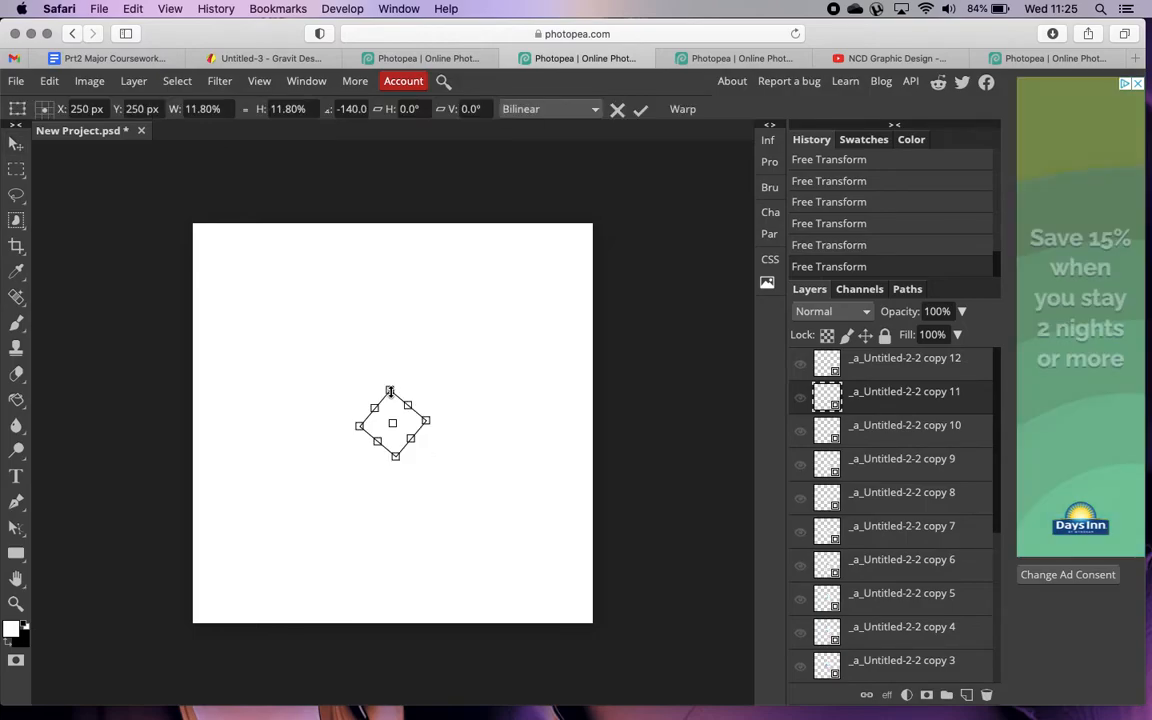
key("Escape")
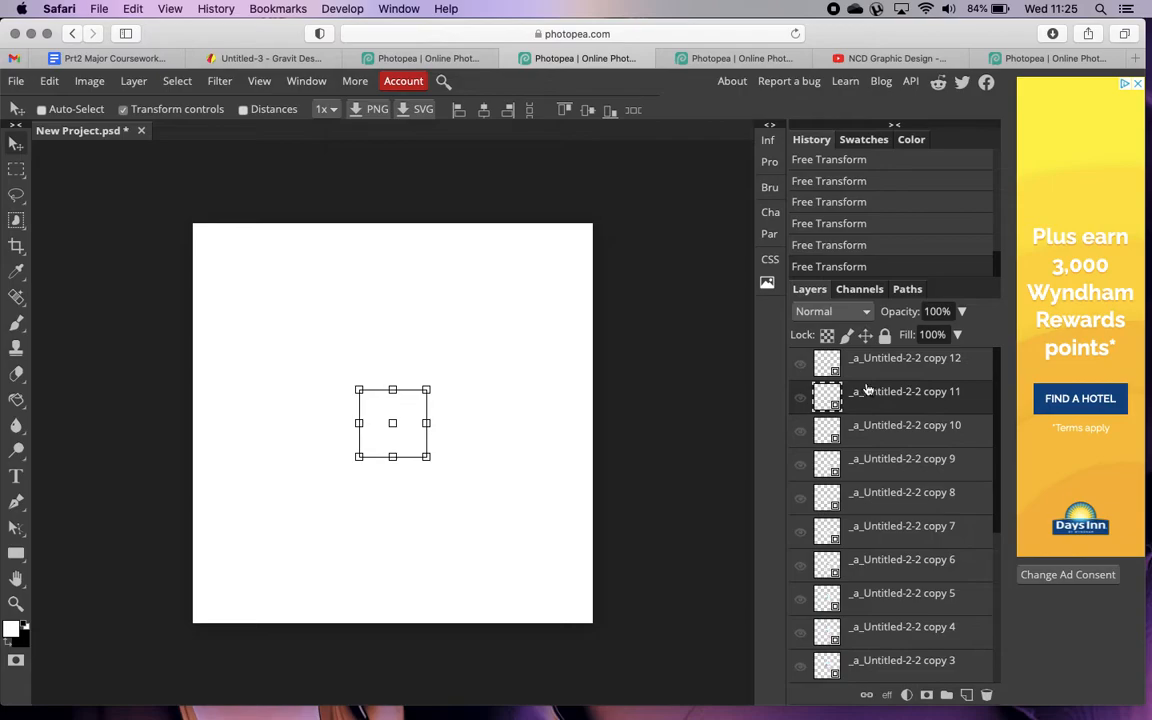
Preview the spinning logo animation in the GIF export dialog, then close it without saving.
left_click(6, 82)
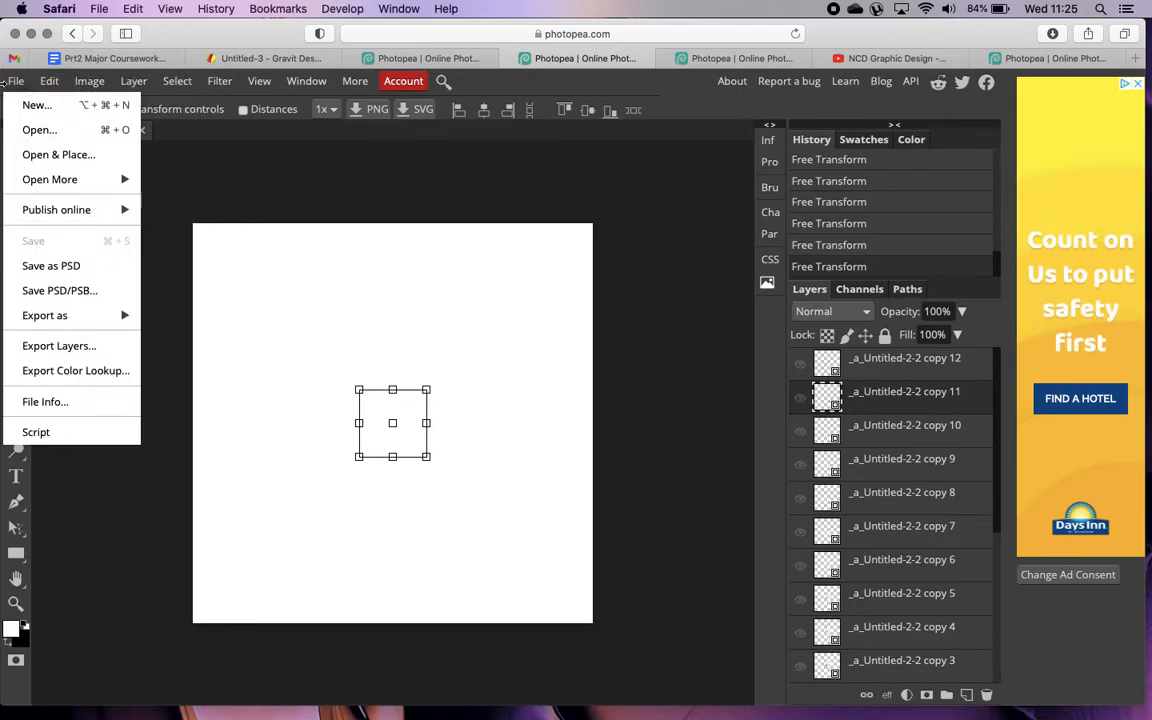
mouse_move(70, 315)
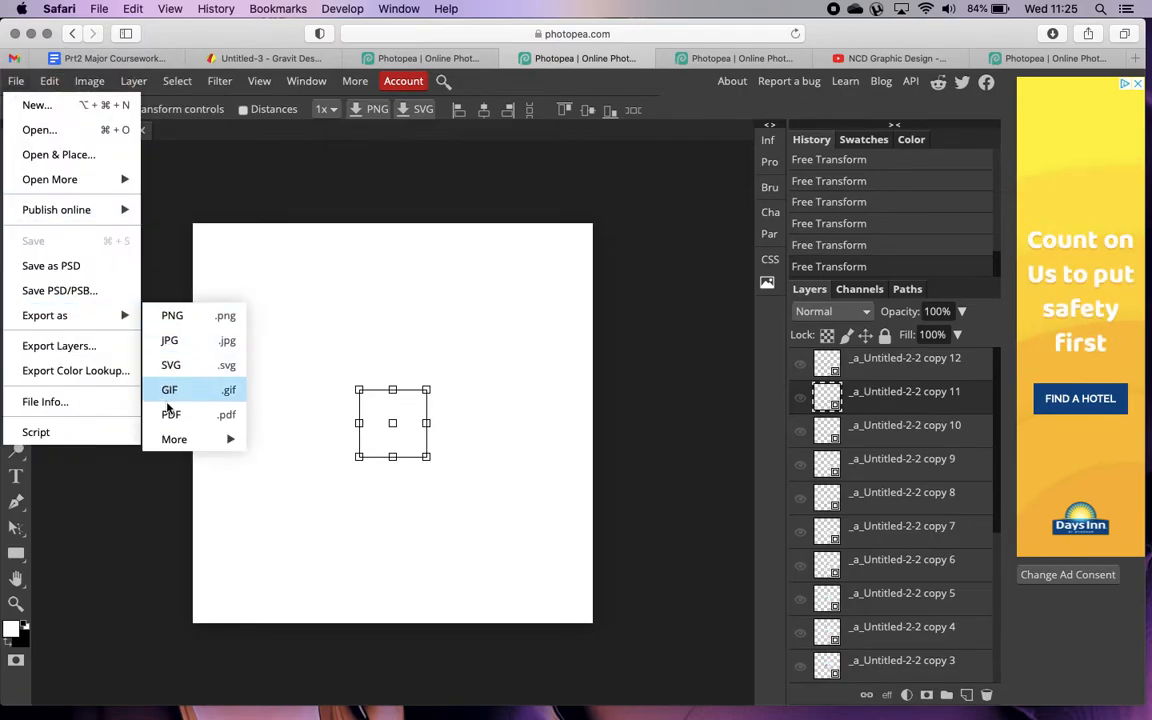
left_click(190, 389)
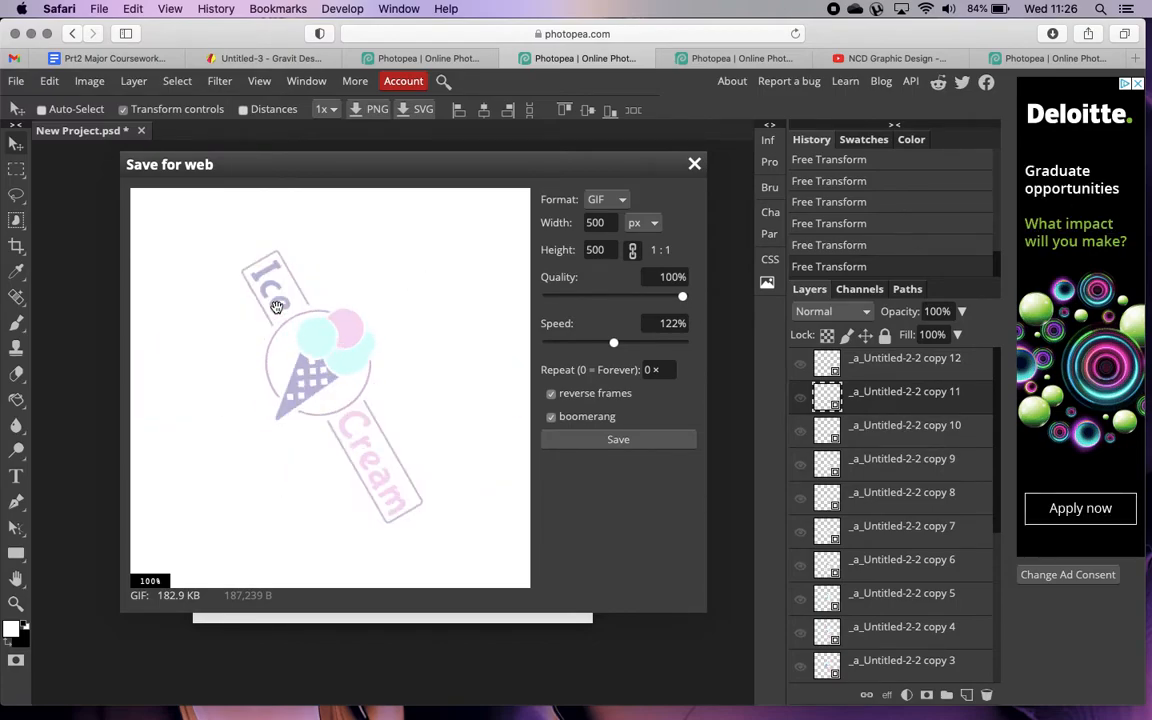
left_click(694, 164)
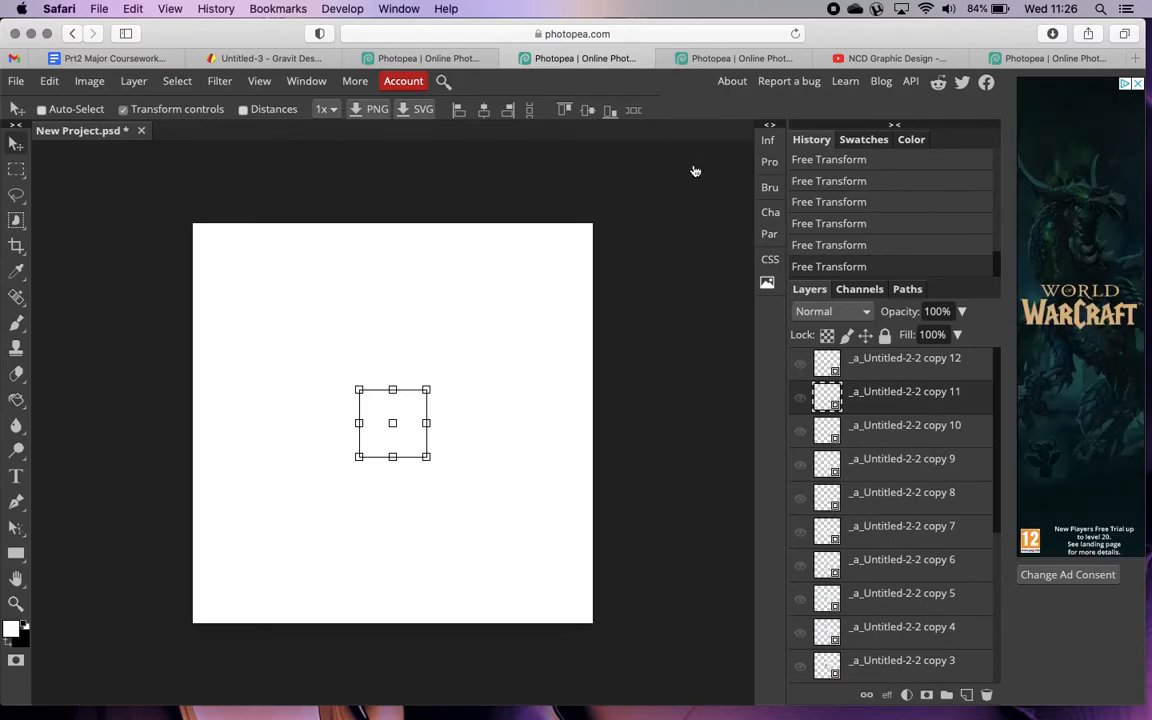
Select all logo layers from _a_Untitled-2-2 copy 12 through copy 15 and turn them into animation frames with Make Frames.
scroll(864, 527, "down", 1)
scroll(864, 527, "down", 5)
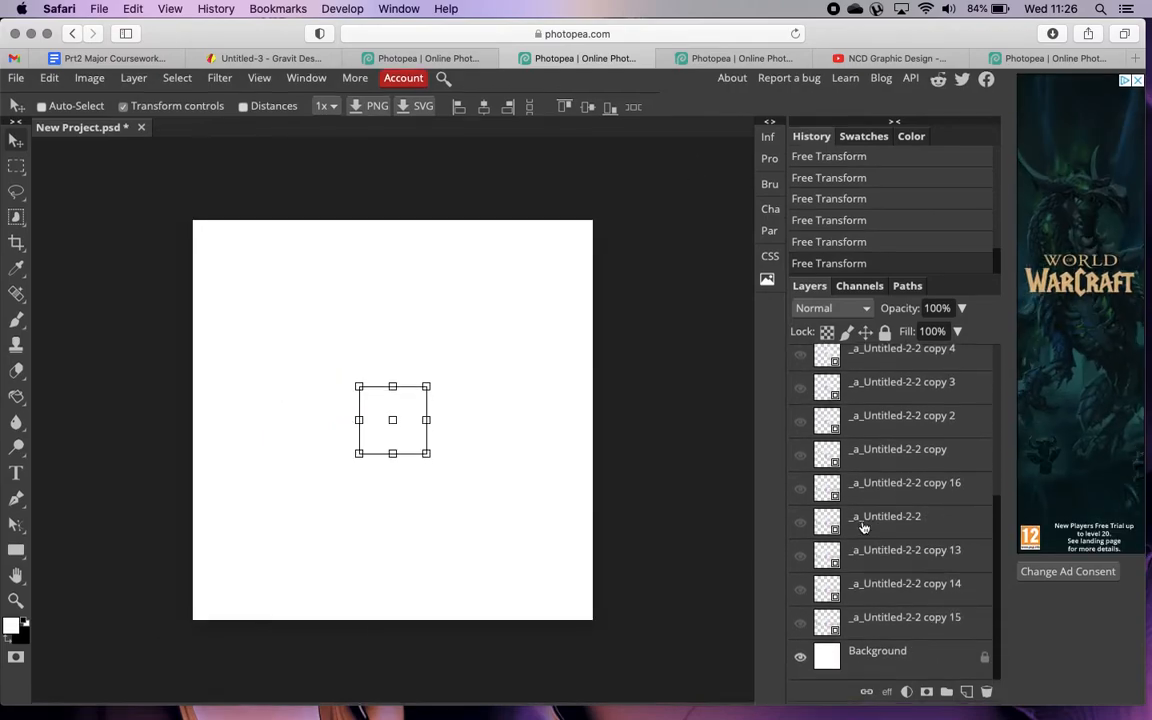
left_click(874, 489)
scroll(884, 493, "up", 8)
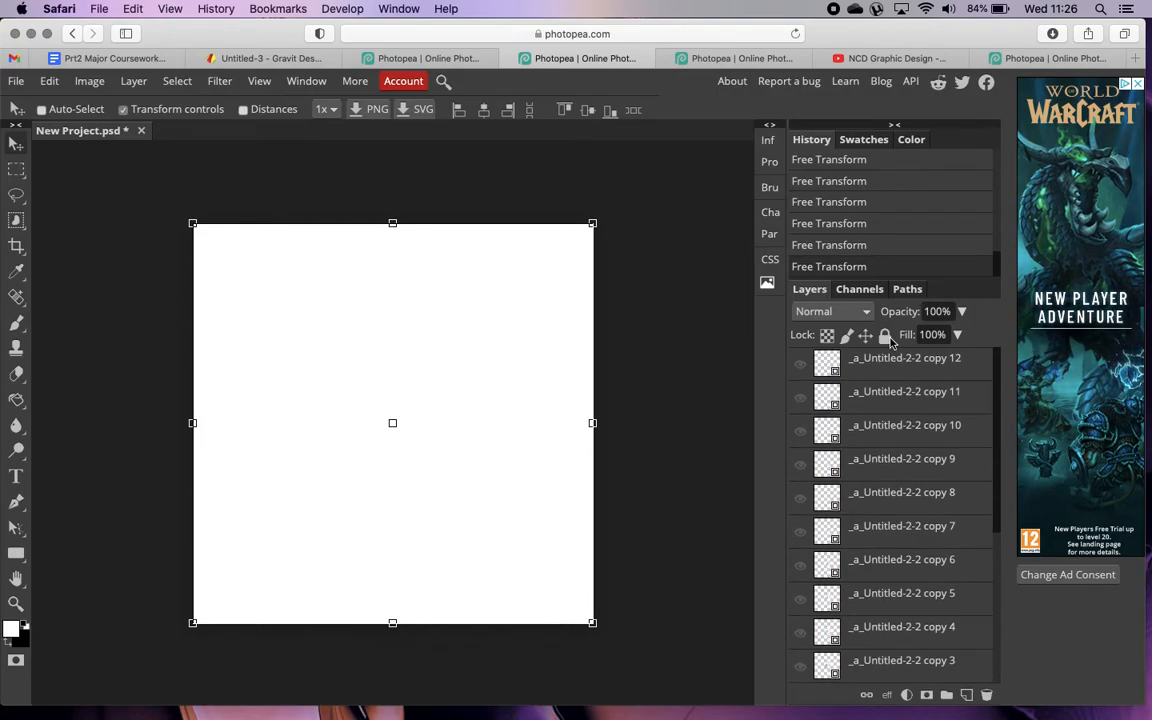
left_click(895, 360)
scroll(920, 506, "down", 5)
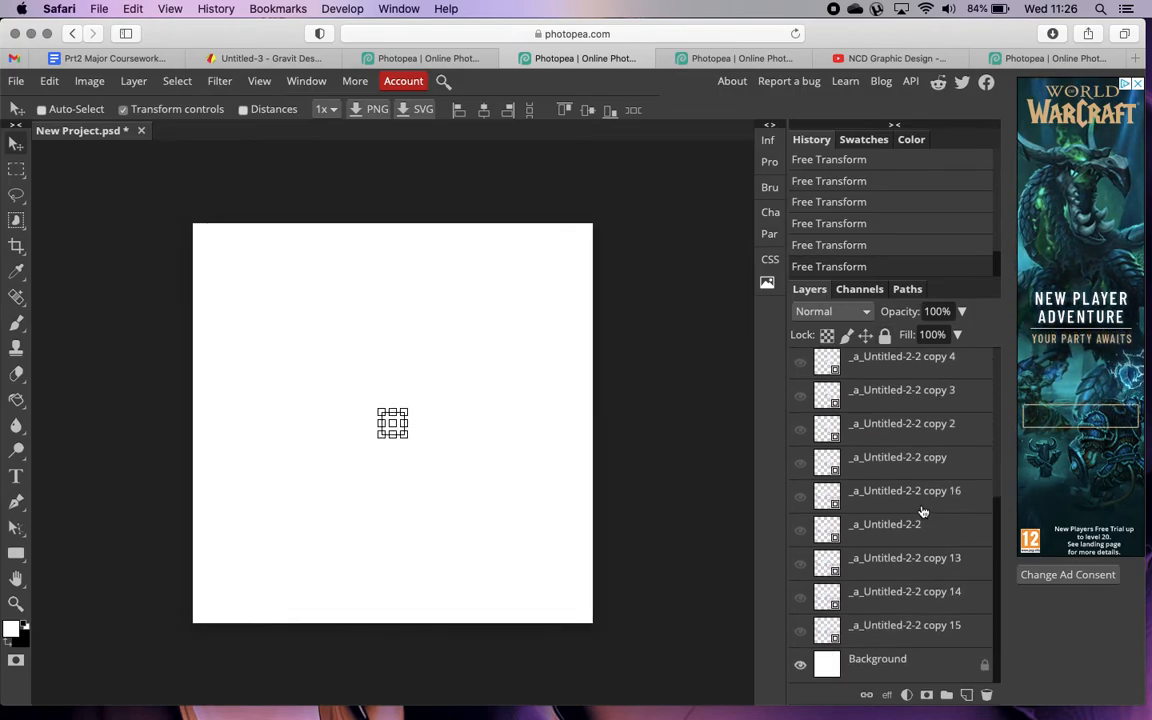
left_click(899, 640)
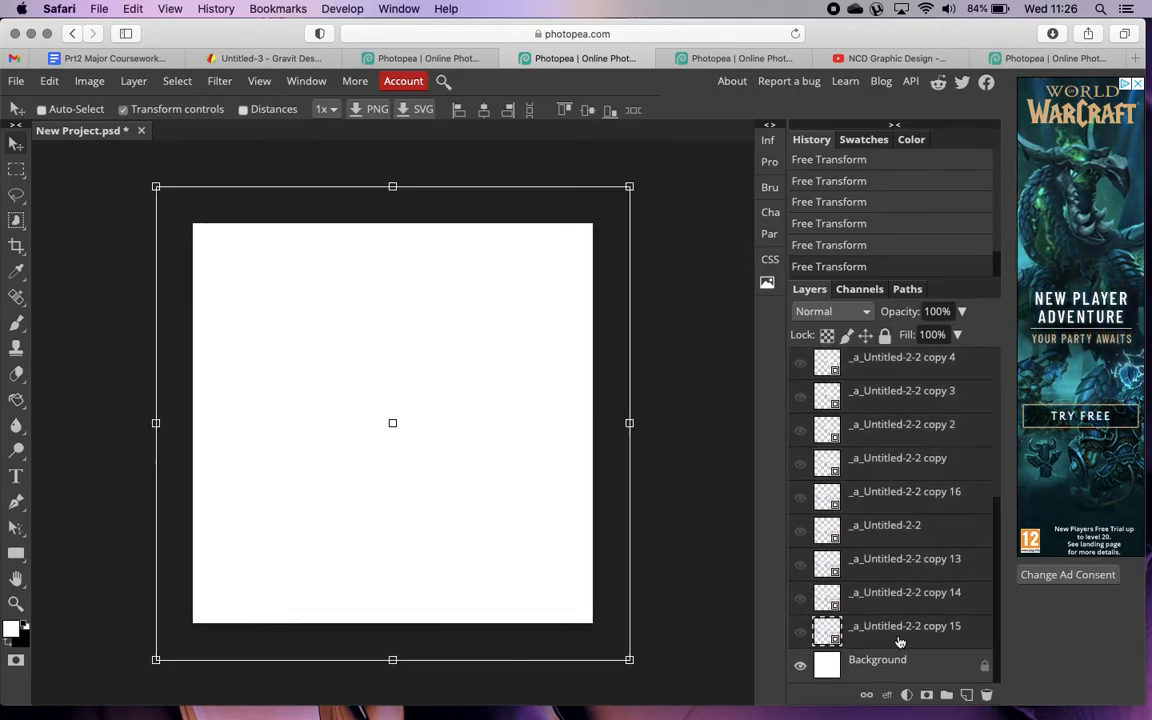
left_click(133, 81)
mouse_move(244, 527)
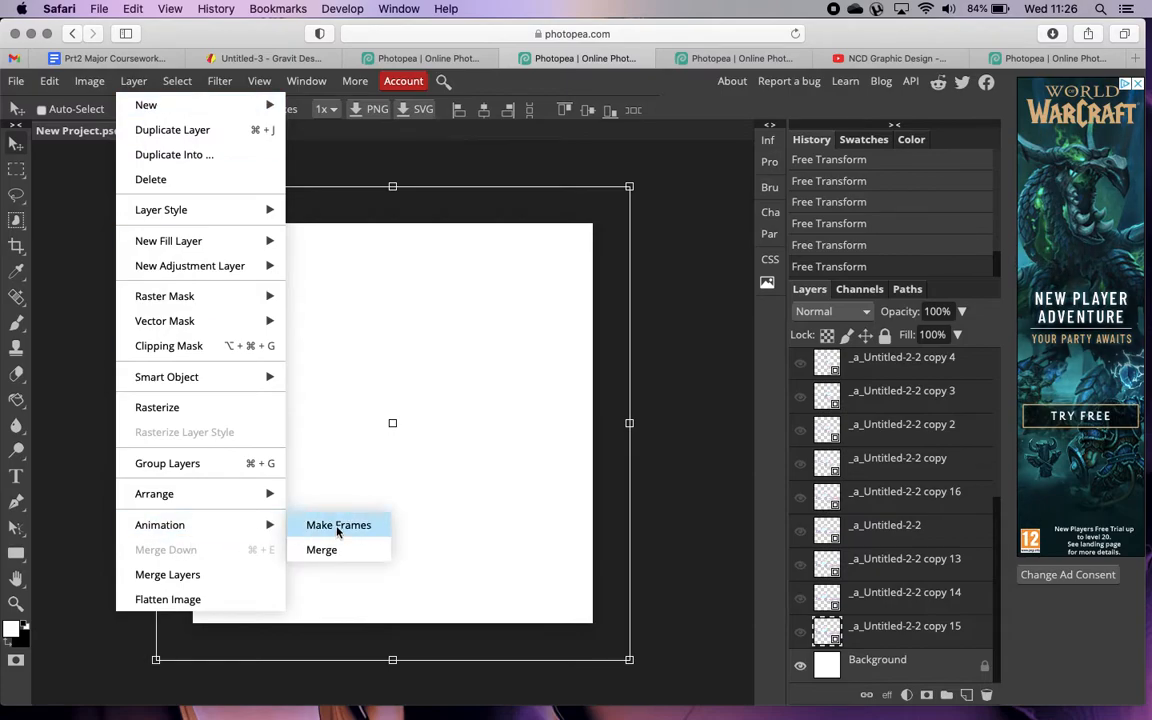
left_click(338, 527)
Check the GIF export preview of the spinning logo again, then close it unsaved and cancel the open transform.
left_click(16, 81)
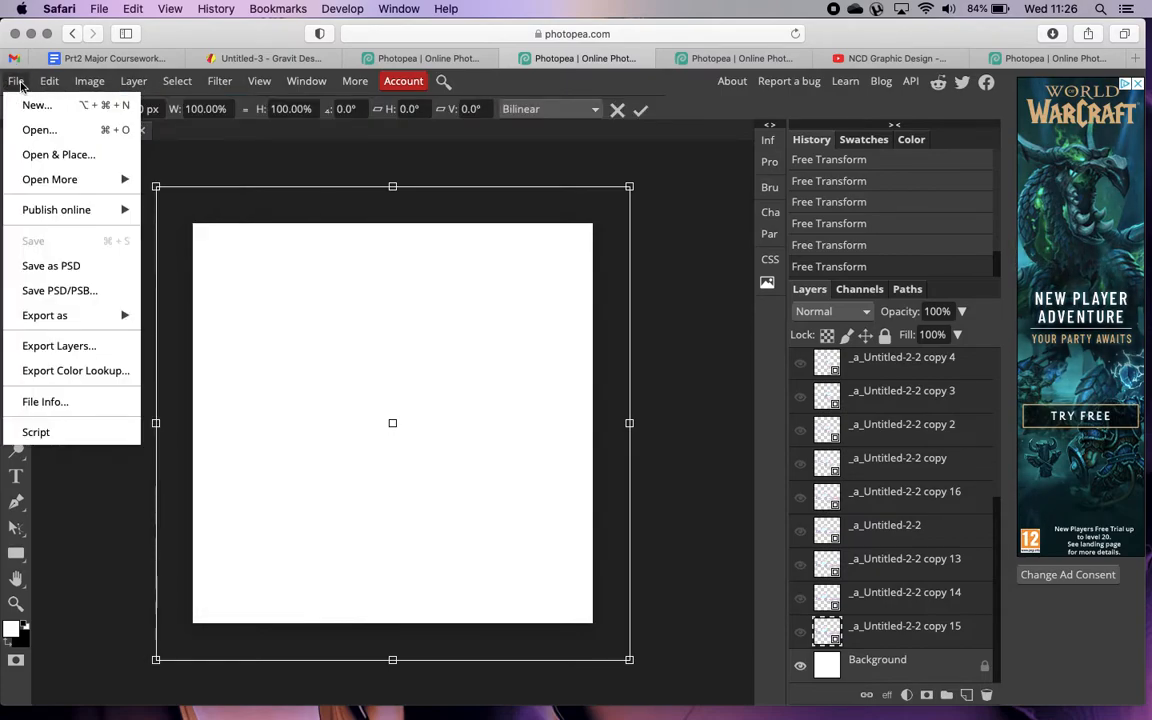
mouse_move(100, 315)
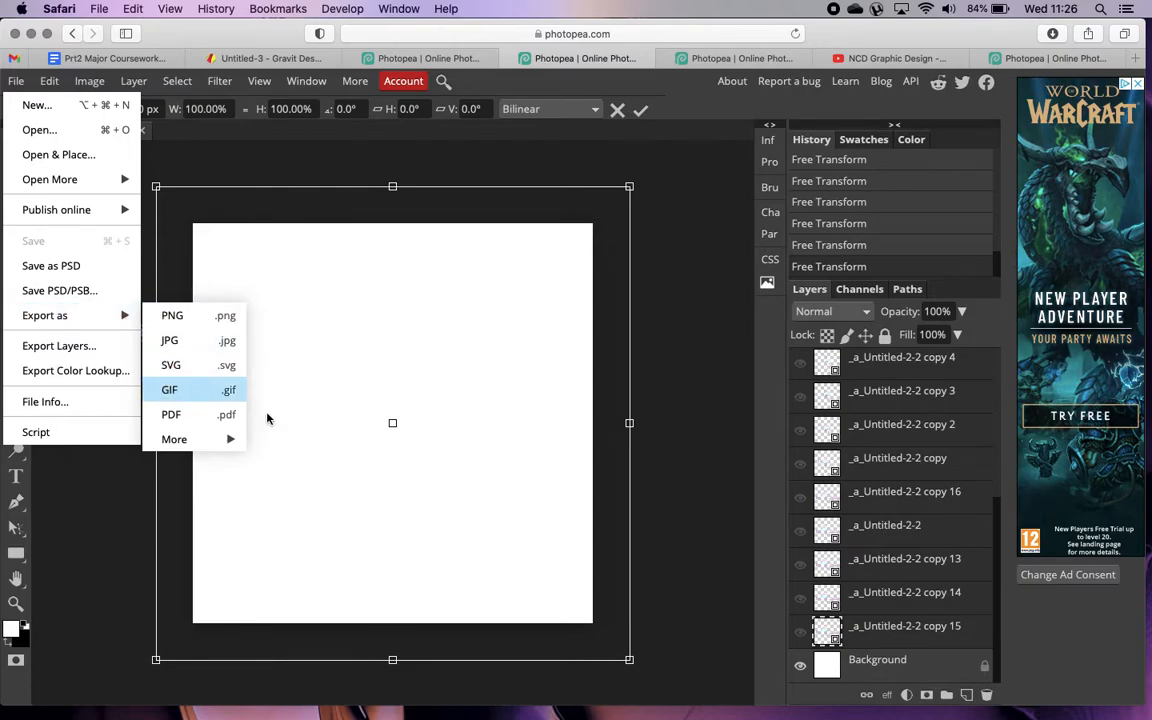
left_click(195, 390)
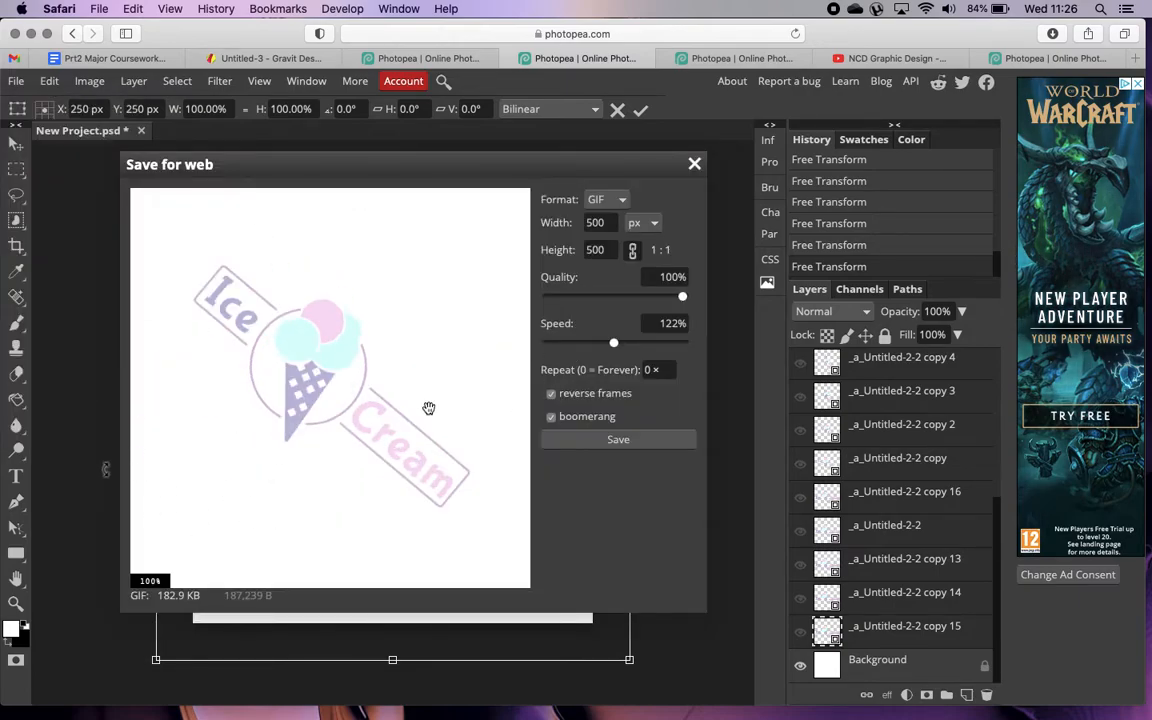
left_click(694, 163)
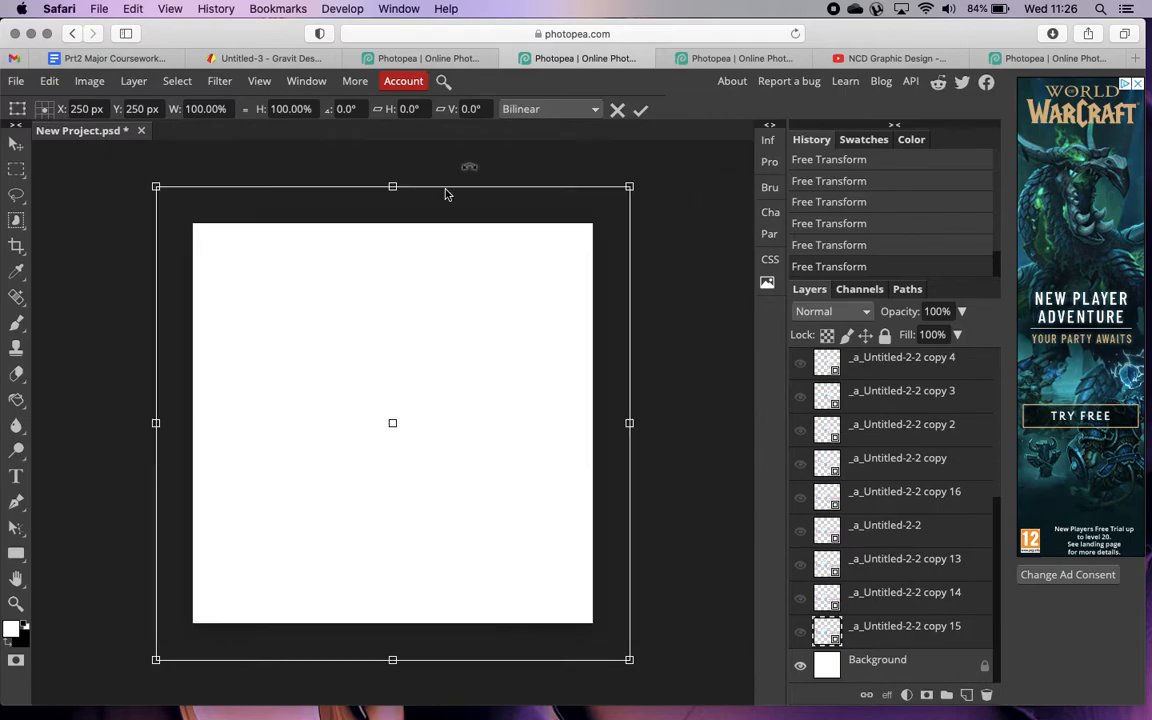
left_click(617, 111)
left_click(702, 308)
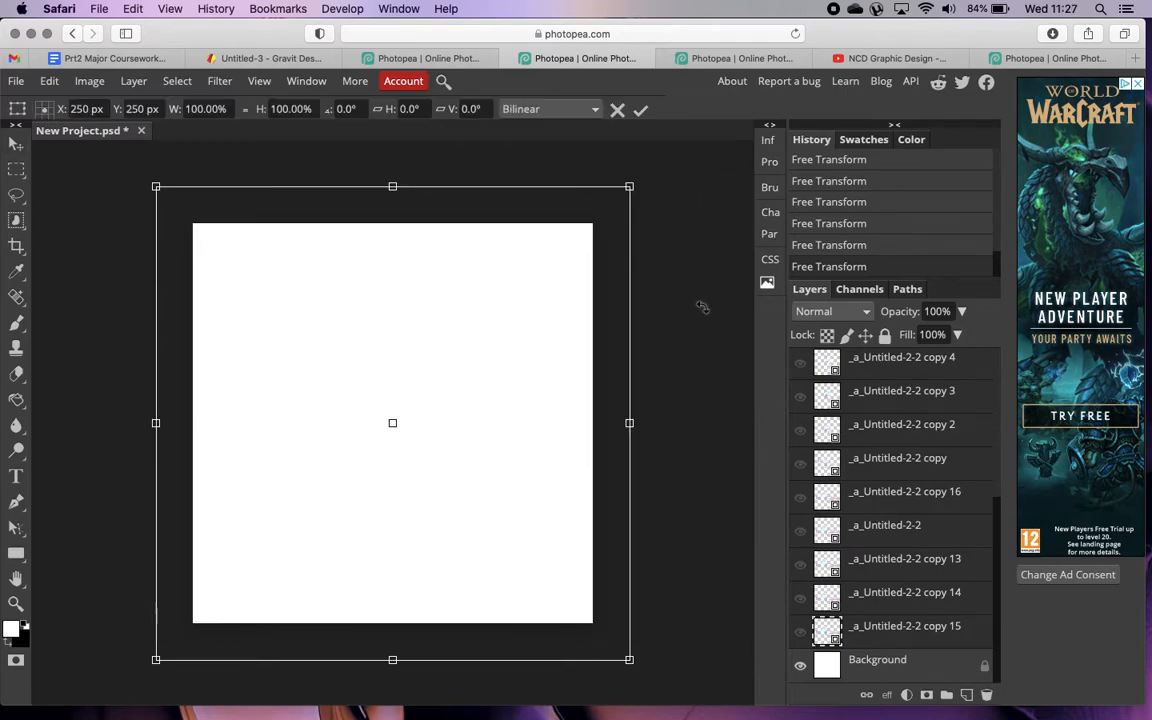
Switch to the other Photopea project with the _a_Ice cream frames and preview its GIF export without saving.
left_click(706, 64)
left_click(800, 666)
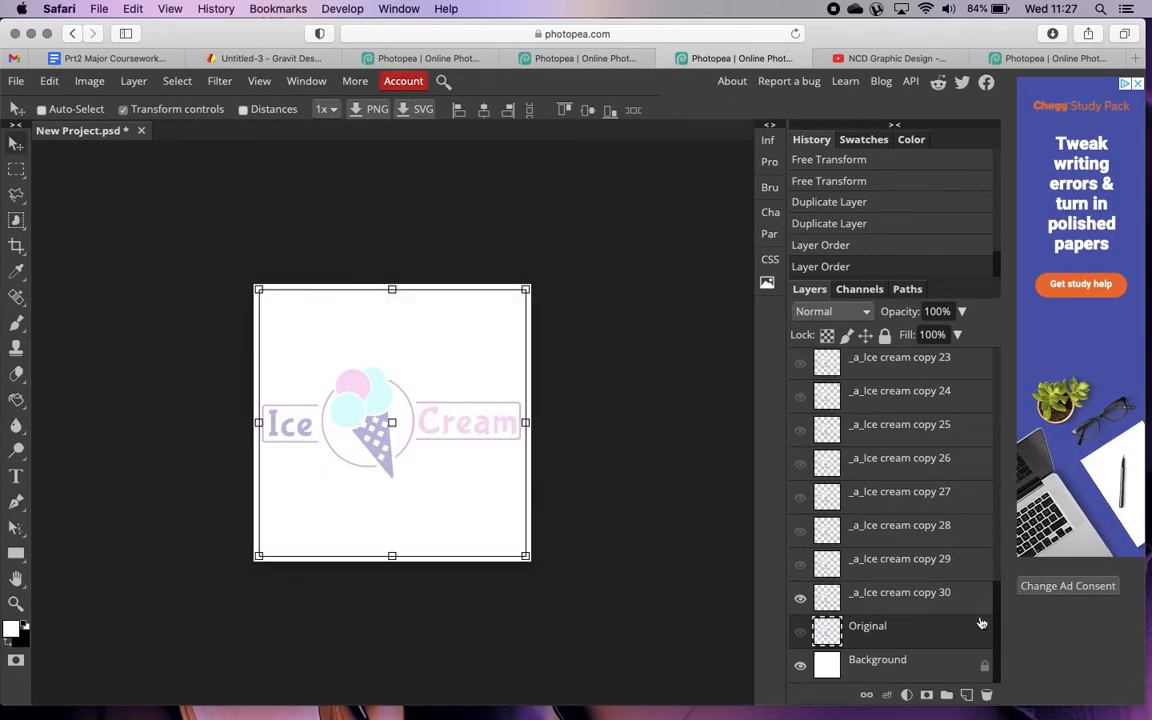
scroll(981, 623, "up", 10)
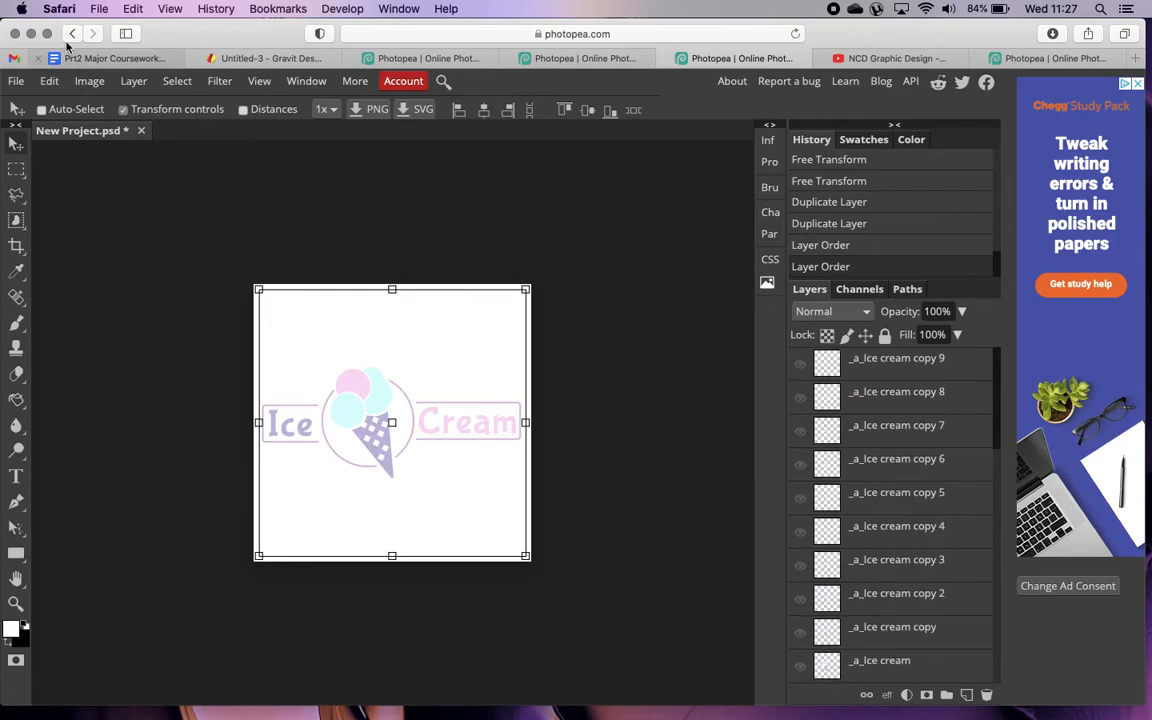
left_click(16, 81)
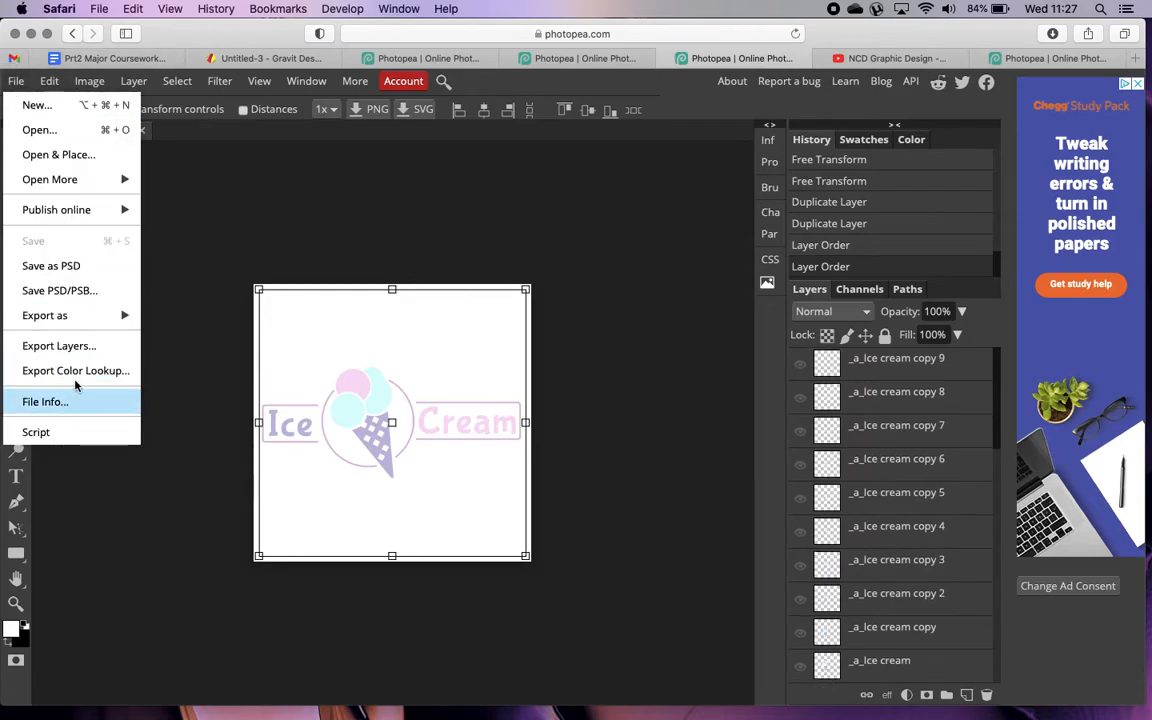
mouse_move(100, 315)
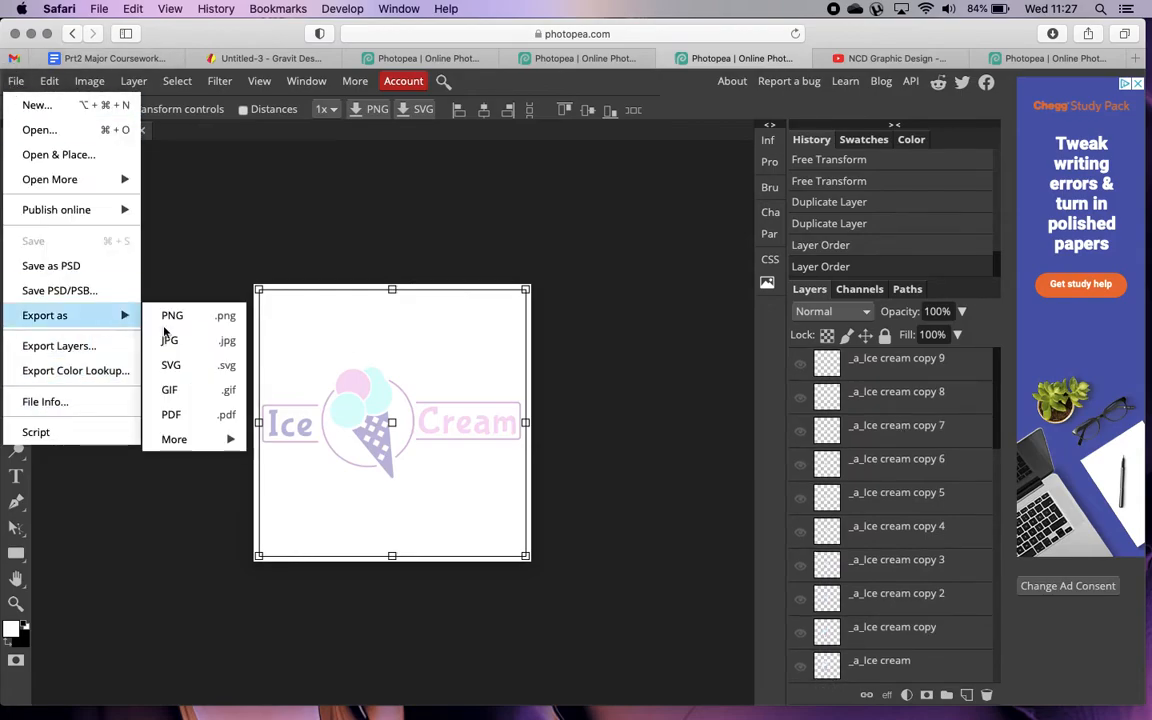
left_click(185, 397)
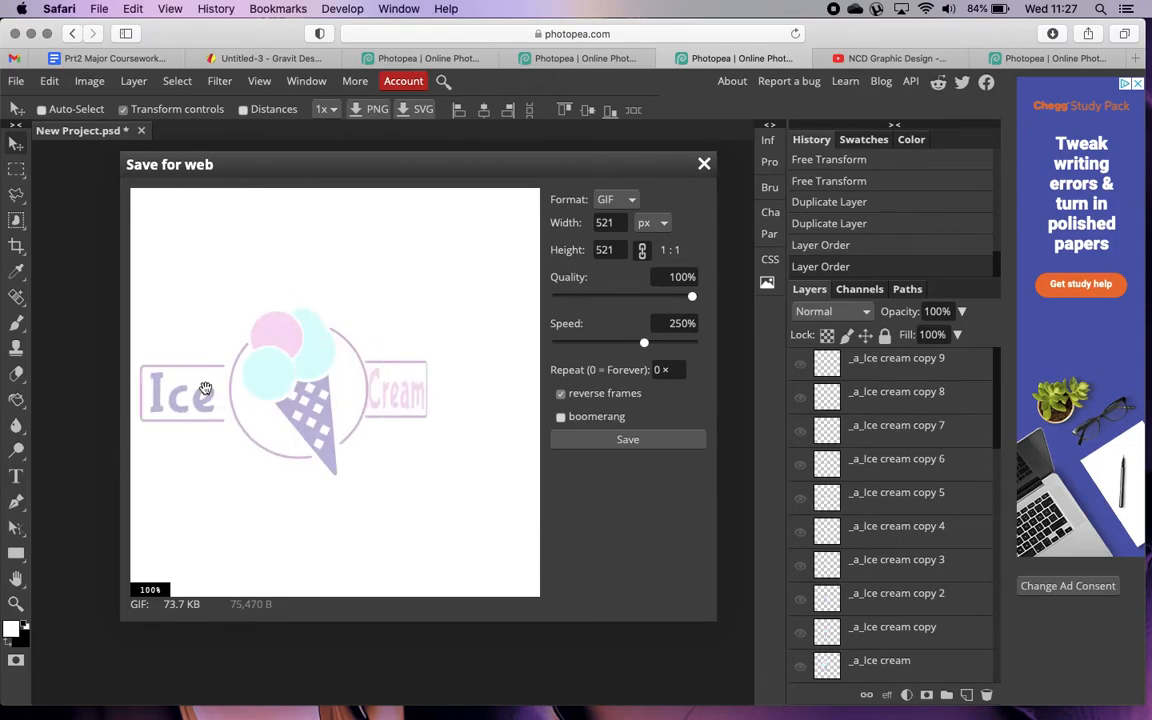
left_click(704, 163)
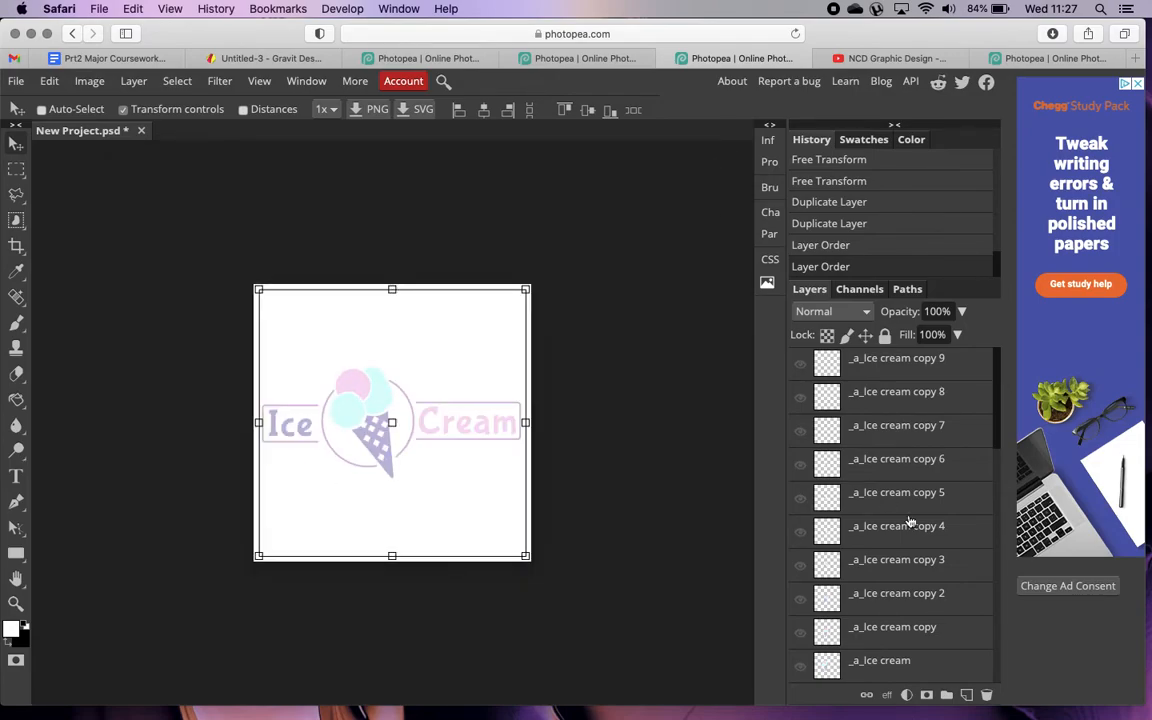
Hide the visible _a_Ice cream copy 30 frame and examine the frames from copy 9 to copy 2 by toggling their visibility.
scroll(844, 430, "down", 10)
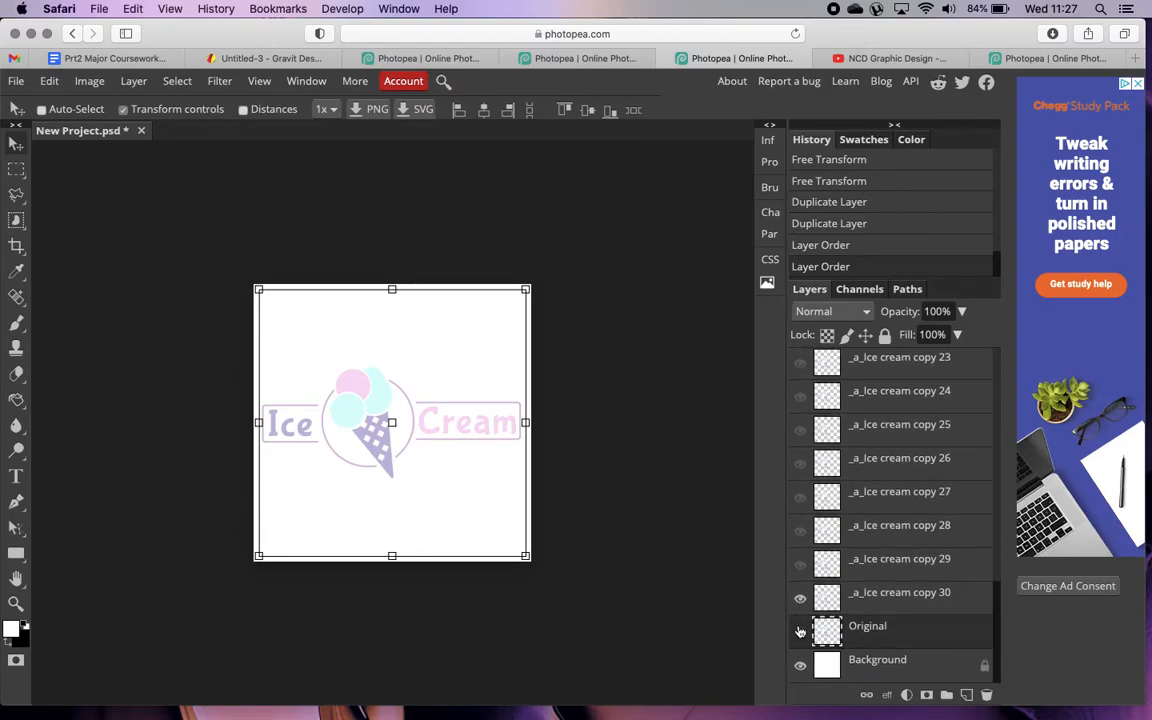
left_click(800, 631)
scroll(872, 540, "up", 10)
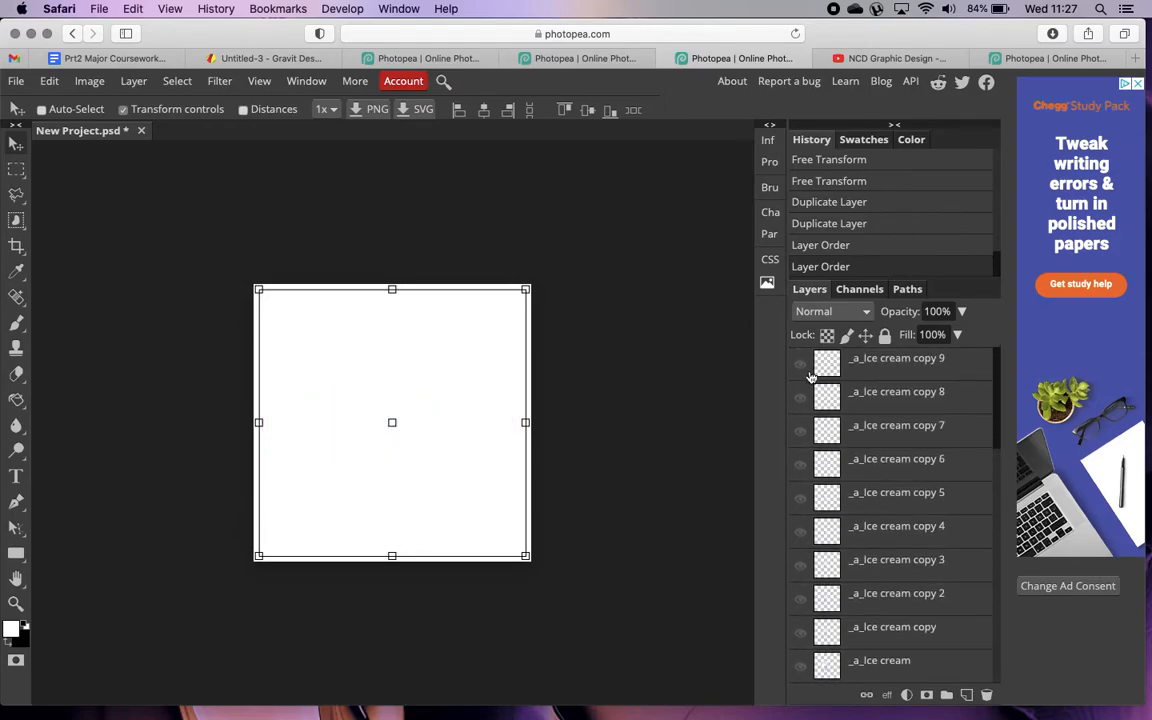
left_click(800, 364)
left_click(800, 531)
left_click(801, 566)
left_click(800, 531)
left_click(800, 598)
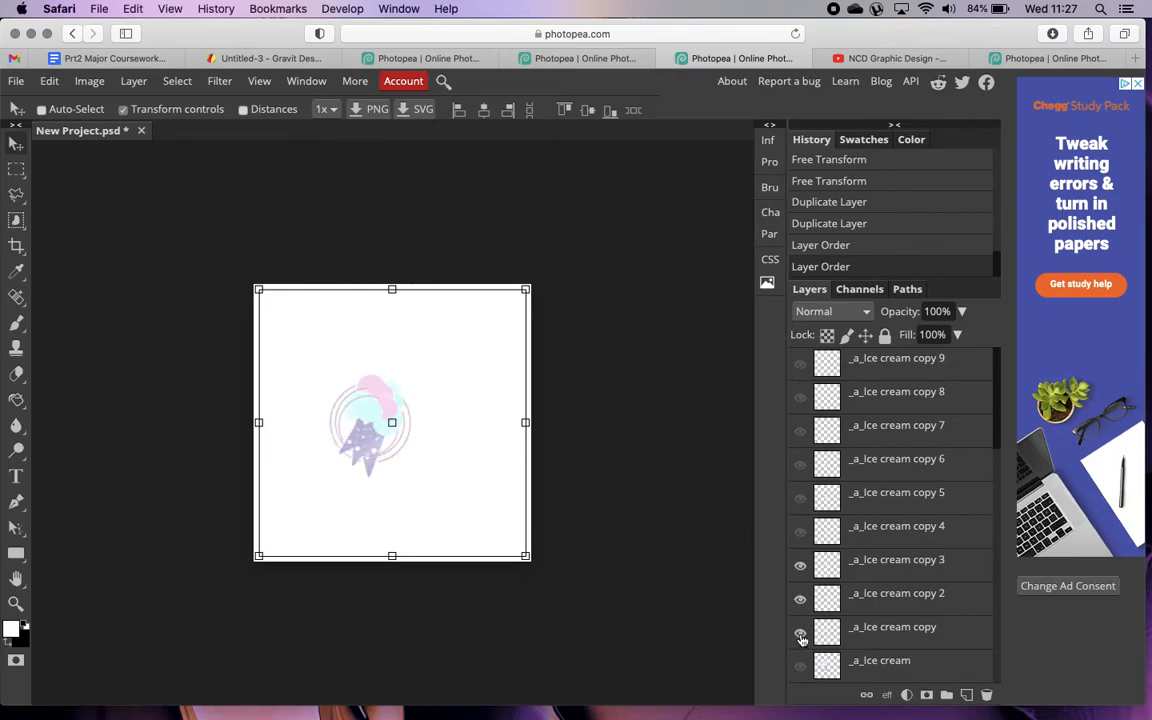
Examine the _a_Ice cream frames from copy 3 through copy 10 by toggling their visibility, ending with all of them hidden except copy 10.
scroll(803, 630, "down", 2)
left_click(800, 543)
left_click(801, 509)
scroll(801, 519, "down", 5)
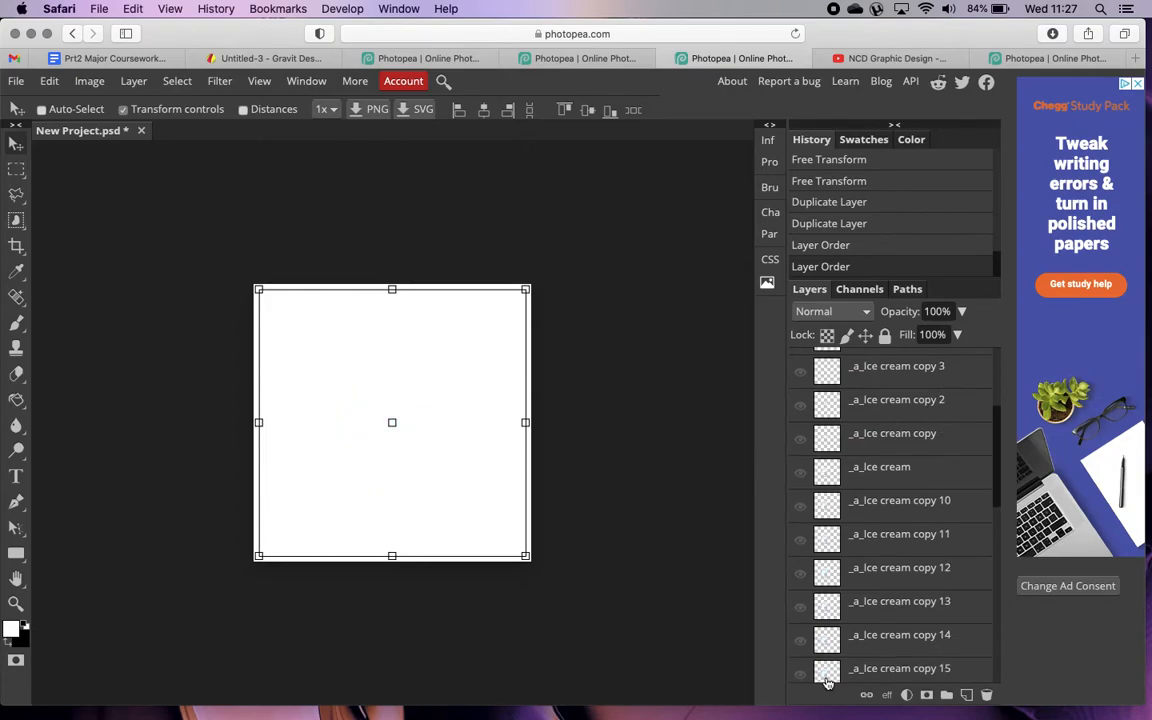
left_click(801, 447)
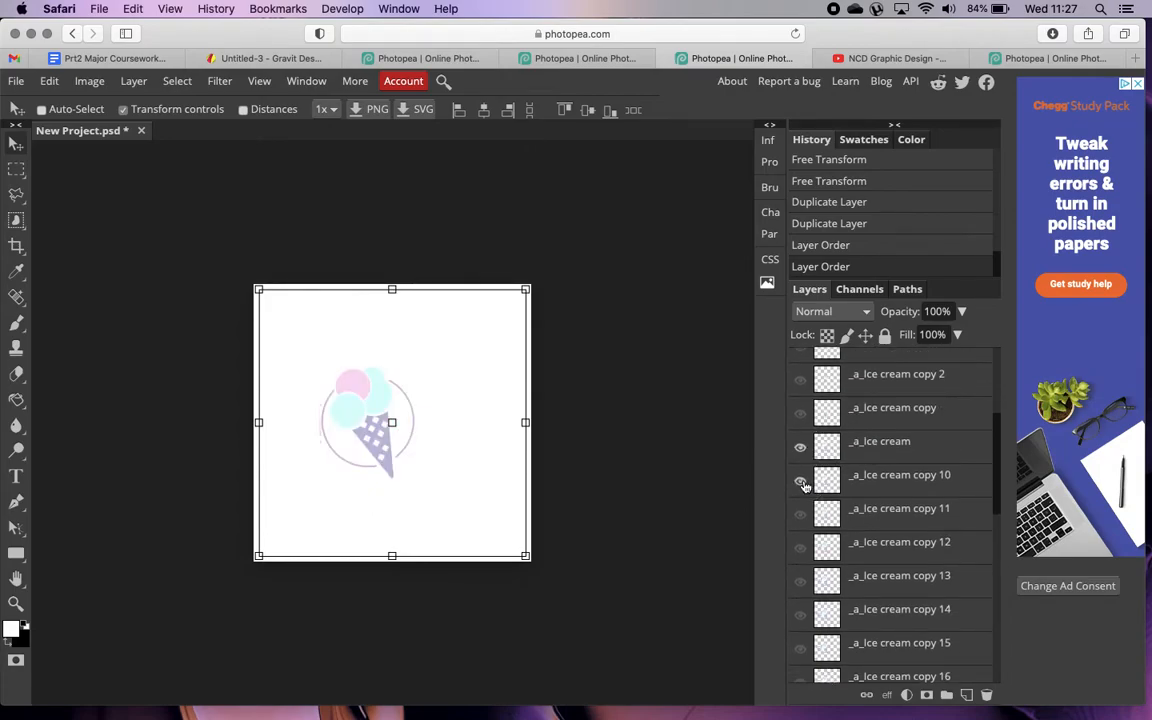
scroll(801, 460, "down", 15)
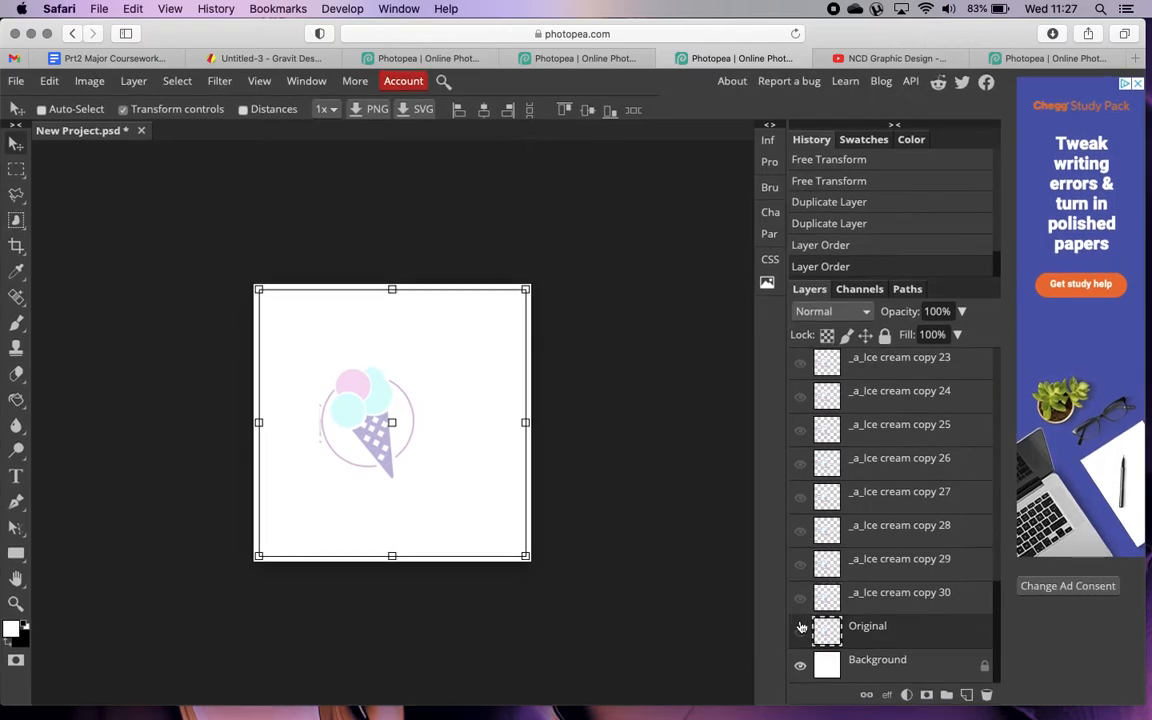
Show the Original layer with the complete Ice Cream logo and look over the neighbouring frame layers.
left_click(800, 633)
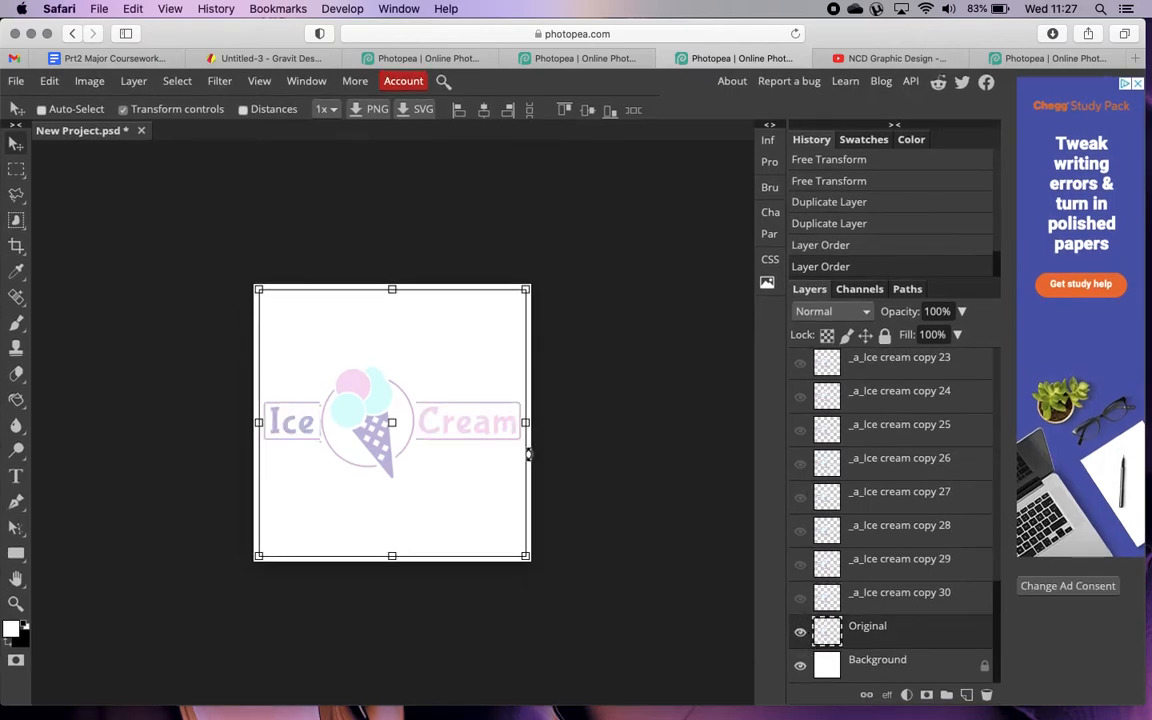
scroll(861, 481, "up", 10)
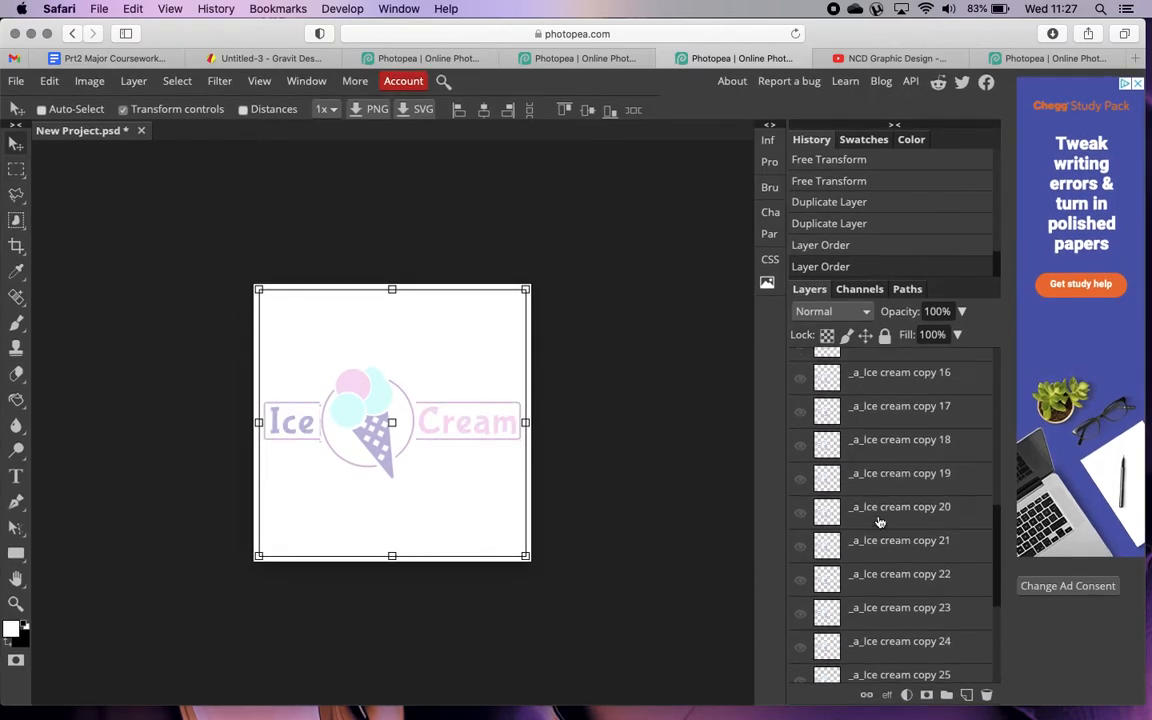
scroll(877, 538, "down", 6)
scroll(877, 538, "down", 3)
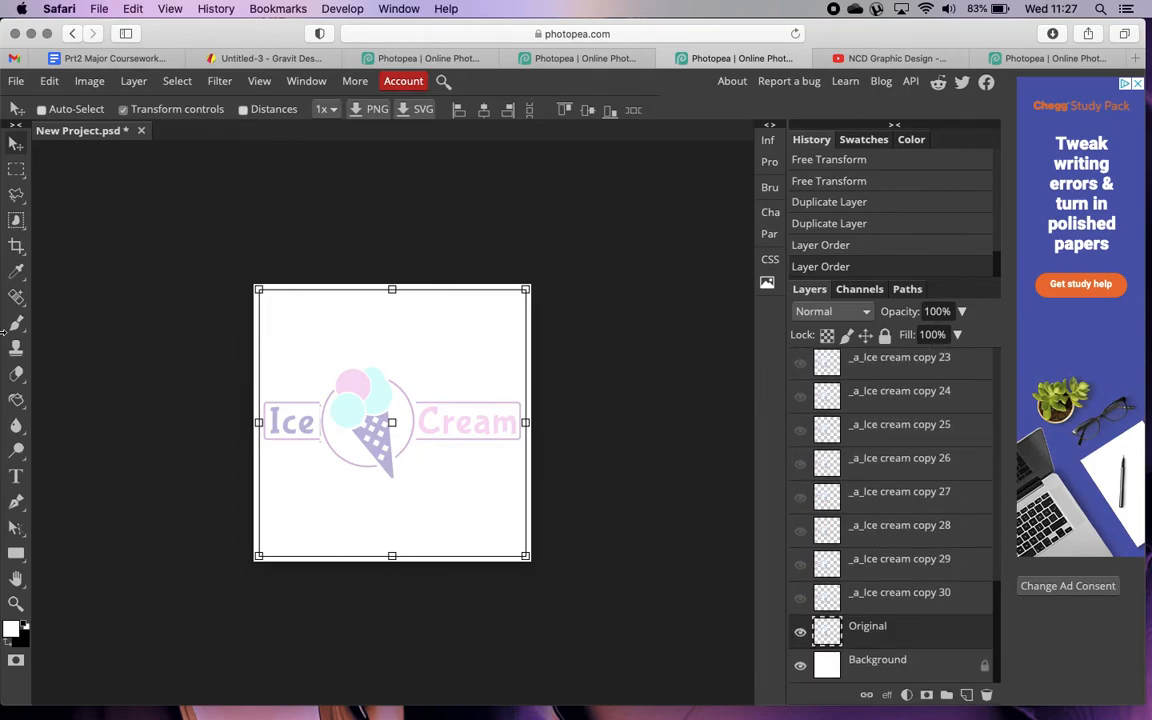
Outline the circular ice cream cone emblem on the Original layer with a closed Polygonal Lasso selection, excluding the Ice and Cream text boxes.
left_click(17, 200)
left_click(55, 219)
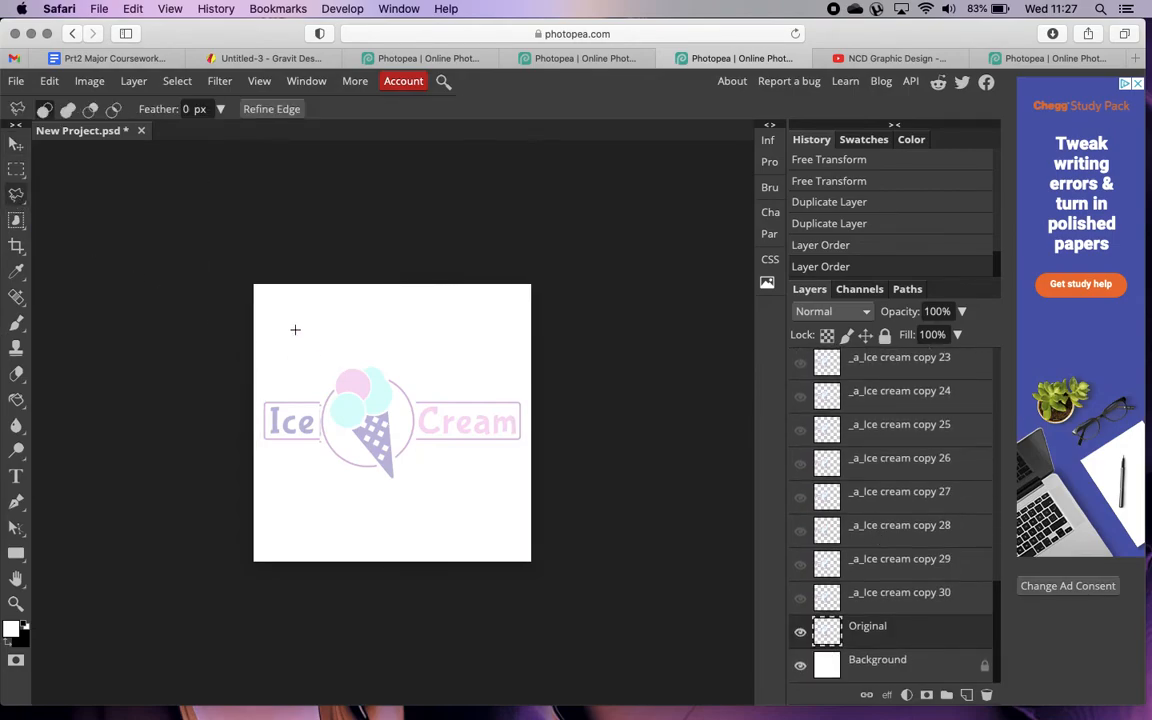
scroll(263, 318, "up", 10)
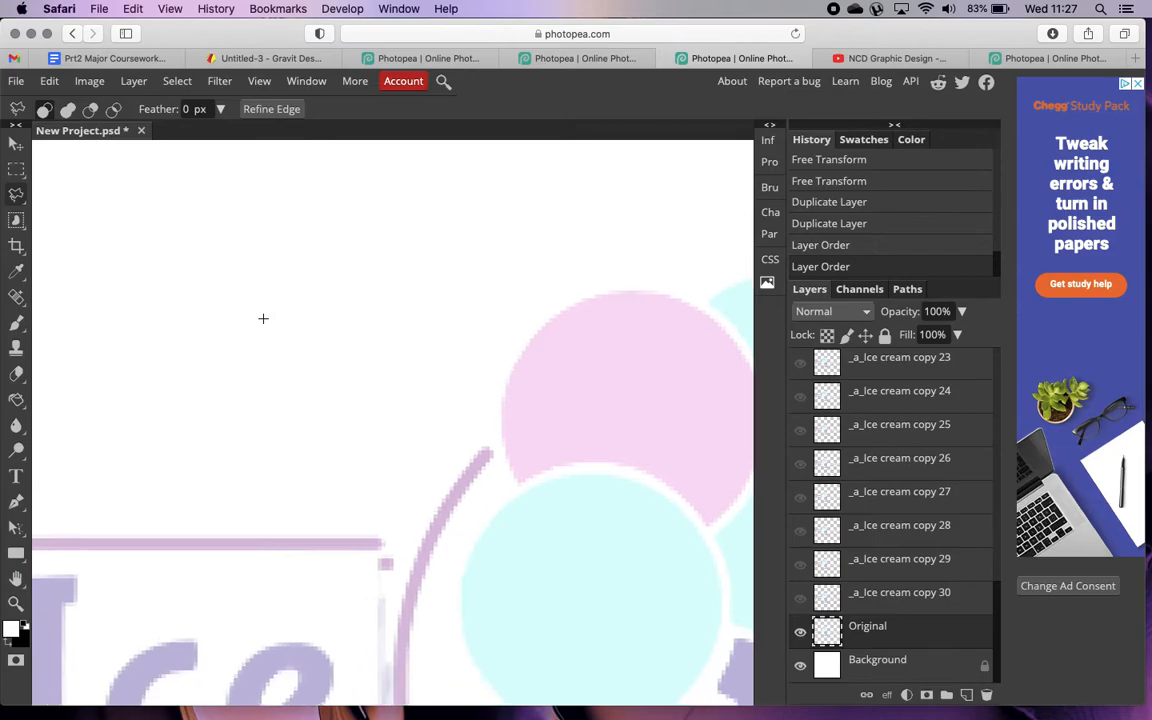
scroll(263, 318, "down", 5)
left_click(416, 283)
left_click(353, 455)
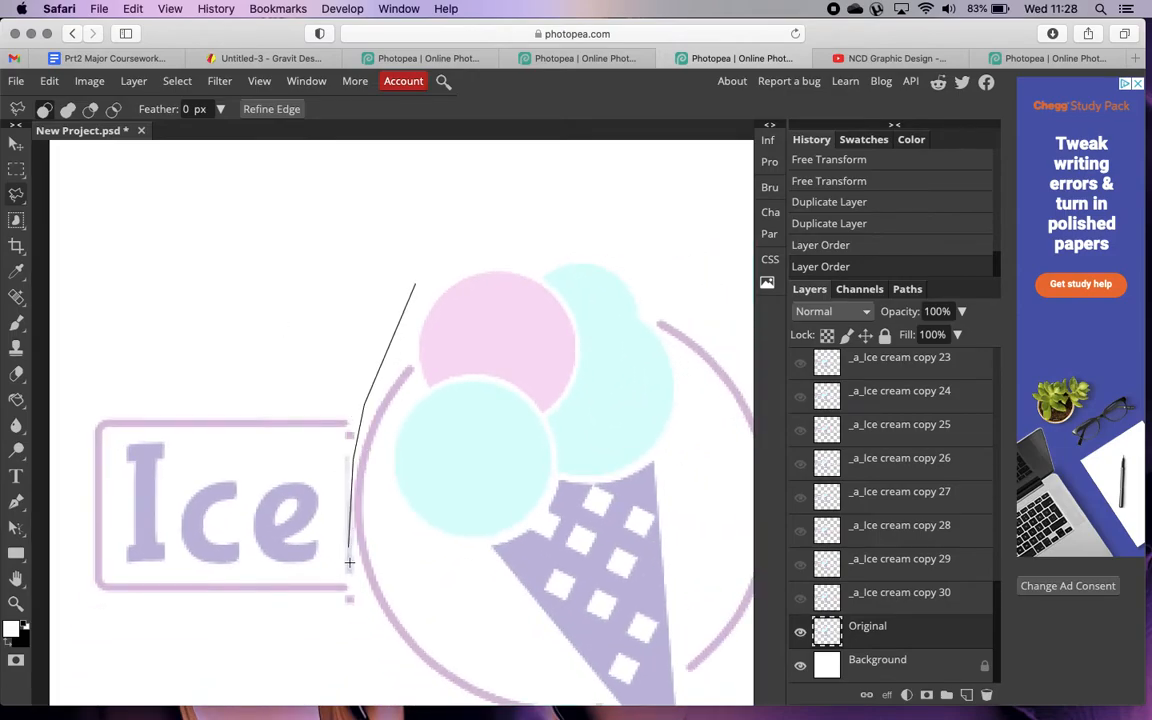
left_click(379, 639)
scroll(380, 637, "down", 3)
scroll(380, 637, "right", 1)
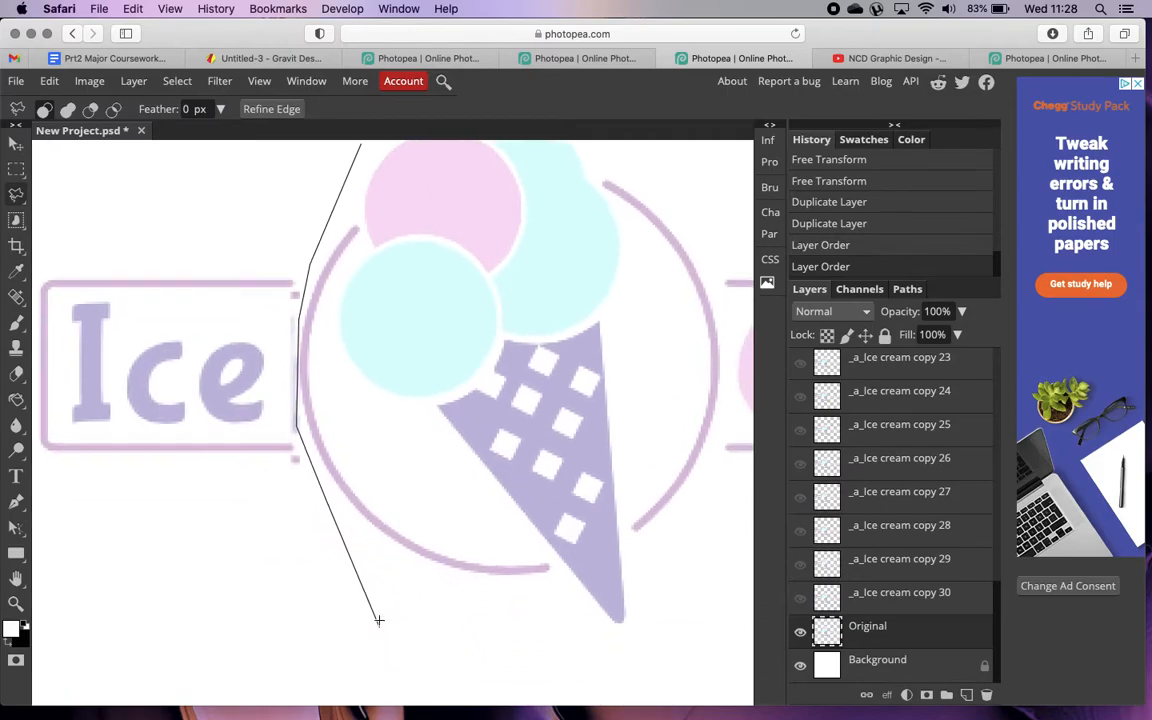
left_click(623, 641)
left_click(690, 500)
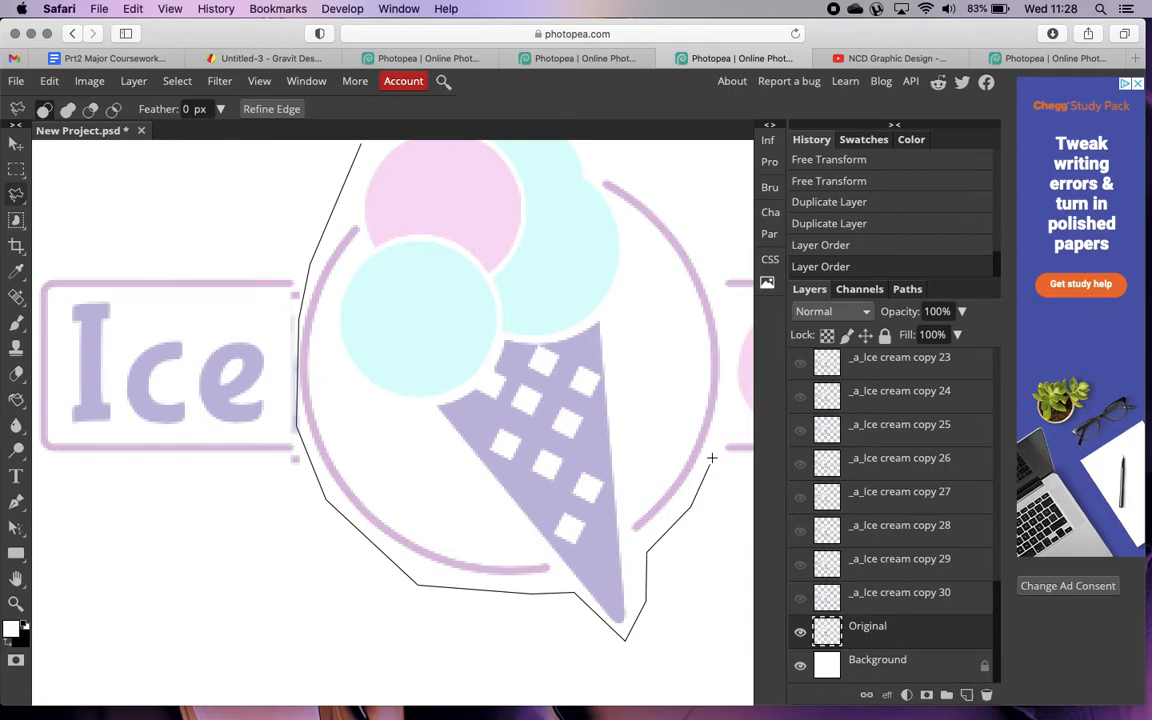
left_click(722, 263)
scroll(612, 160, "up", 2)
left_click(620, 155)
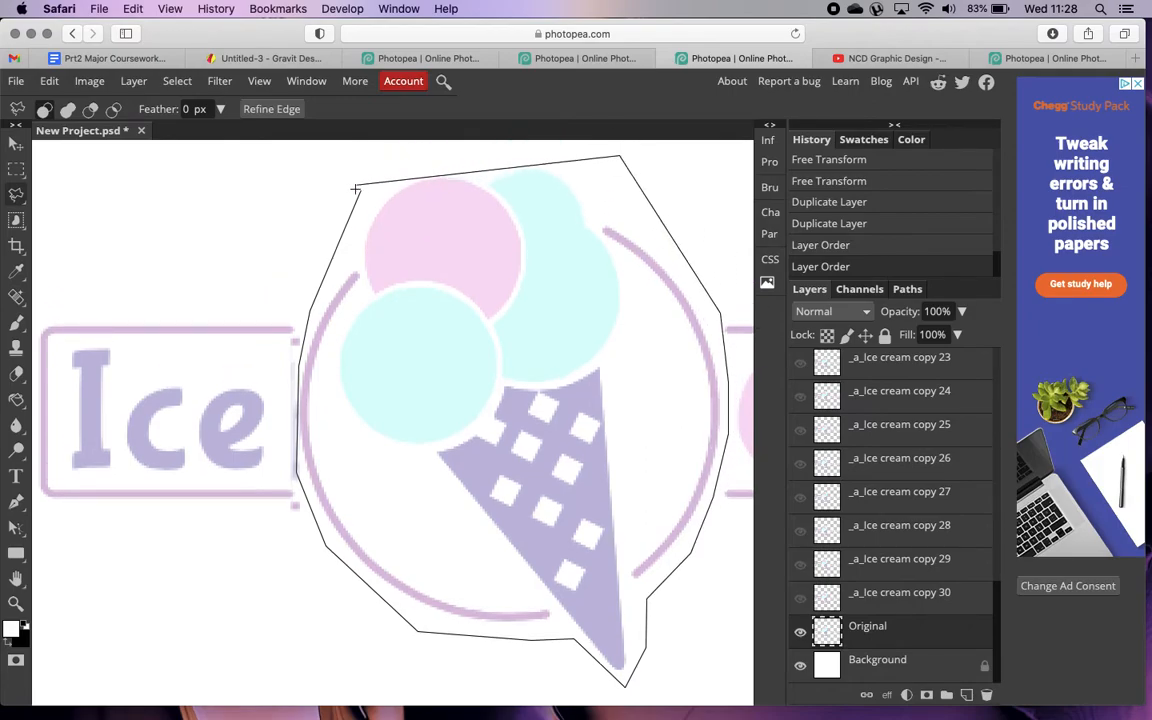
left_click(360, 187)
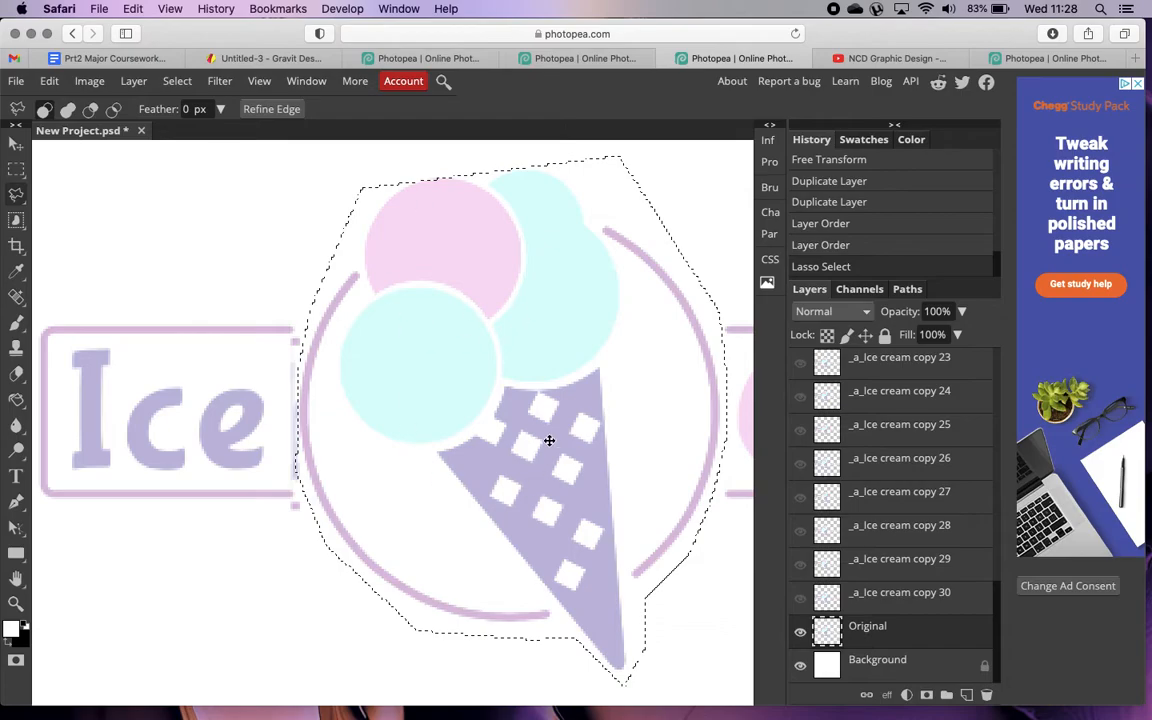
Copy the selected cone emblem onto a new layer, hide the Original layer and move the copy down and to the left.
key("super+v")
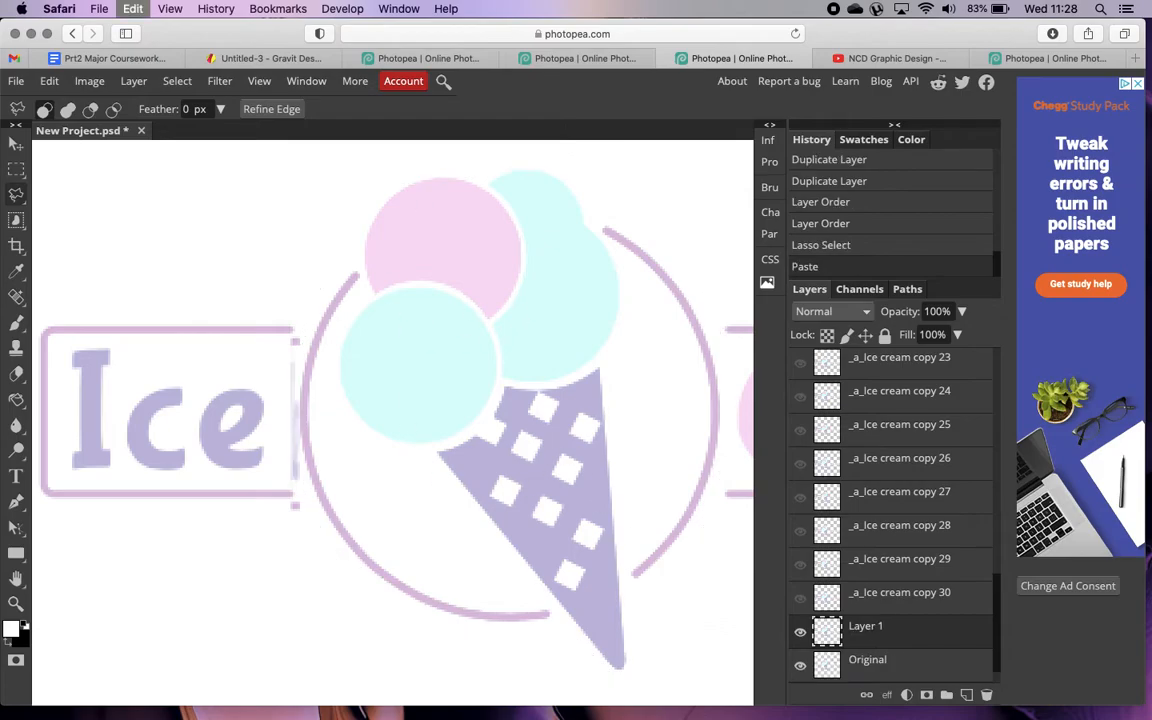
left_click(799, 663)
key("v")
left_click_drag(398, 319, 51, 393)
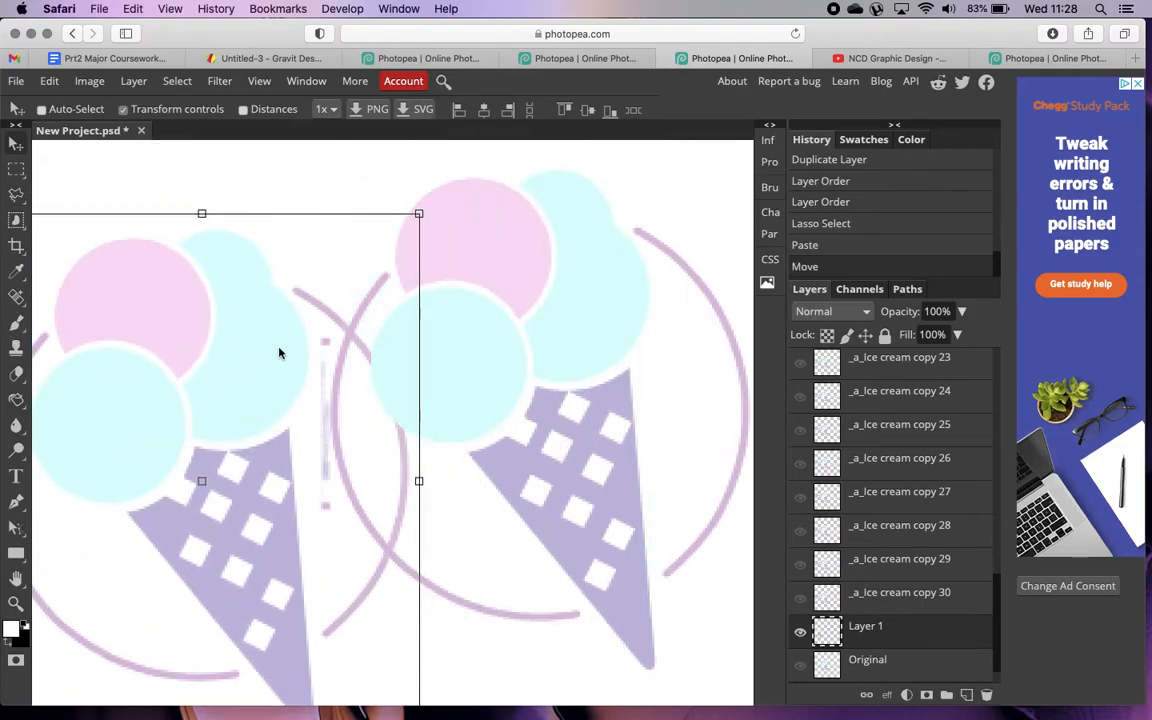
Hide the still visible _a_Ice cream copy 10 frame and move the separated cone emblem up and right toward the canvas centre.
scroll(912, 505, "up", 10)
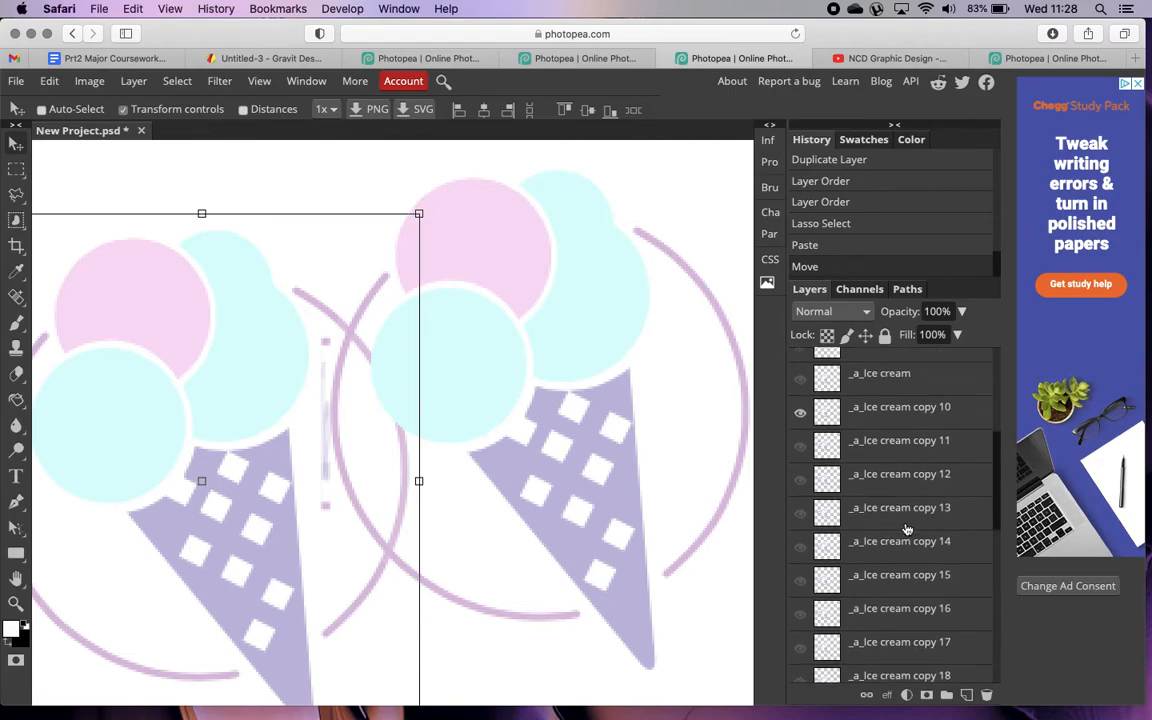
left_click(802, 551)
left_click_drag(221, 450, 379, 374)
scroll(926, 494, "up", 3)
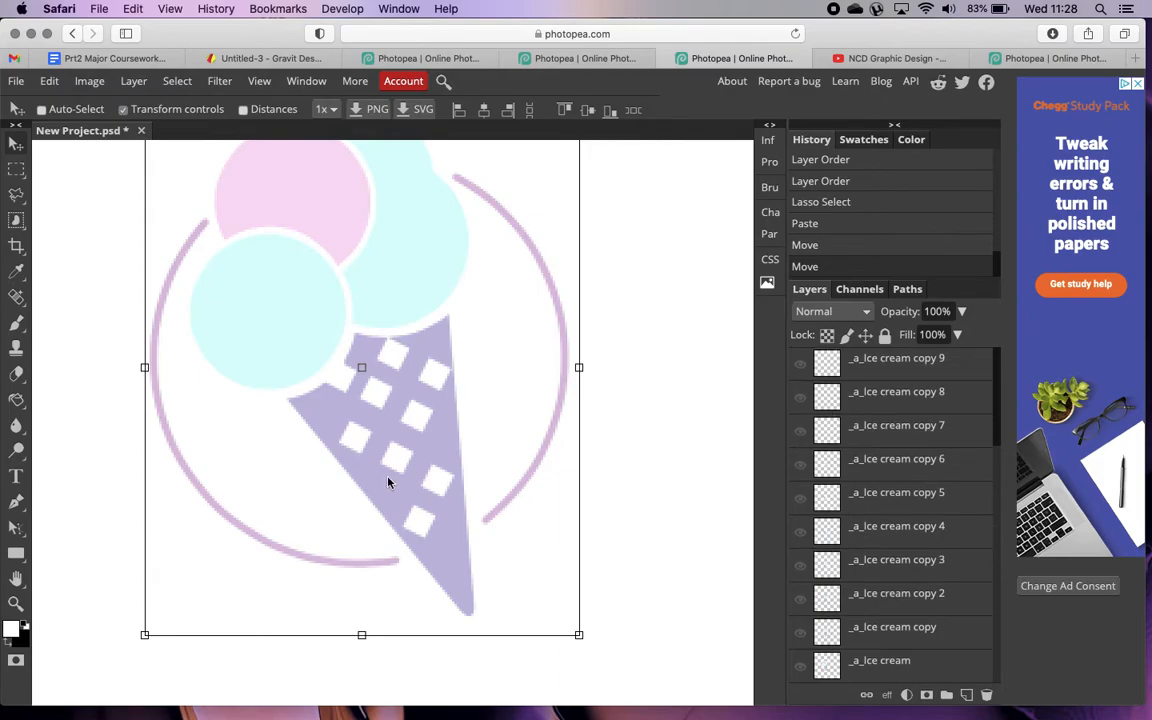
scroll(391, 480, "down", 5)
scroll(855, 470, "down", 10)
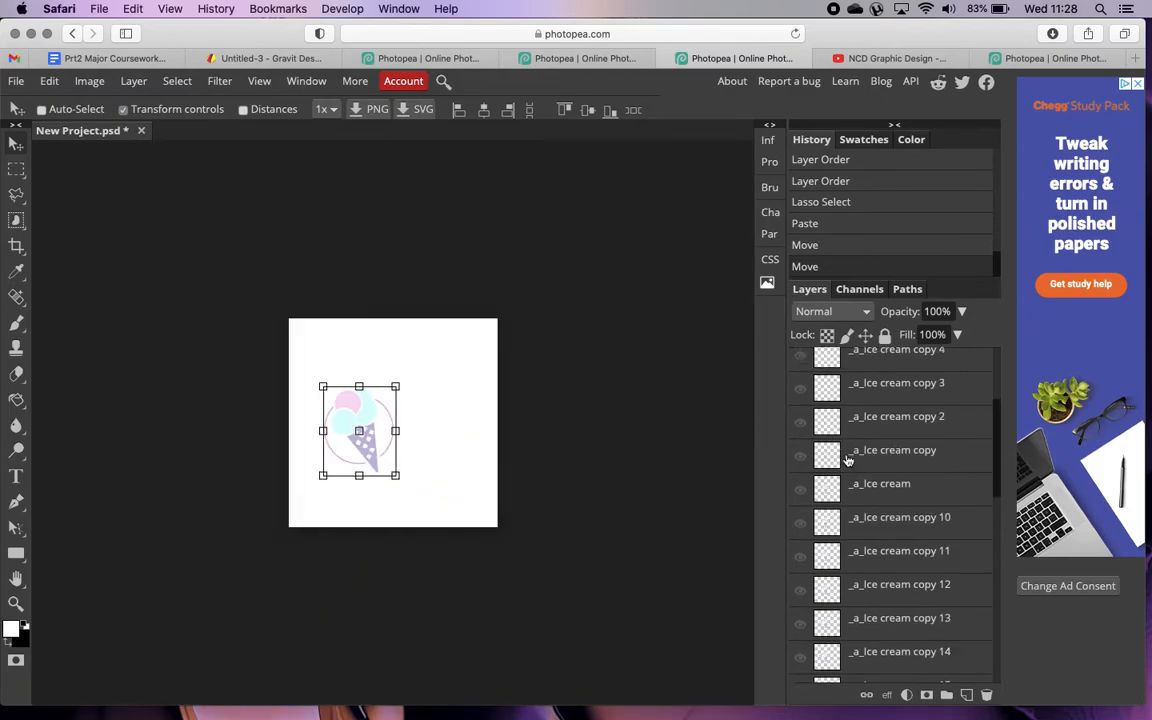
Hide the separated emblem layer and examine the rotating emblem in the frames from copy 9 to copy 2 by toggling their visibility.
left_click(799, 600)
scroll(800, 490, "up", 5)
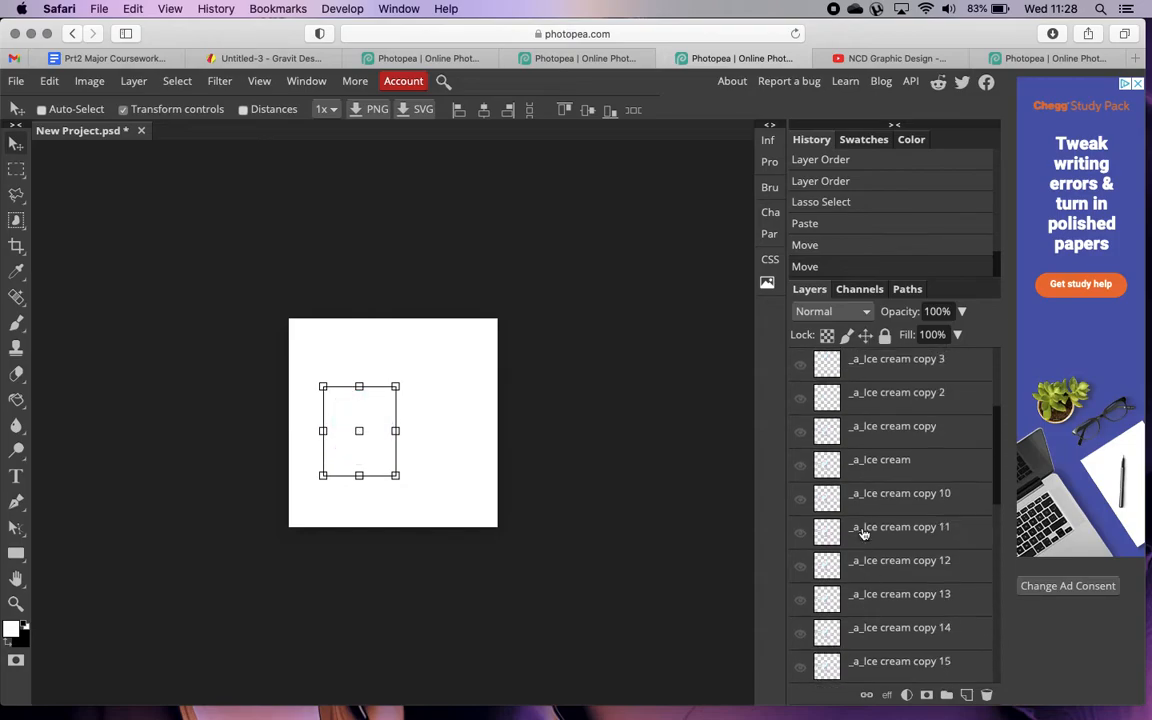
left_click(801, 466)
left_click(800, 494)
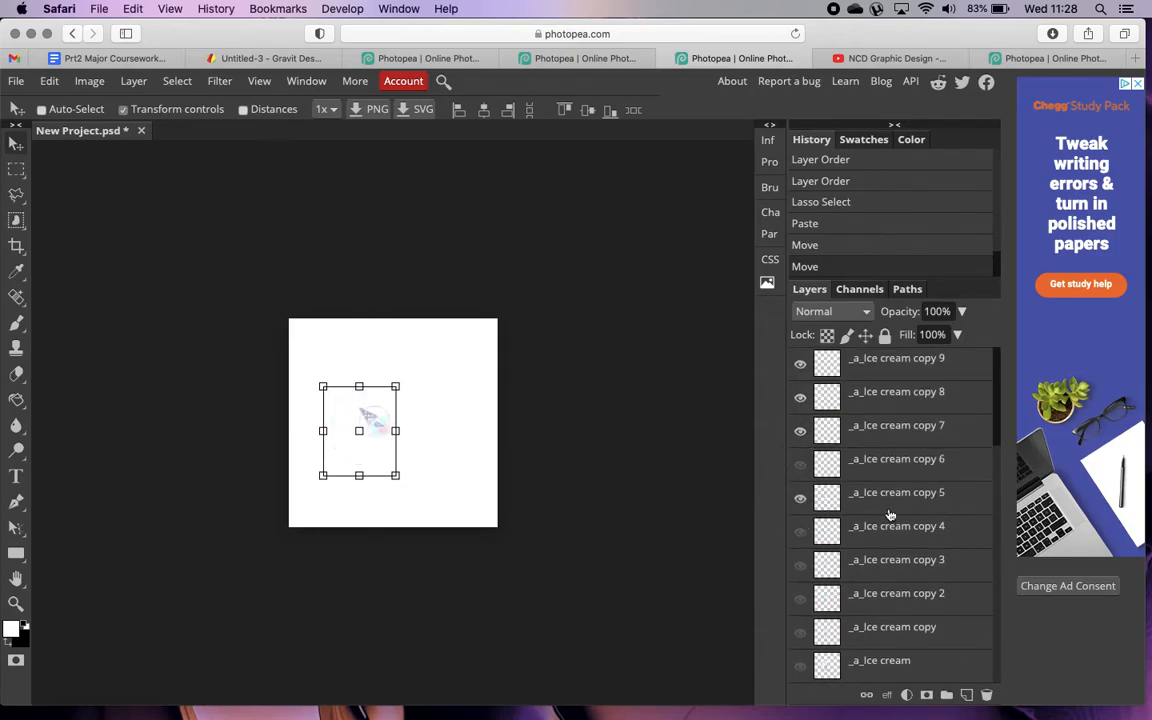
left_click(887, 508)
left_click(828, 568)
left_click(801, 565)
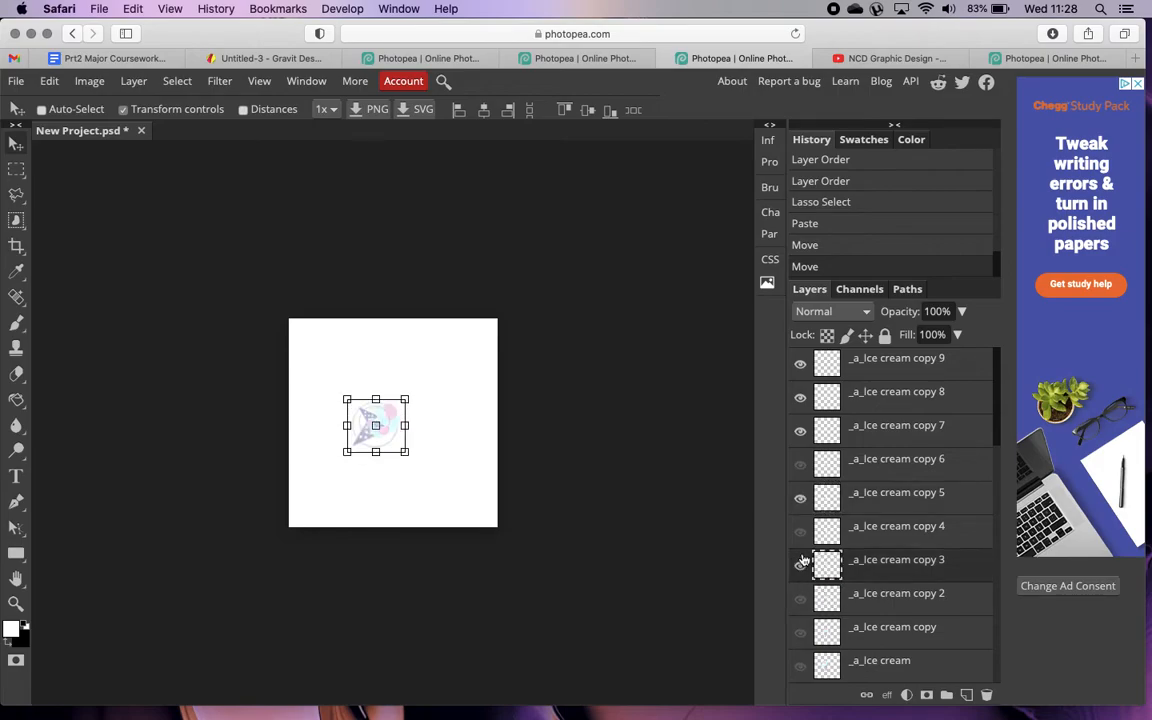
left_click(801, 598)
scroll(803, 444, "down", 5)
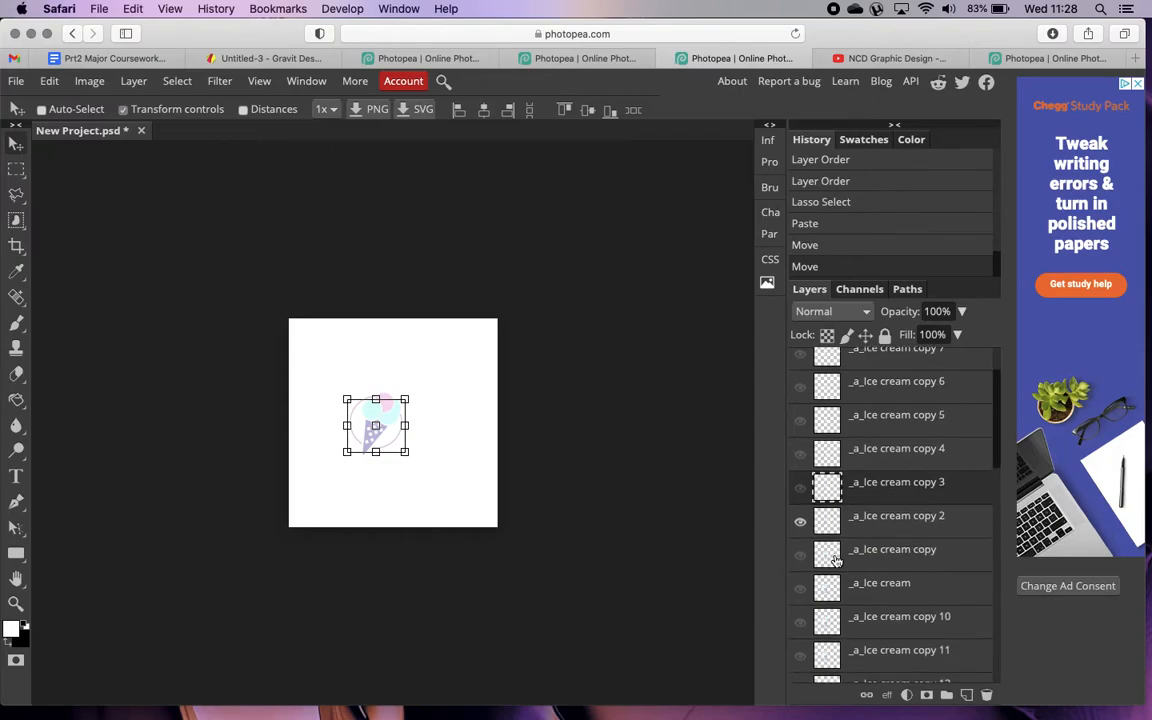
Examine the frames from _a_Ice cream copy through copy 14, where the Ice text slides out, and hide them all again.
left_click(801, 433)
left_click(800, 466)
left_click(800, 500)
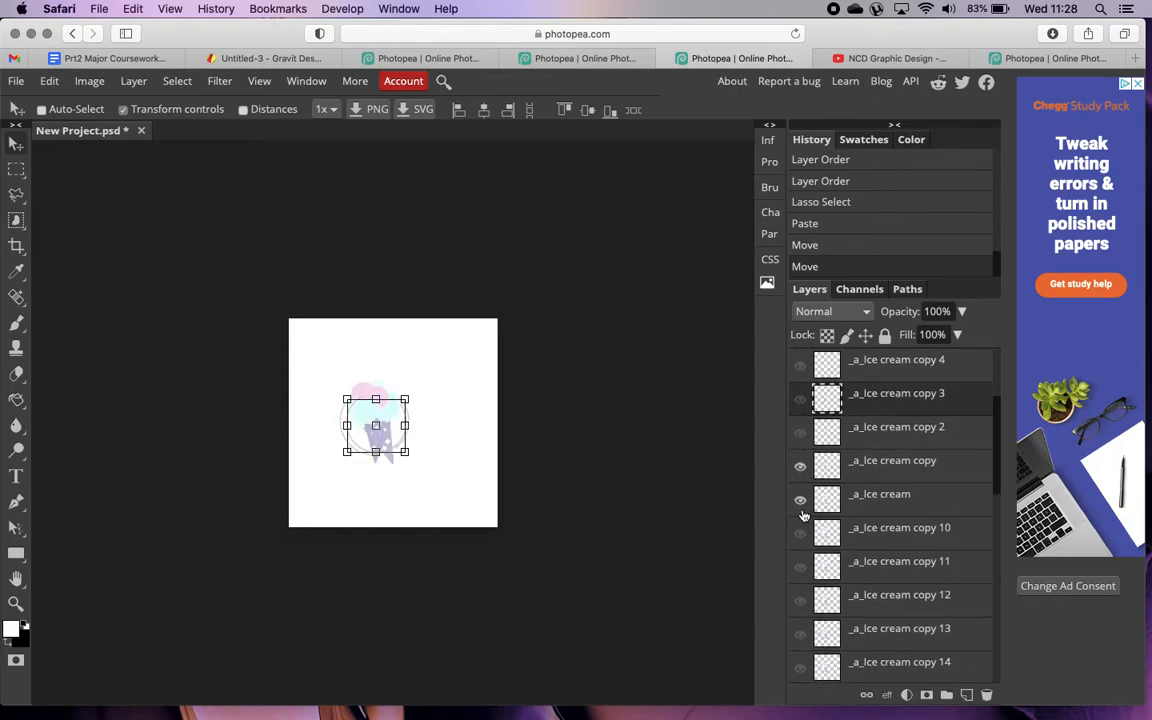
left_click(800, 466)
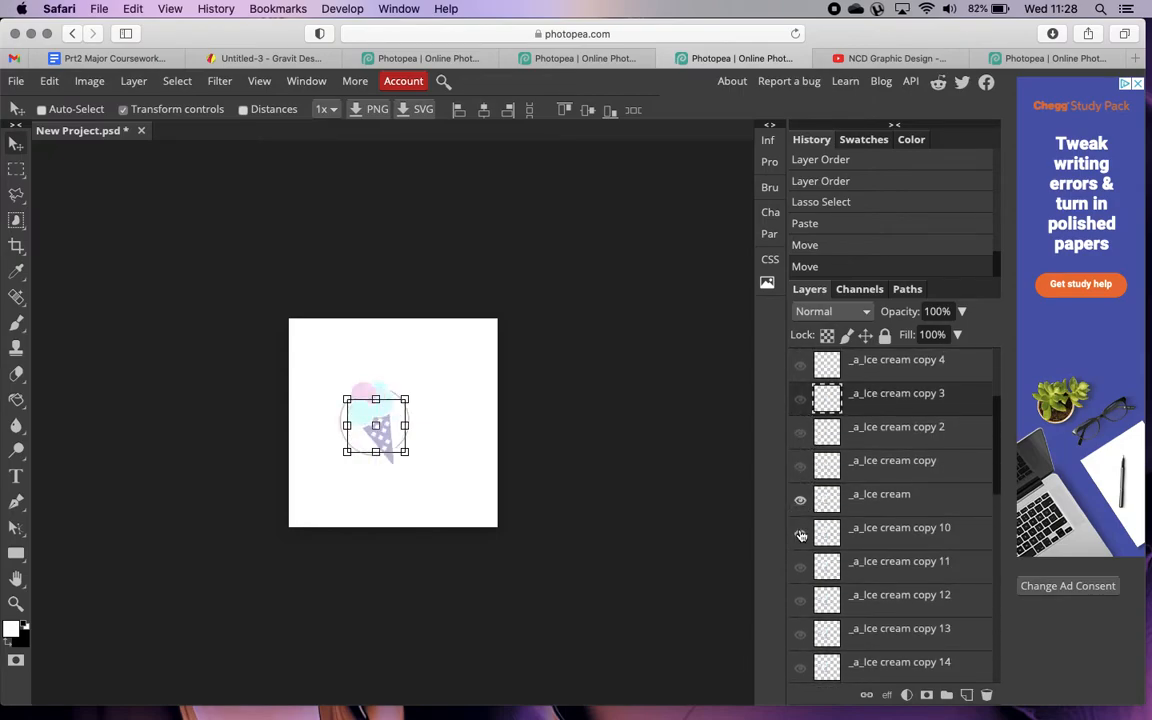
left_click(905, 498)
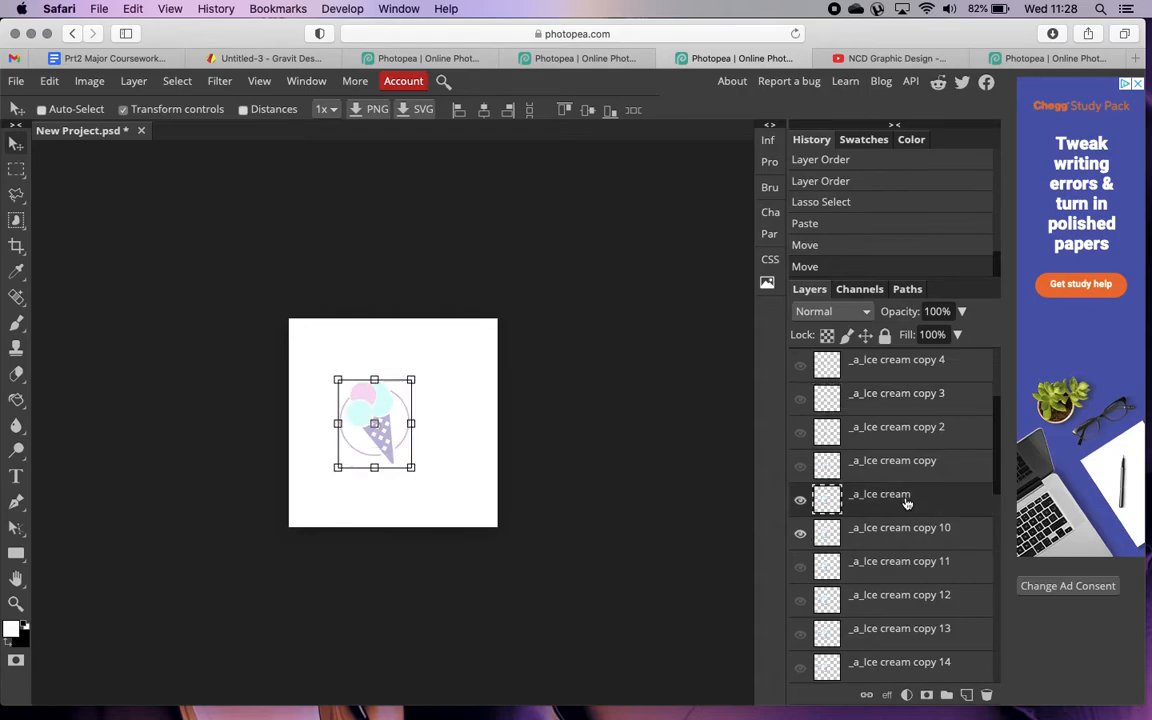
left_click(928, 664)
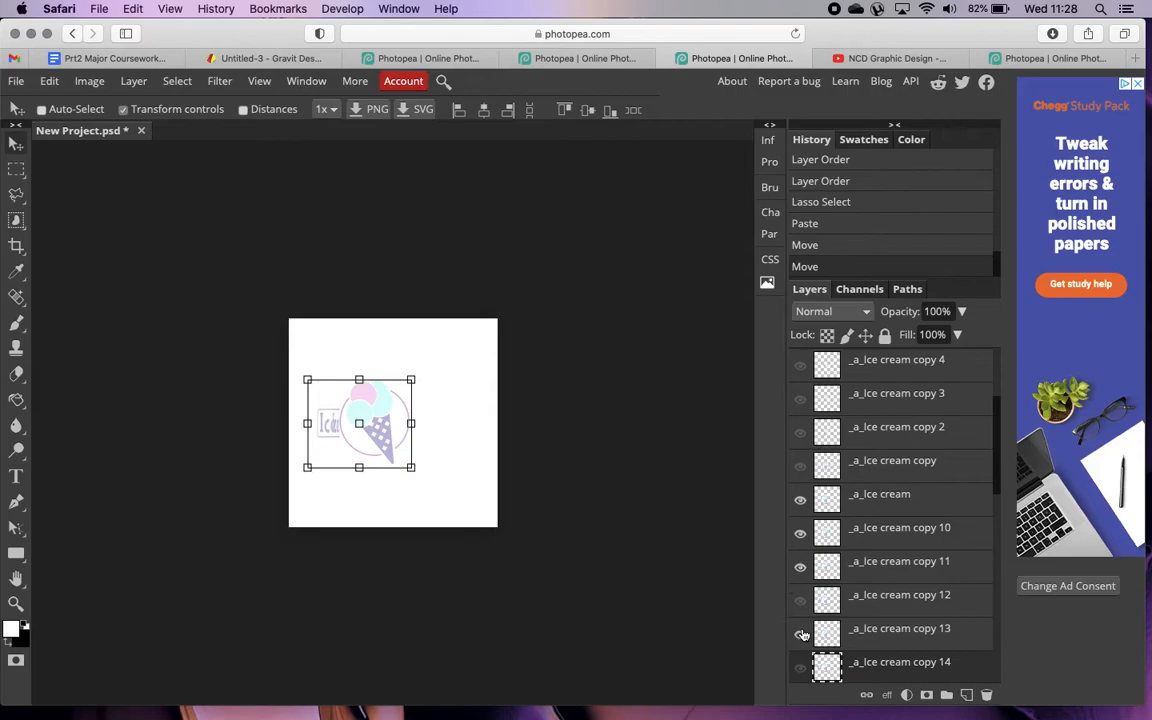
scroll(802, 620, "down", 1)
left_click(800, 503)
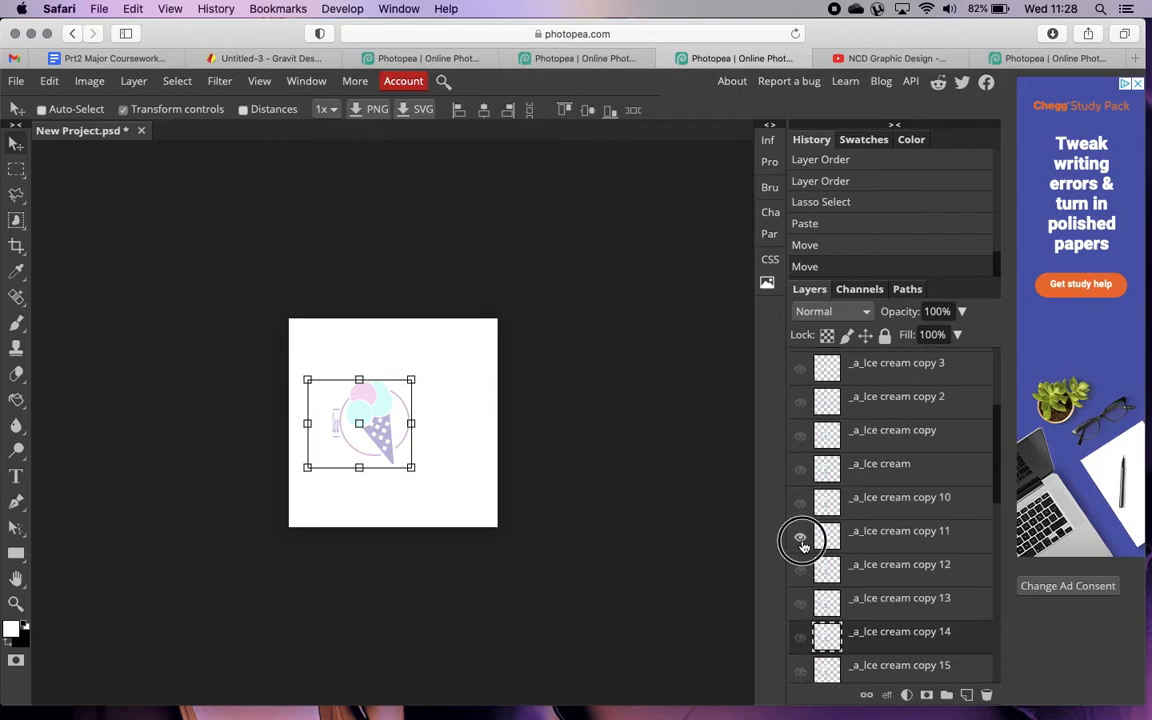
left_click(800, 537)
scroll(890, 586, "down", 7)
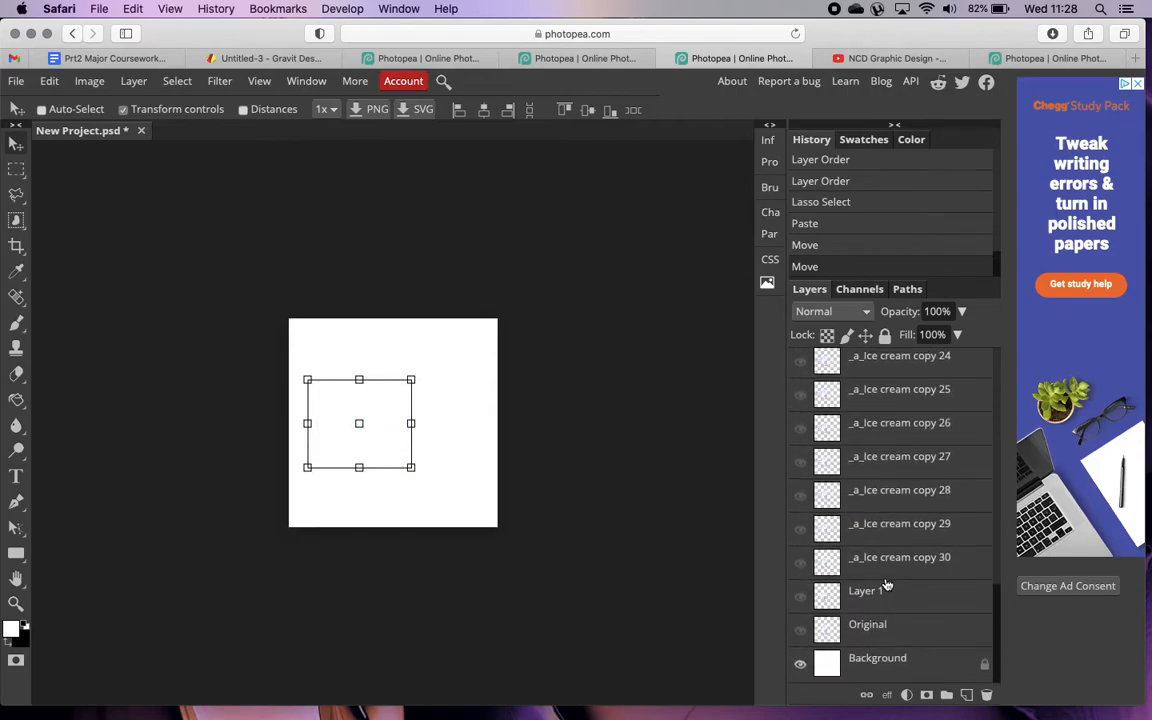
Select and show the Original layer and outline its Ice text box with a closed Polygonal Lasso selection.
left_click(880, 630)
left_click(801, 632)
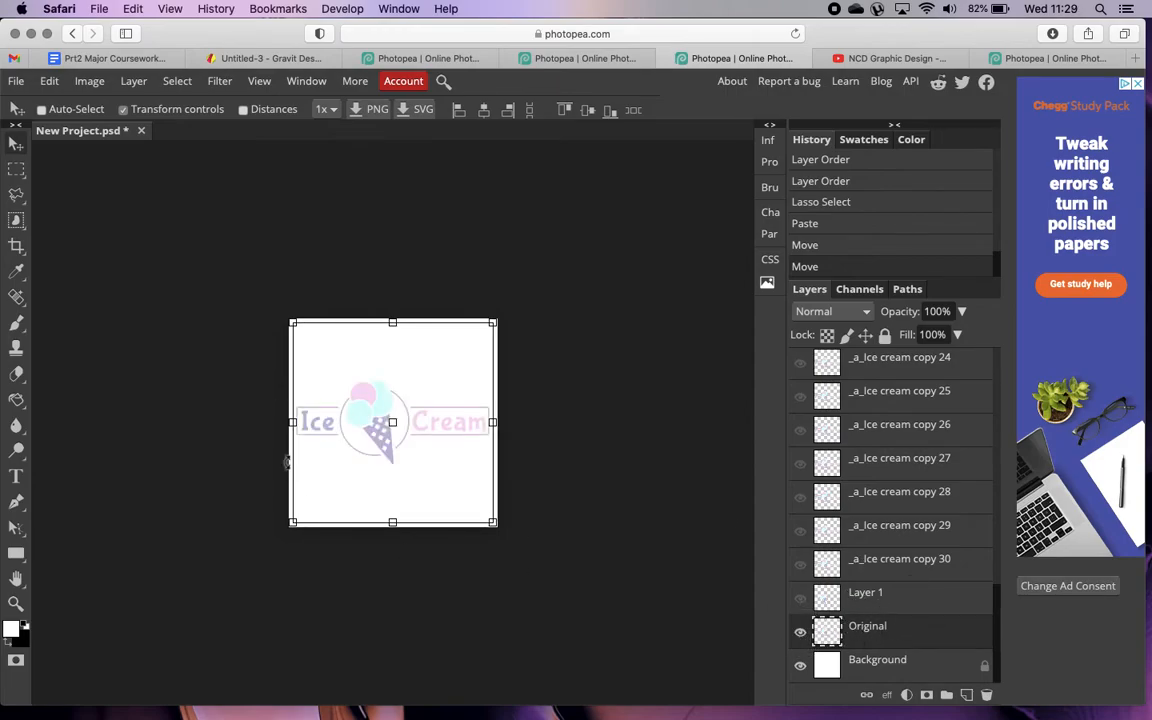
left_click(16, 170)
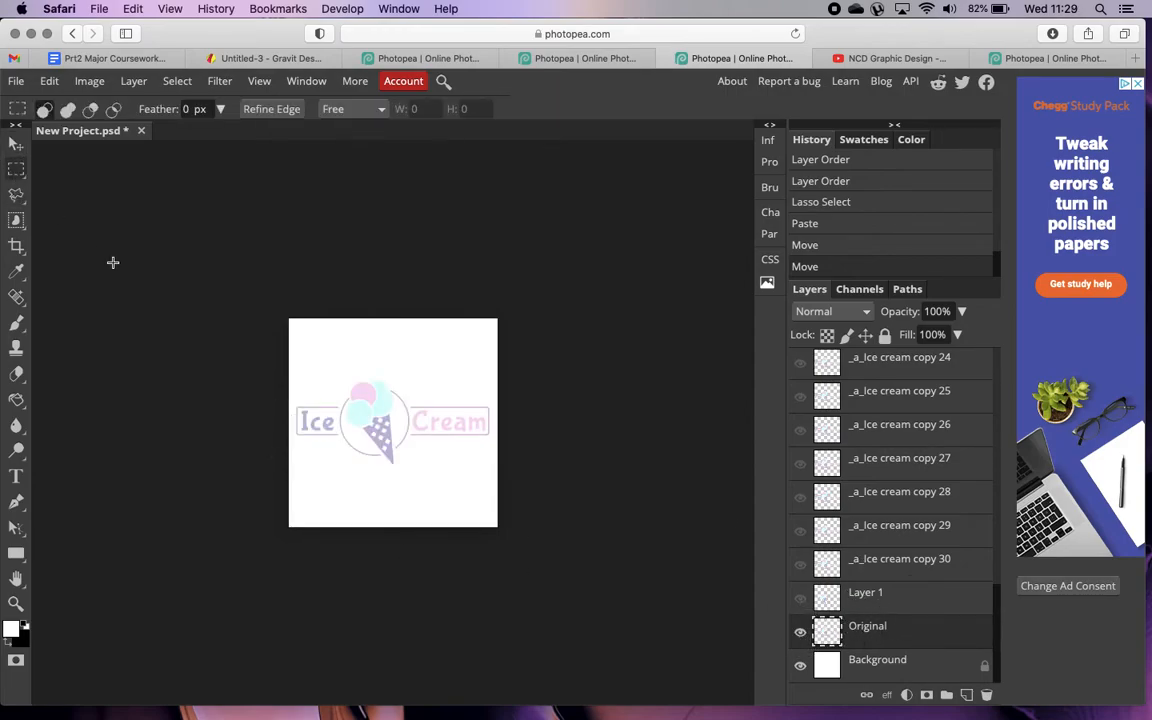
left_click(15, 196)
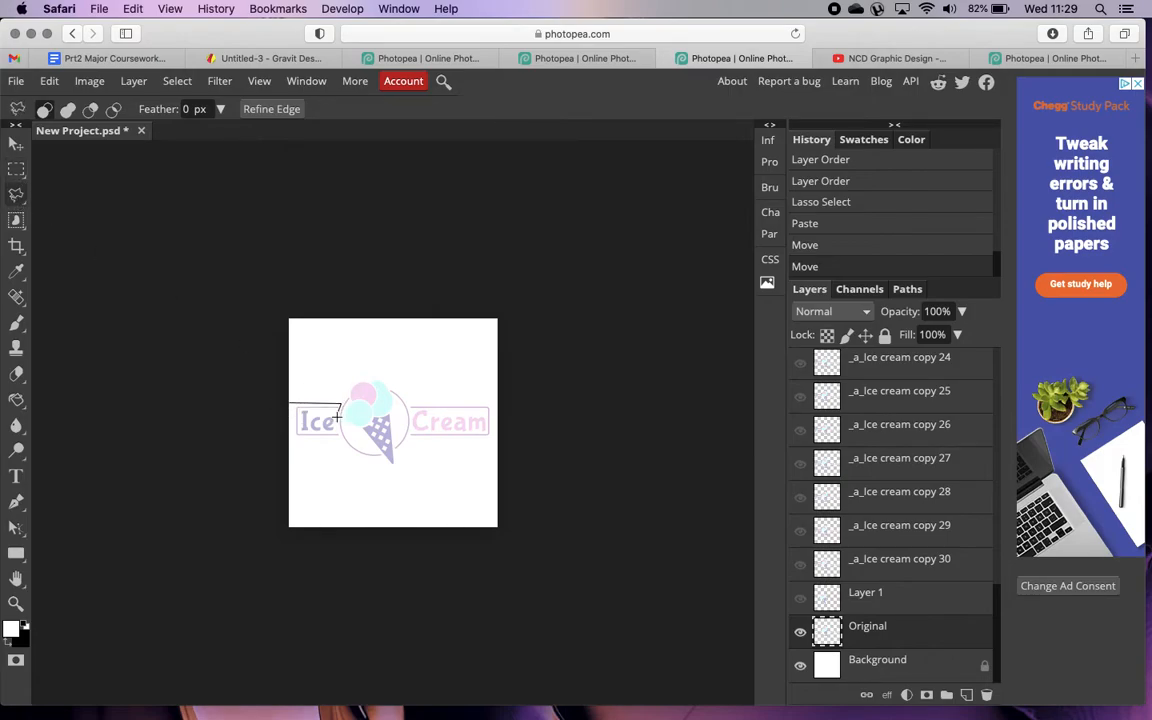
left_click(341, 440)
left_click(289, 402)
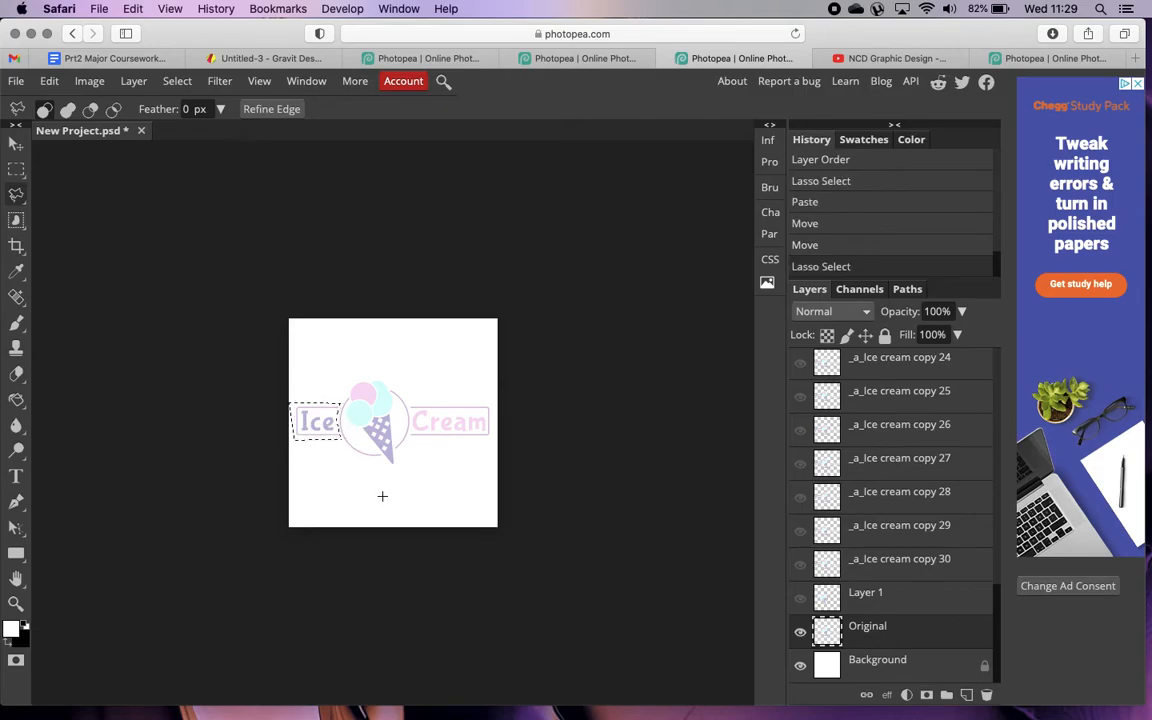
Copy the selected Ice text box onto its own layer and show it with the separated cone emblem in place of the Original layer.
key("super+c")
key("super+v")
left_click(800, 662)
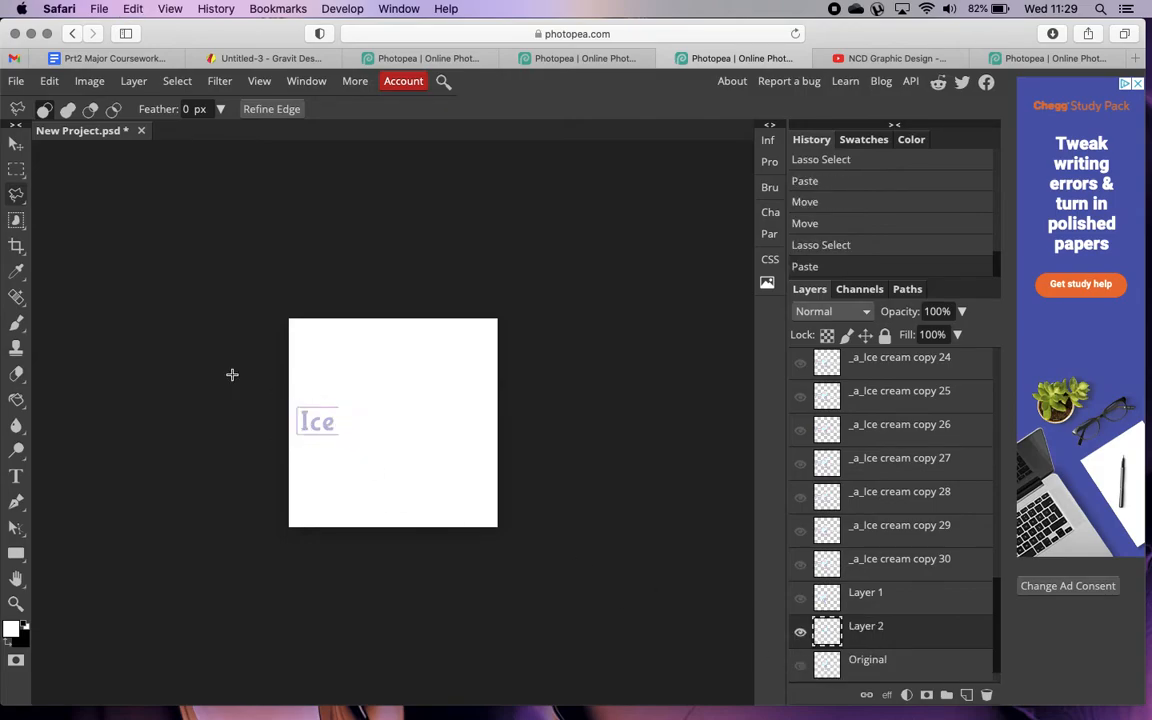
left_click(18, 145)
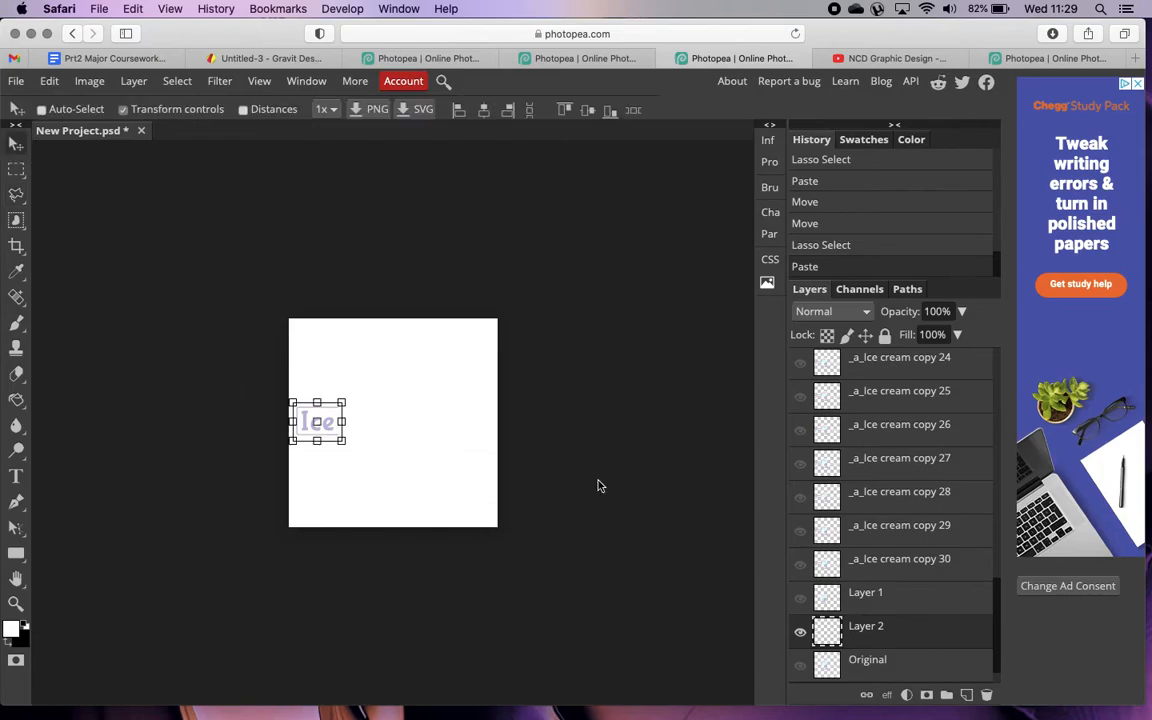
left_click(800, 598)
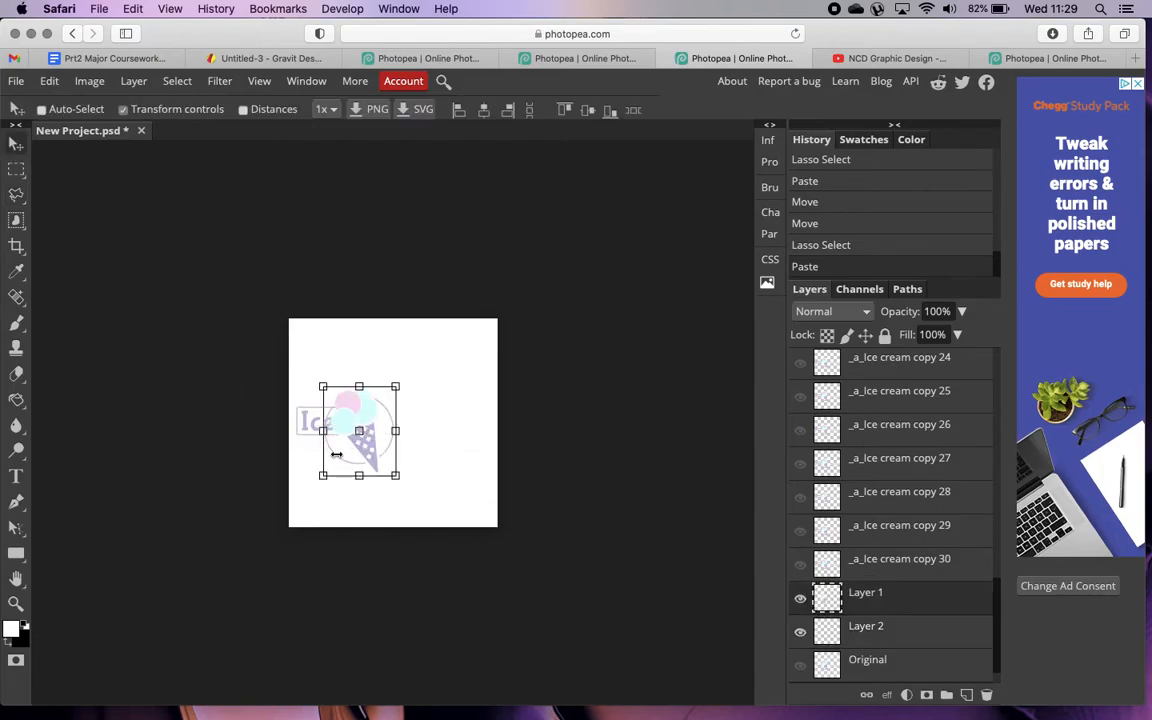
Move the separated cone emblem beside the Ice text box, then show the _a_Ice cream frame in place of Layer 1 as a position reference.
left_click_drag(359, 431, 379, 423)
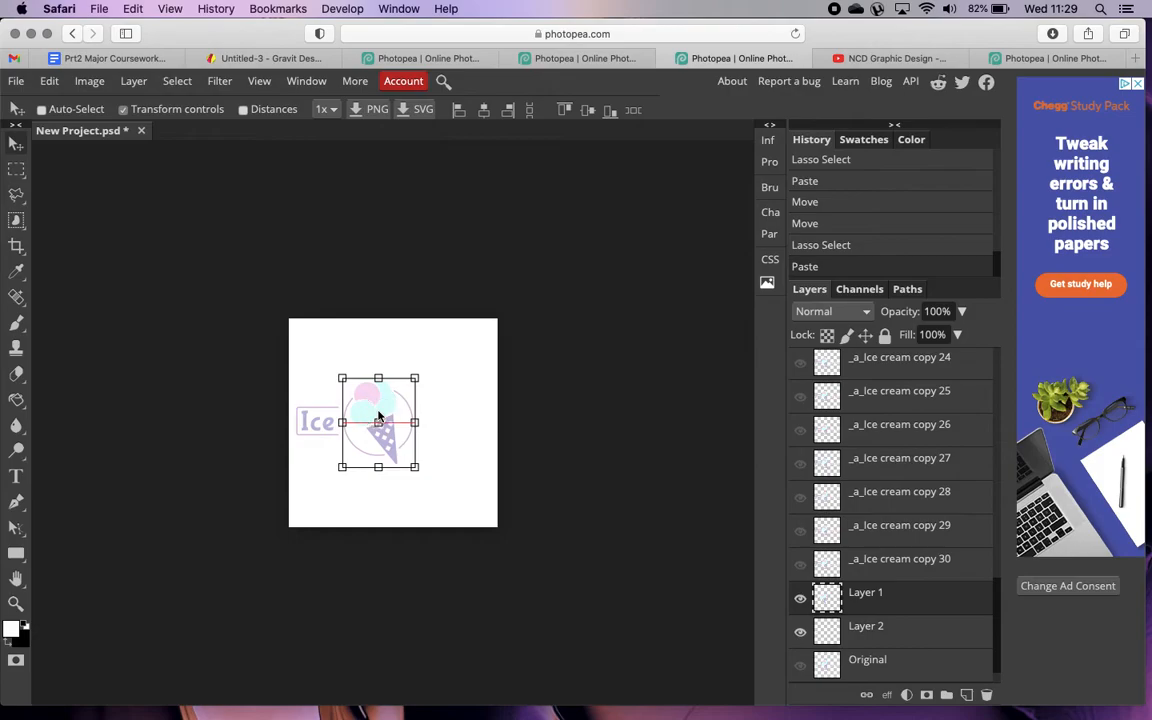
left_click(800, 598)
scroll(800, 545, "up", 10)
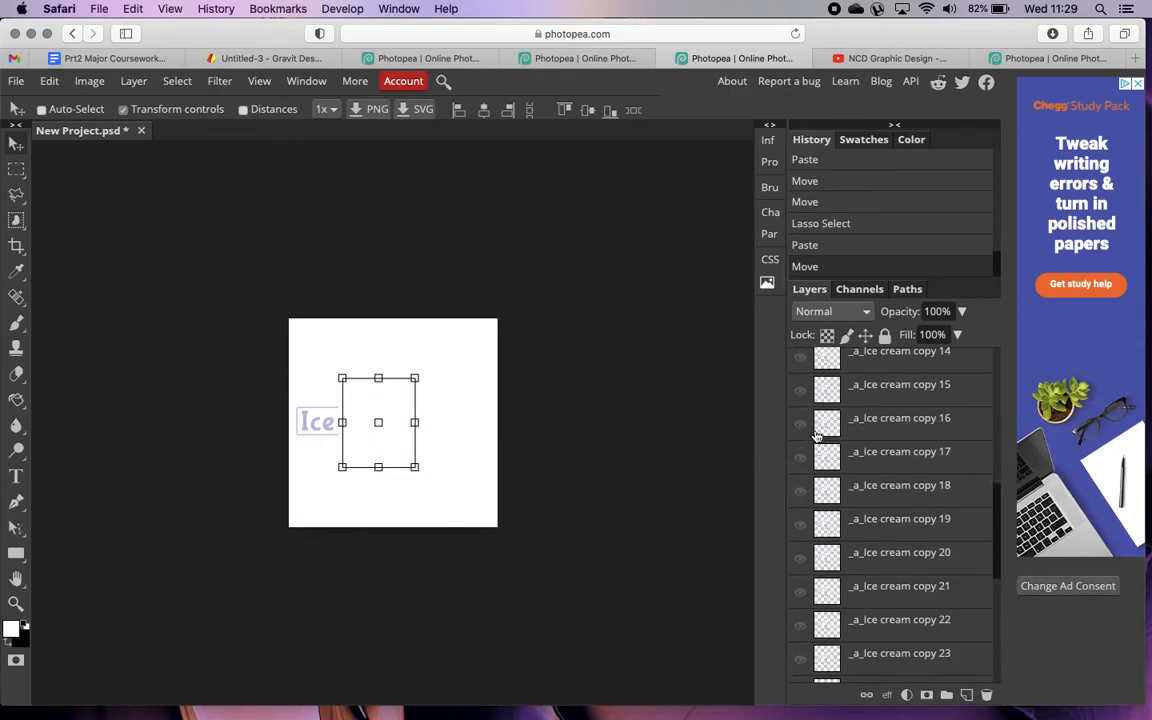
scroll(816, 435, "up", 4)
left_click(800, 511)
scroll(900, 562, "down", 1)
scroll(900, 562, "down", 2)
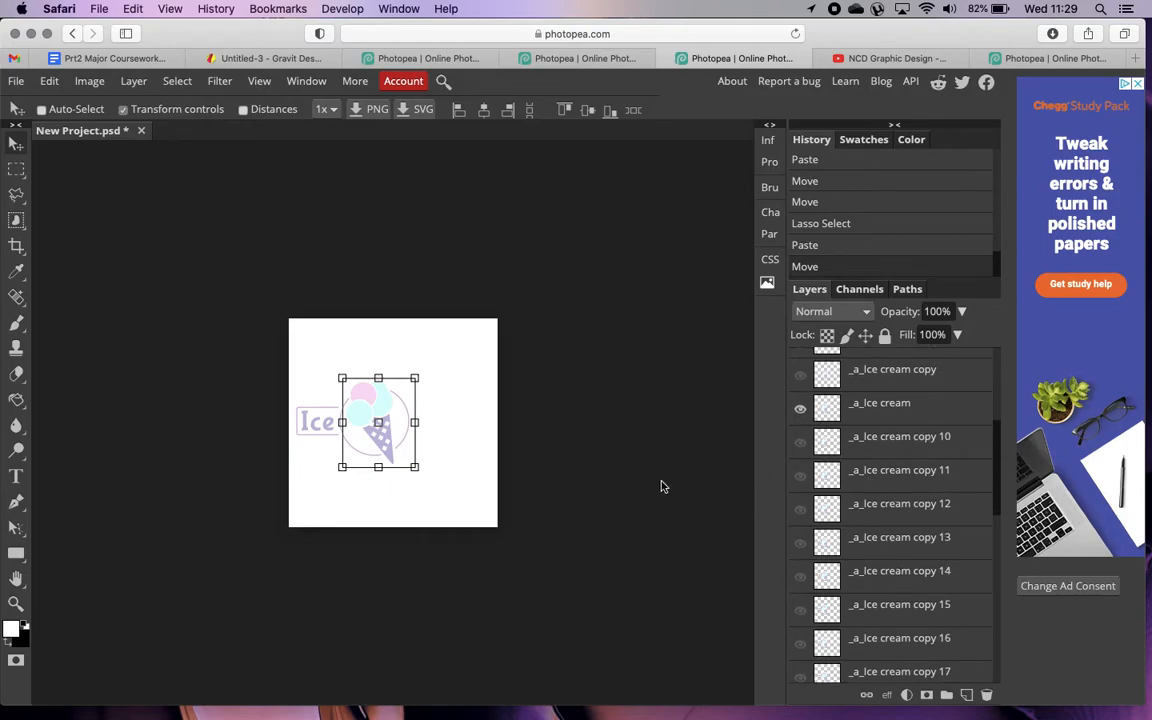
scroll(922, 471, "down", 5)
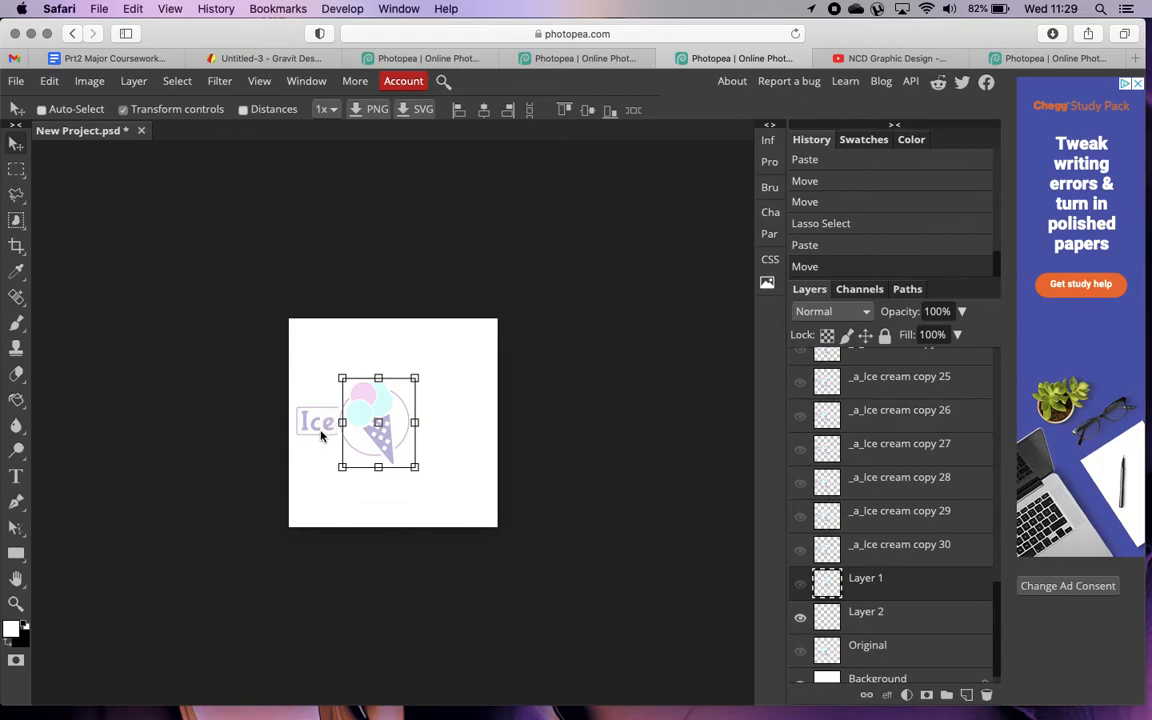
Narrow the Ice text box on Layer 2 to 95.08% width and nudge it against the reference frame's emblem.
left_click(895, 609)
mouse_move(295, 421)
left_mouse_down()
mouse_move(341, 424)
mouse_move(285, 421)
mouse_move(334, 419)
mouse_move(296, 414)
left_mouse_up()
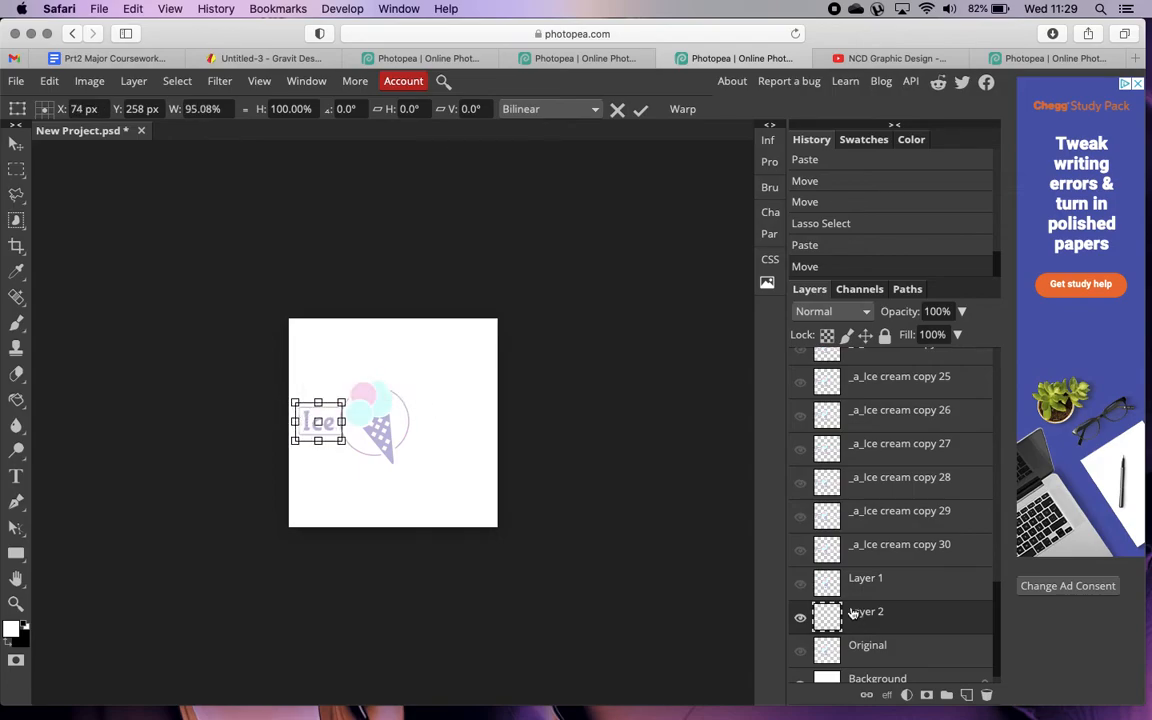
left_click(801, 619)
left_click(821, 580)
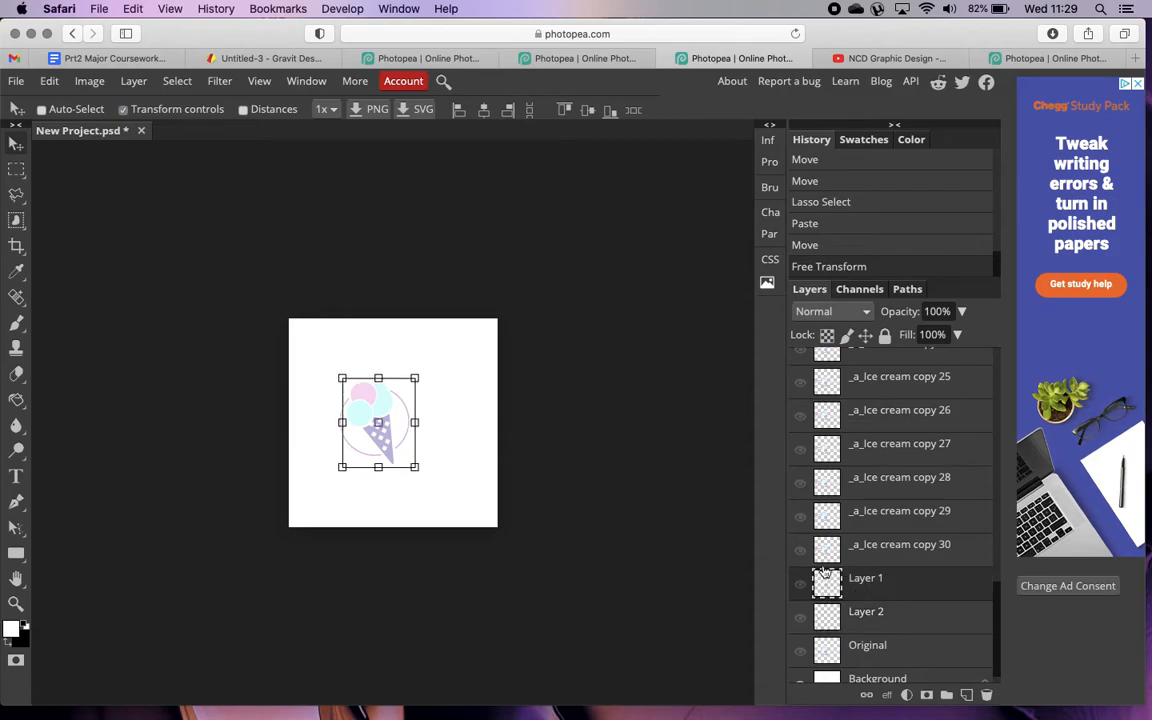
scroll(896, 587, "up", 1)
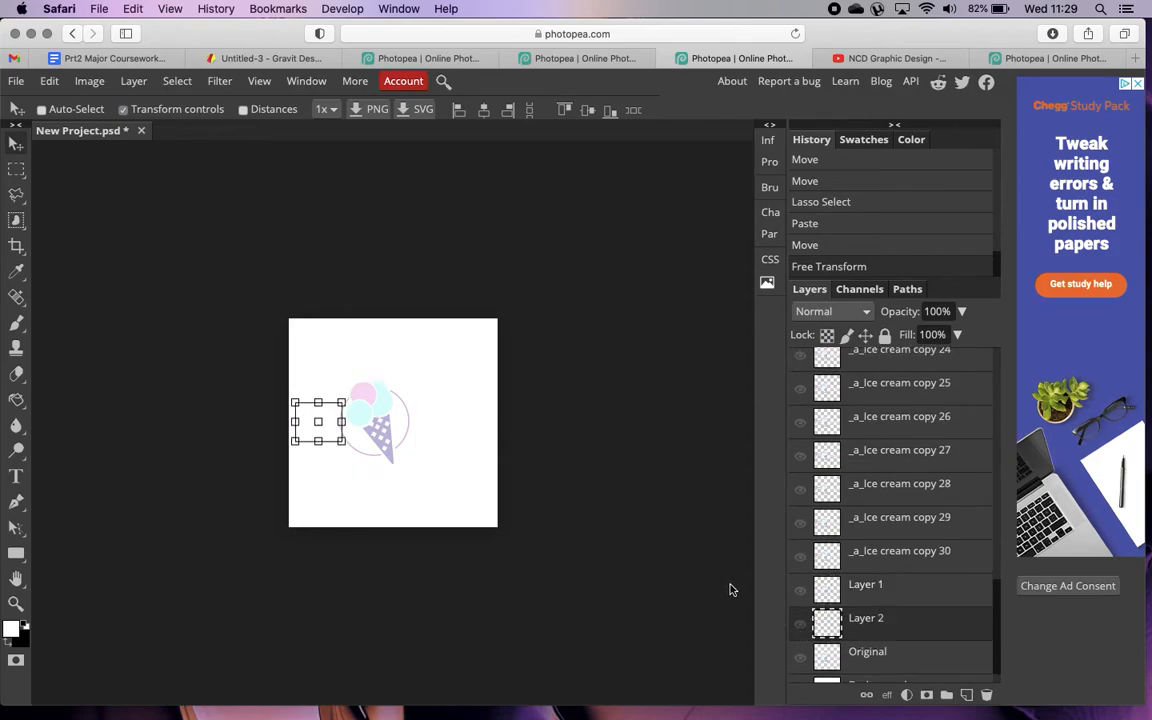
left_click(800, 623)
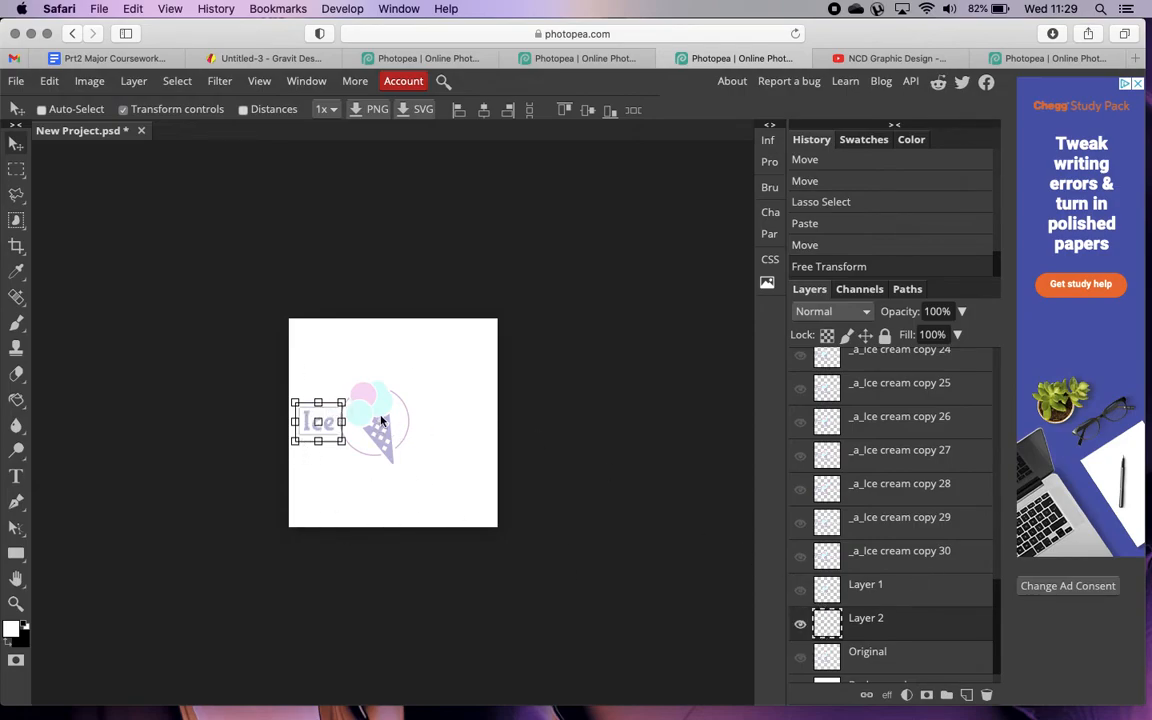
mouse_move(381, 421)
left_mouse_down()
mouse_move(399, 399)
mouse_move(378, 419)
left_mouse_up()
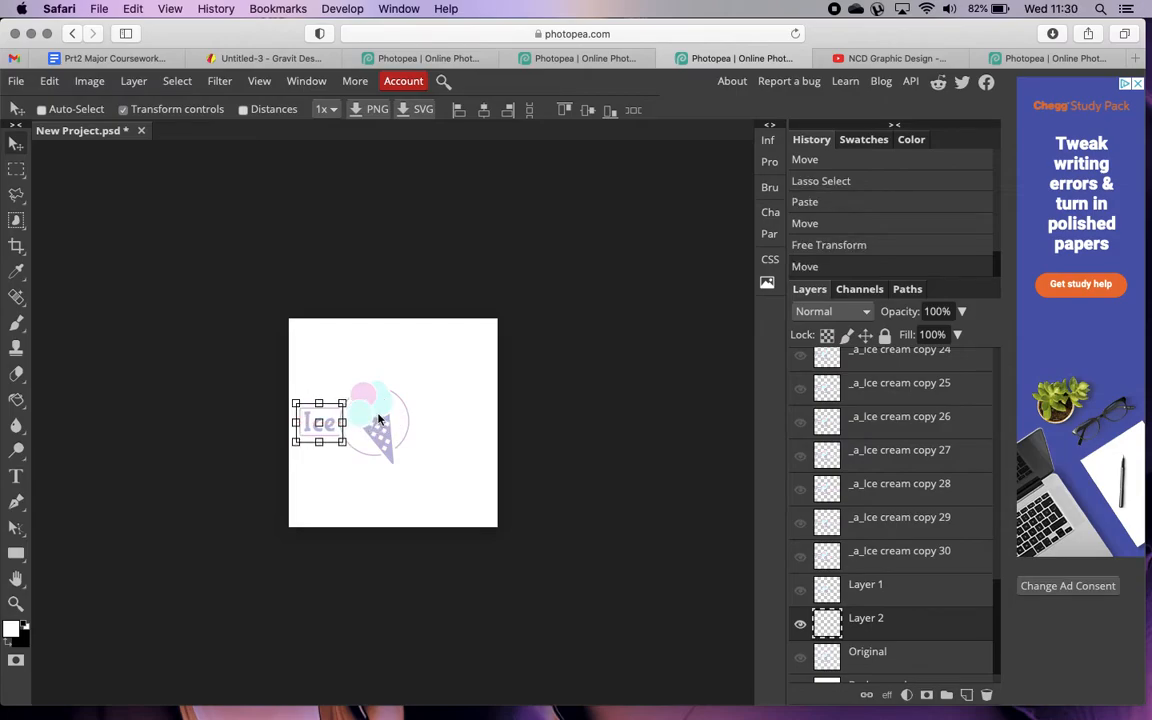
Select and show the emblem on Layer 1 and hide the _a_Ice cream reference frame.
left_click(871, 600)
left_click(802, 591)
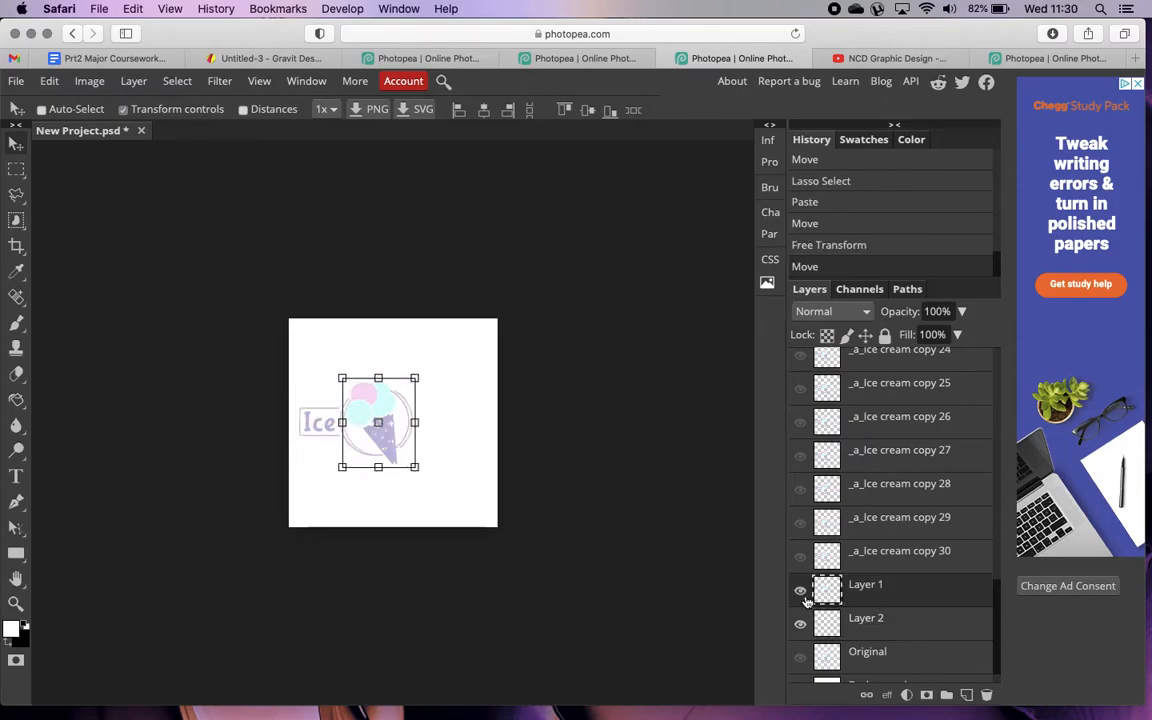
scroll(858, 490, "up", 5)
scroll(857, 490, "up", 5)
left_click(800, 410)
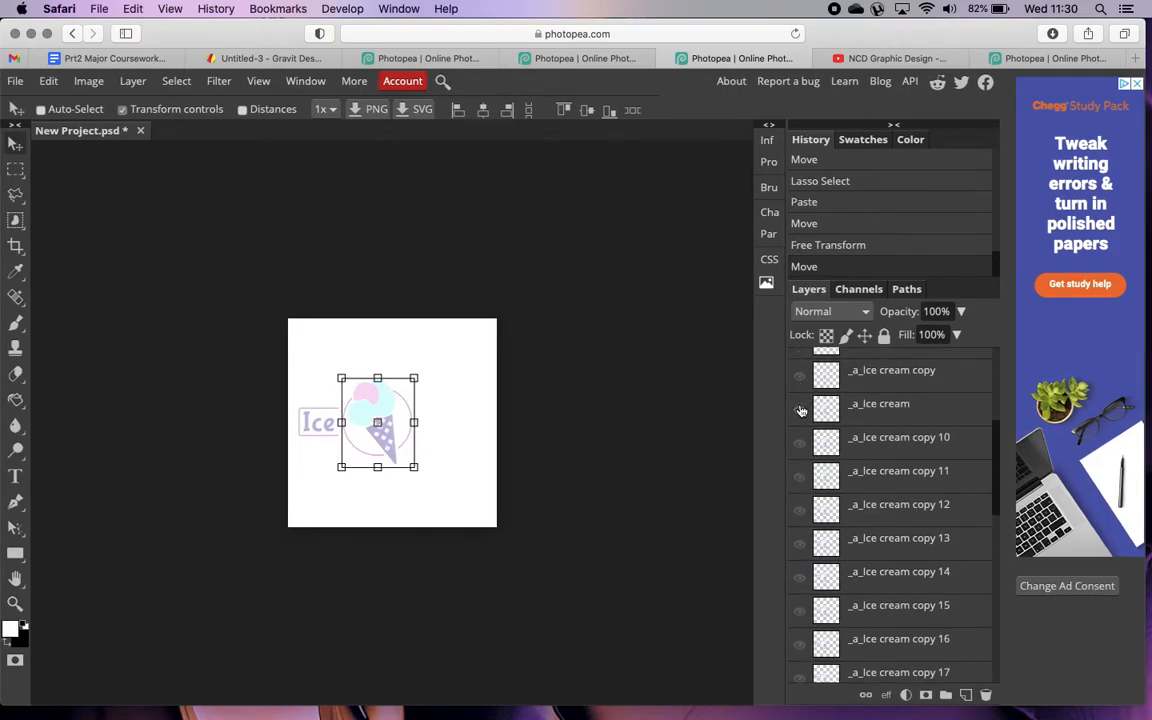
Examine frames copy 10 and copy 11 without Layer 1 and Layer 2, and return to showing only the two separated pieces.
scroll(800, 480, "down", 10)
left_click(799, 598)
left_click(799, 566)
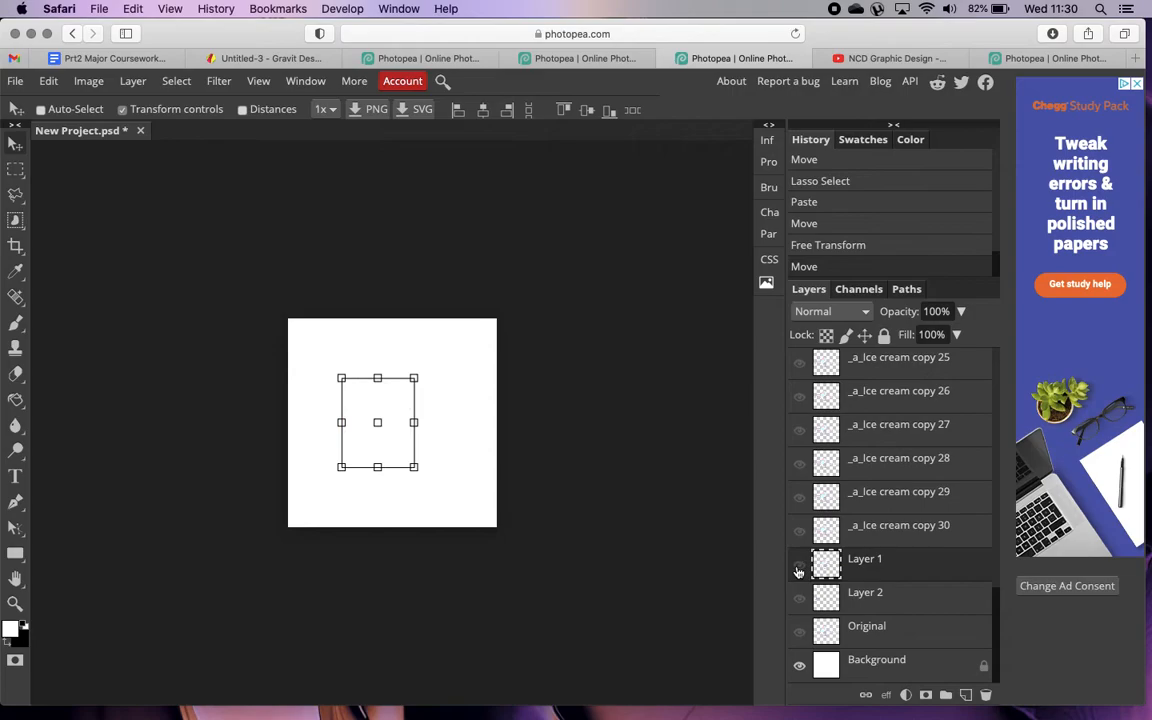
scroll(799, 570, "up", 10)
left_click(801, 416)
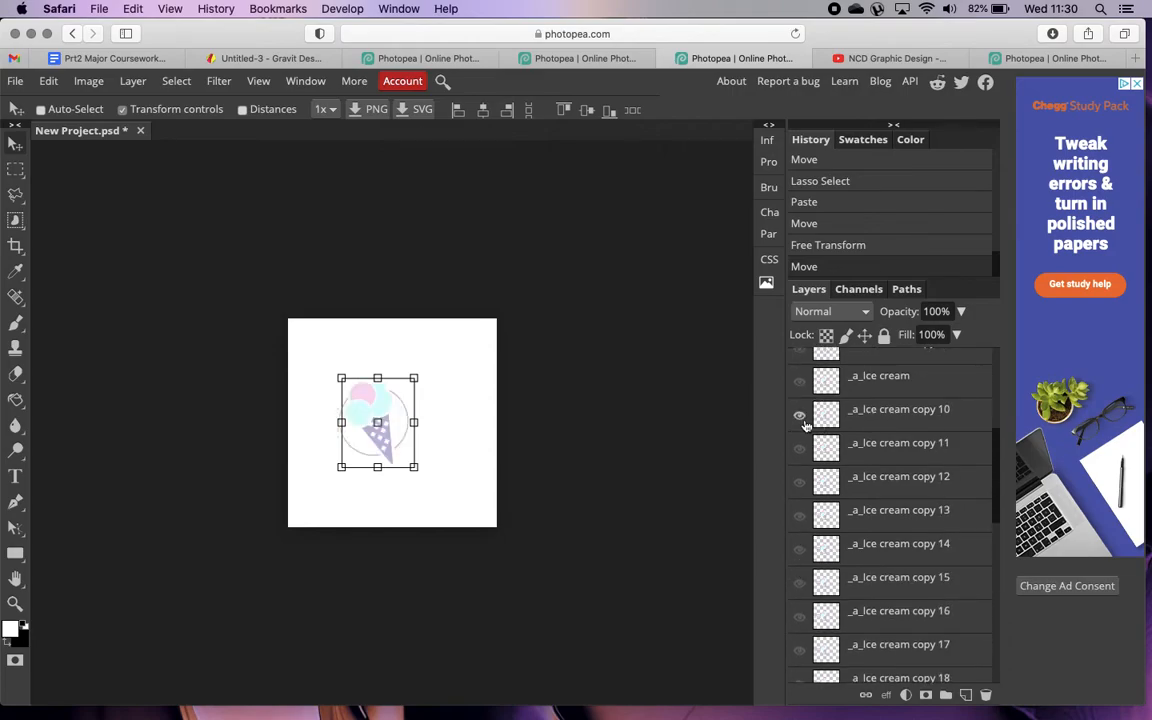
left_click(800, 451)
left_click(887, 442)
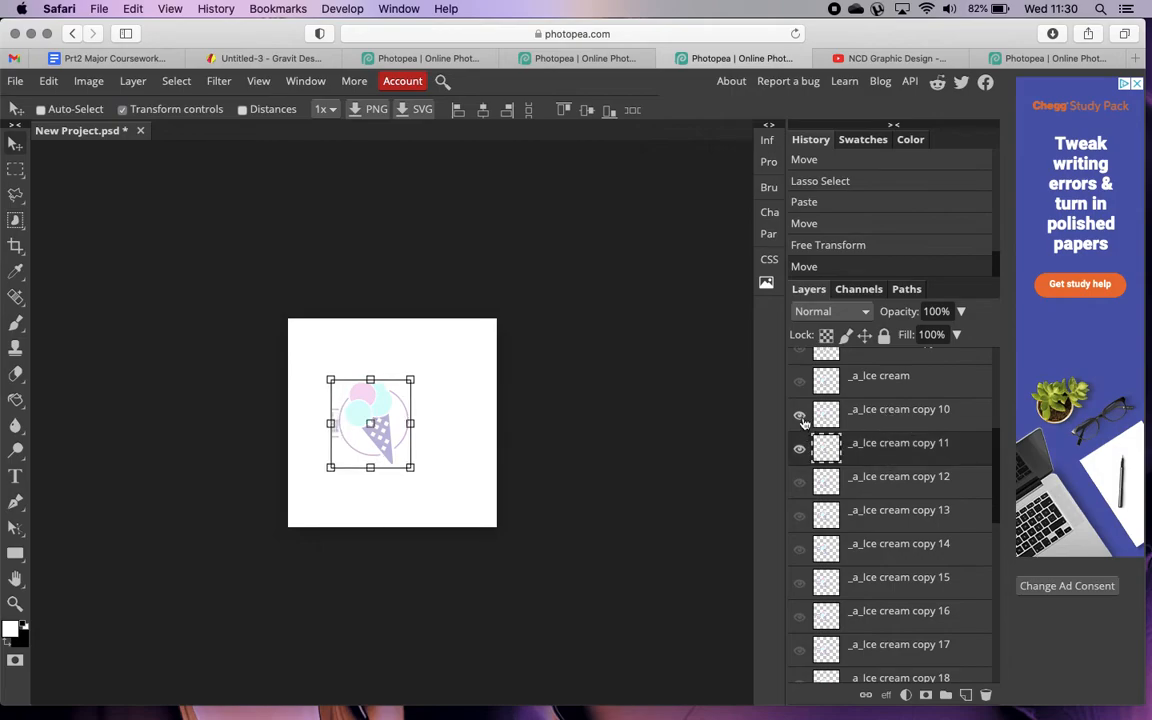
scroll(893, 470, "down", 10)
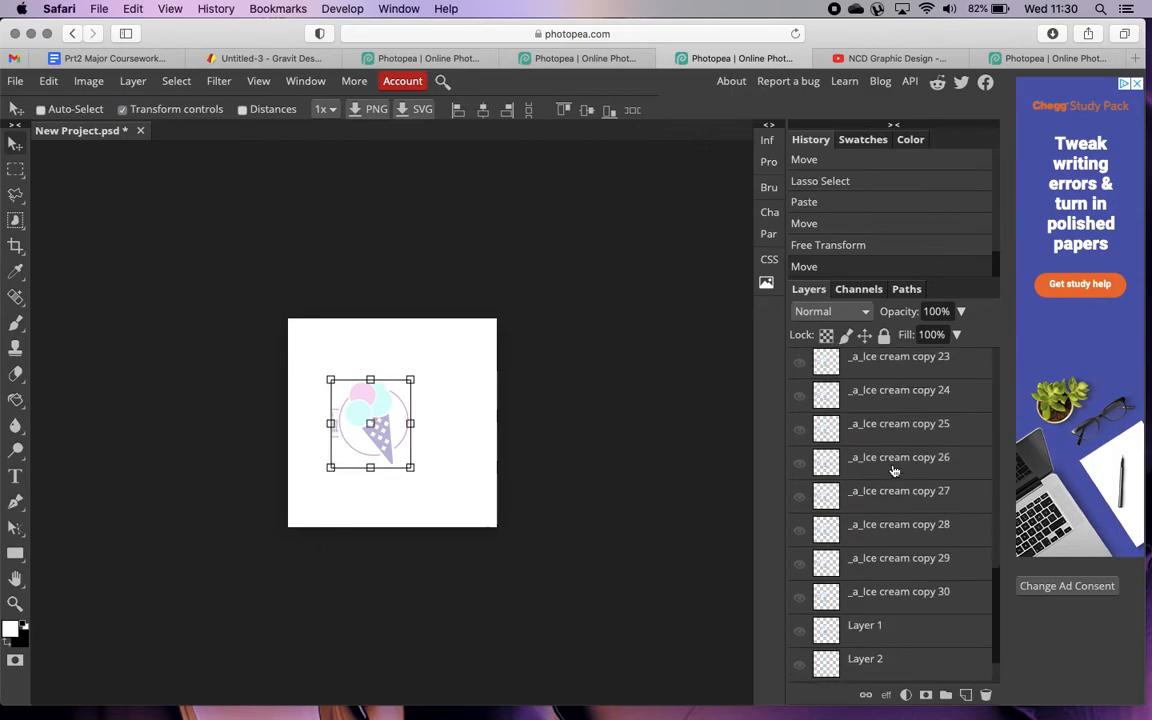
left_click(800, 566)
left_click(800, 598)
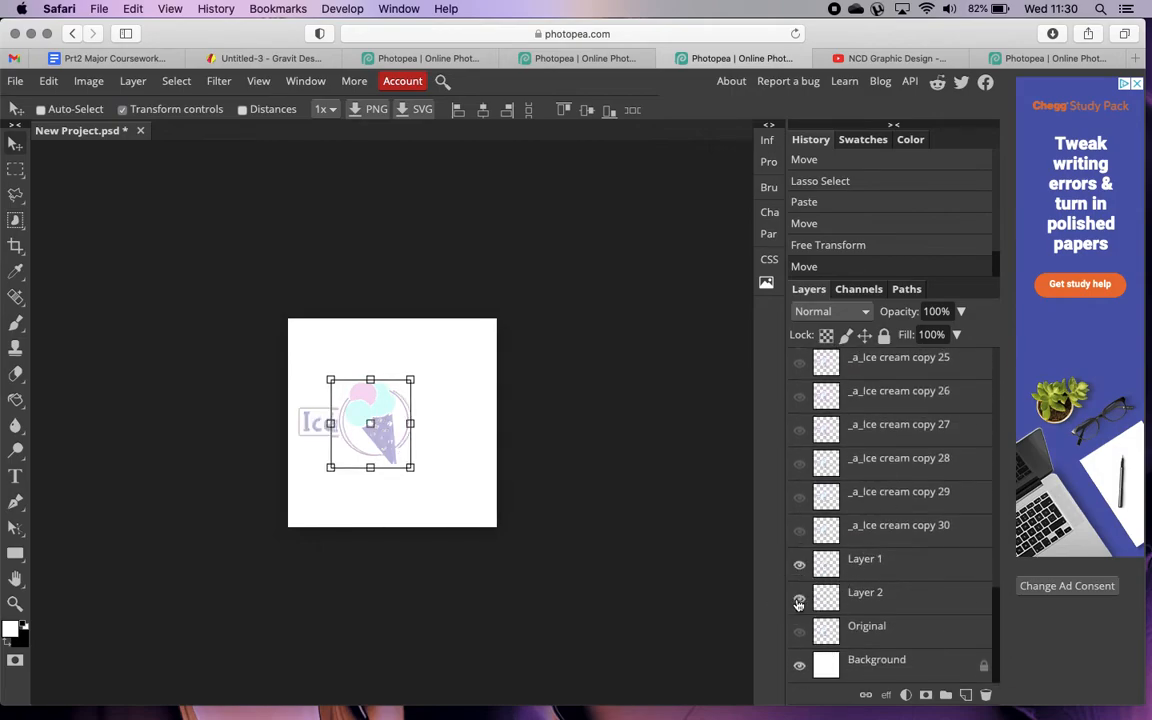
scroll(868, 430, "up", 12)
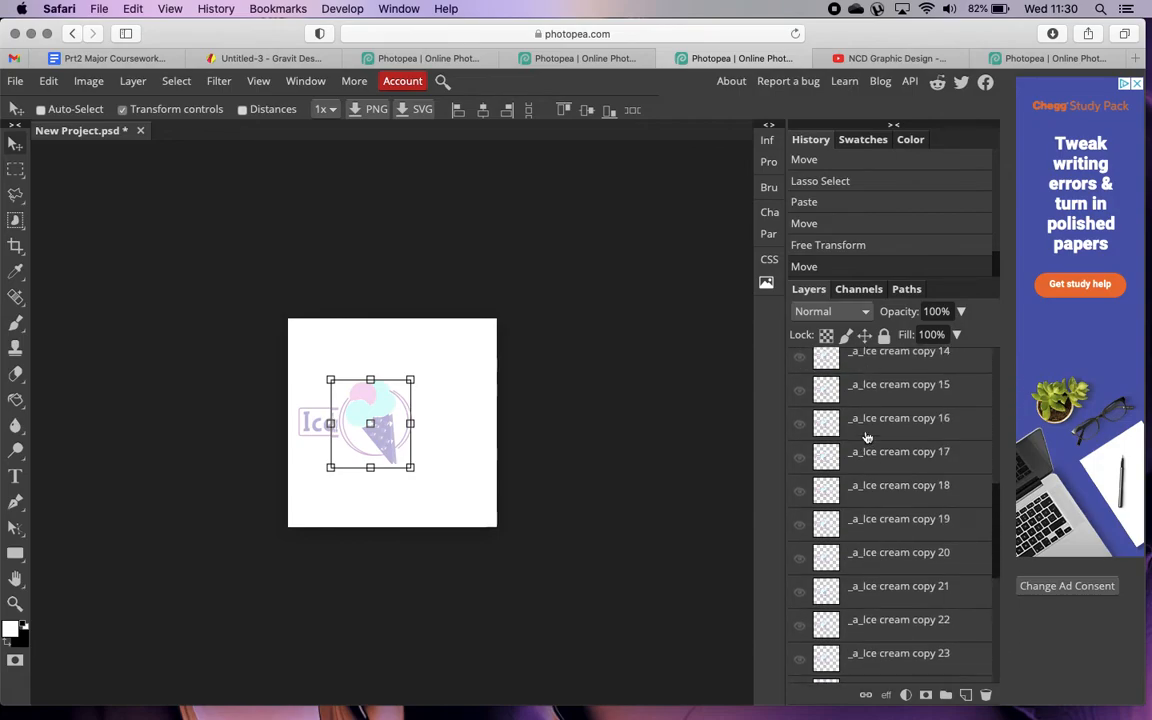
scroll(905, 570, "down", 10)
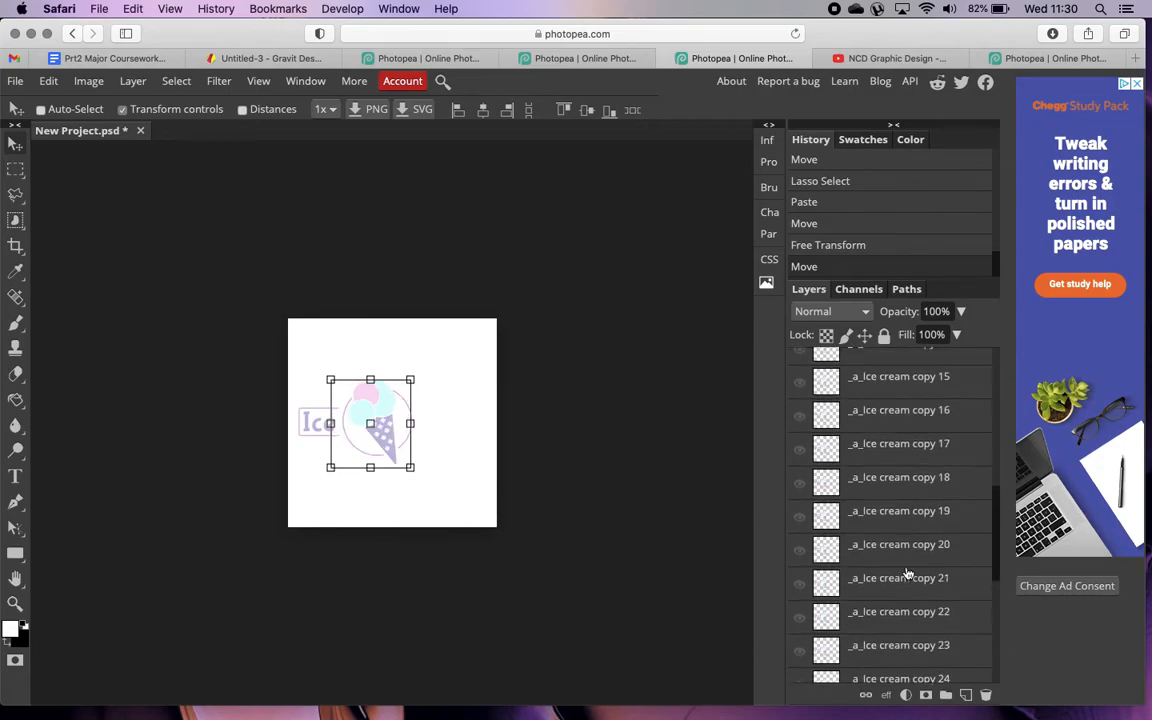
left_click(909, 593, "shift")
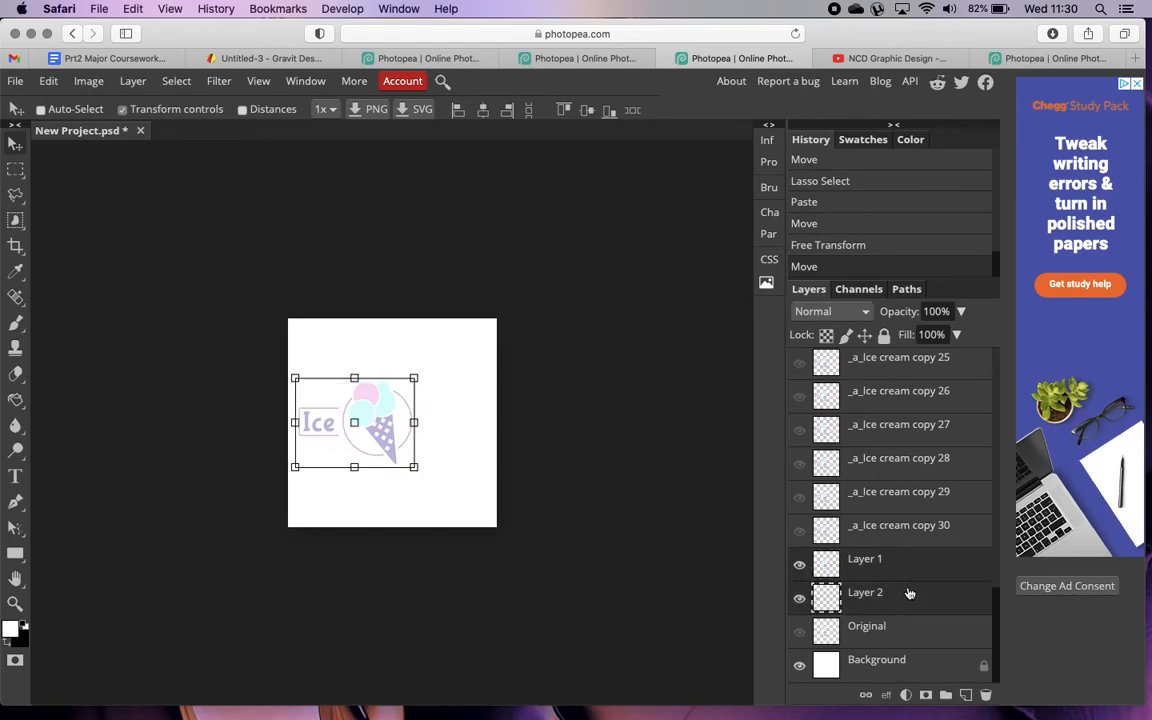
left_click(132, 81)
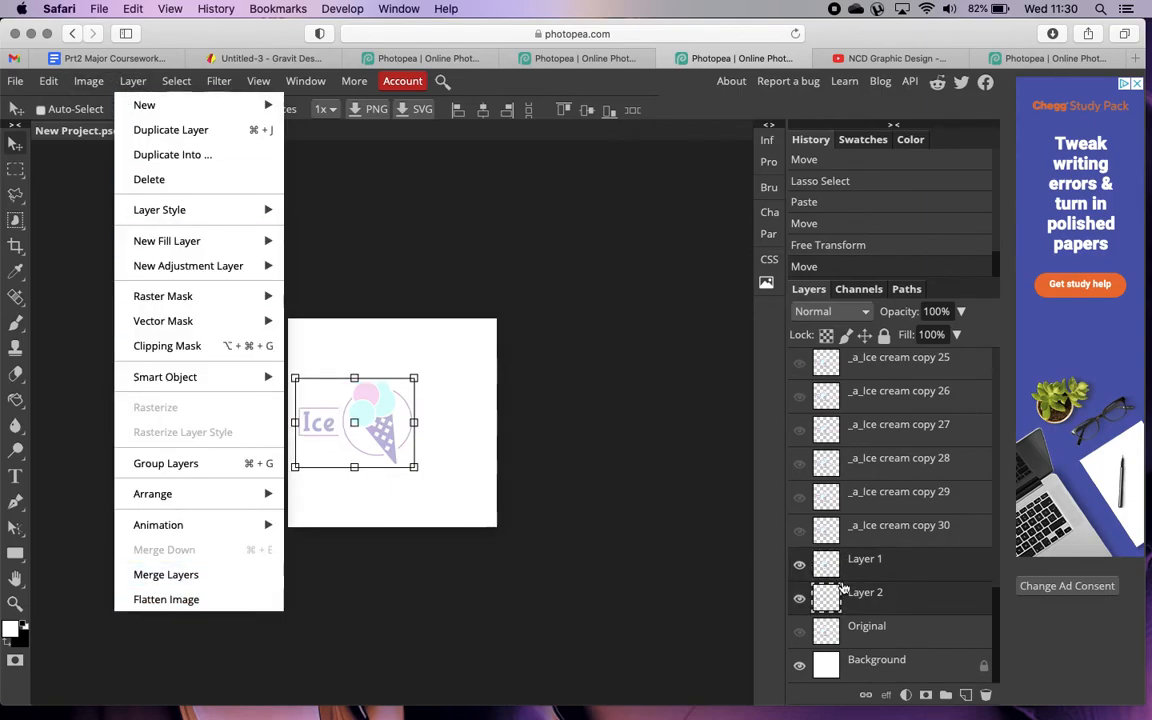
Hide Layer 1 and Layer 2 and look through the list of ice cream frame layers.
left_click(799, 565)
left_click(799, 600)
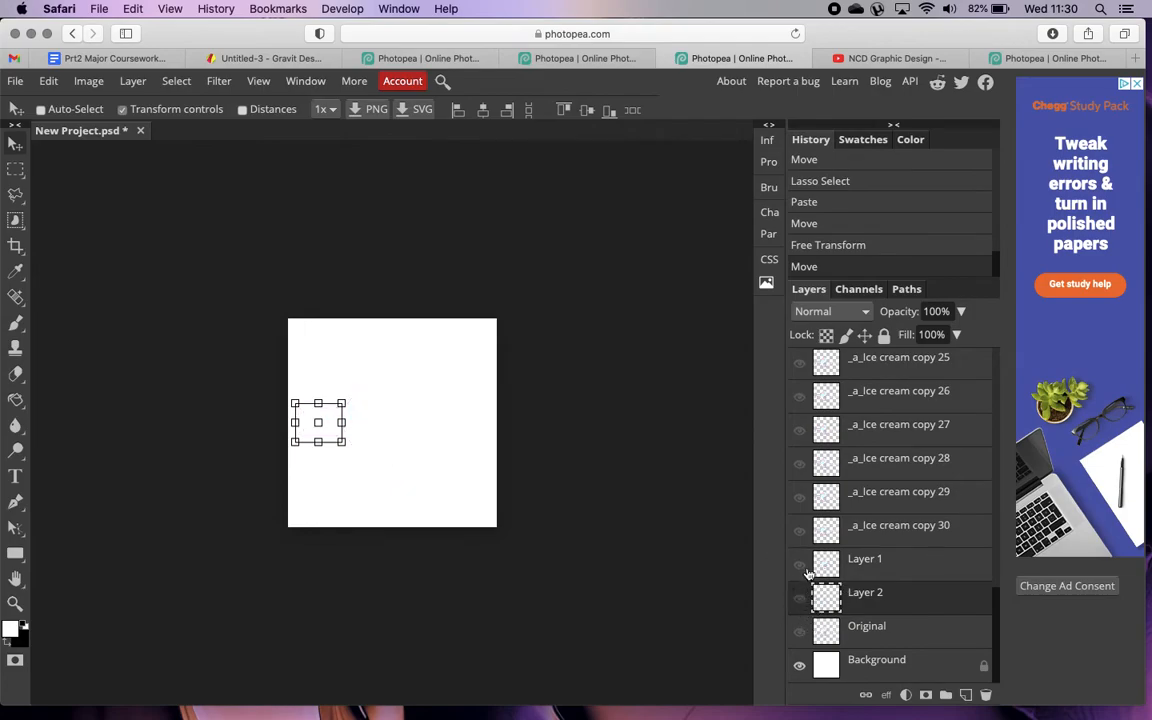
scroll(830, 550, "up", 8)
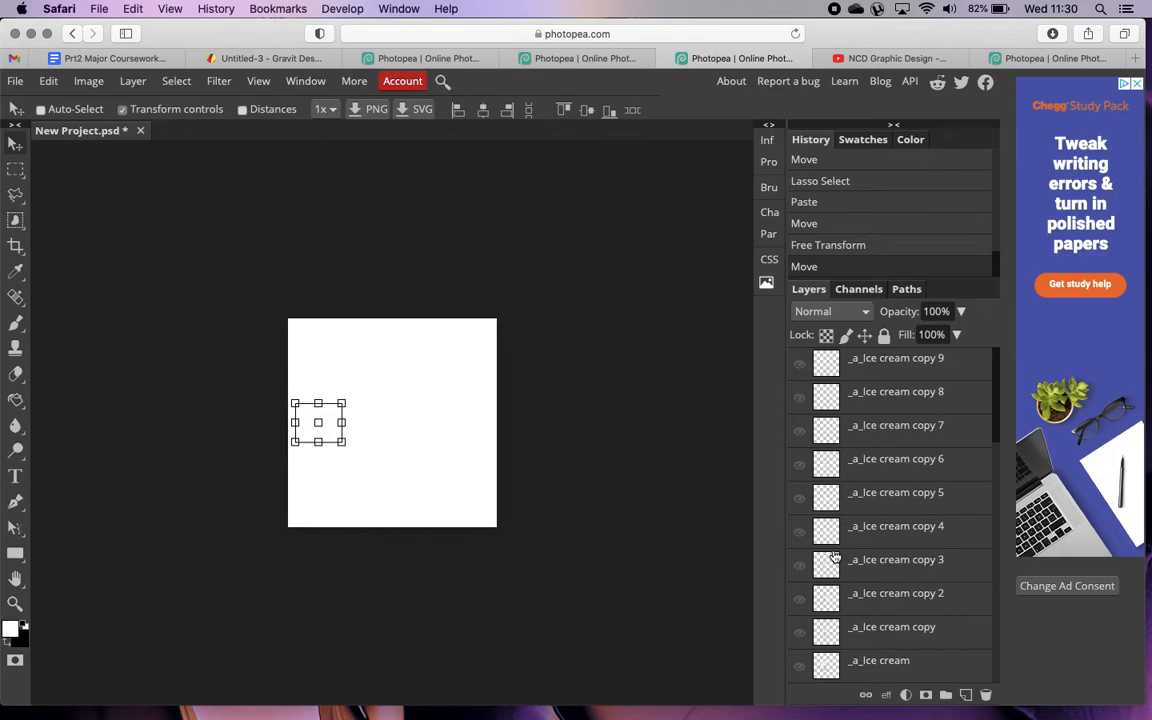
scroll(820, 535, "up", 1)
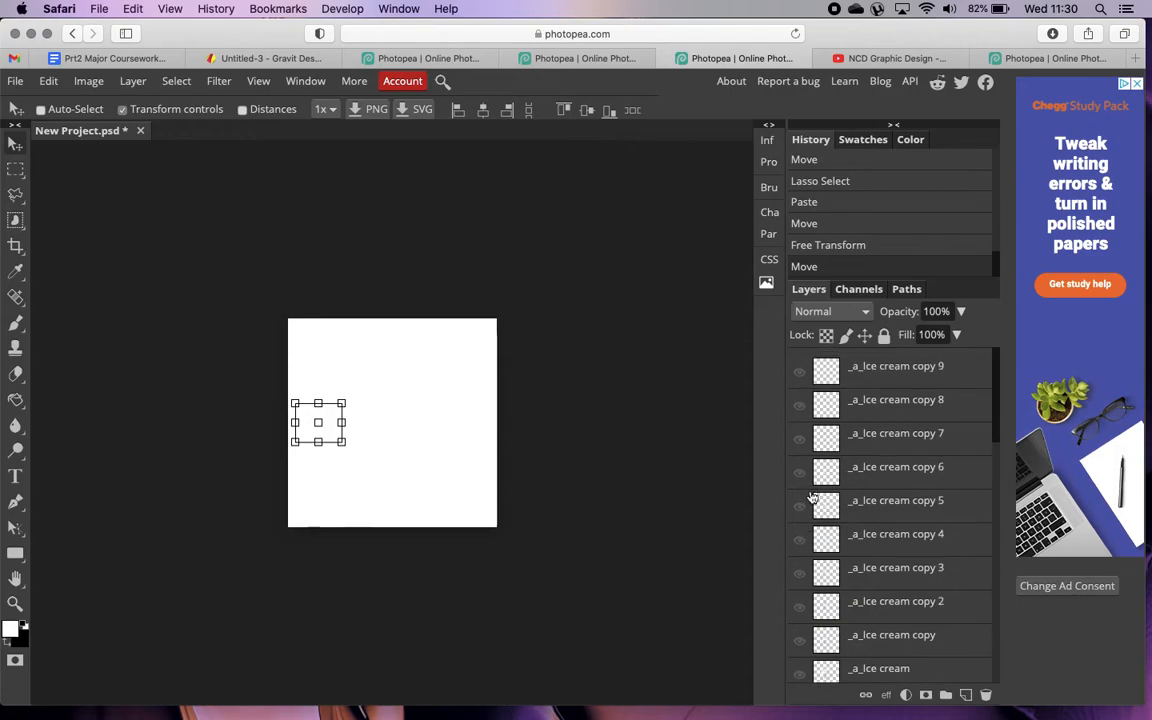
scroll(815, 522, "down", 10)
scroll(900, 535, "up", 10)
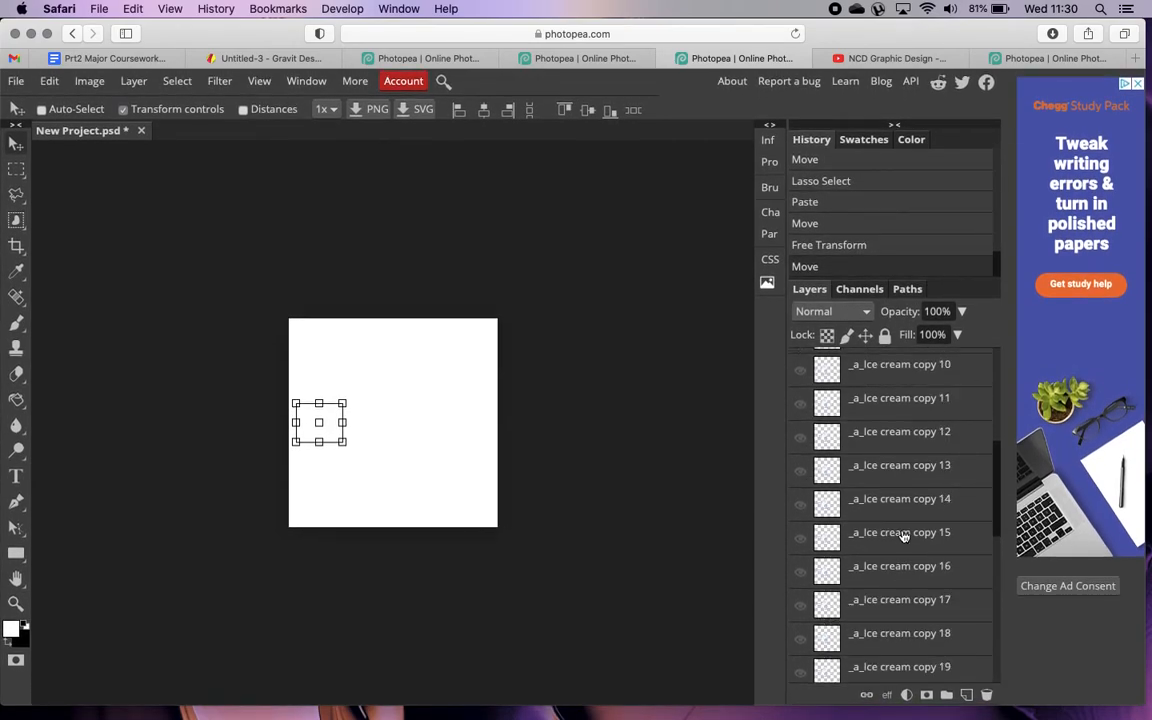
Show Layer 2 and Layer 1 again and select both layers together.
scroll(903, 537, "down", 10)
left_click(800, 600)
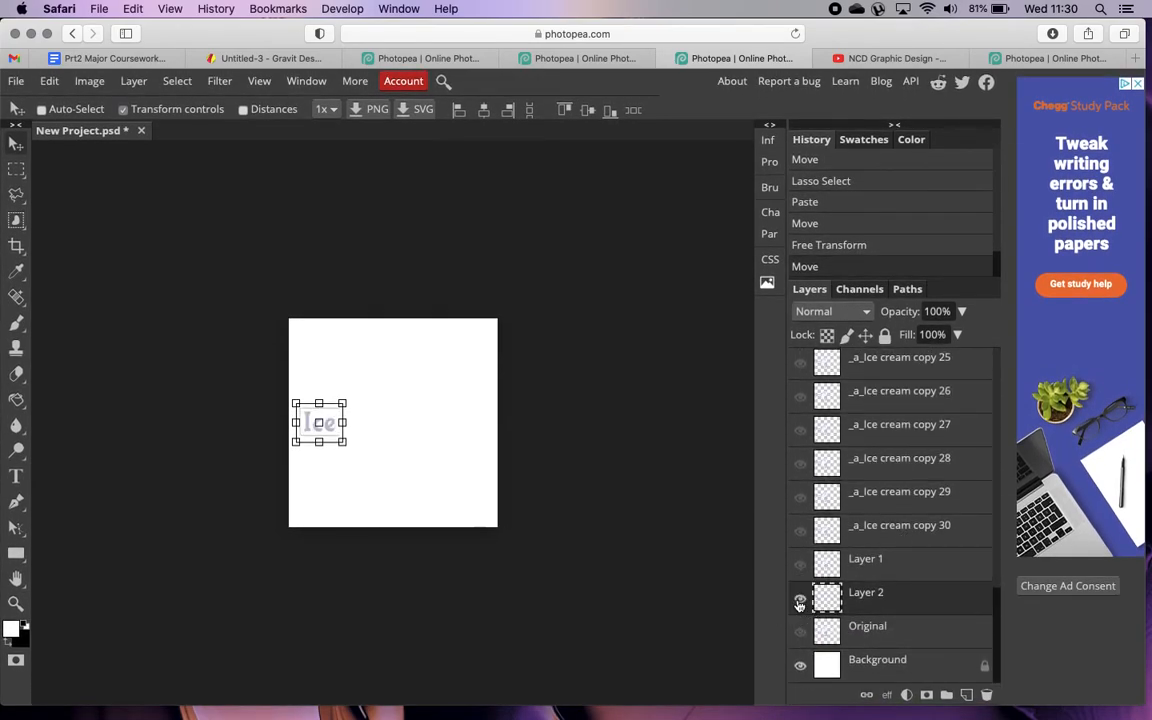
left_click(800, 566)
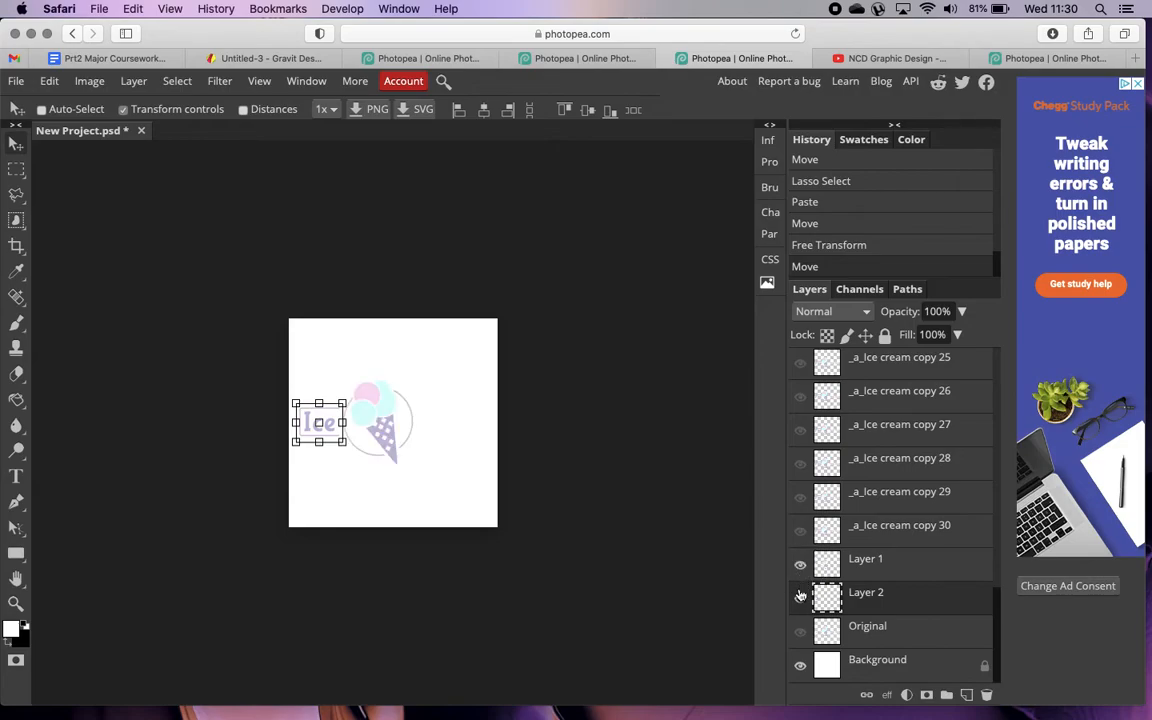
left_click(894, 576)
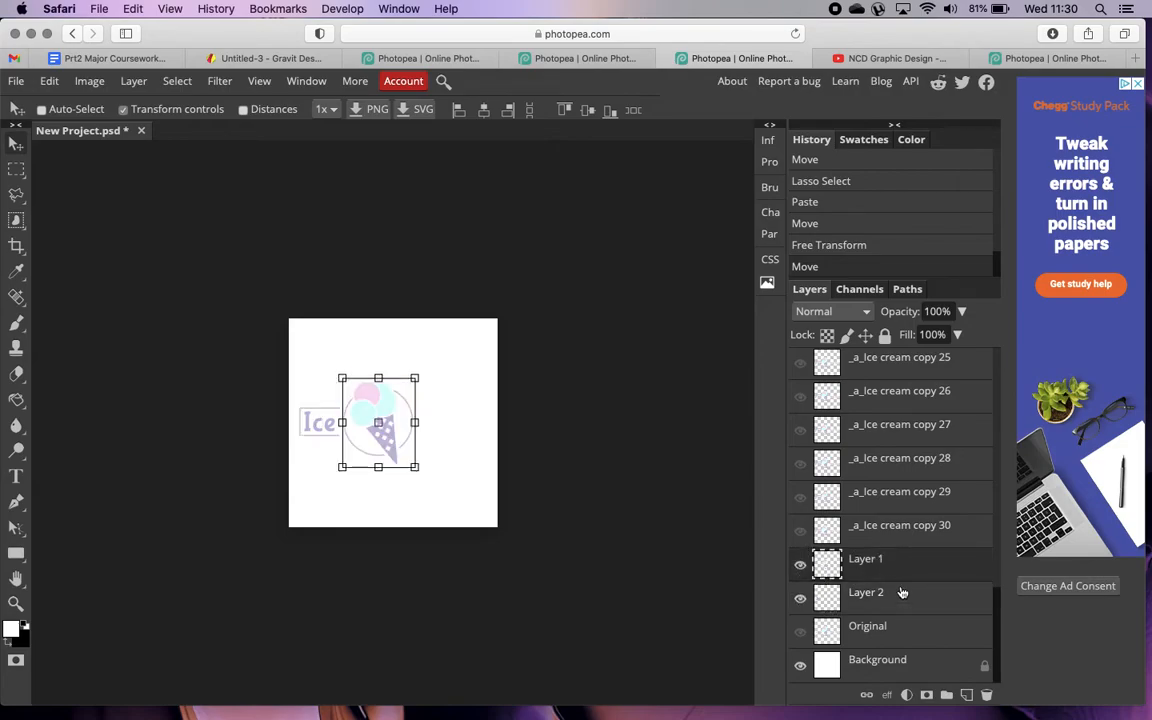
left_click(902, 593, "shift")
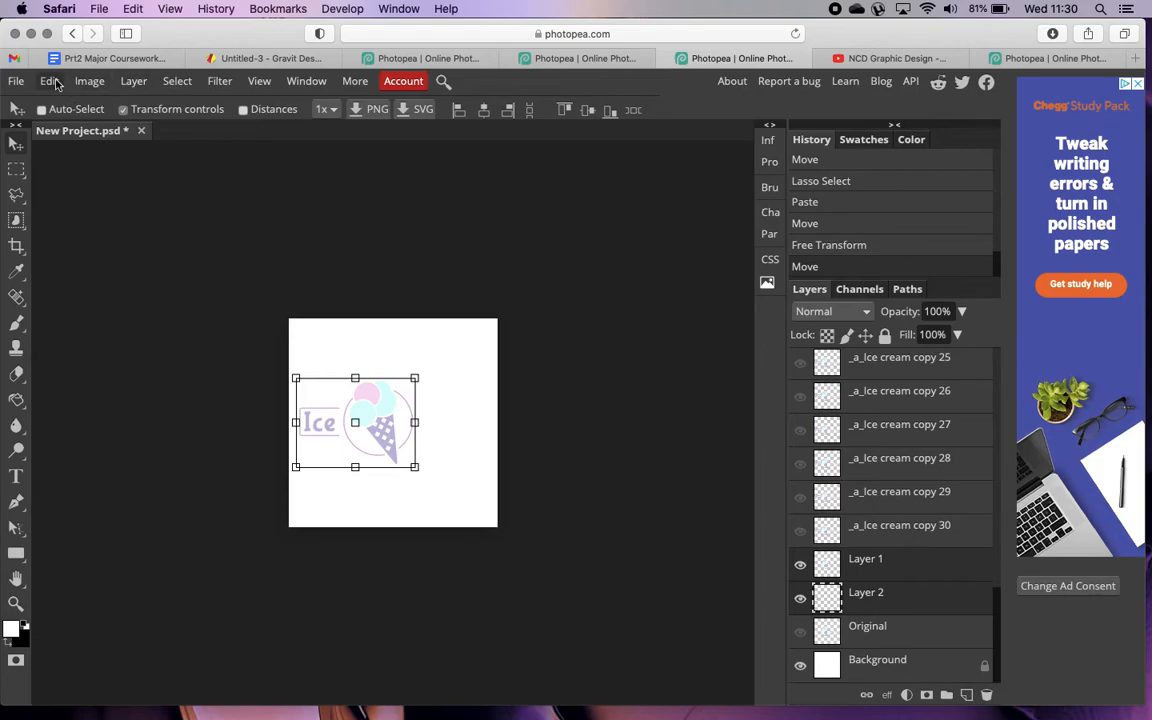
Try merging Layer 1 and Layer 2 into a single layer.
left_click(48, 84)
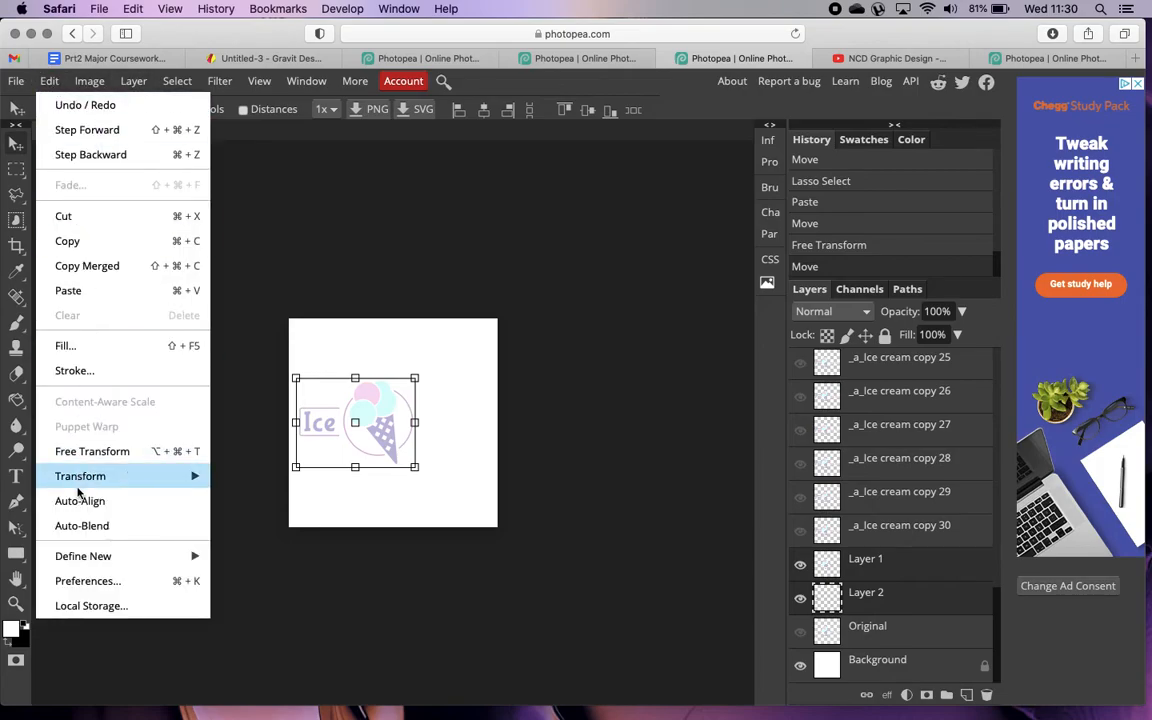
mouse_move(133, 81)
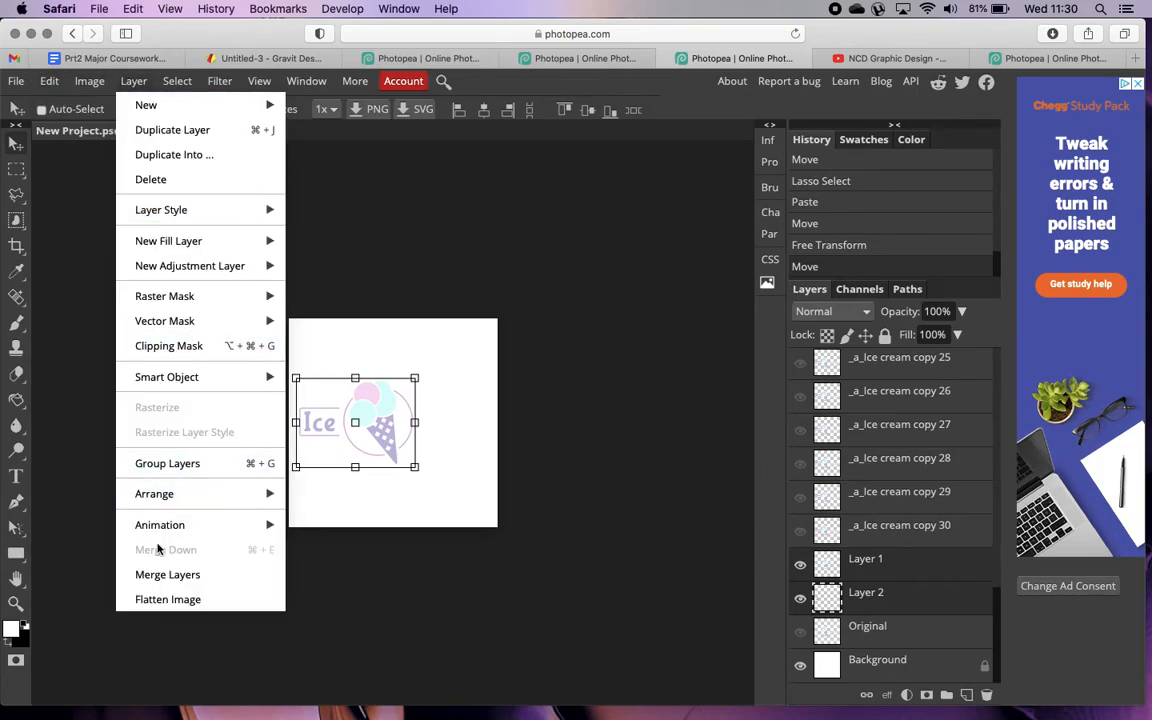
left_click(120, 571)
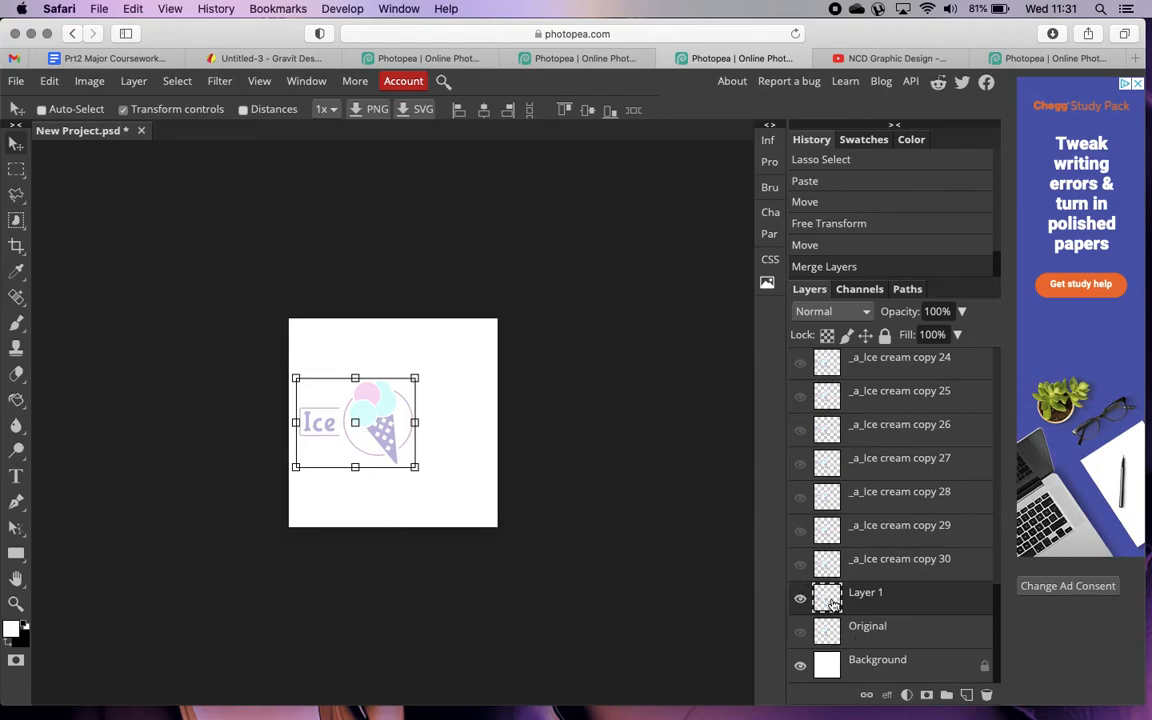
Nudge the merged Ice and emblem piece, then undo both the move and the layer merge.
mouse_move(398, 406)
left_mouse_down()
mouse_move(378, 404)
mouse_move(386, 398)
mouse_move(390, 412)
left_mouse_up()
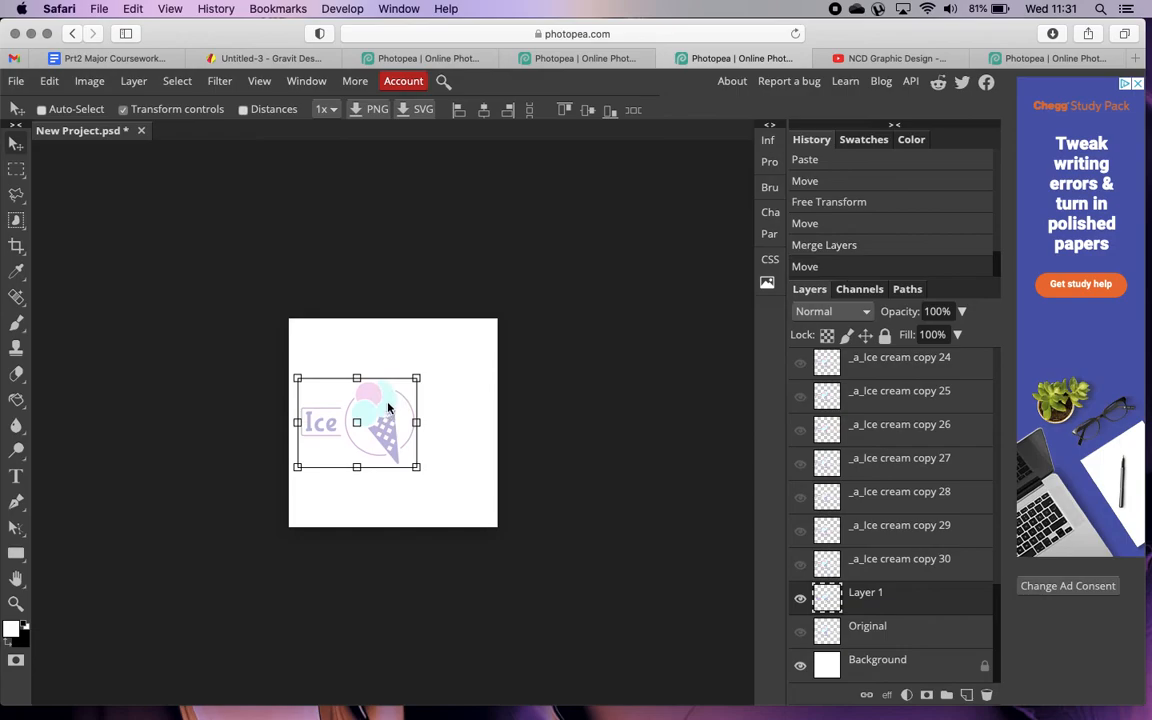
key("super+z")
key("super+z")
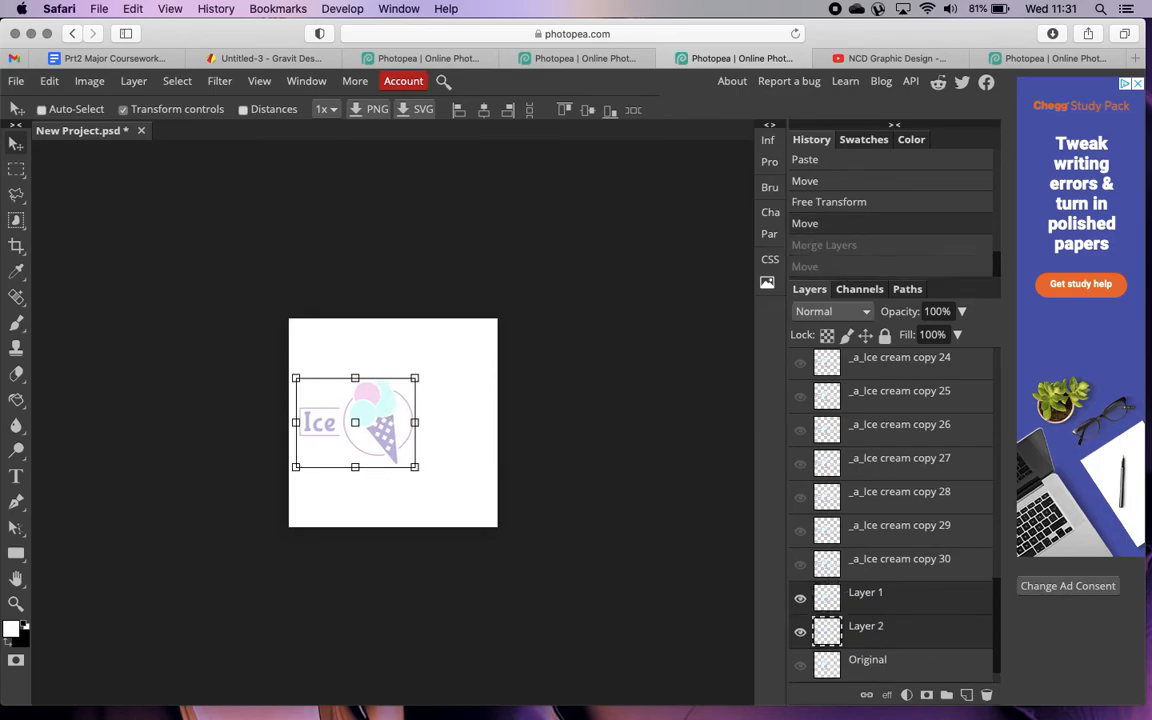
Duplicate Layer 1 and Layer 2 together so the emblem and the Ice text box each have a copy.
scroll(900, 590, "down", 1)
left_click_drag(810, 600, 966, 695)
scroll(880, 620, "down", 2)
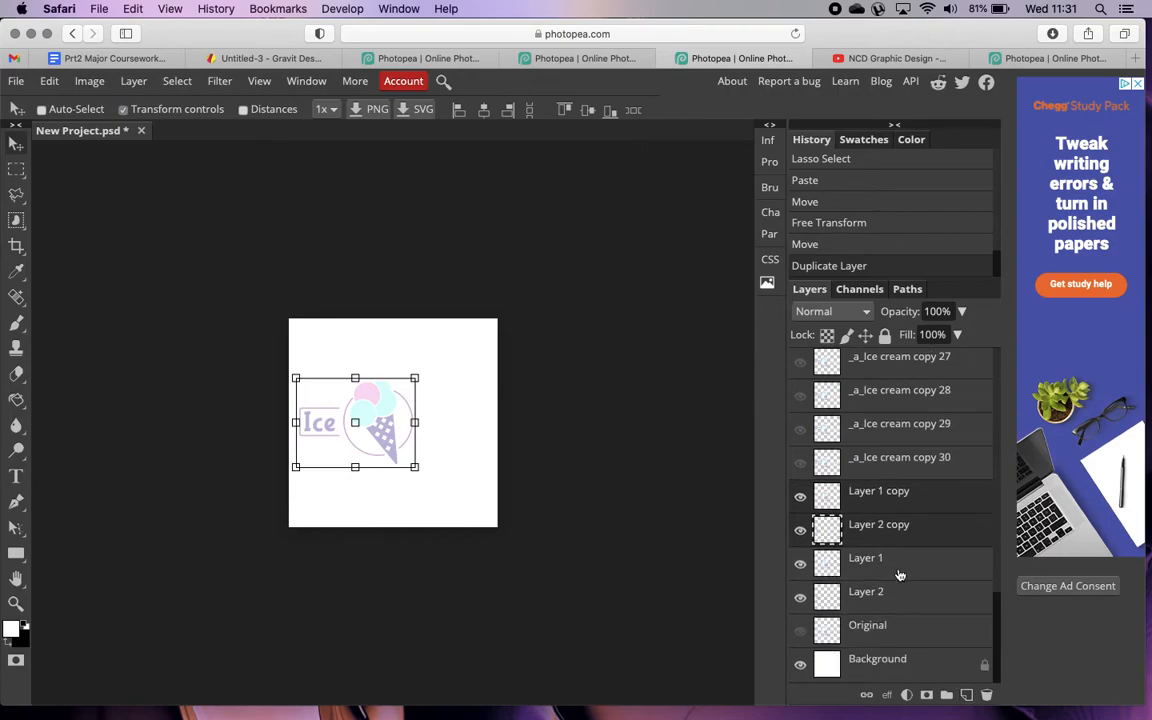
Merge Layer 1 and Layer 2 into a single layer to form the first Ice and emblem frame.
left_click(899, 575)
left_click(903, 598, "shift")
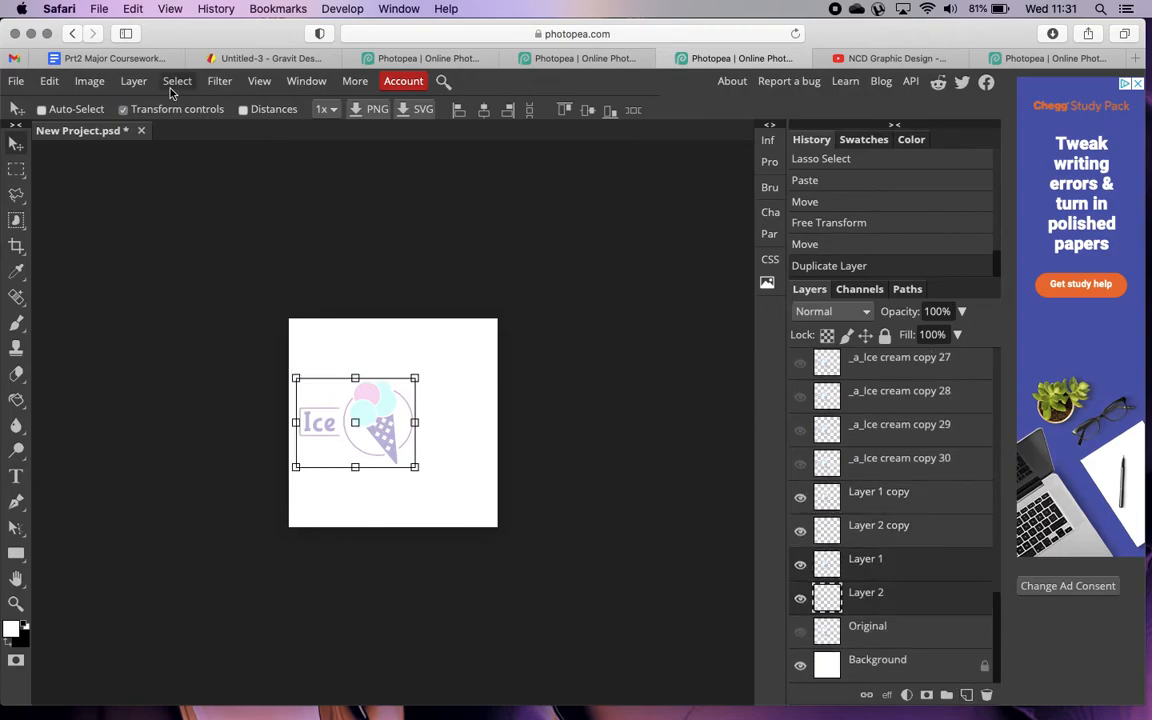
left_click(133, 81)
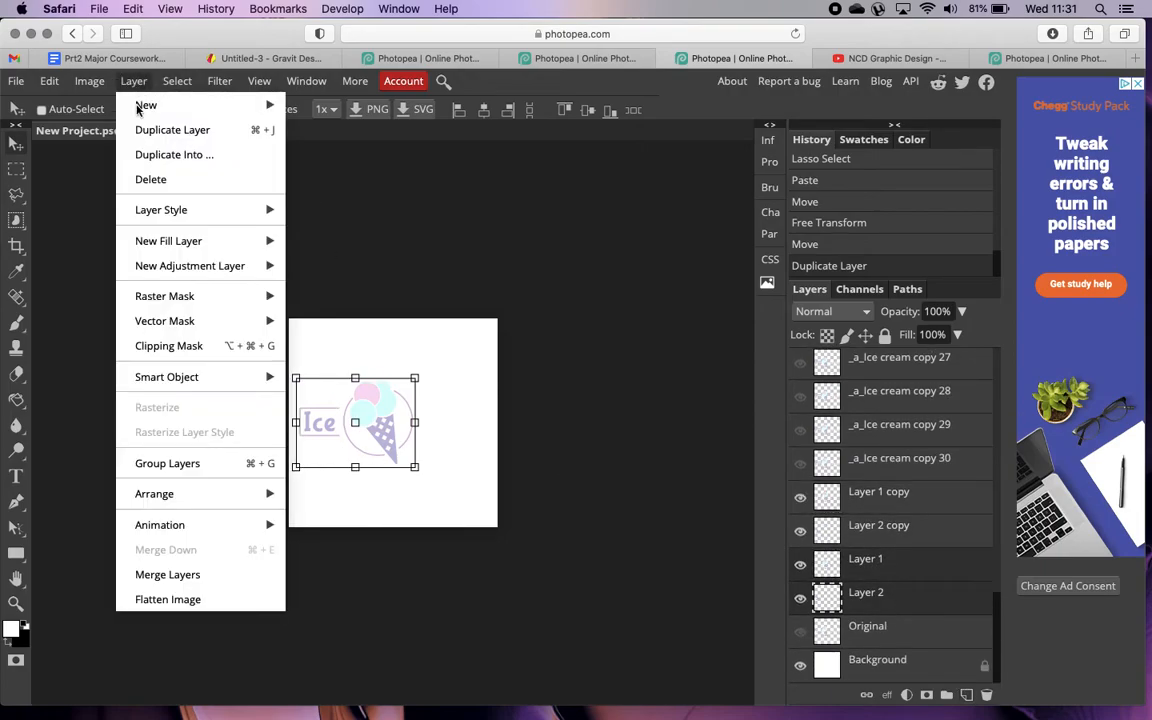
left_click(168, 576)
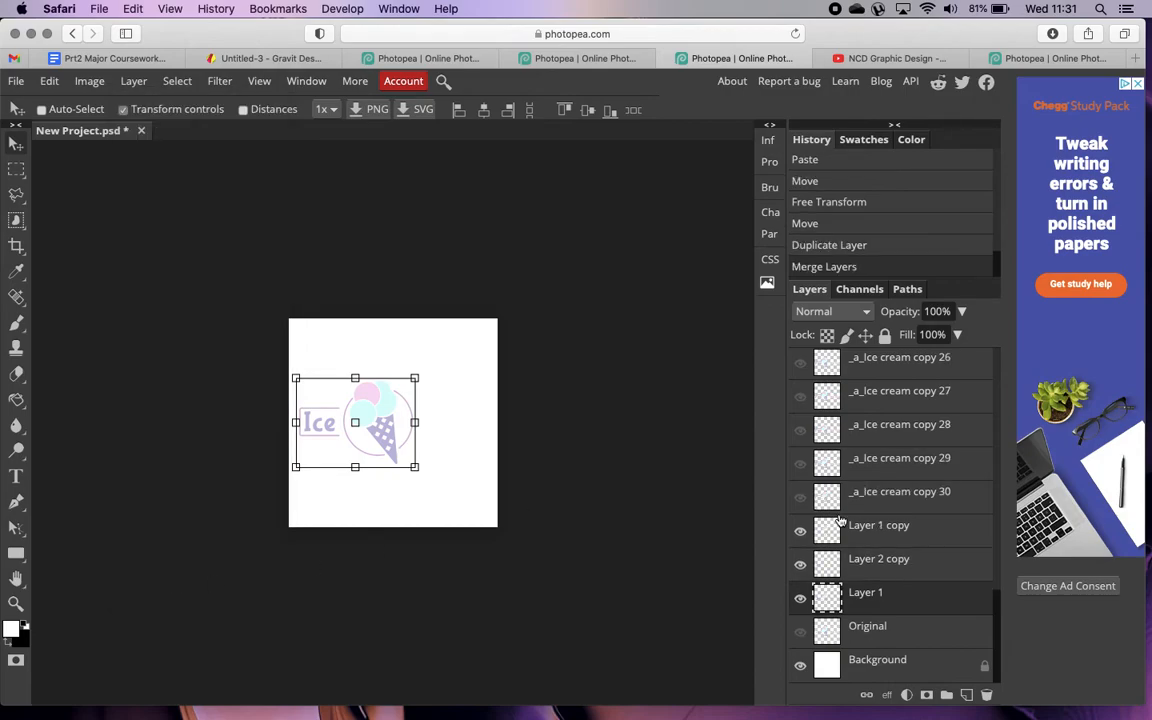
Squash the Ice text box on Layer 2 copy horizontally towards the emblem, to about 76% width.
left_click(905, 570)
left_click_drag(298, 423, 308, 424)
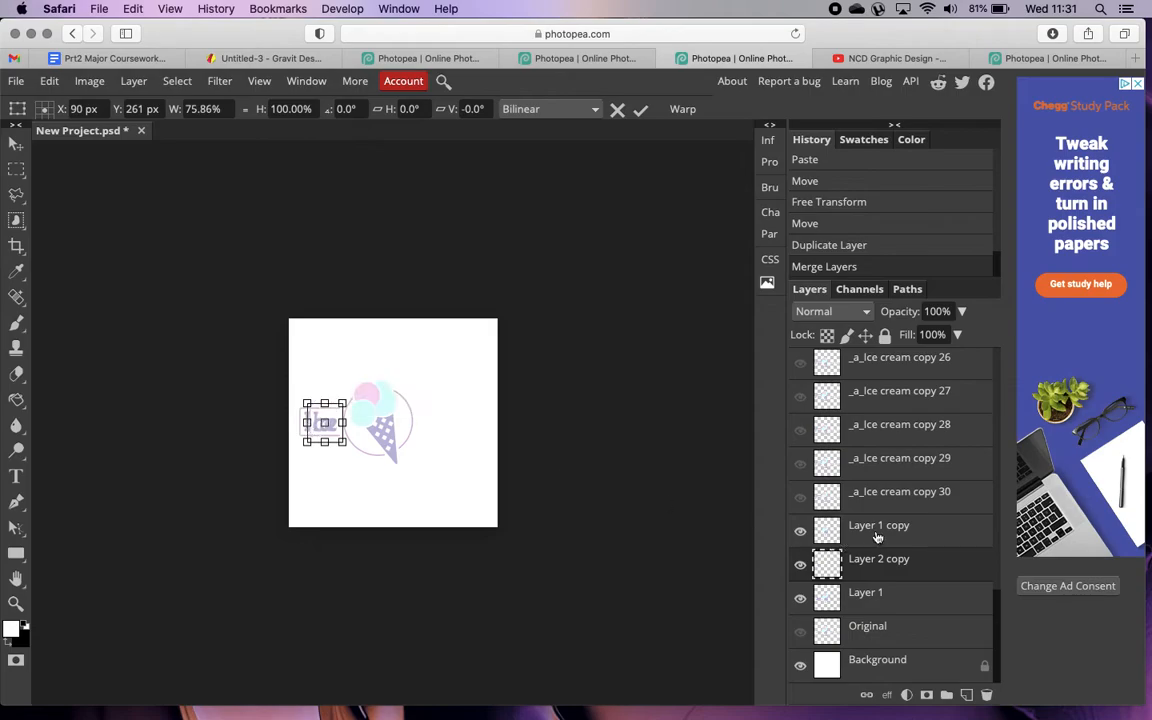
key("Return")
Duplicate Layer 1 copy and Layer 2 copy together, and merge the two source layers into one frame.
left_click_drag(923, 567, 968, 695)
left_click(908, 598)
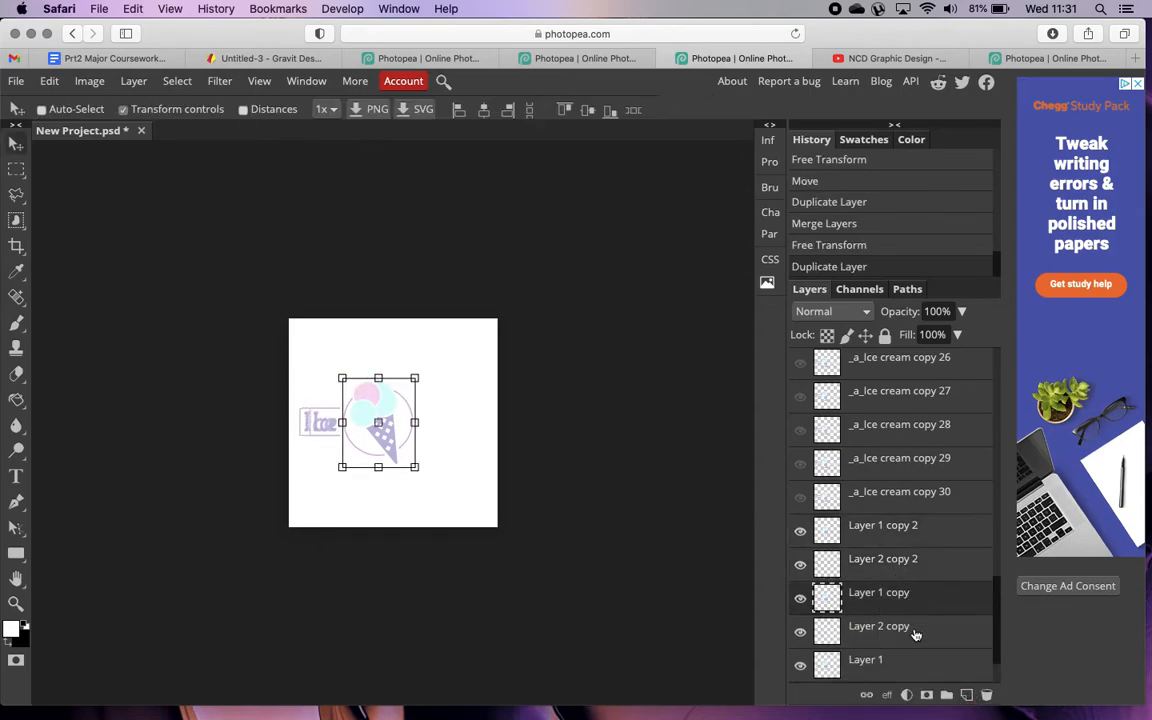
left_click(913, 632, "shift")
left_click(89, 81)
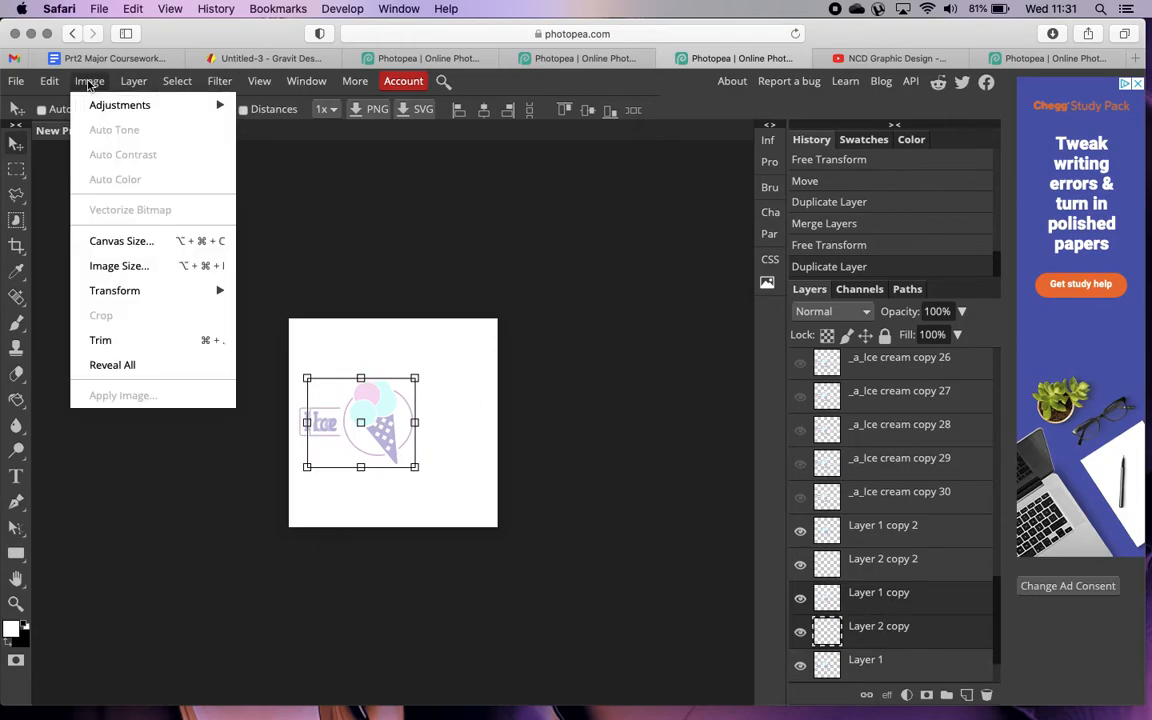
mouse_move(133, 81)
left_click(167, 575)
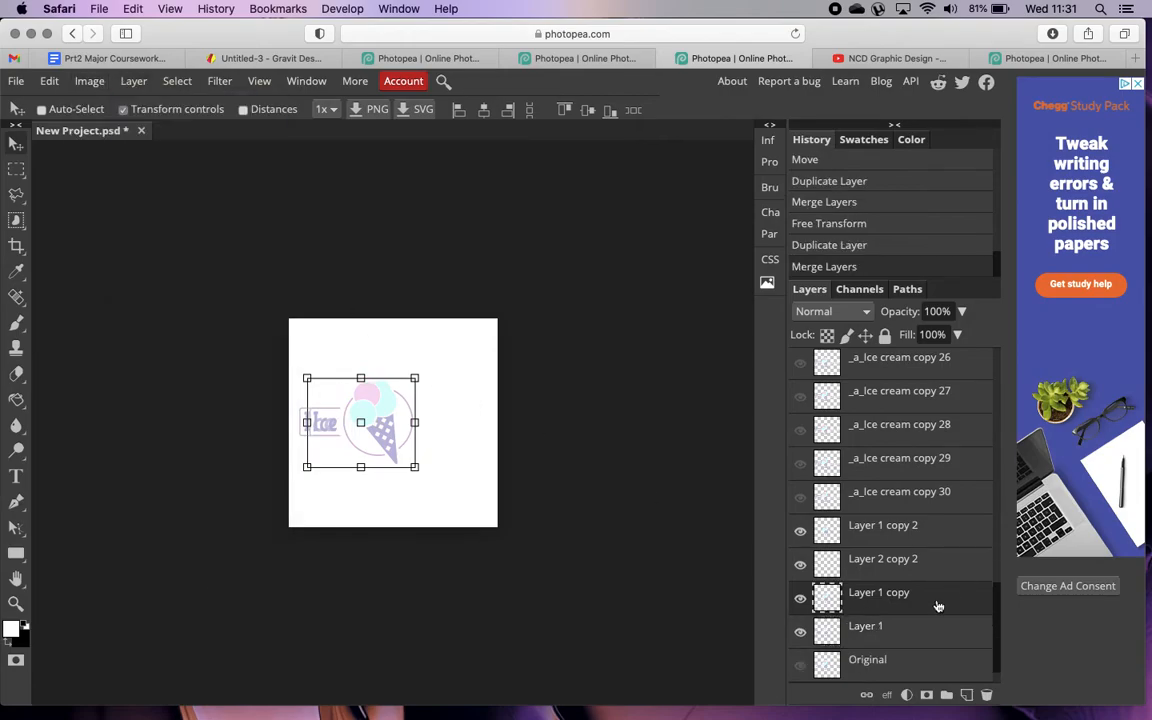
Squash the Ice text box on Layer 2 copy 2 further towards the emblem, to about 66% width.
left_click(862, 573)
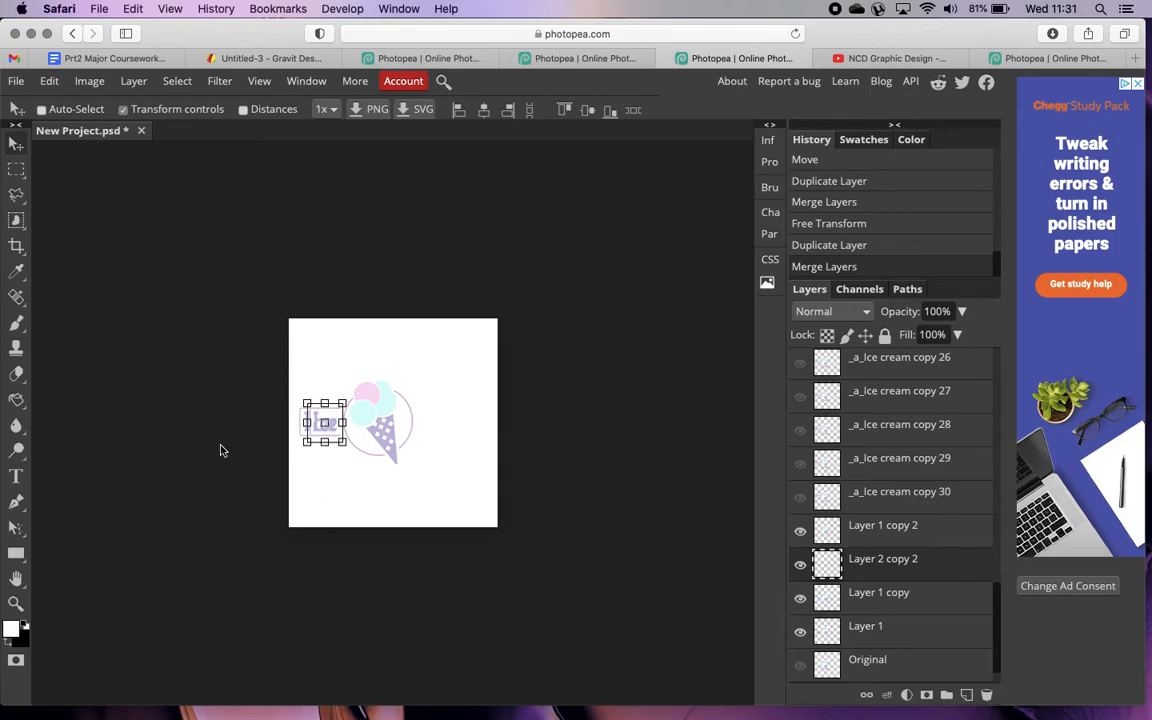
left_click_drag(308, 425, 321, 428)
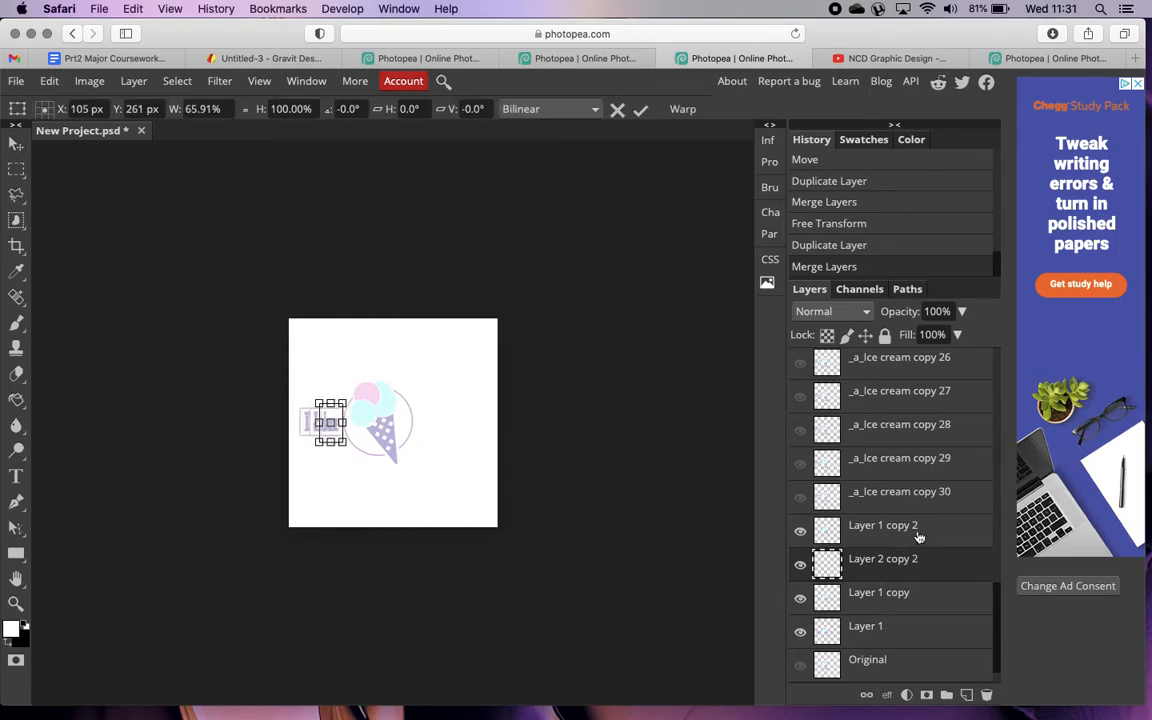
key("Return")
Duplicate Layer 1 copy 2 and Layer 2 copy 2 together, and merge the two source layers into one frame.
left_click_drag(938, 531, 965, 694)
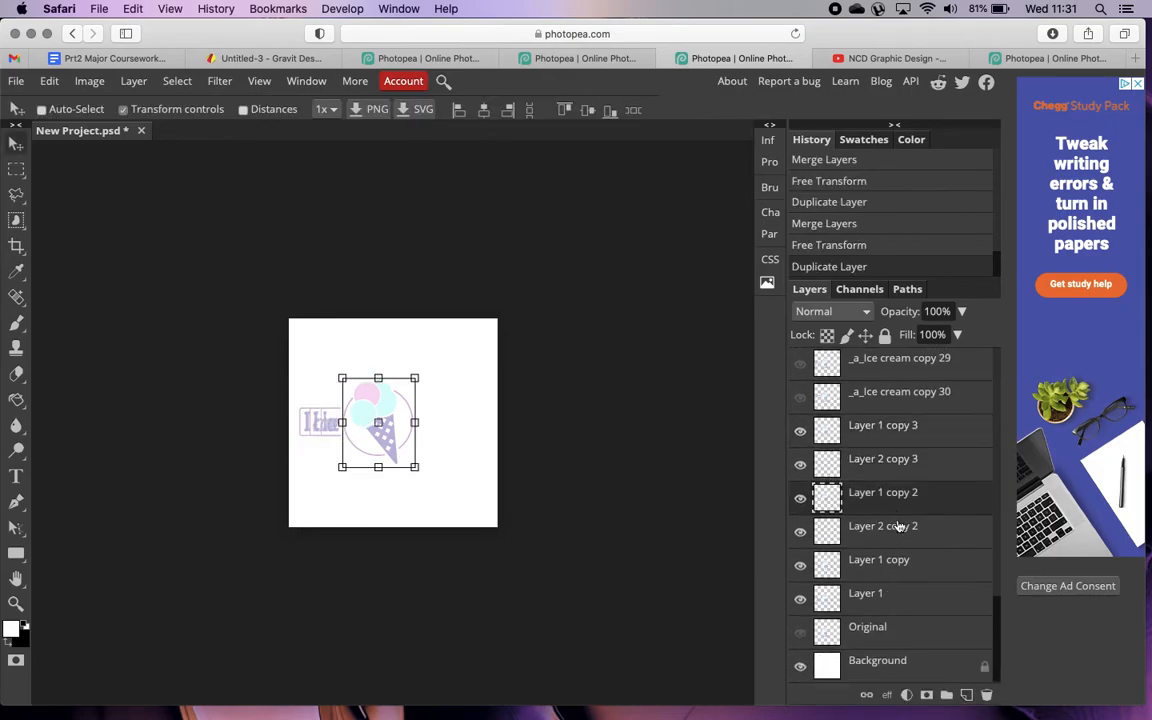
left_click(899, 527)
left_click(130, 82)
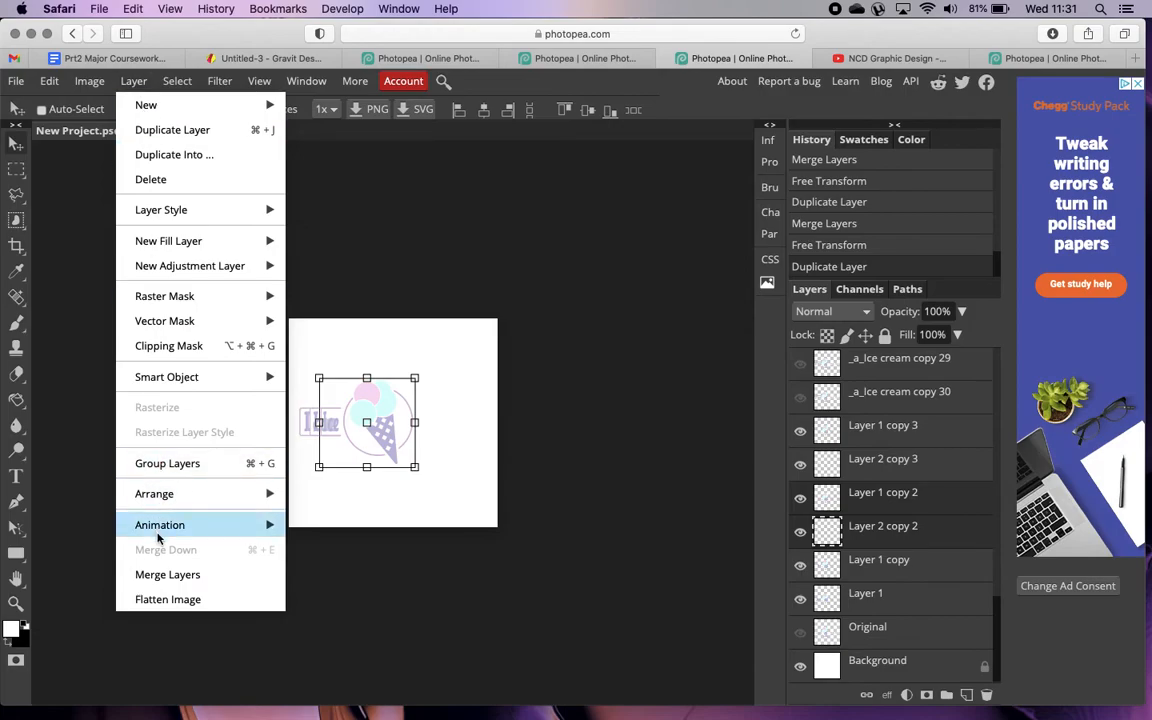
left_click(155, 573)
Squash the Ice text box on Layer 2 copy 3 towards the emblem, to about 52% width.
left_click(873, 503)
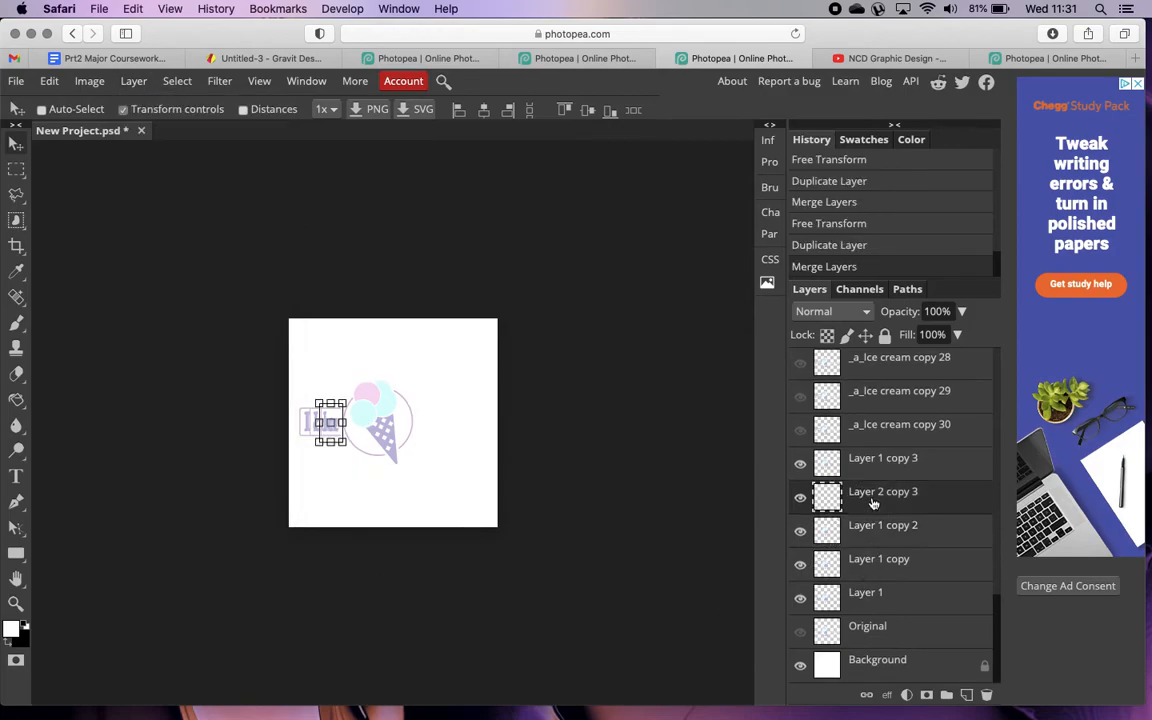
left_click_drag(320, 422, 330, 421)
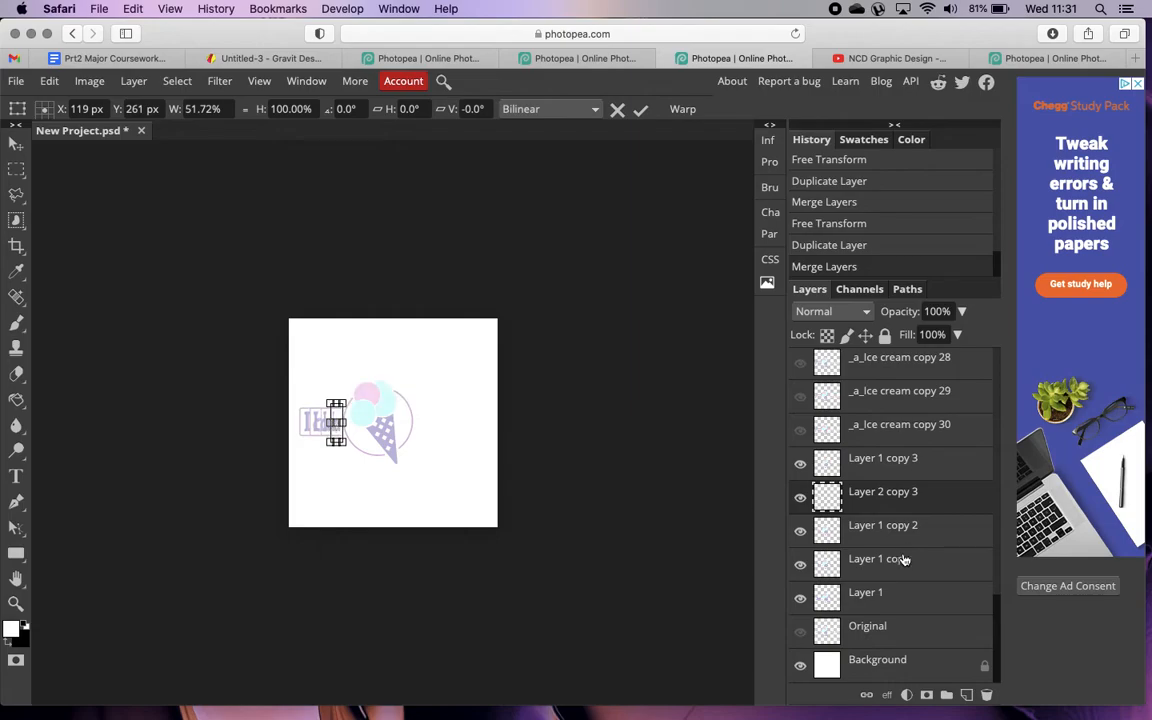
Duplicate Layer 1 copy 3 and Layer 2 copy 3 together, and merge the two source layers into one frame.
left_click(893, 470, "shift")
left_click_drag(918, 470, 966, 694)
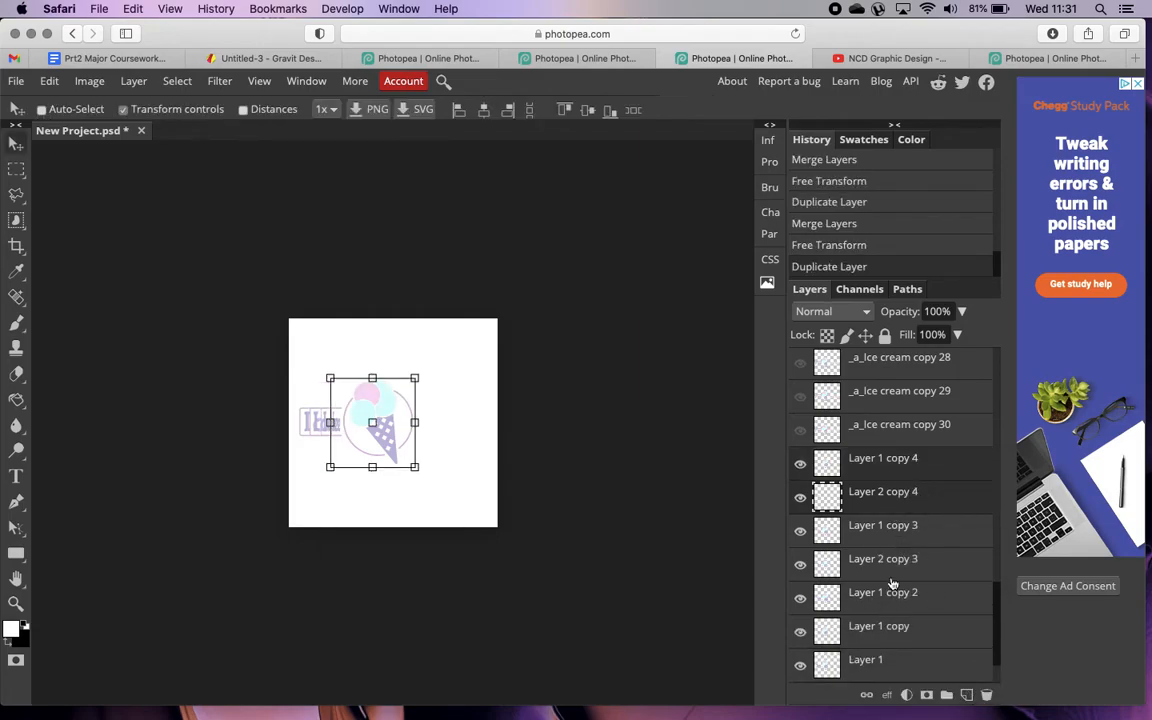
left_click(888, 562)
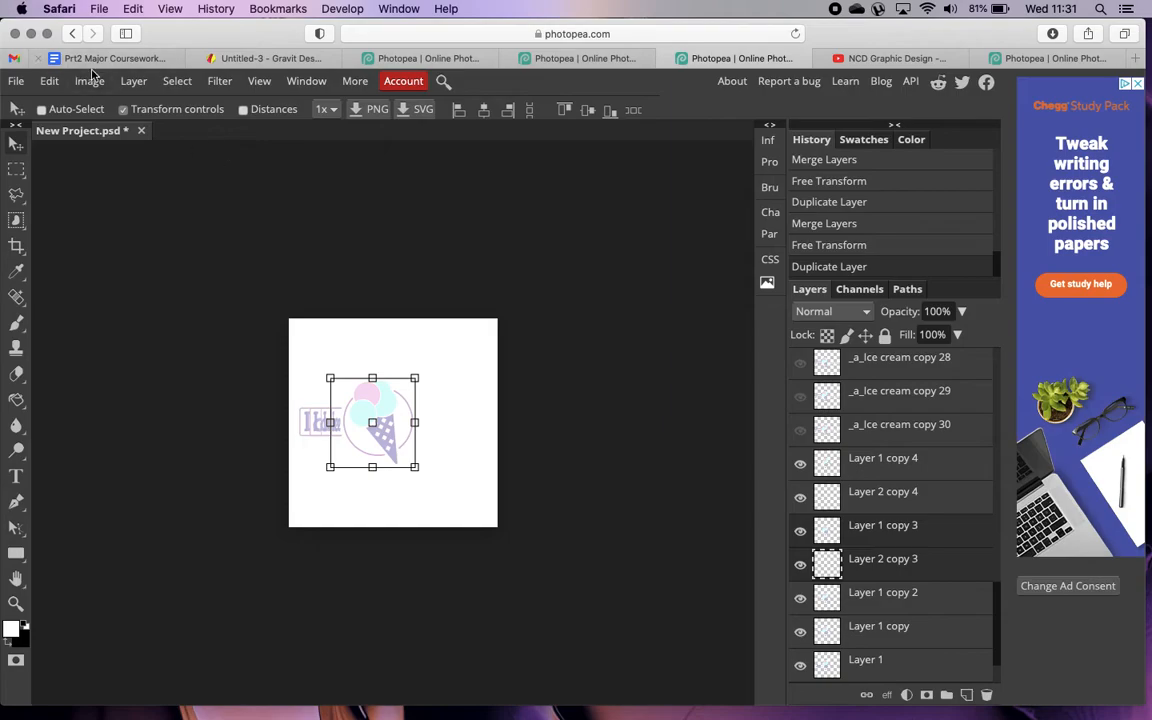
left_click(133, 80)
left_click(200, 570)
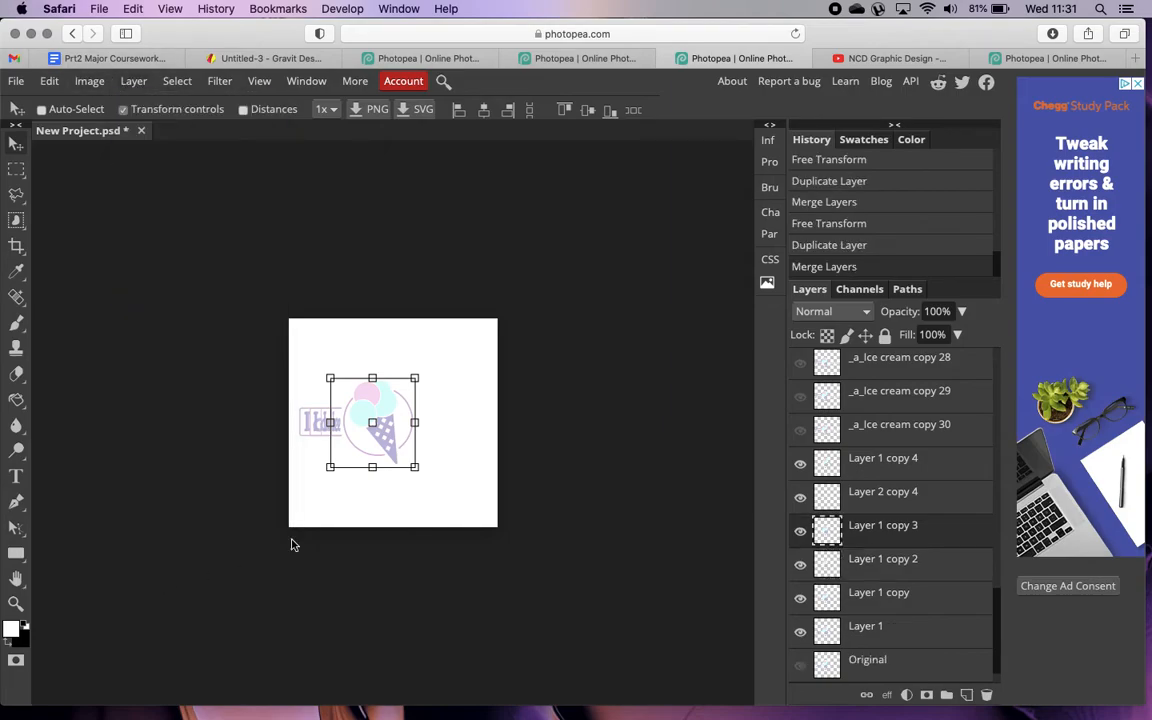
Squash the Ice text box on Layer 2 copy 4 into a thin strip beside the emblem, to about 53% width.
left_click(913, 491)
left_click_drag(331, 421, 337, 421)
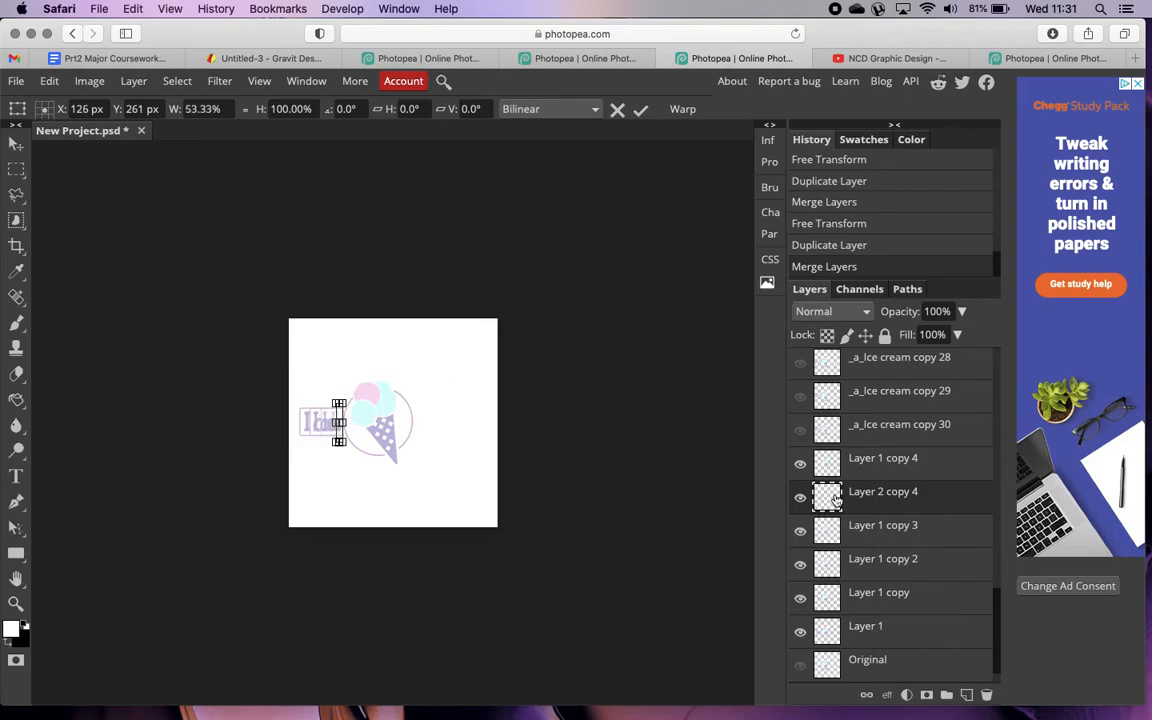
key("Return")
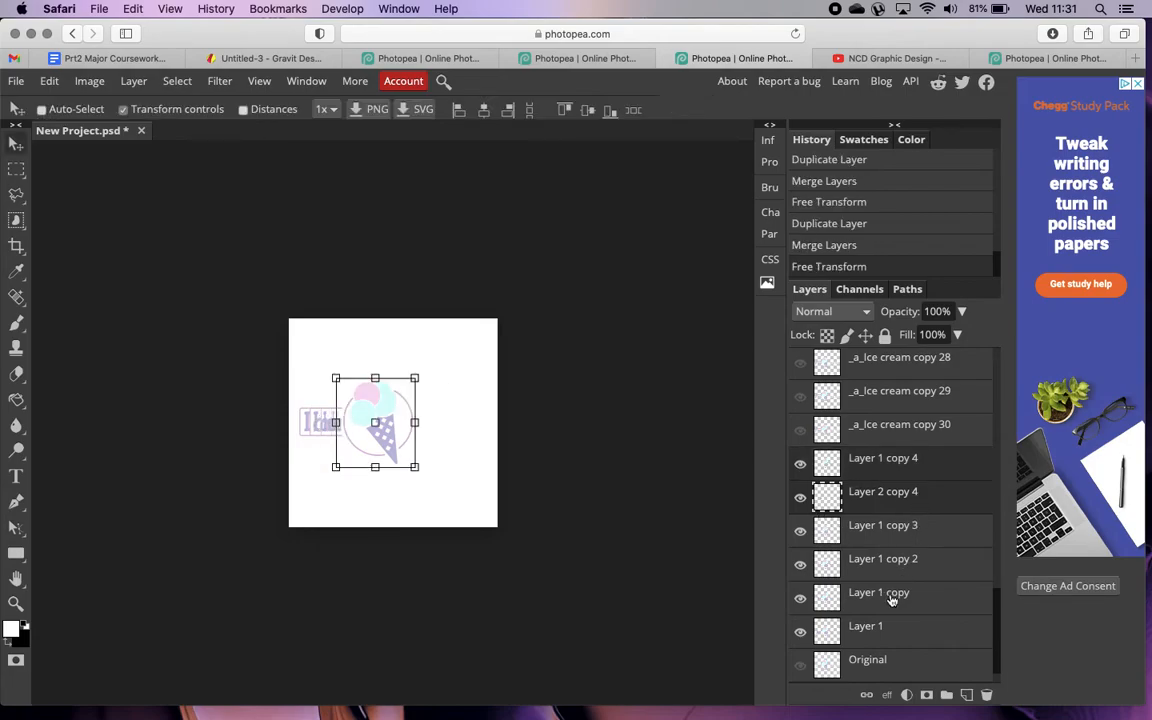
Merge Layer 1 copy 4 and Layer 2 copy 4 into the last squashed frame.
scroll(893, 598, "down", 1)
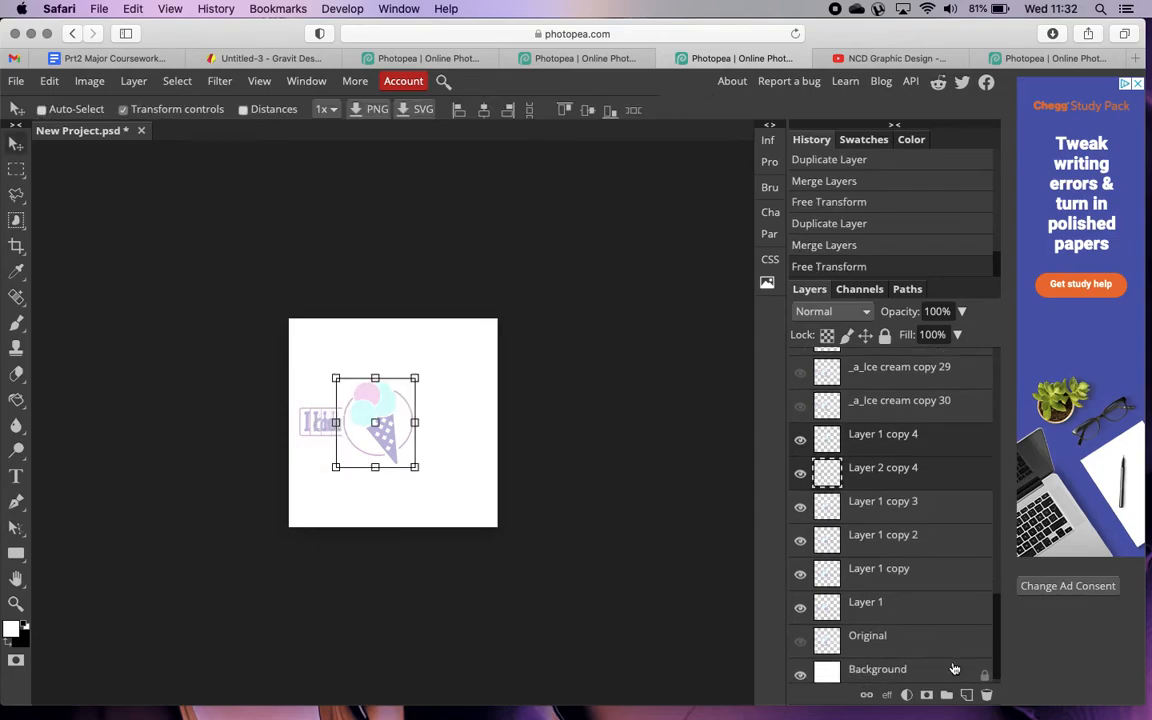
left_click(134, 81)
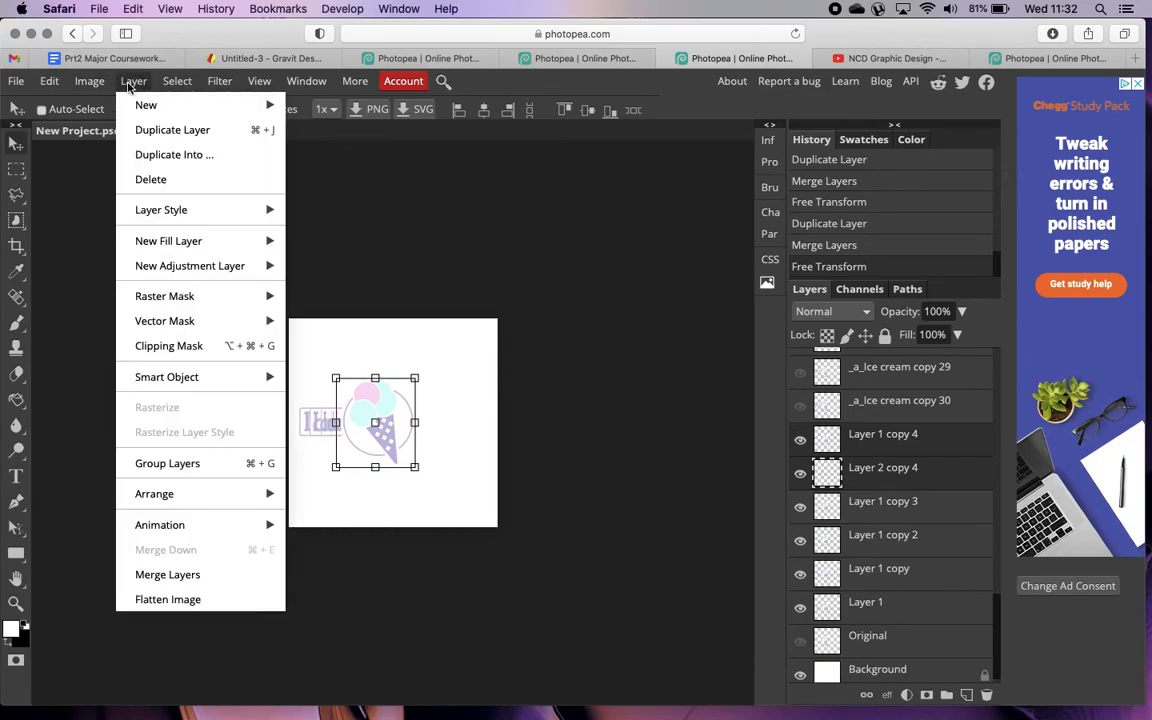
left_click(162, 582)
Hide Layer 1, Layer 1 copy, Layer 1 copy 2 and Layer 1 copy 3, leaving Layer 1 copy 4 shown.
left_click(800, 598)
left_click(800, 565)
left_click(800, 531)
left_click(800, 498)
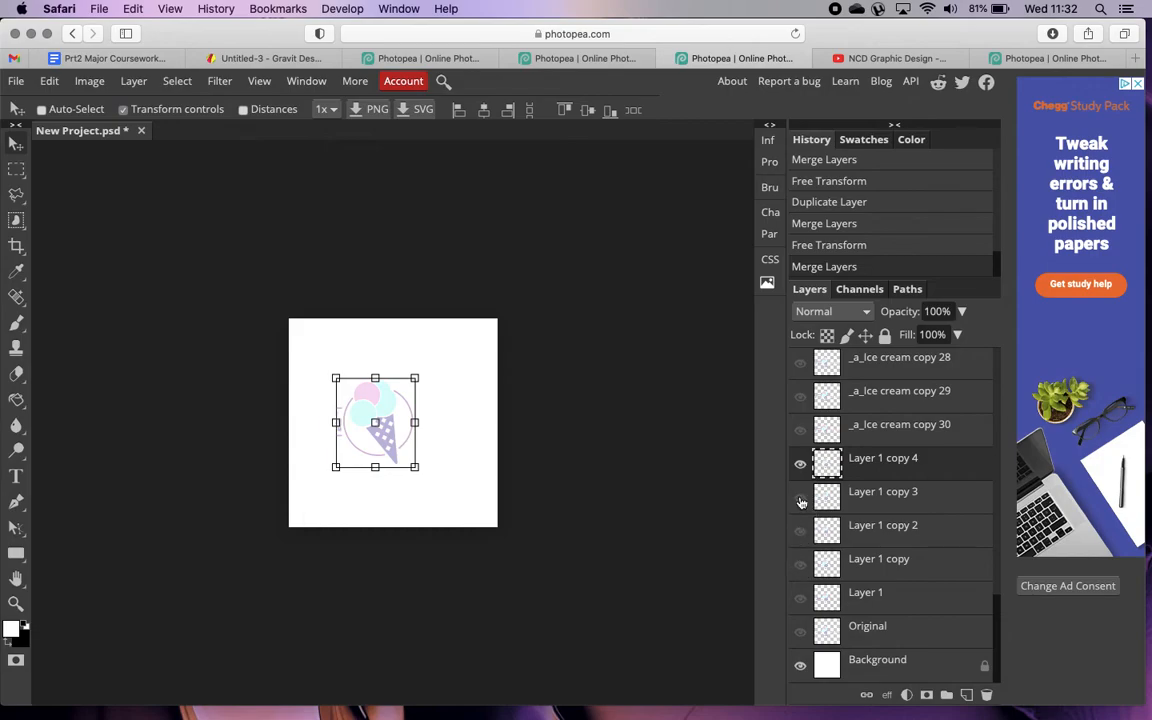
Preview the frames in reverse by toggling layer visibility from Layer 1 copy 4 down, ending with only Layer 1 and the Background shown.
left_click(901, 657)
left_click(800, 463)
left_click(800, 497)
left_click(800, 531)
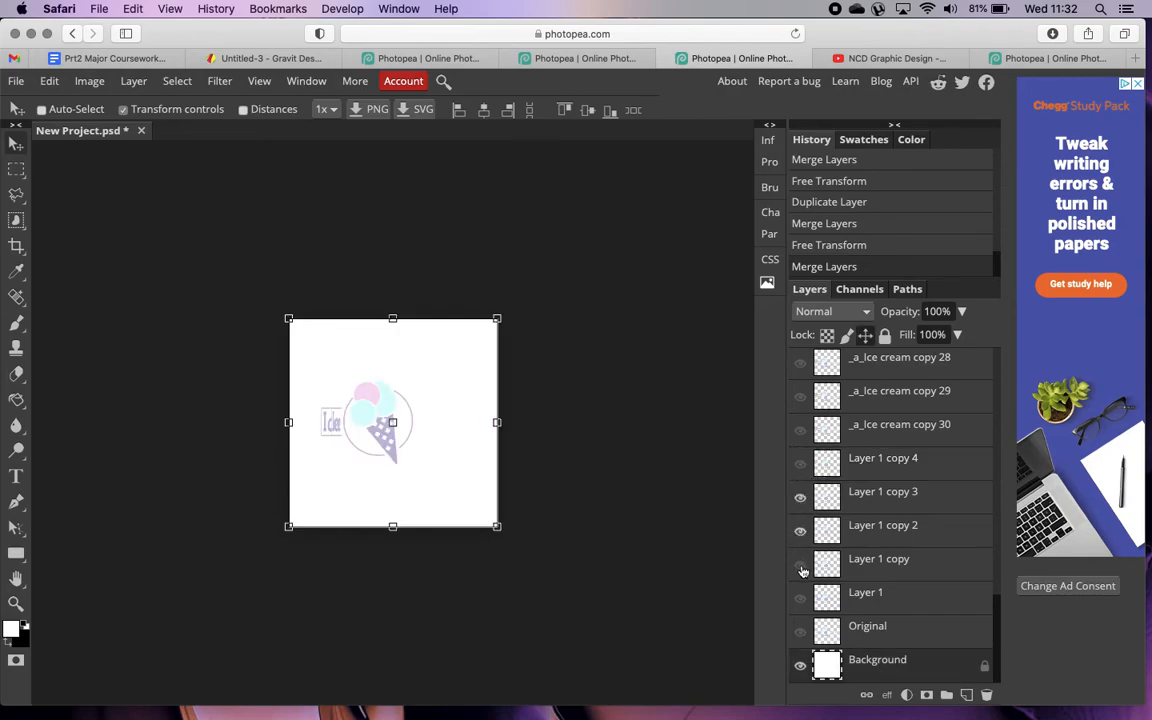
left_click(800, 497)
left_click(800, 531)
left_click(800, 565)
left_click(800, 598)
left_click(800, 565)
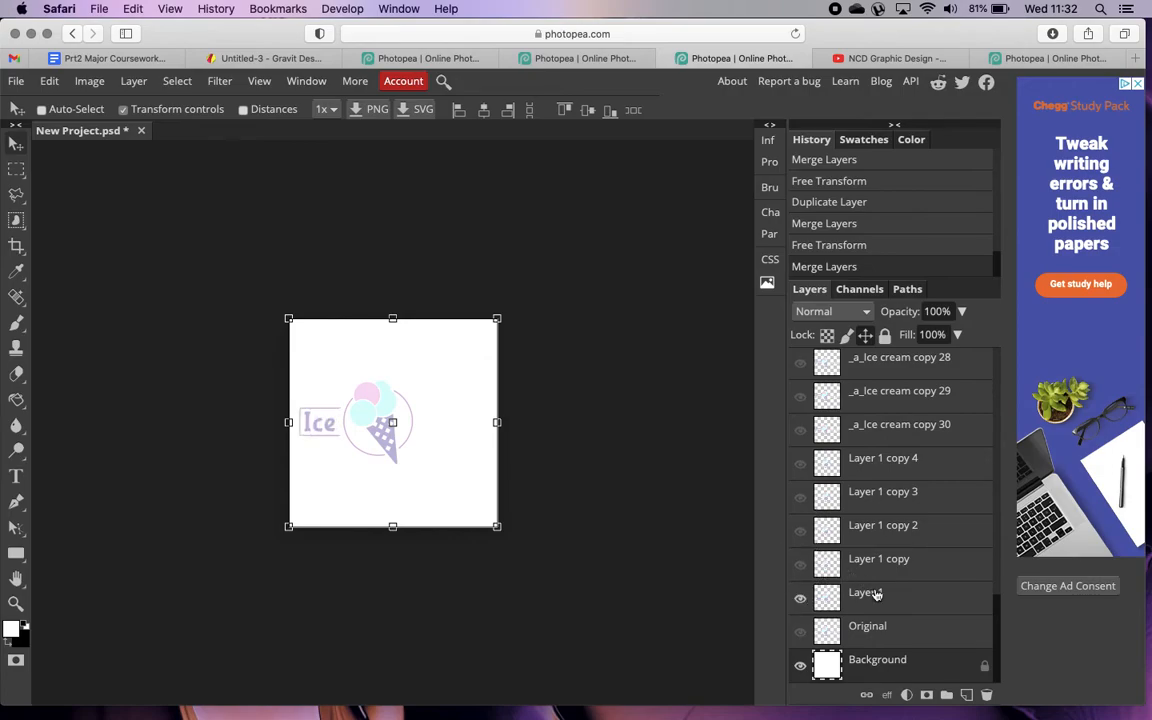
Duplicate the merged Layer 1 as an extra frame.
left_click_drag(884, 607, 958, 692)
scroll(926, 653, "down", 1)
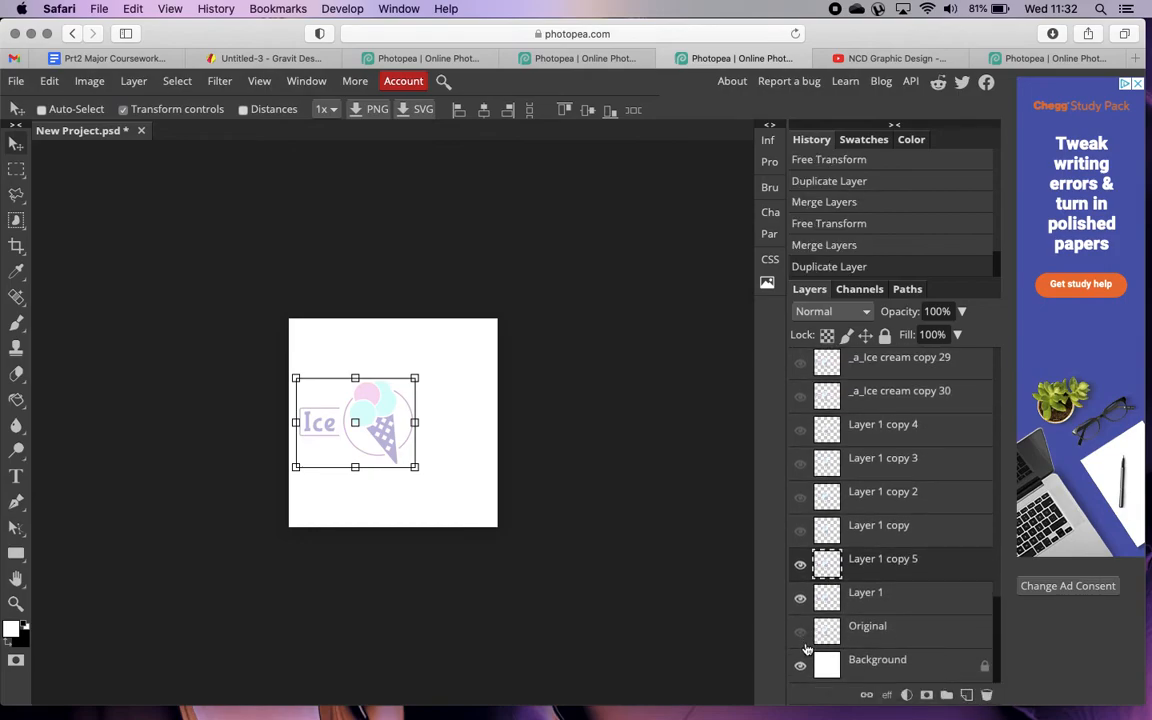
Show the Original layer to compare it with the Ice and emblem frame, and hide both Original and Layer 1.
left_click(800, 633)
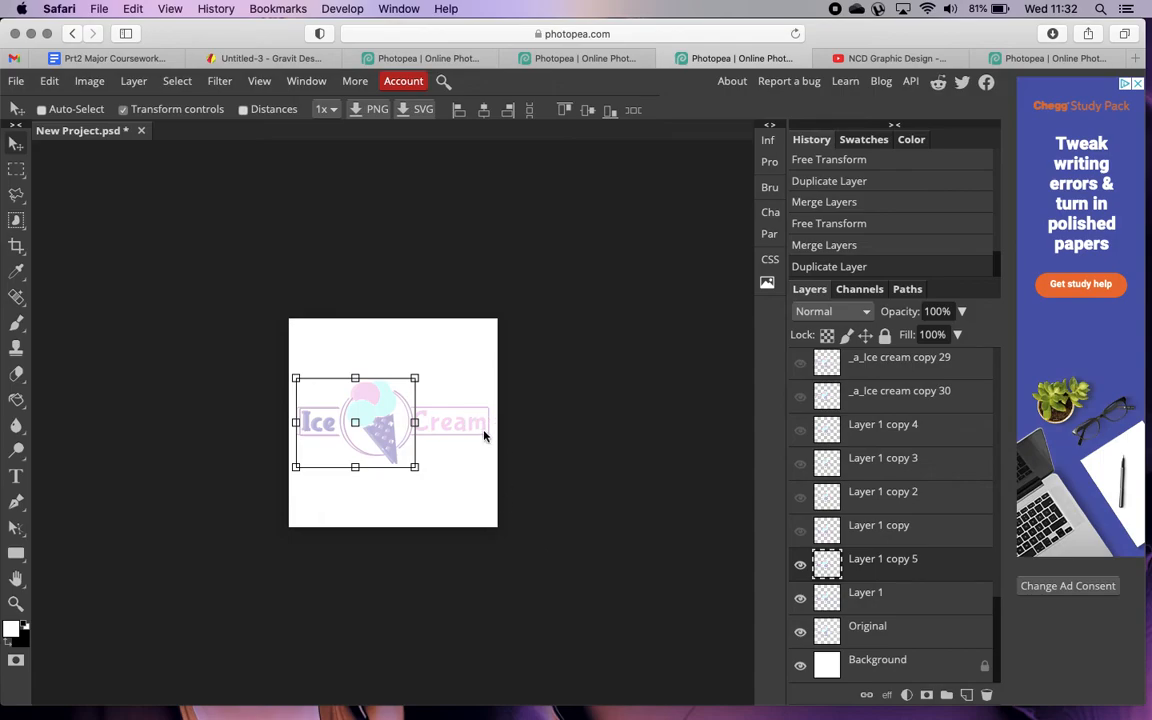
left_click(818, 604)
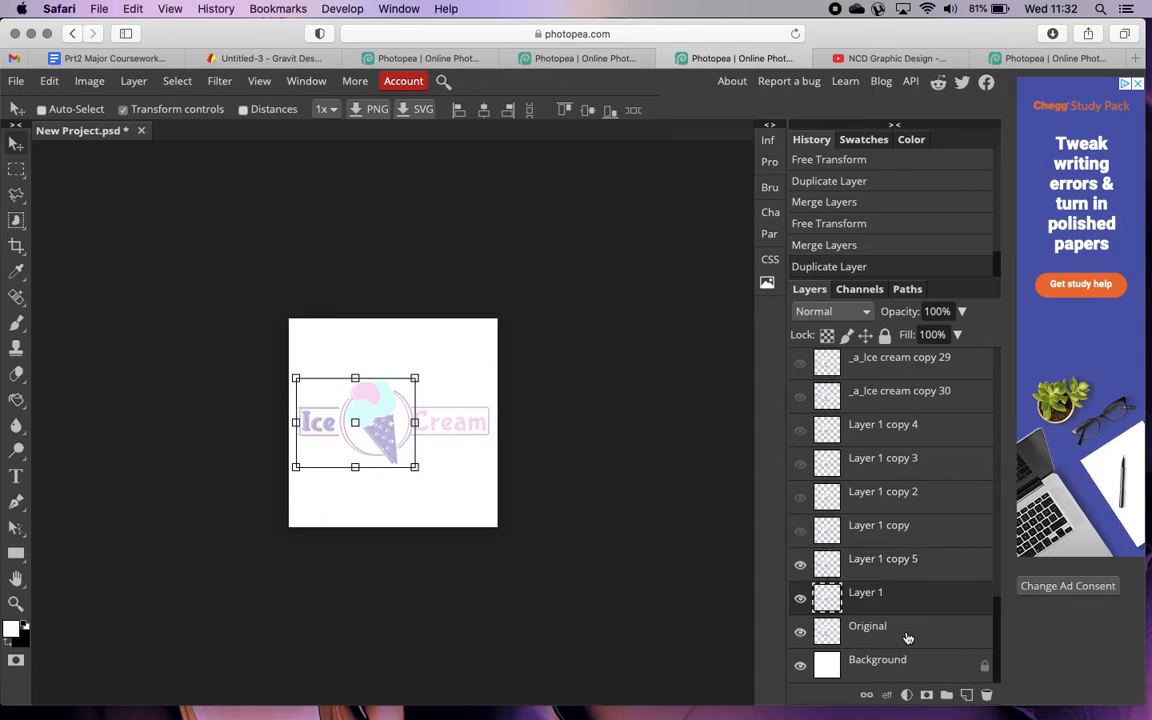
left_click(907, 638)
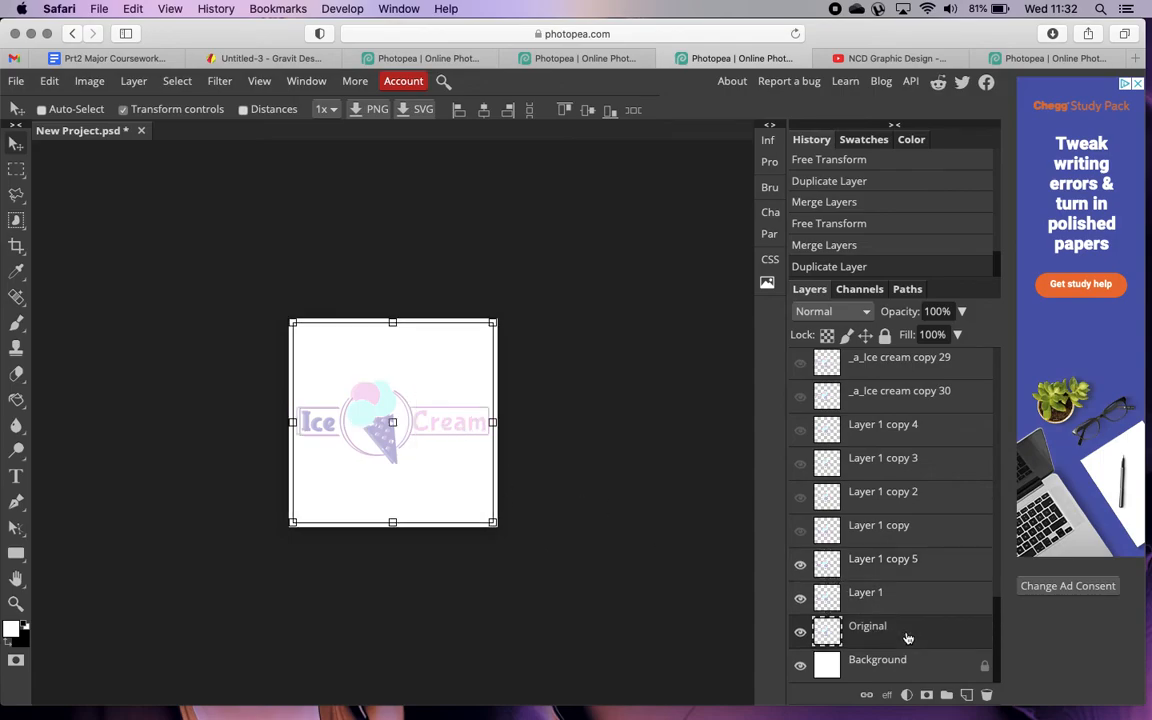
left_click(890, 570)
left_click_drag(800, 598, 800, 632)
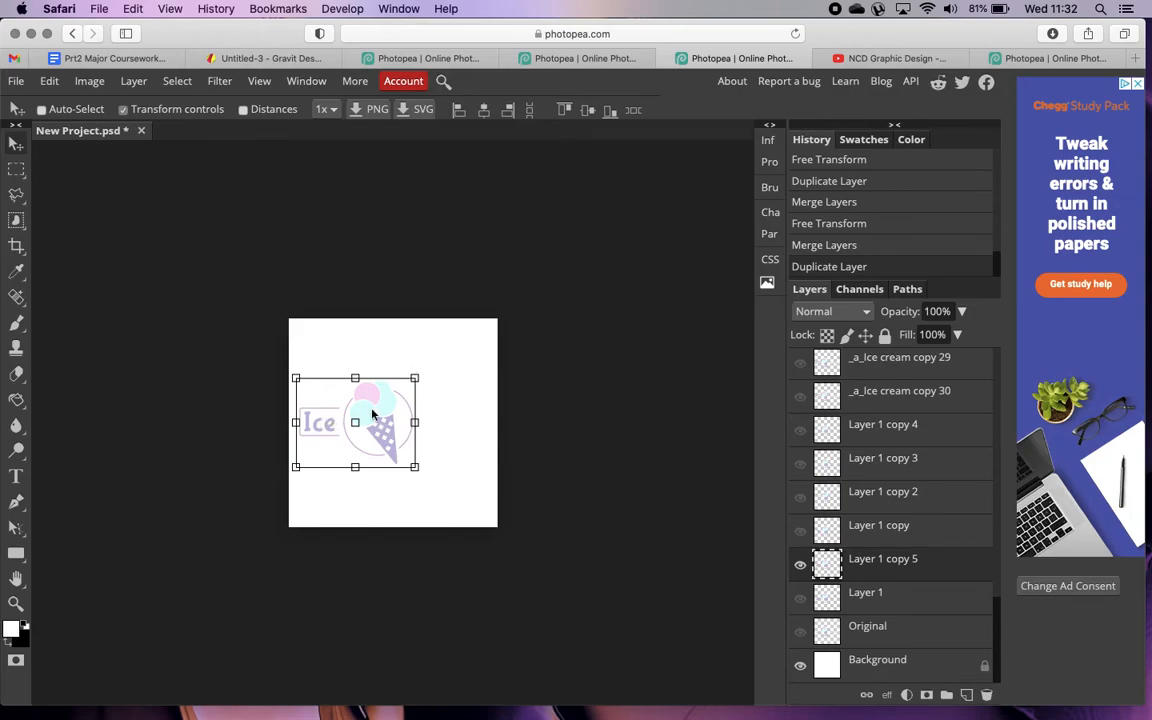
Hide Layer 1 copy 5 and show the full logo frame on _a_Ice cream copy 30.
left_click(800, 565)
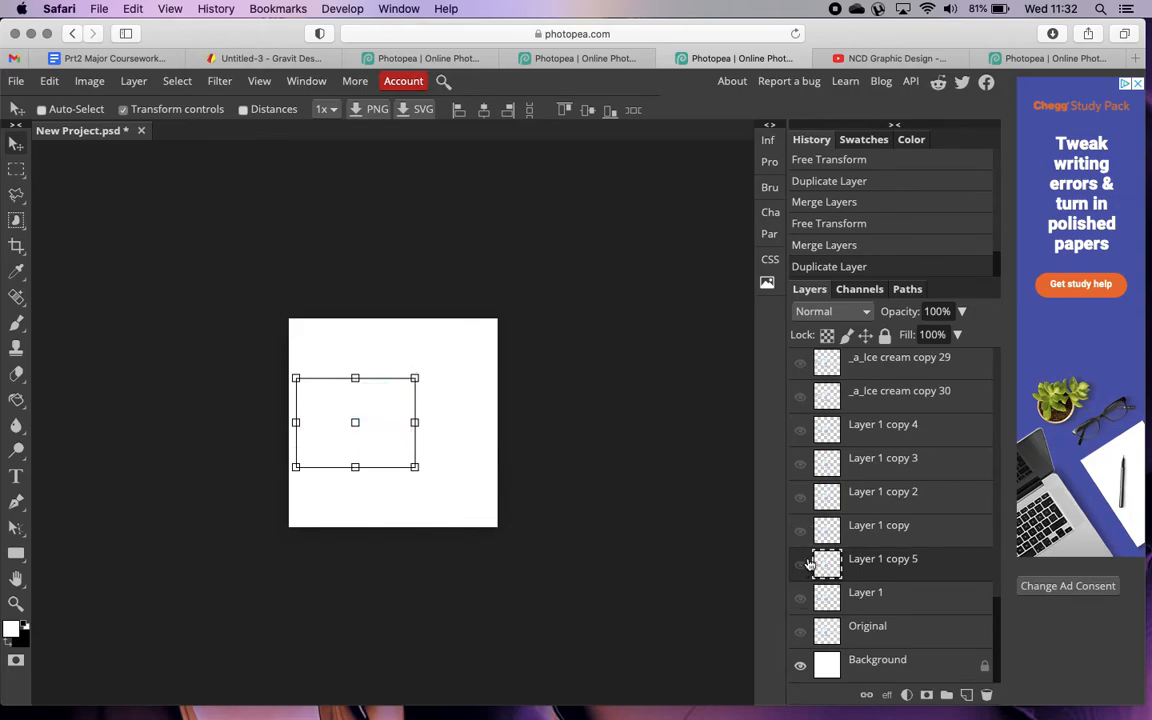
scroll(805, 500, "up", 2)
left_click(801, 455)
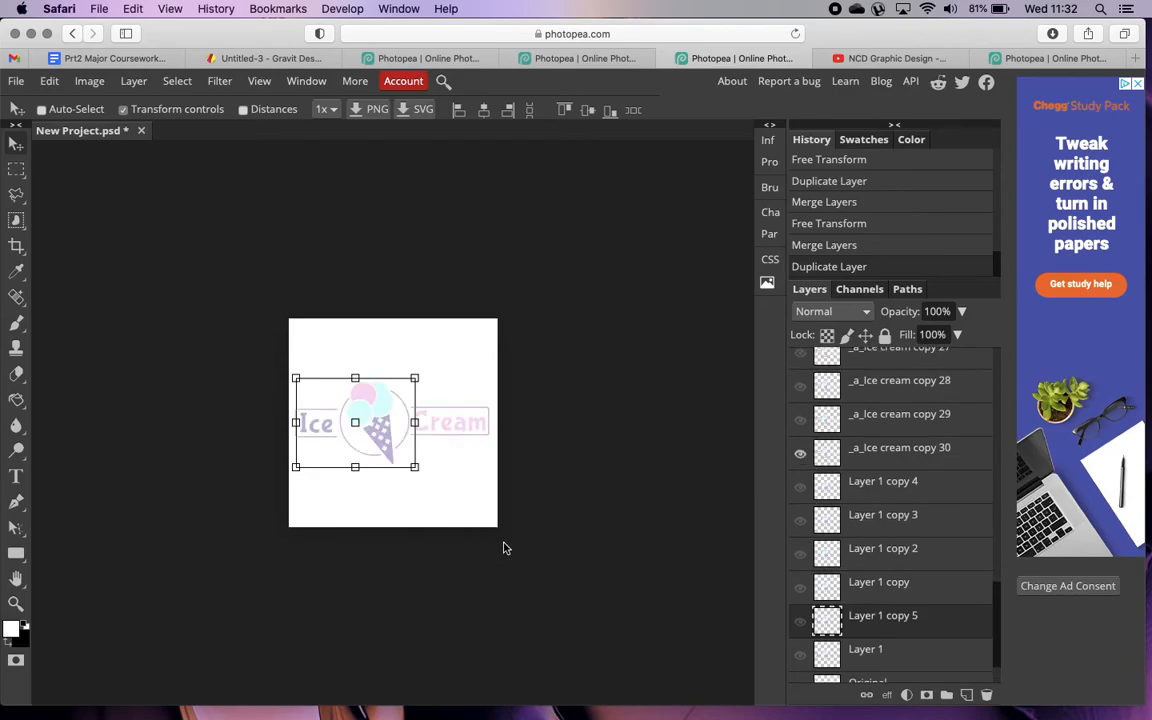
scroll(960, 570, "down", 1)
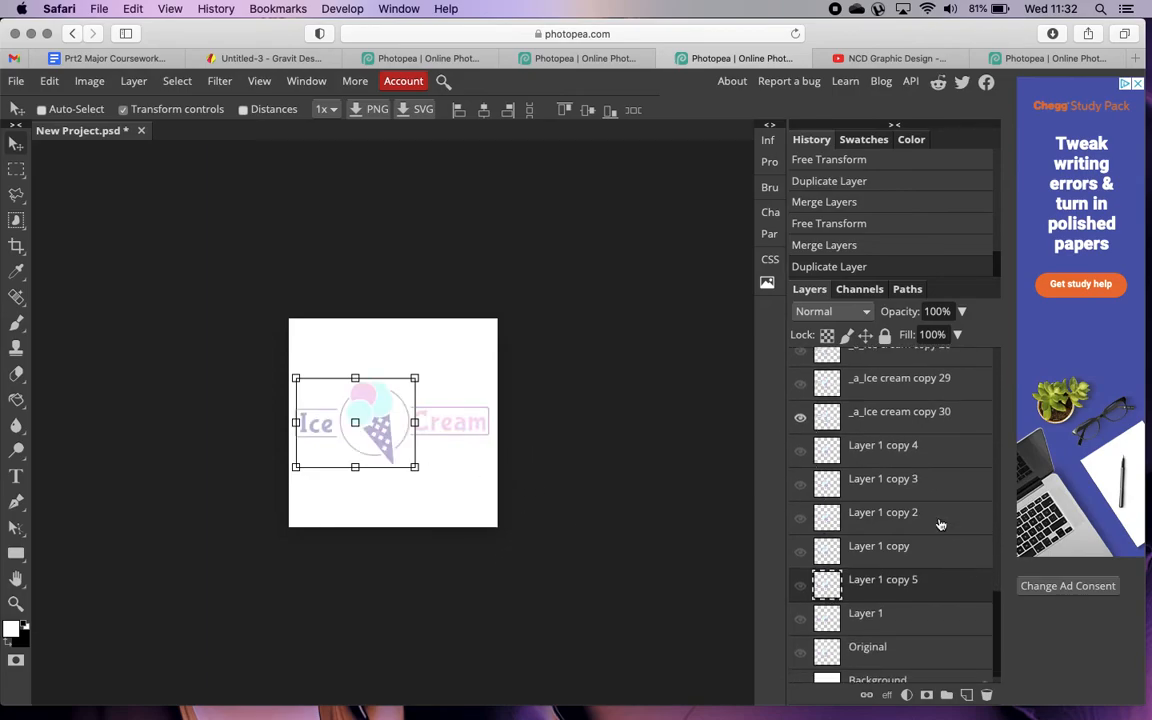
left_click(891, 452)
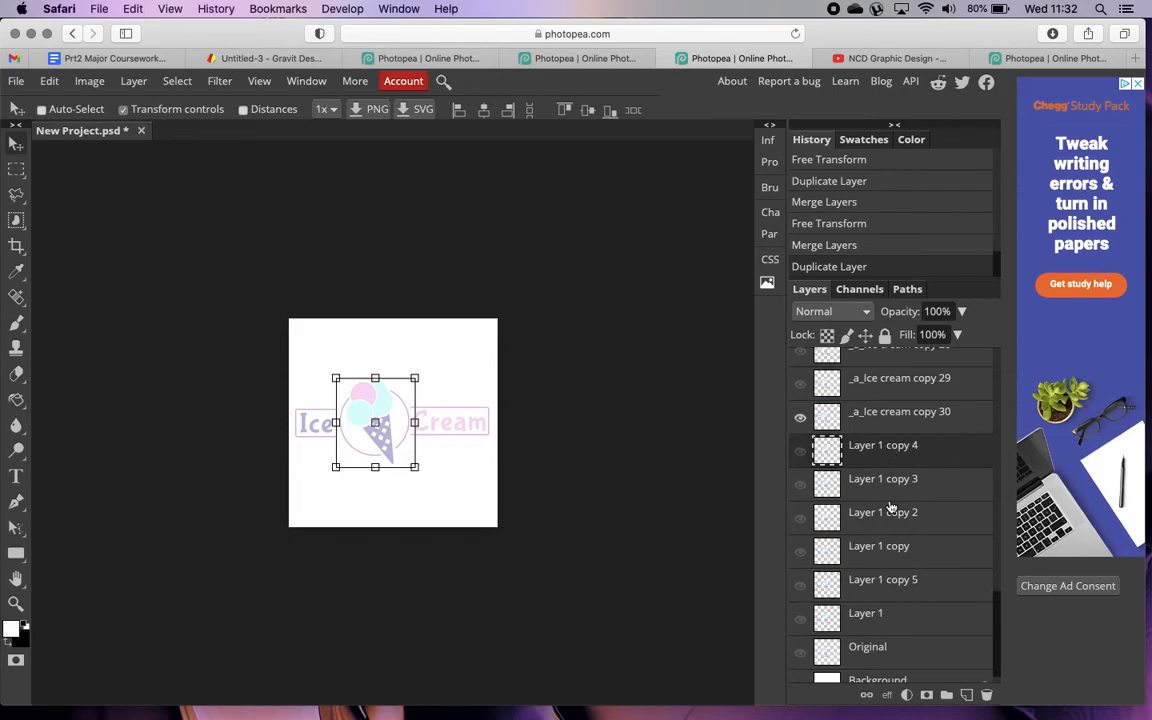
scroll(893, 560, "down", 1)
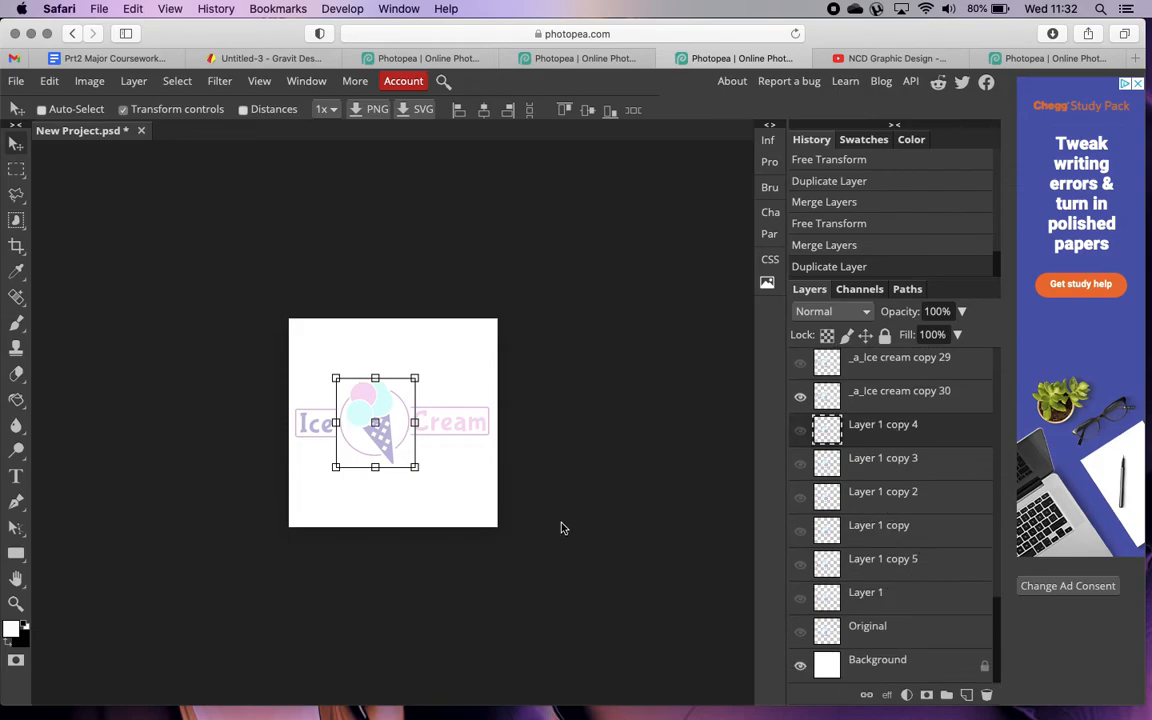
Open the export settings for saving the project as a GIF.
left_click(16, 81)
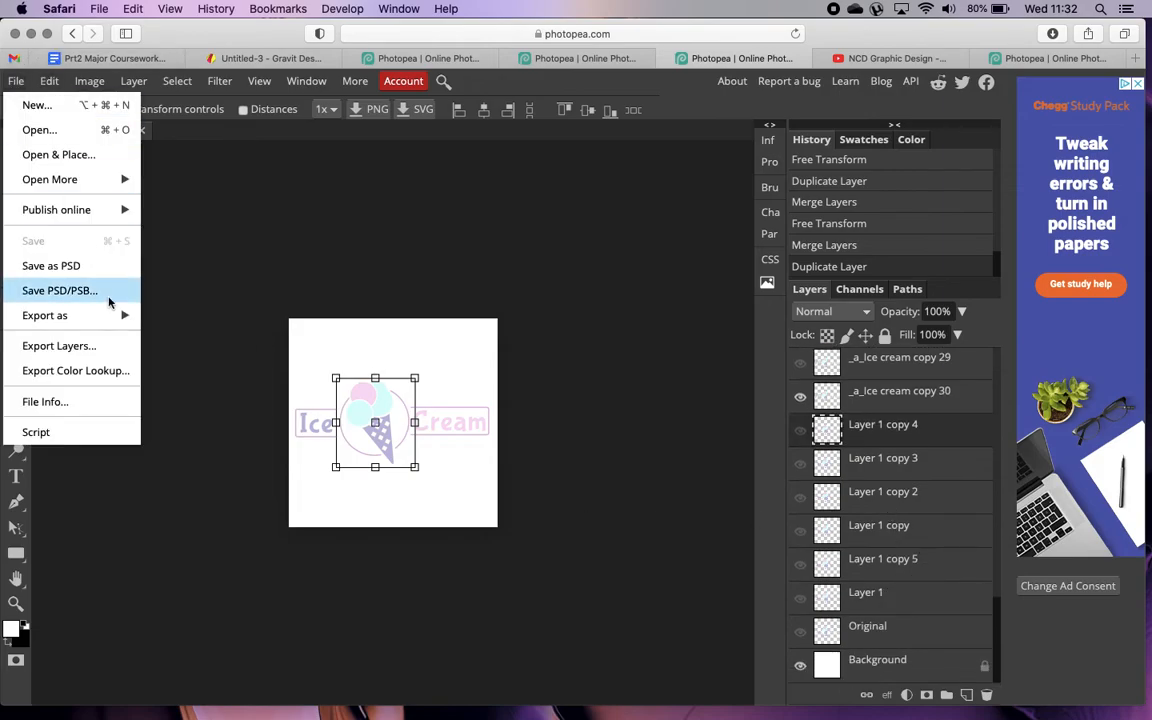
mouse_move(60, 315)
left_click(186, 396)
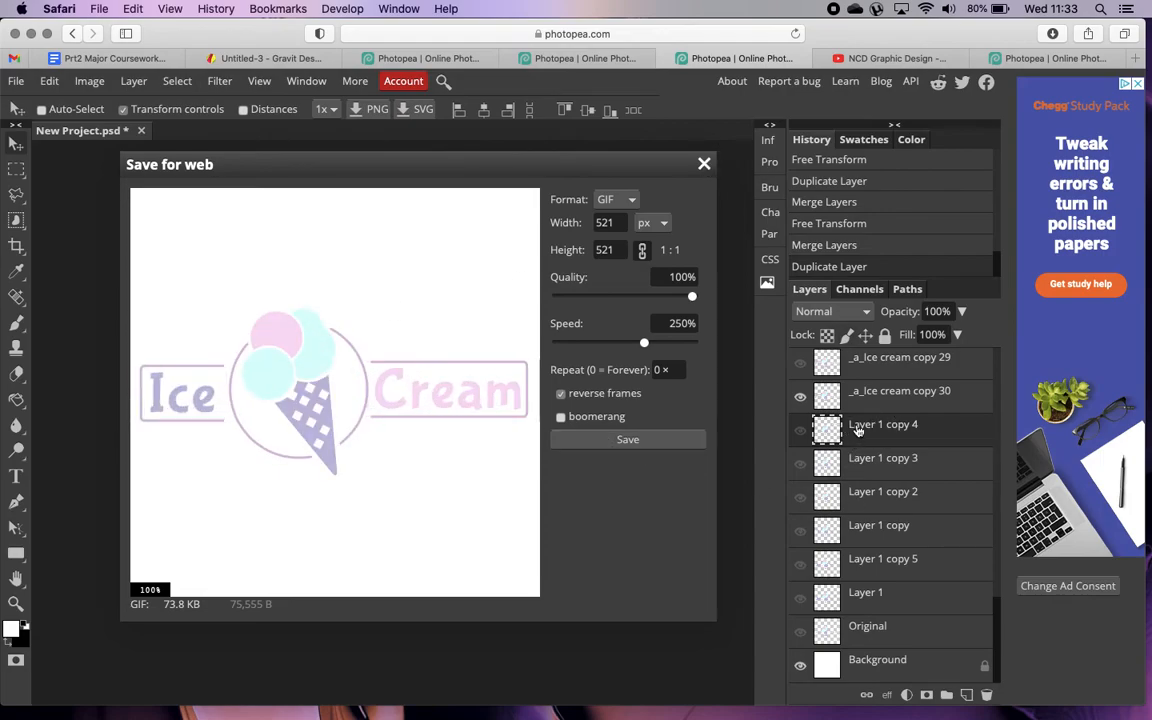
Close the export settings and turn the layers from Layer 1 copy 4 down to Layer 1 into animation frames.
left_click(704, 161)
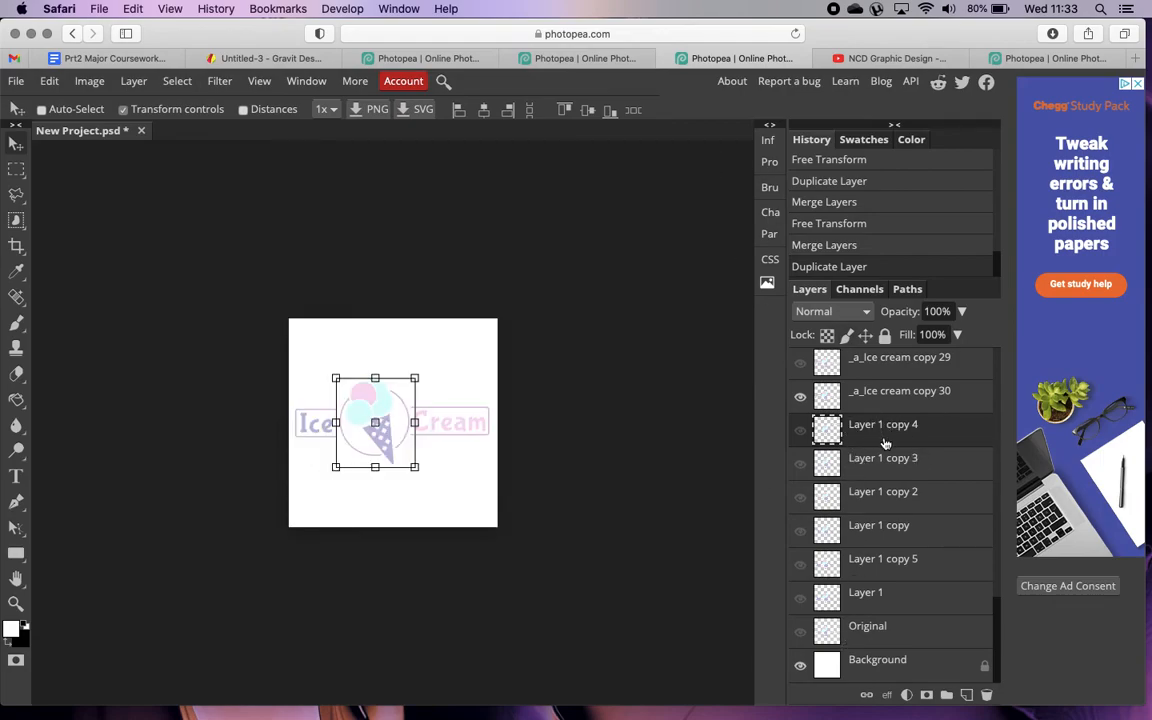
left_click(886, 596)
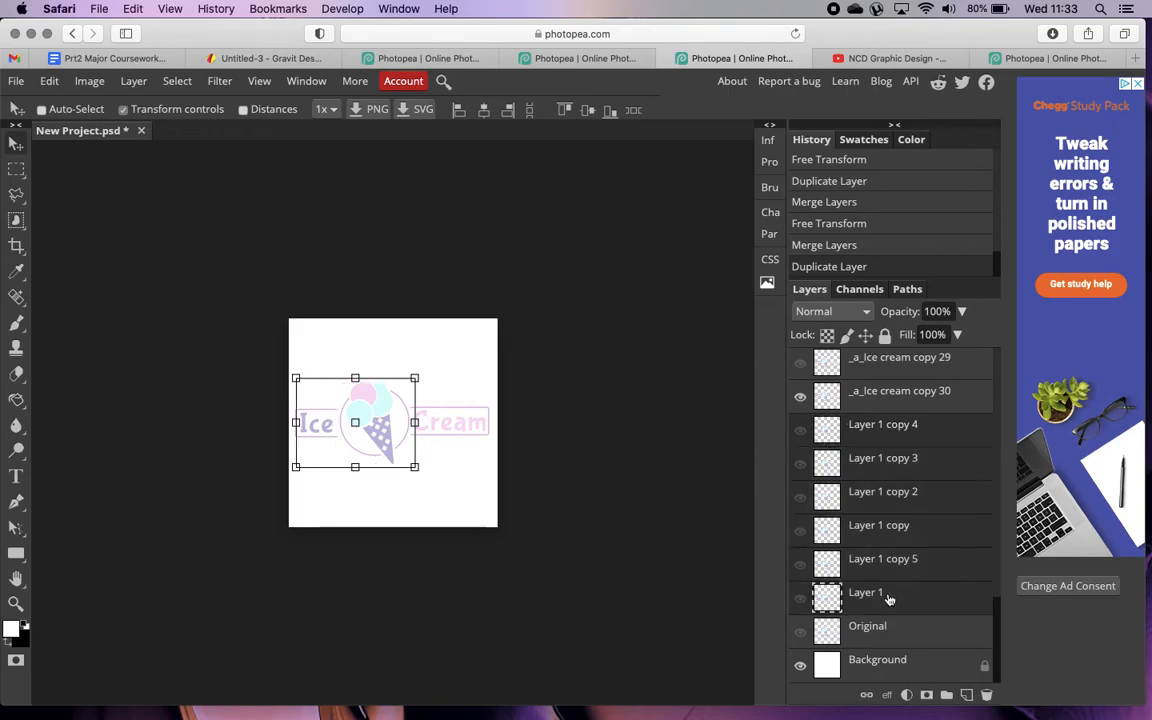
left_click(133, 83)
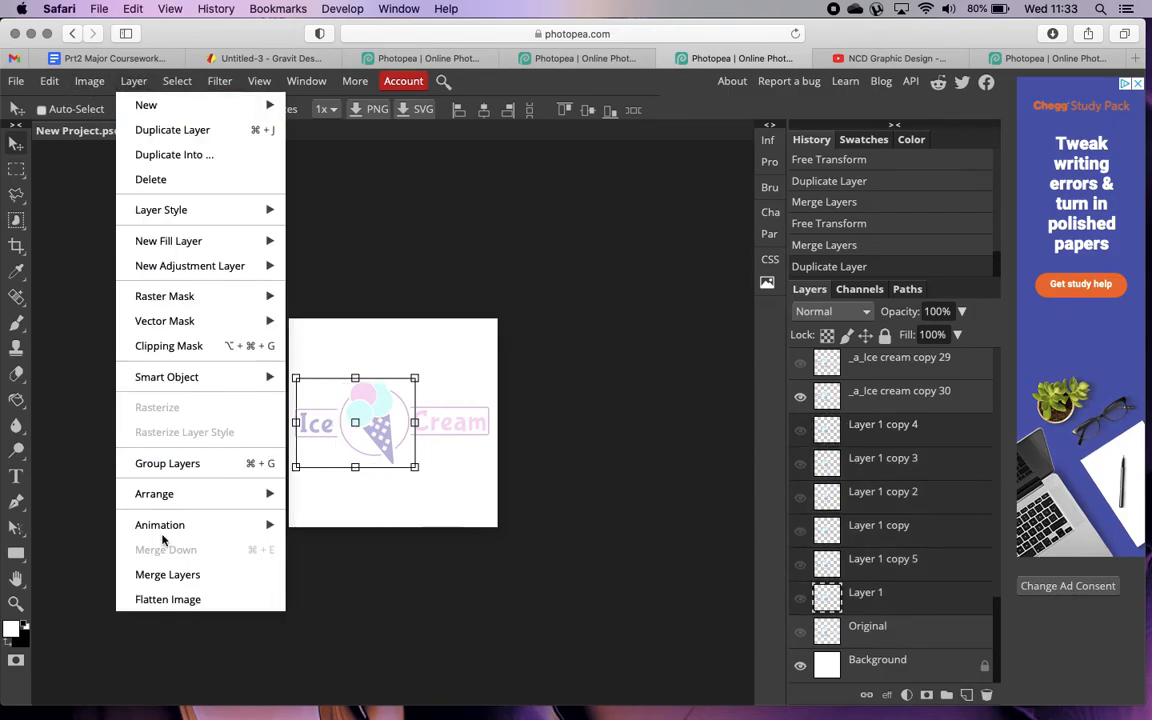
mouse_move(205, 527)
left_click(335, 526)
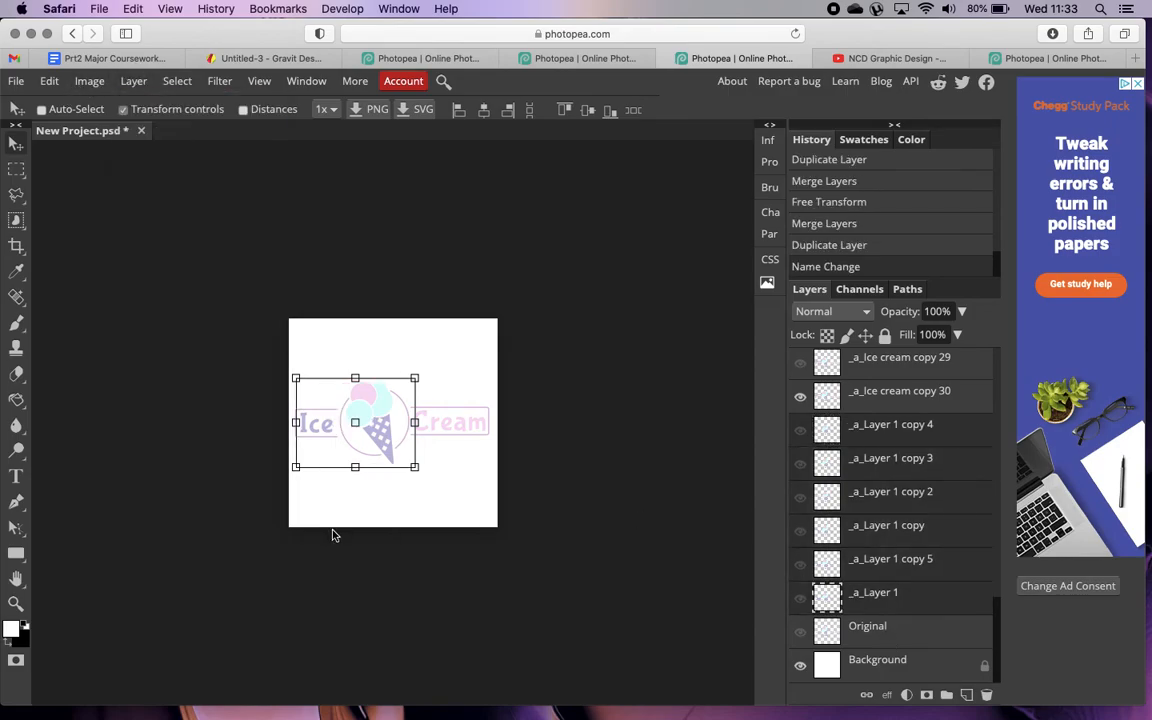
Preview the animation with the added Layer 1 frames in the GIF export settings, and close them without saving.
left_click(16, 81)
mouse_move(100, 315)
left_click(197, 393)
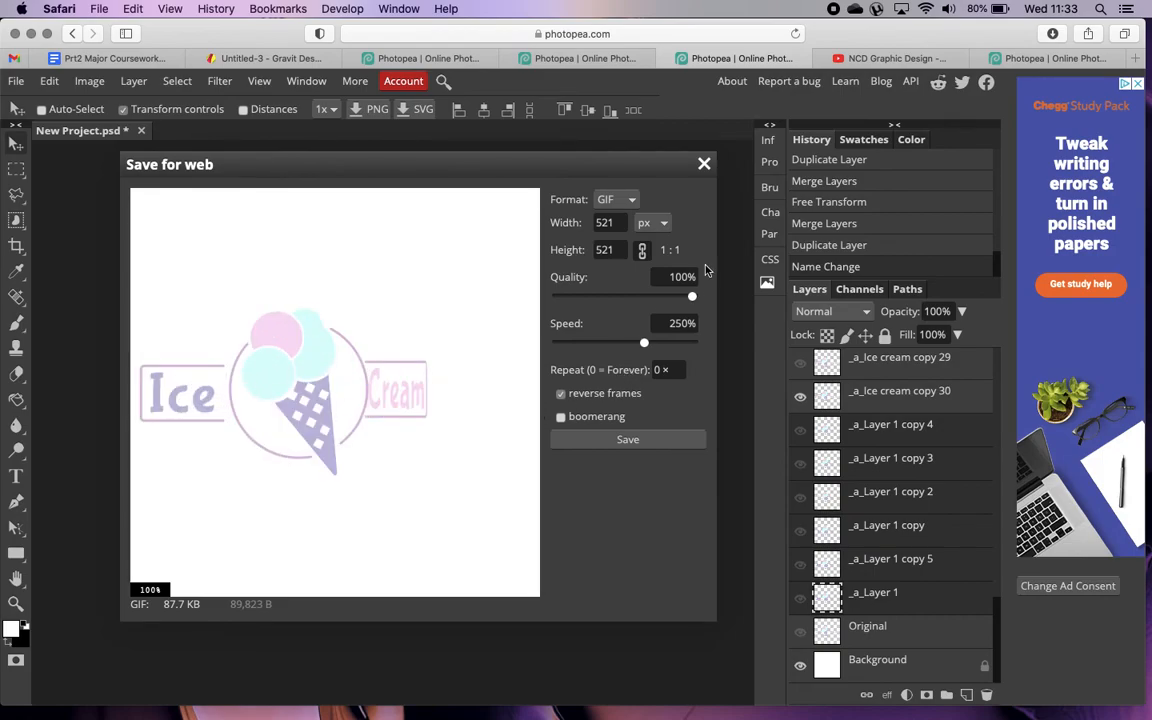
left_click(701, 165)
Delete the frames from _a_Layer 1 copy 4 down to _a_Layer 1.
left_click(898, 440)
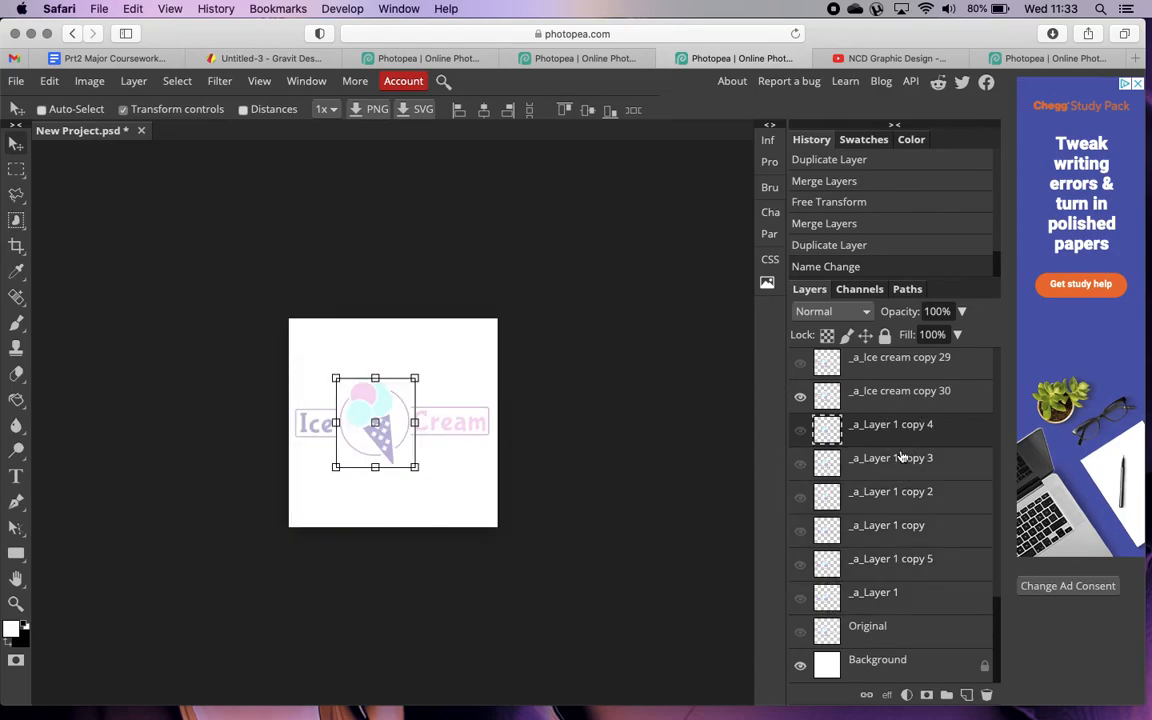
left_click(903, 595)
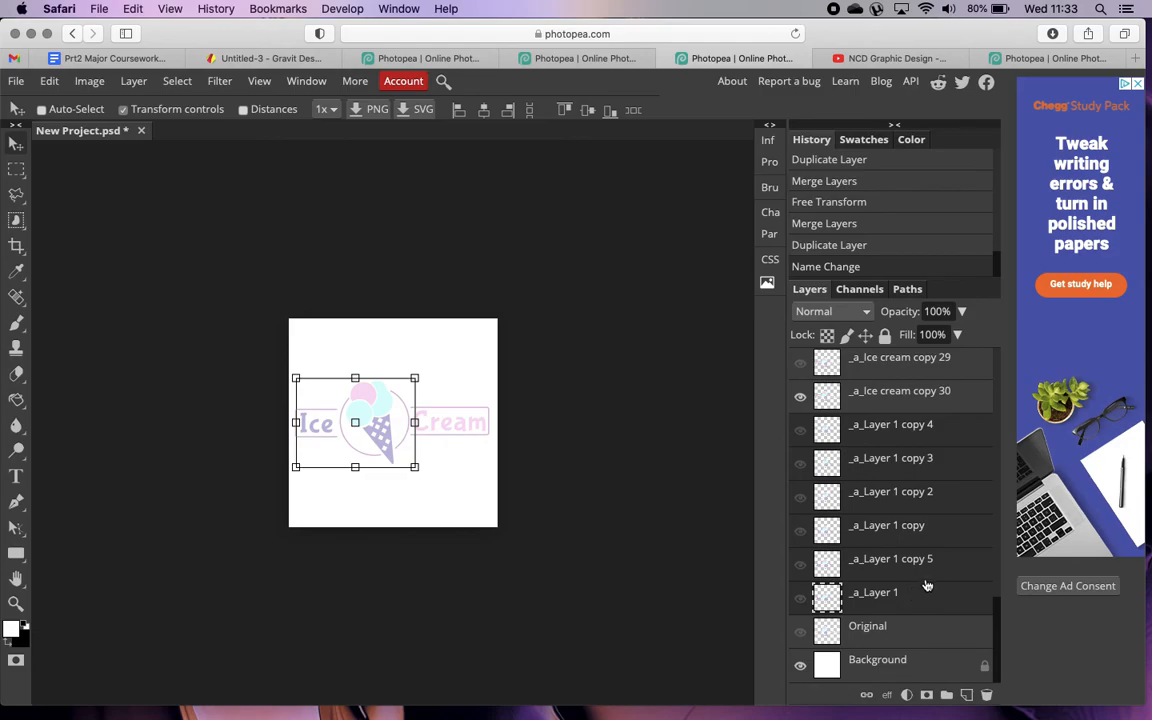
left_click_drag(923, 597, 987, 693)
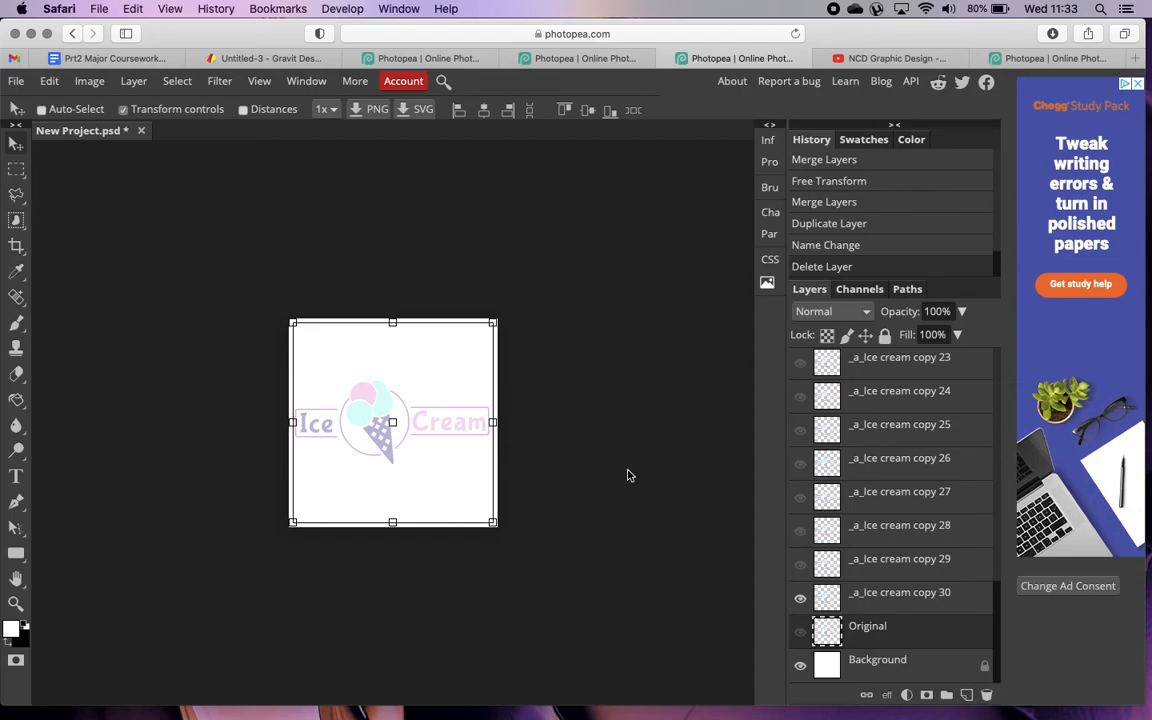
Export the project as a GIF with reverse frames and boomerang enabled and the speed set to 50%.
left_click(16, 80)
mouse_move(86, 318)
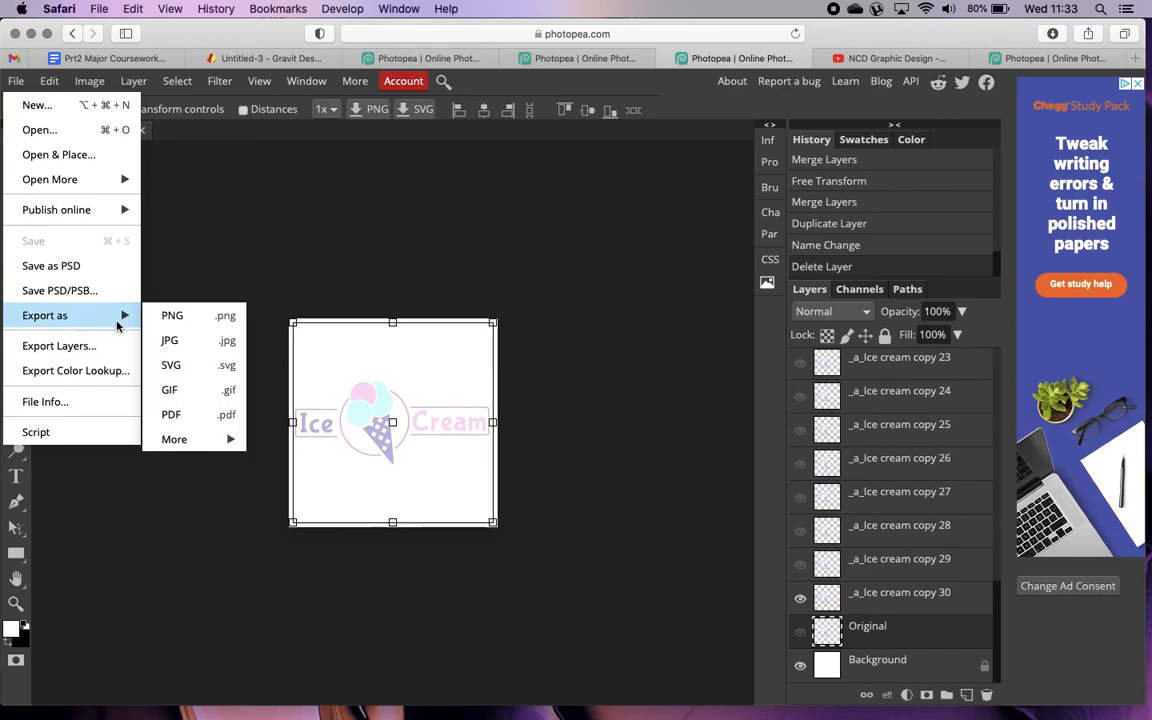
left_click(170, 390)
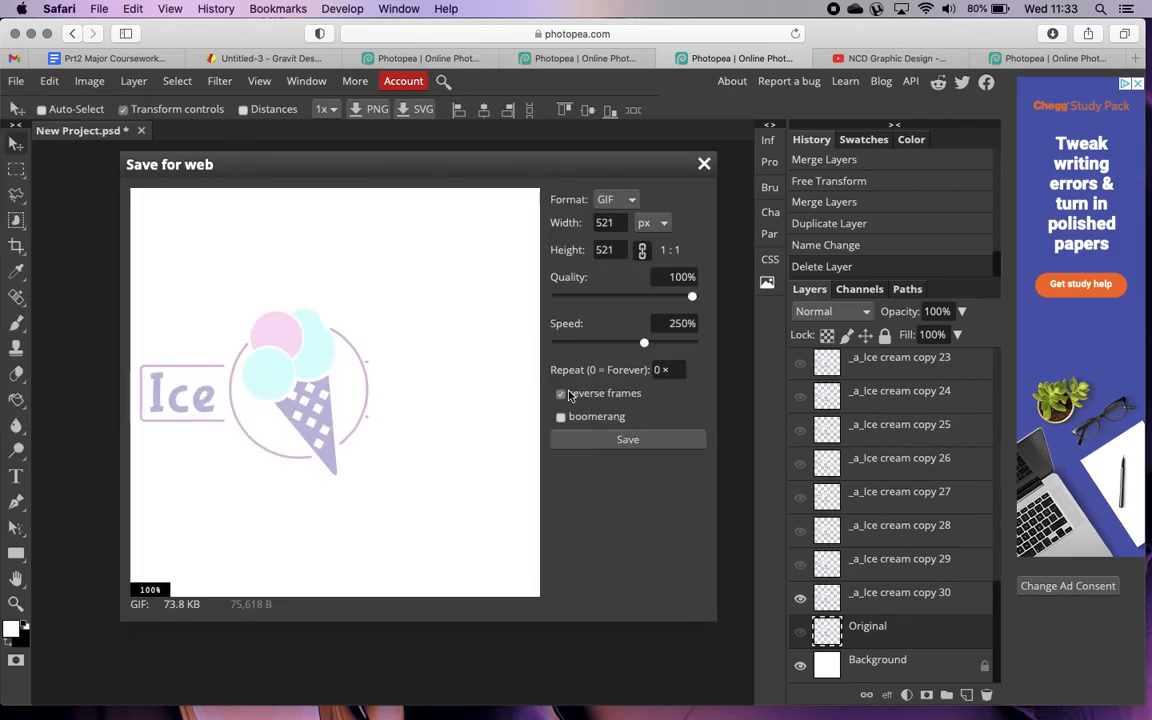
left_click(561, 394)
left_click(561, 417)
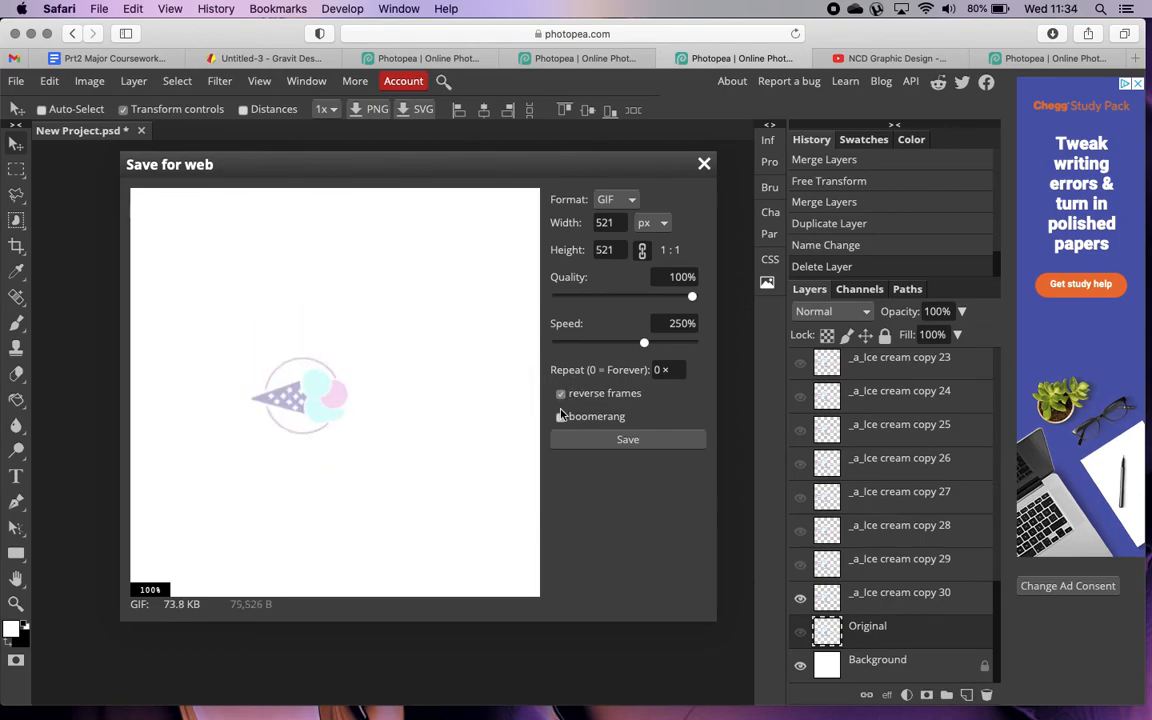
left_click(561, 417)
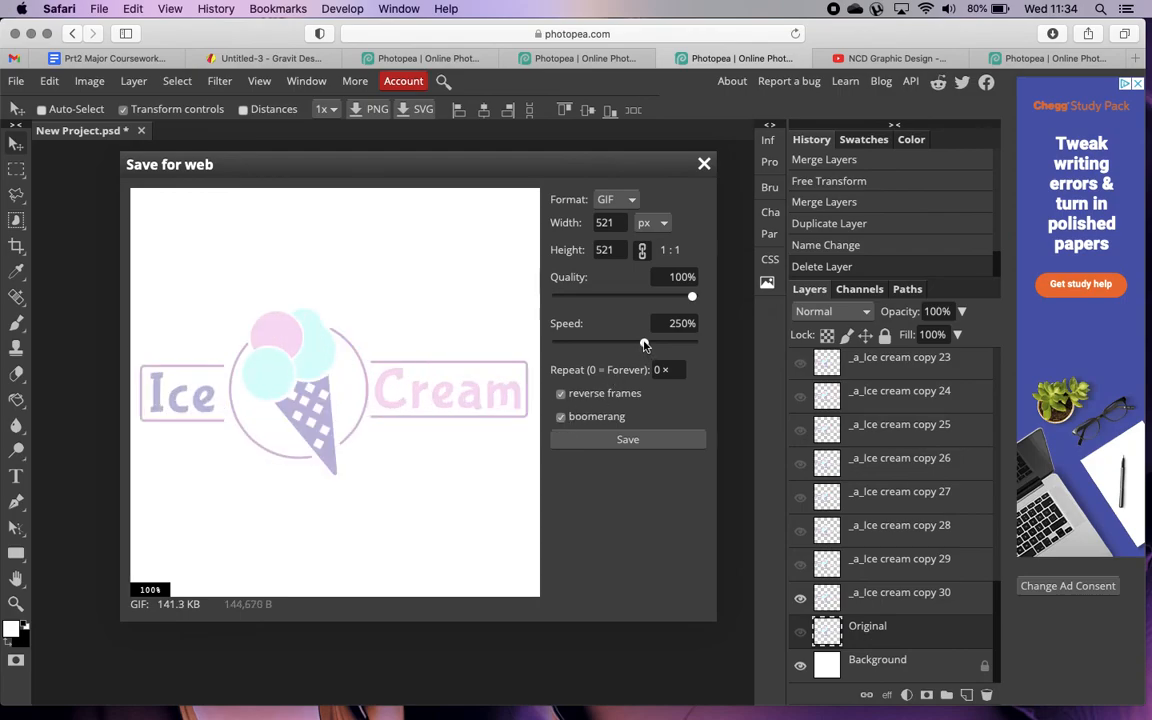
left_click(603, 344)
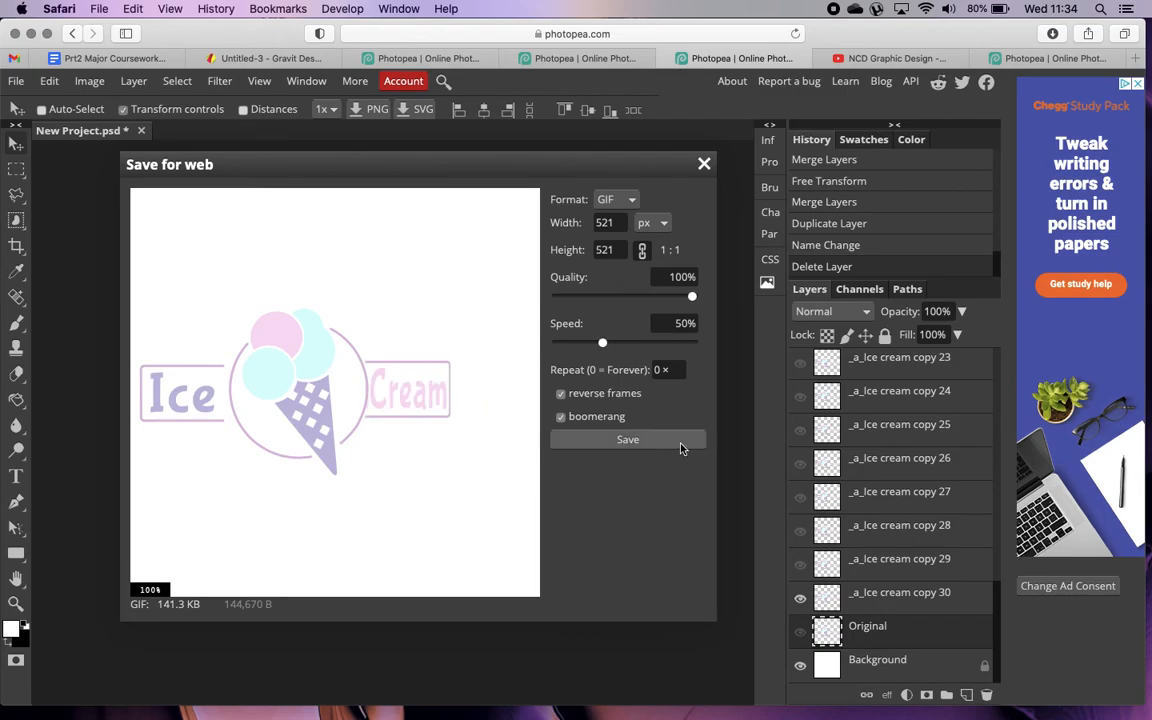
left_click(609, 440)
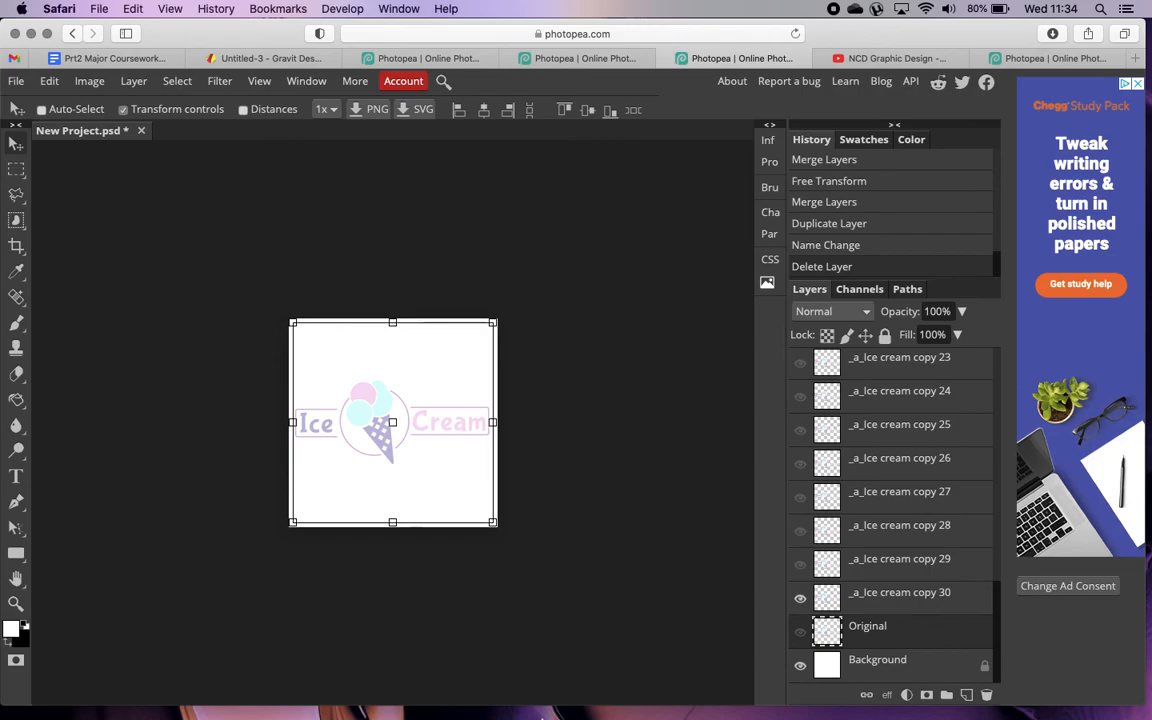
Look over the coursework slides, the NCD Graphic Design YouTube channel and the recoloured logo in Untitled-3.psd, and return to the exported project.
left_click(76, 57)
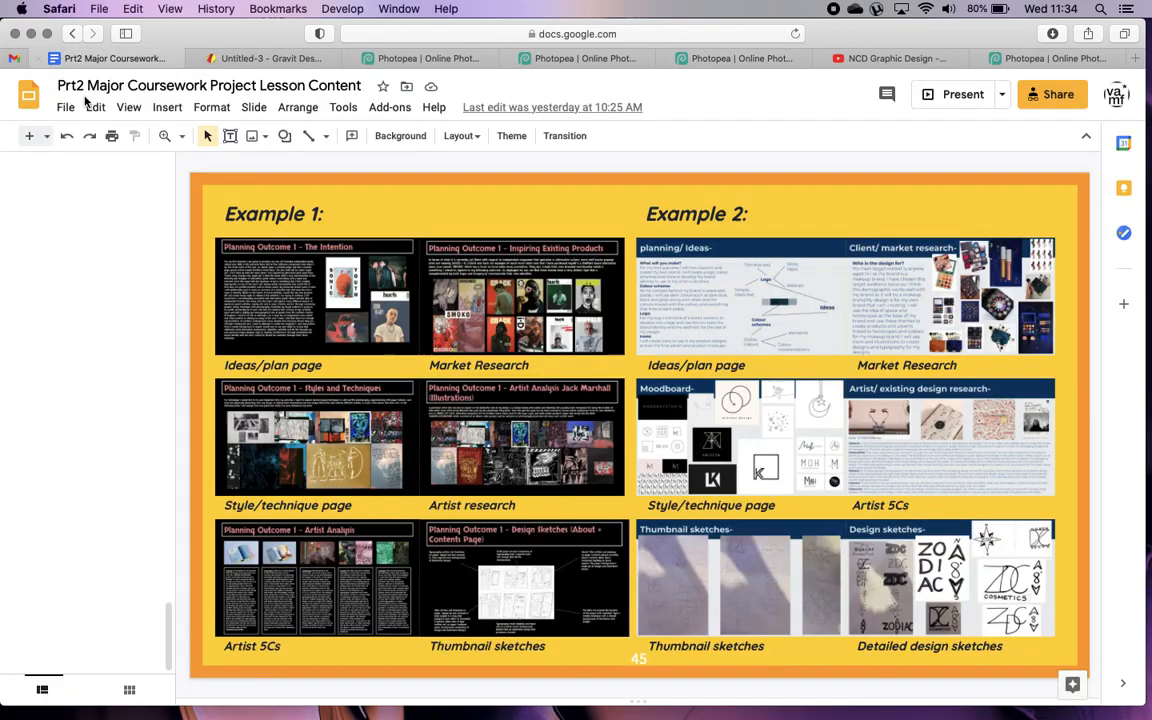
left_click(252, 108)
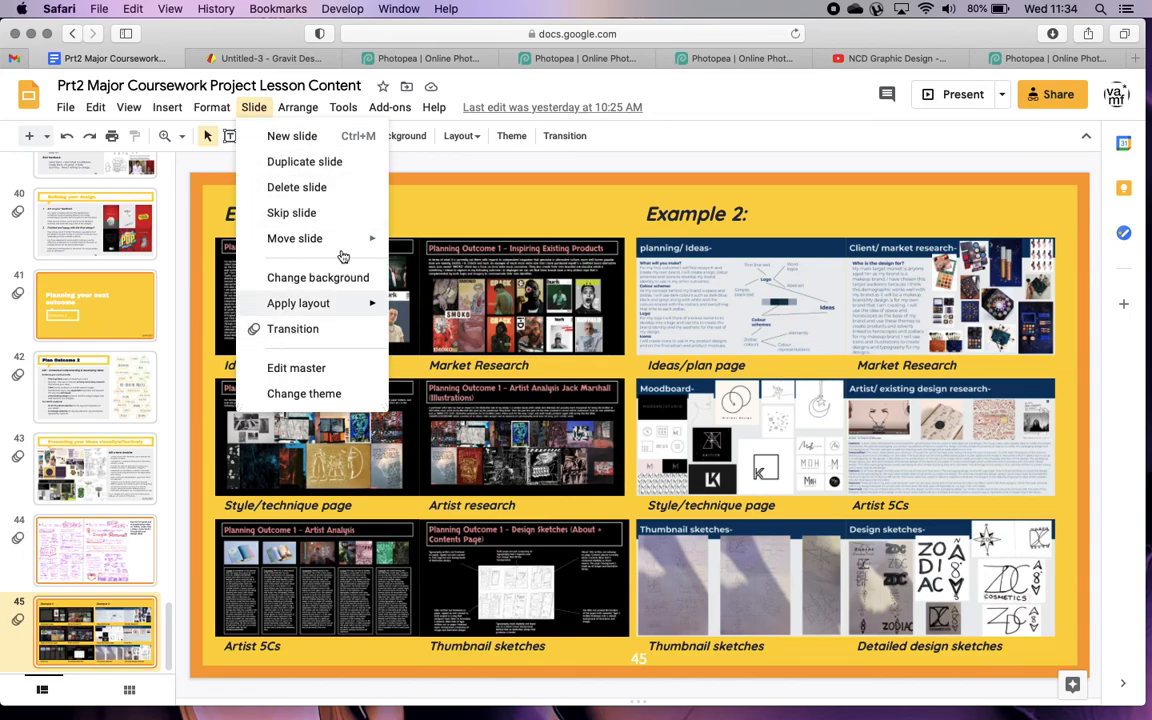
left_click(882, 57)
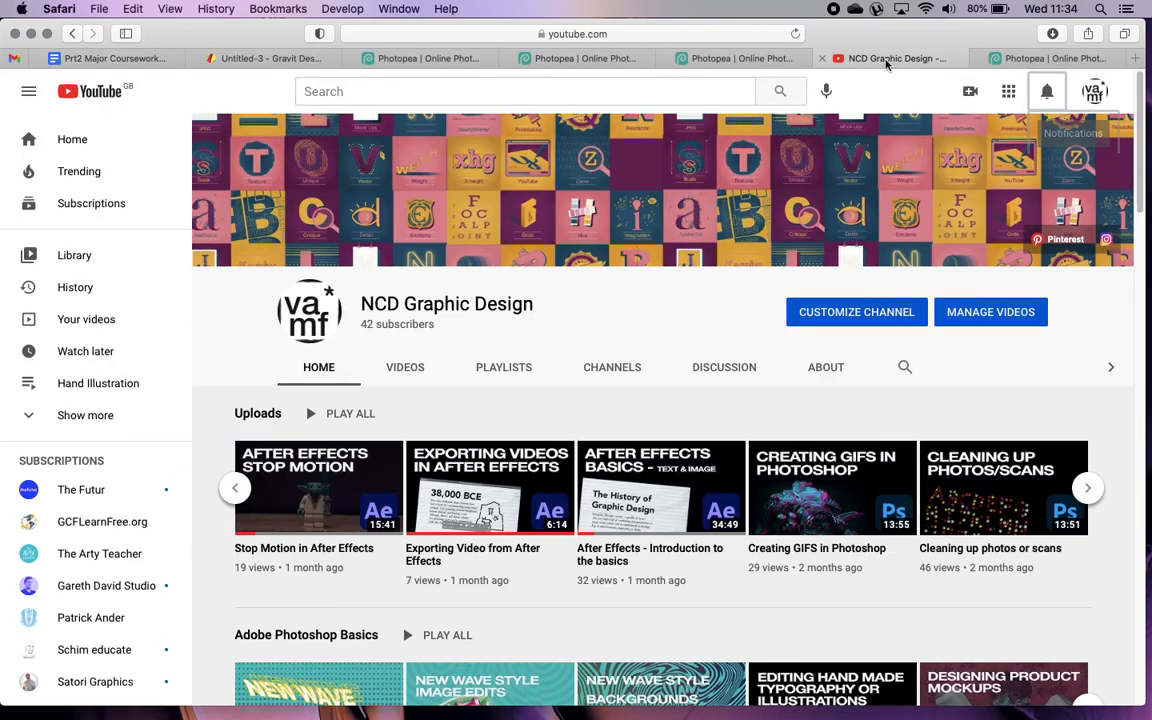
left_click(1024, 58)
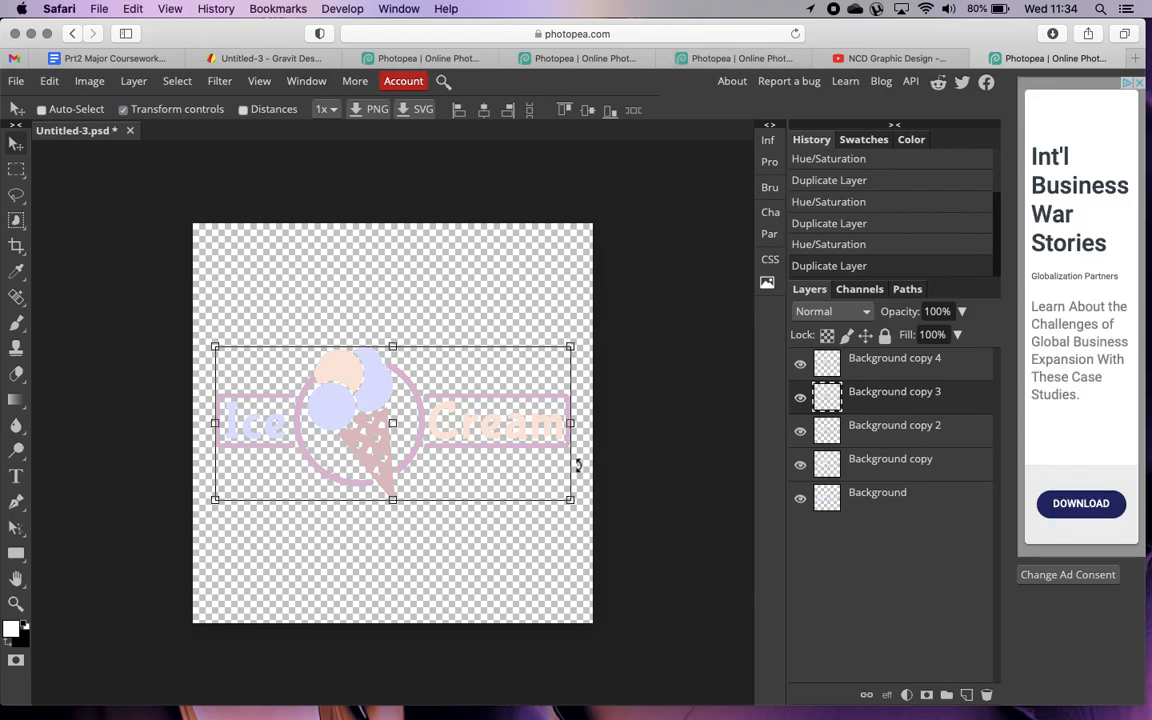
left_click(698, 58)
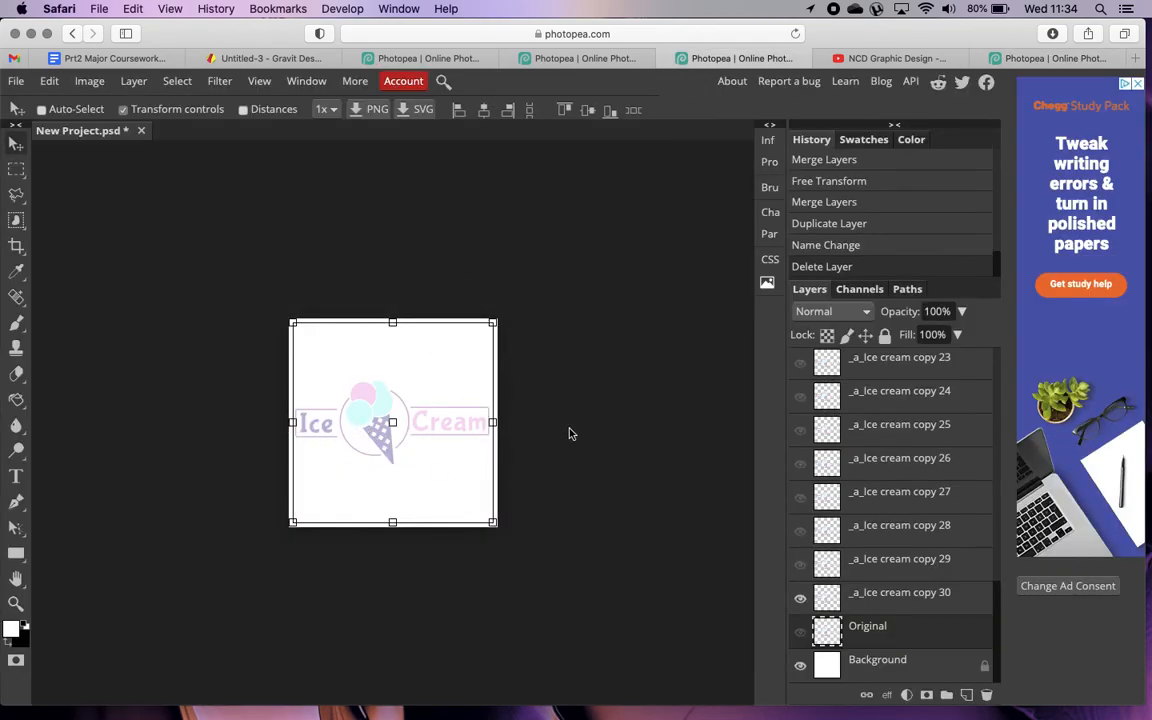
Review the _a_Untitled-2-2 project by cancelling its open transform and toggling frame visibility, and view the project with the _a_Original colour frames.
left_click(578, 60)
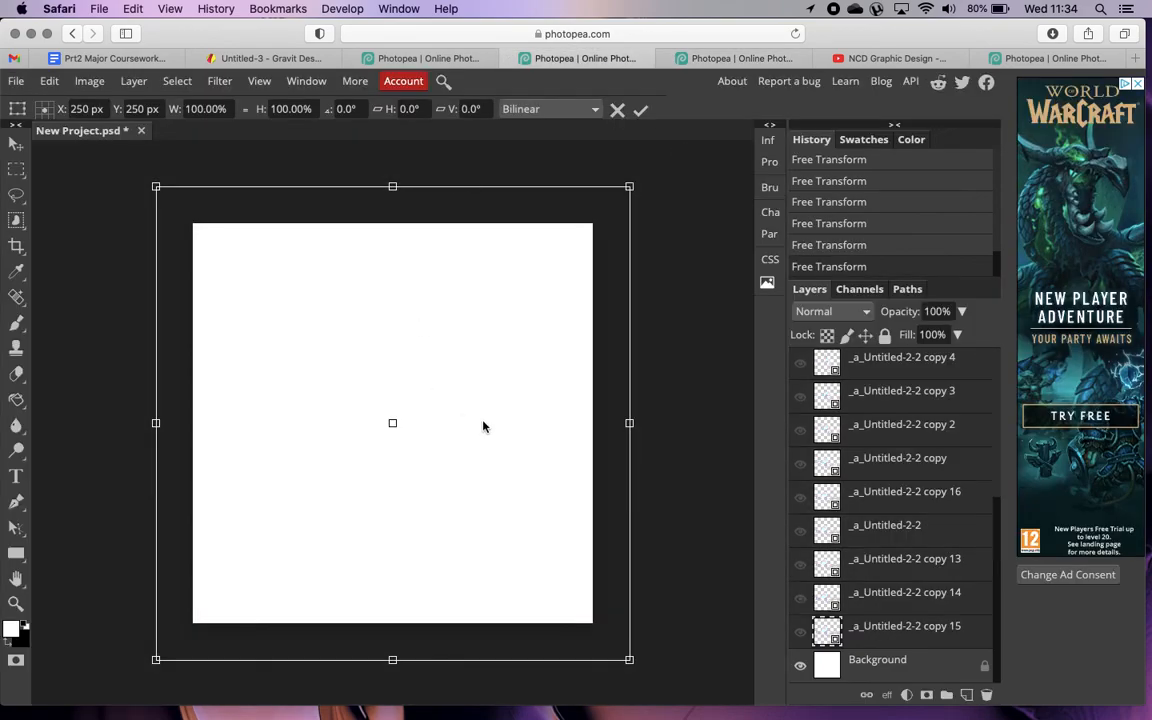
left_click(617, 111)
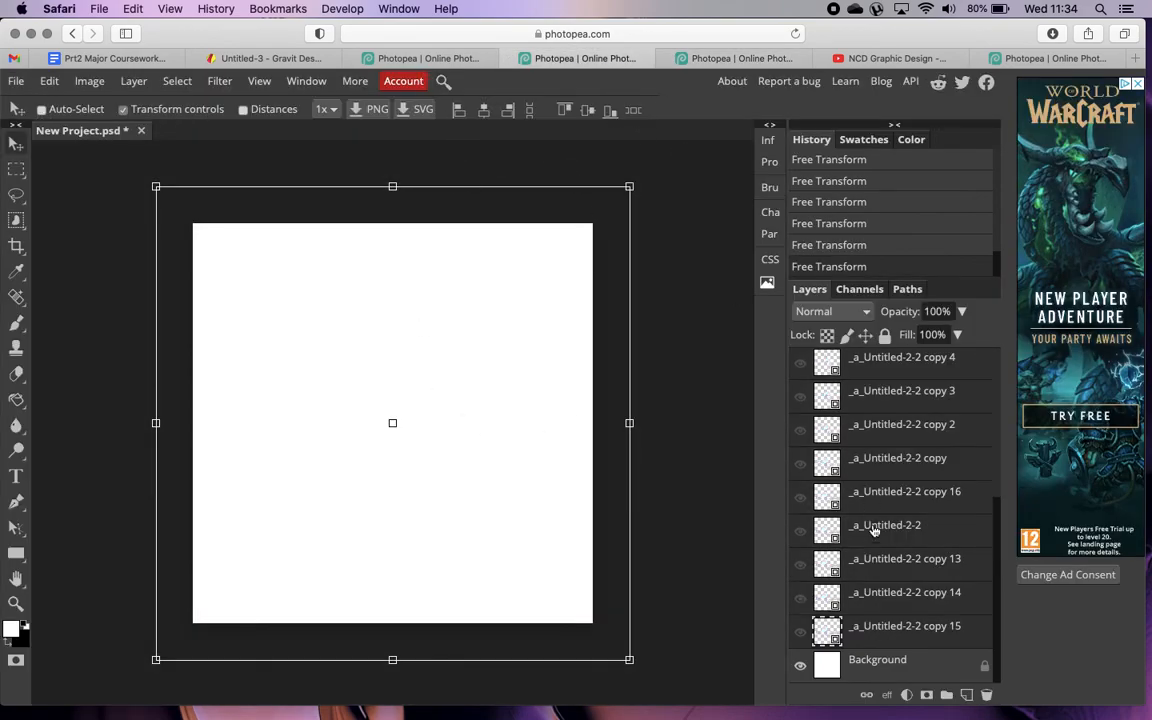
left_click(873, 530)
left_click(800, 532)
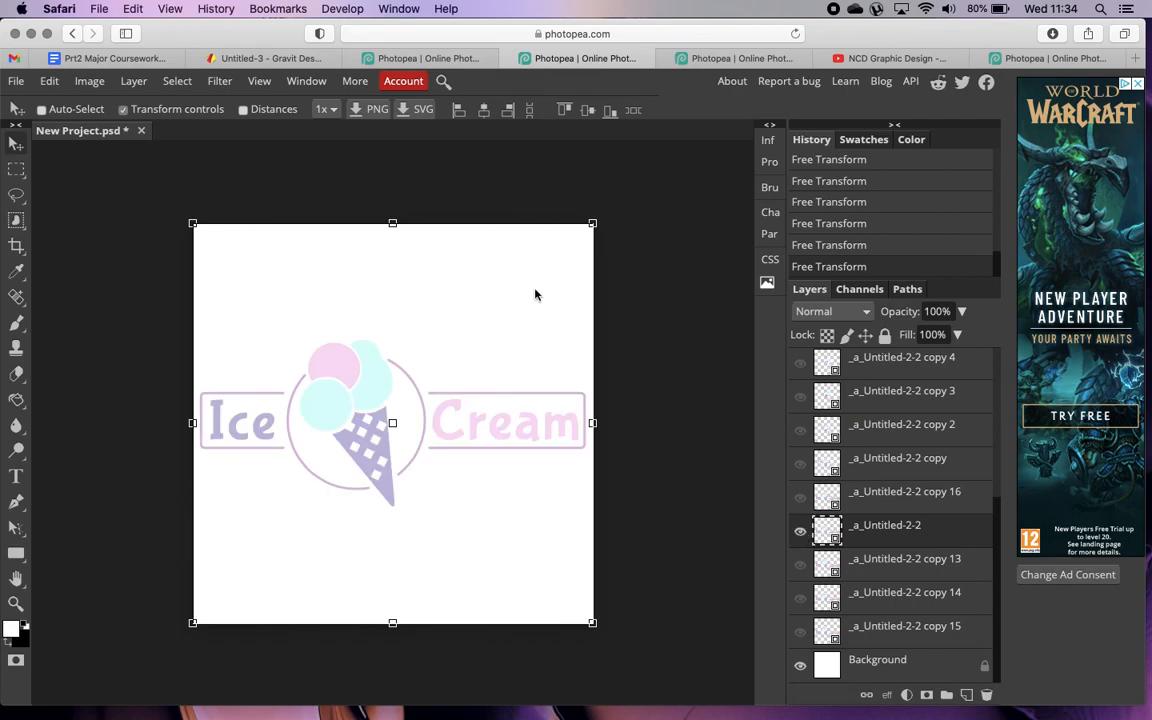
left_click(800, 565)
left_click(800, 464)
left_click(800, 430)
left_click(800, 430)
left_click(800, 464)
left_click(800, 498)
left_click(435, 60)
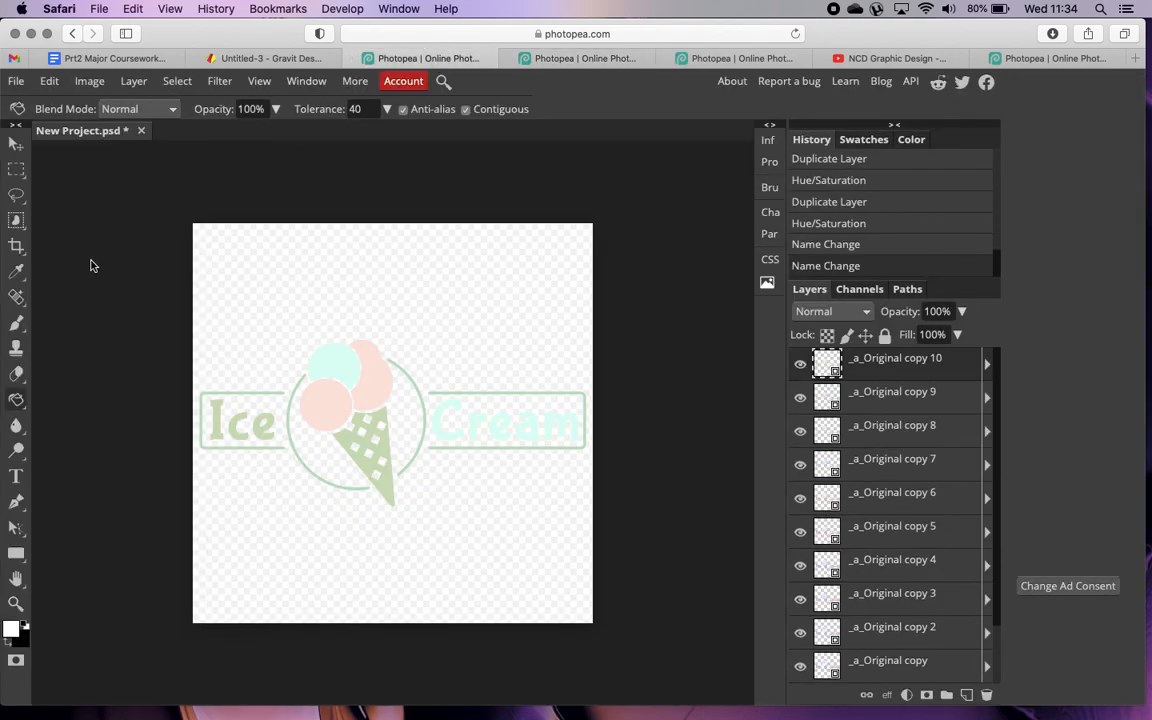